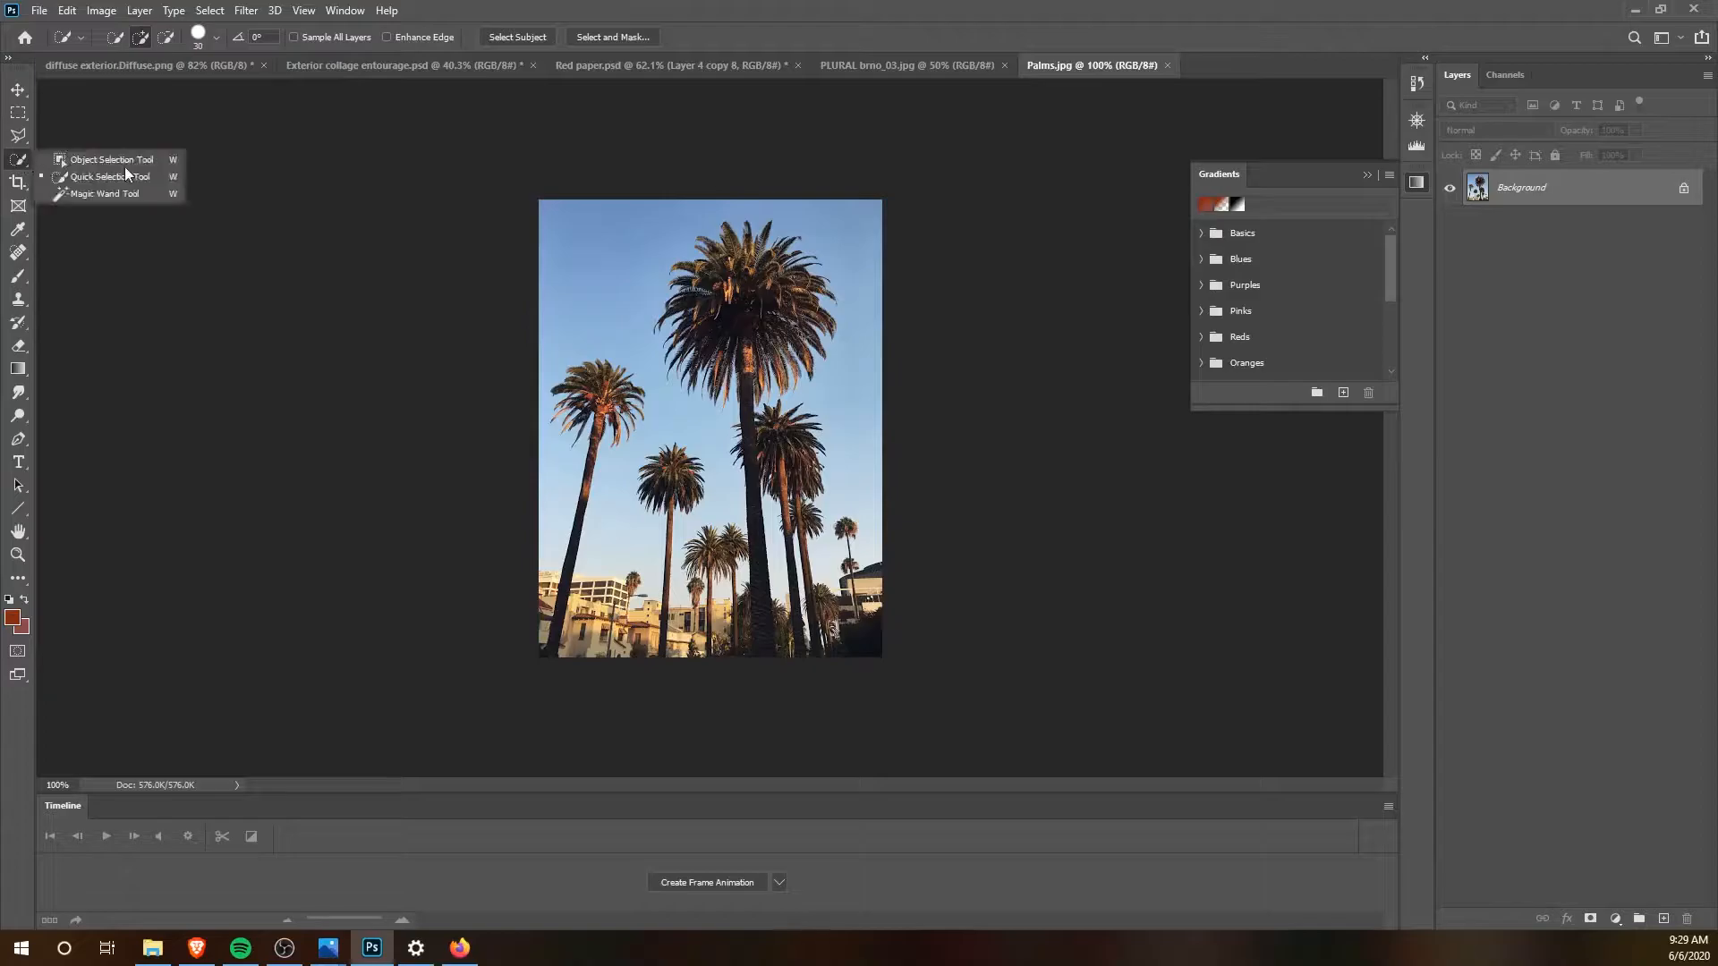
Step: Select the leftmost tall palm in the photo by loosely outlining it with the Object Selection tool in Lasso mode
click(126, 174)
right_click(20, 165)
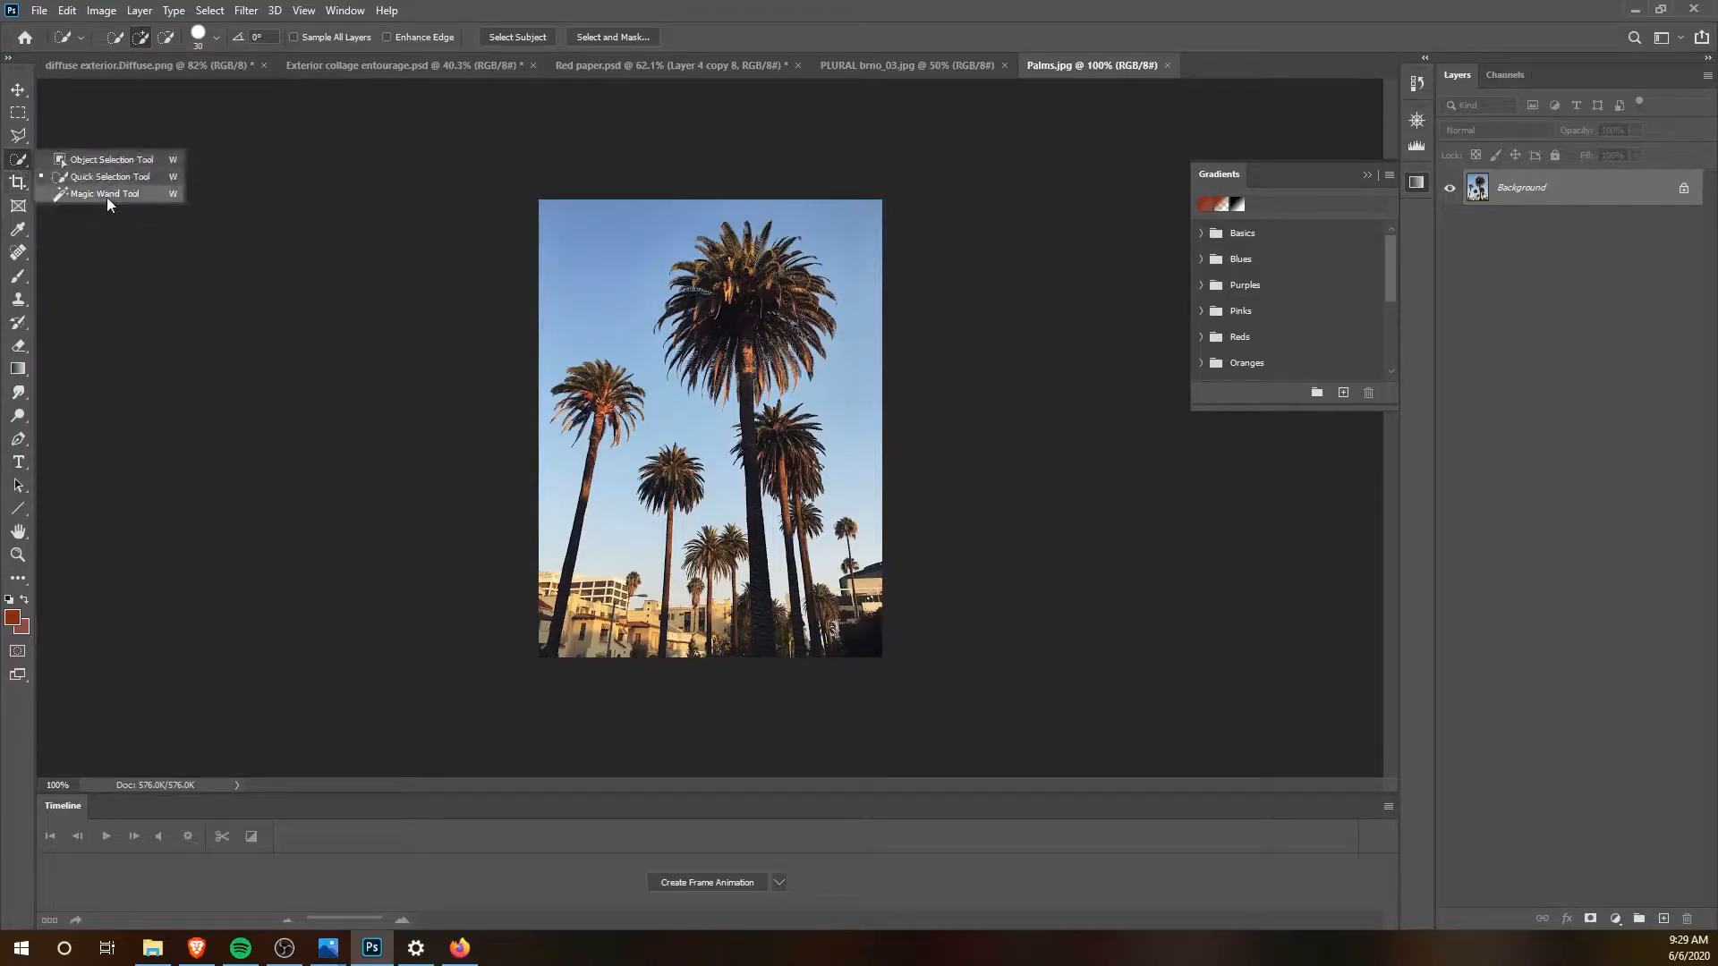
click(107, 157)
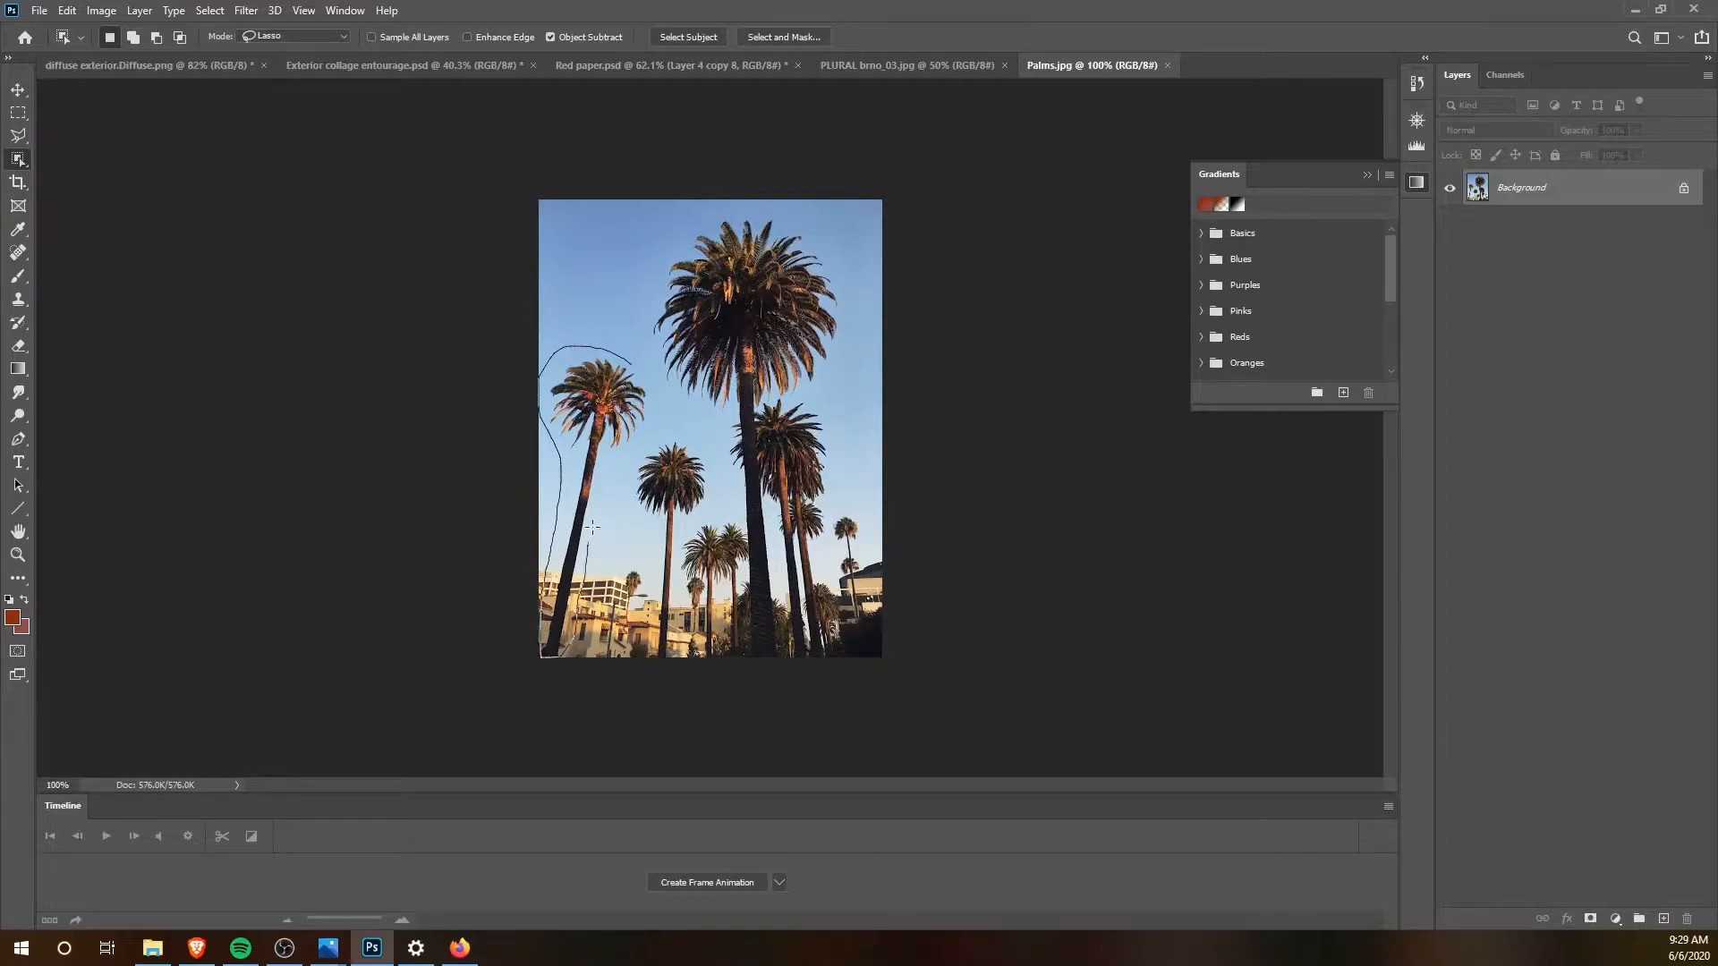
drag(632, 358, 633, 359)
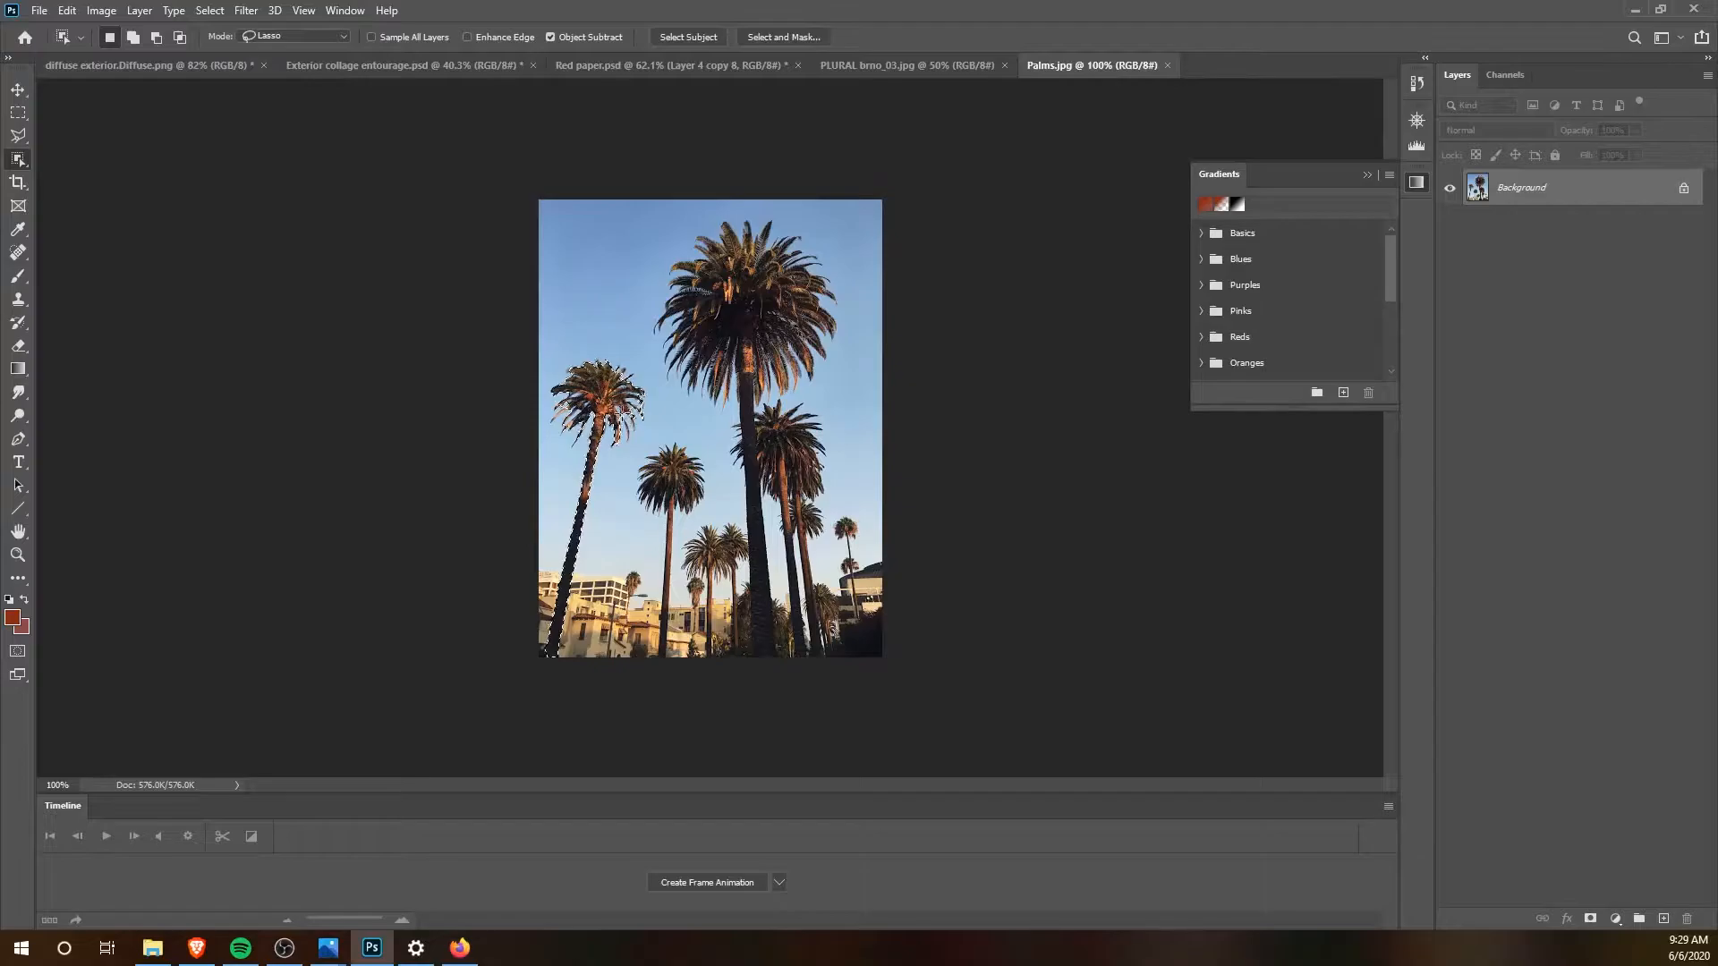
alt+scroll(630, 407, up, 3)
alt+scroll(630, 407, up, 2)
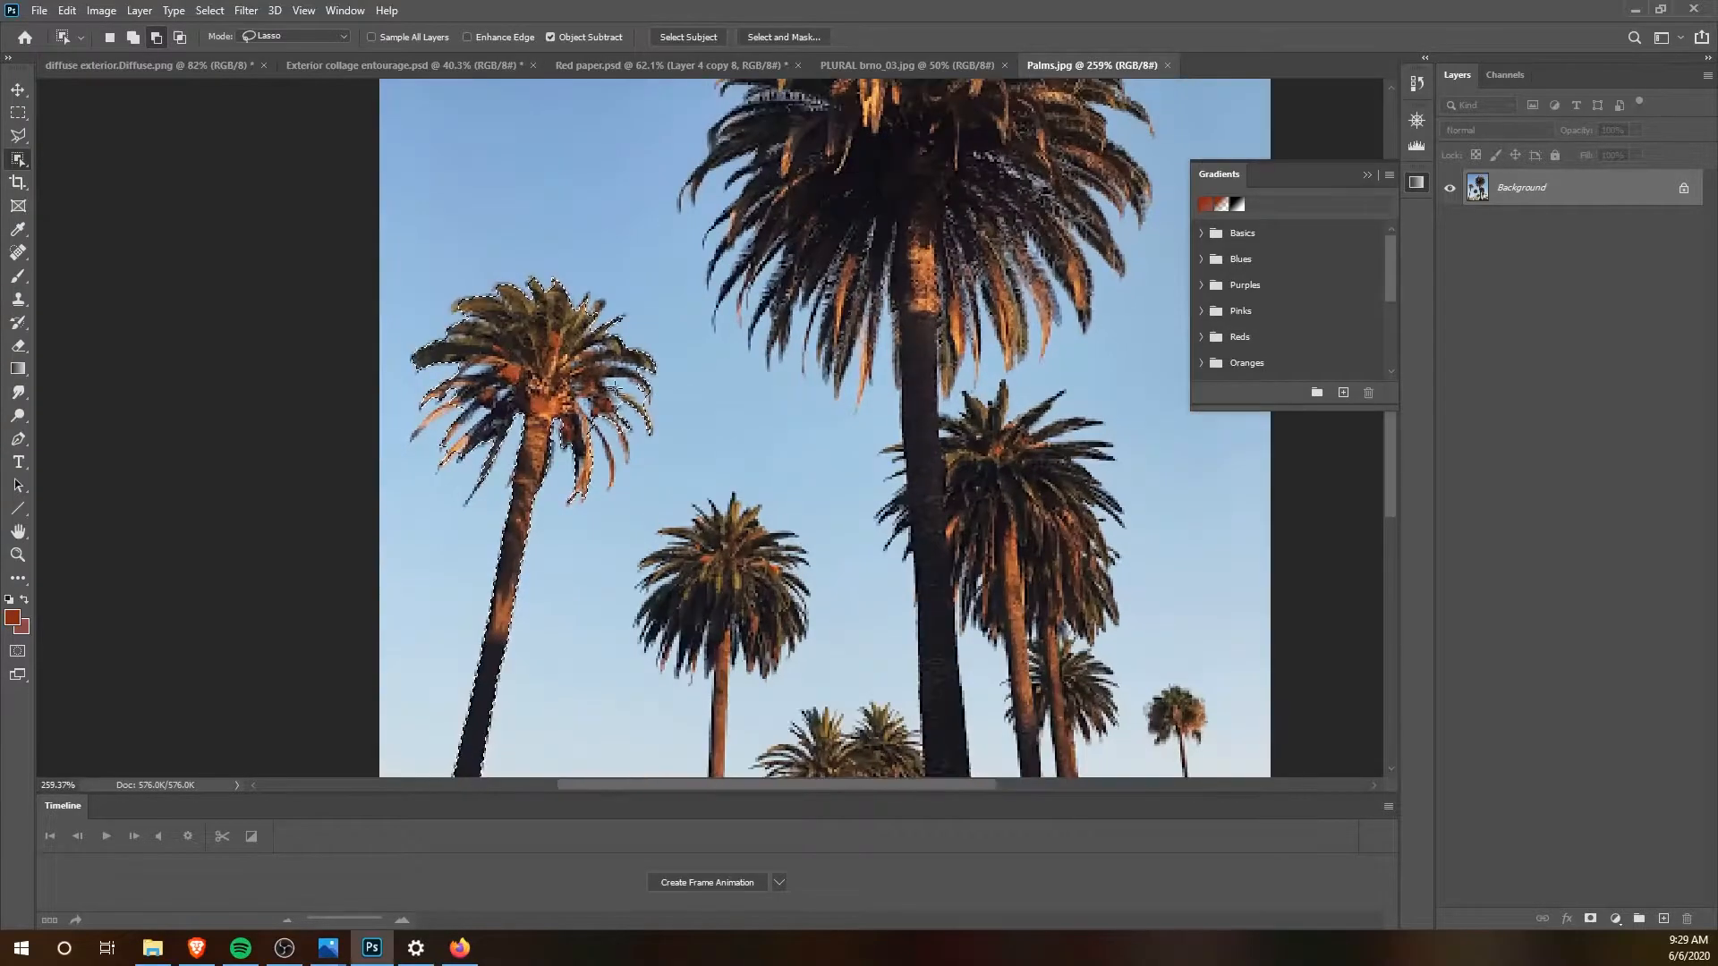
alt+scroll(580, 367, up, 1)
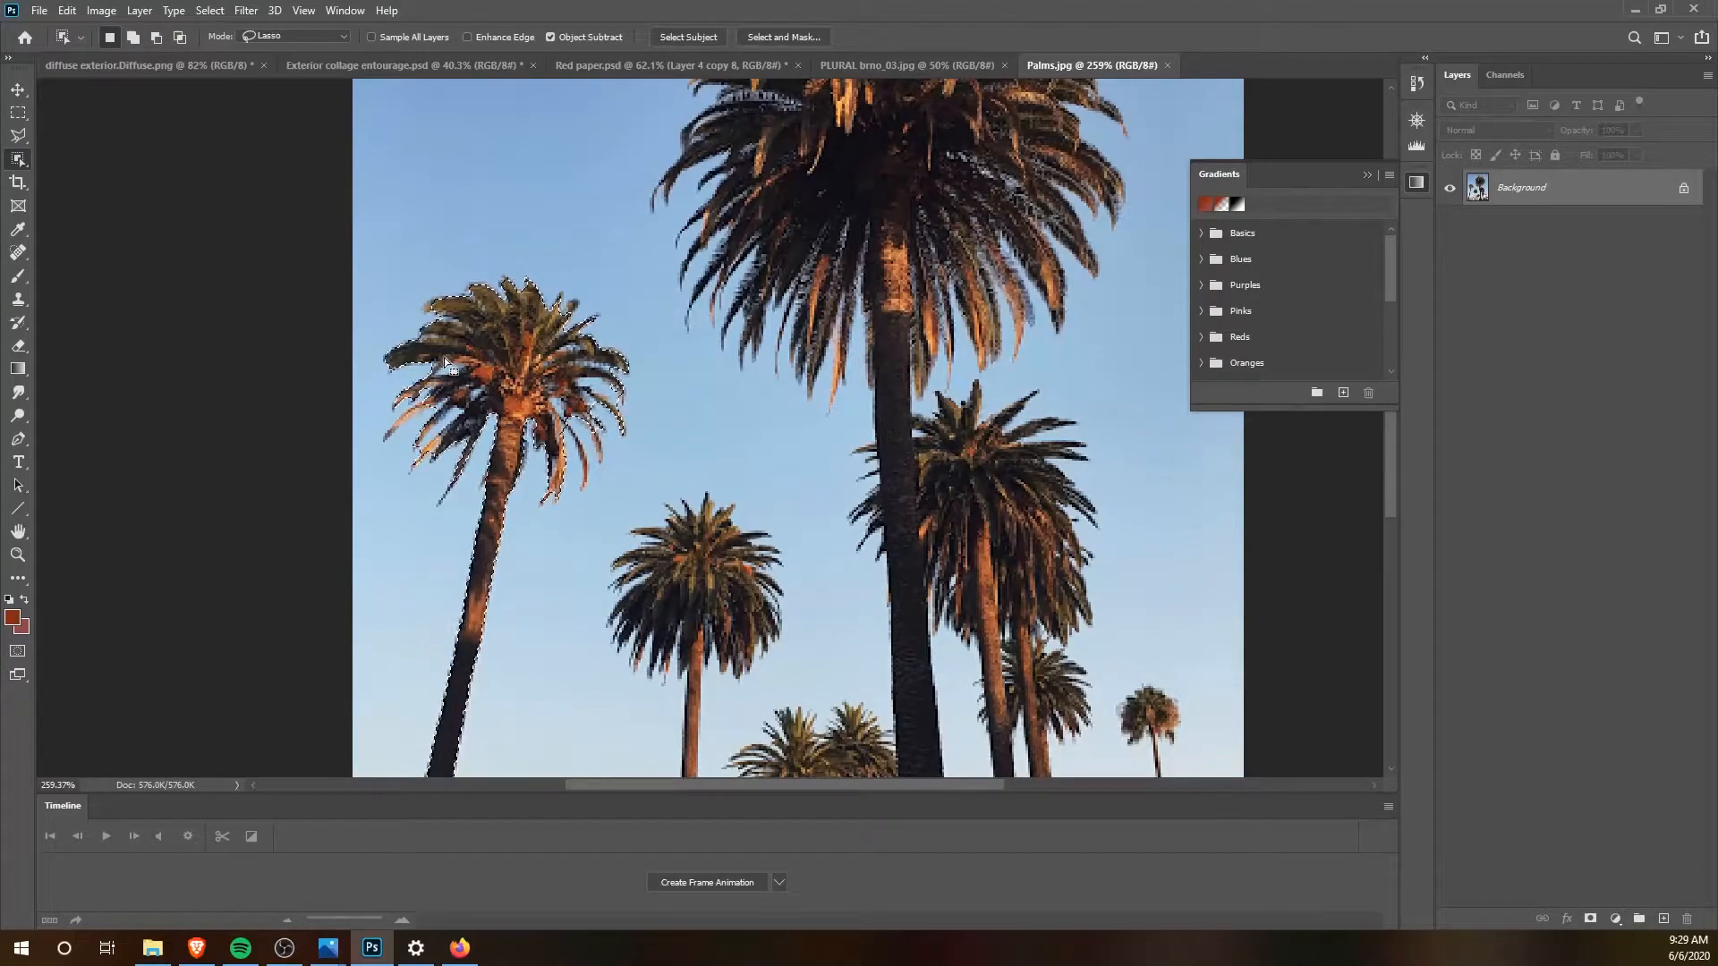
alt+scroll(443, 363, down, 3)
Step: Try placing the selected palm in front of the building in the diffuse exterior document, then delete its layer
click(20, 89)
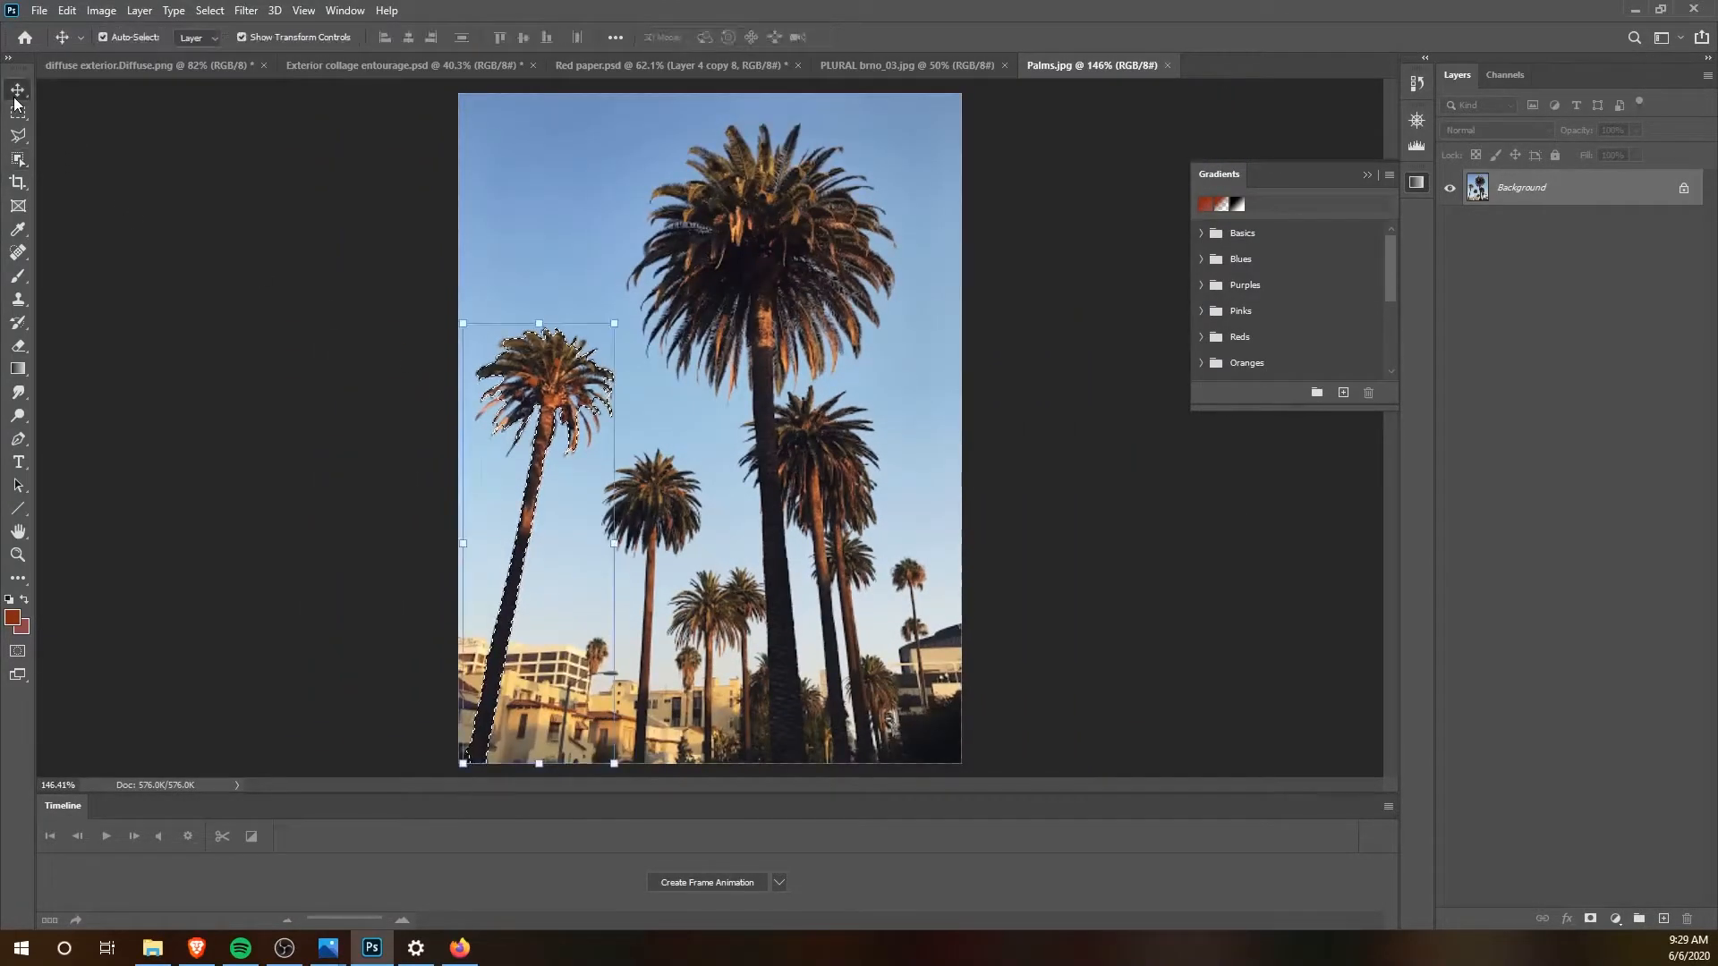
key(alt+BackSpace)
key(ctrl+d)
click(141, 67)
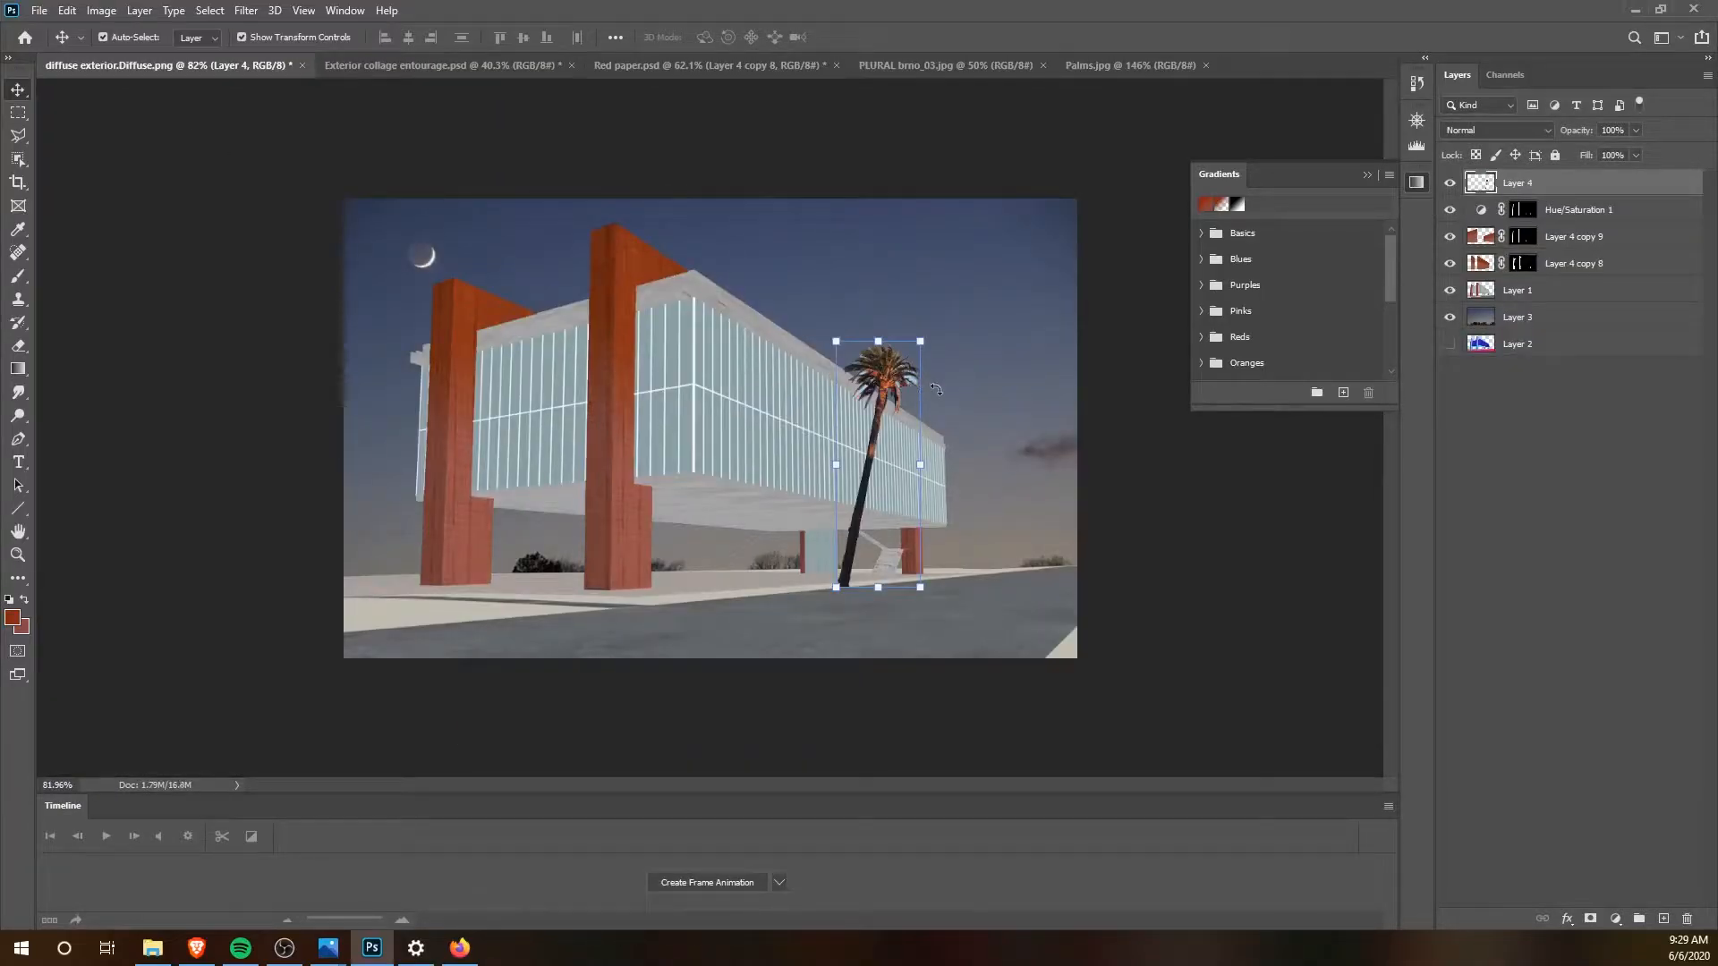
key(Delete)
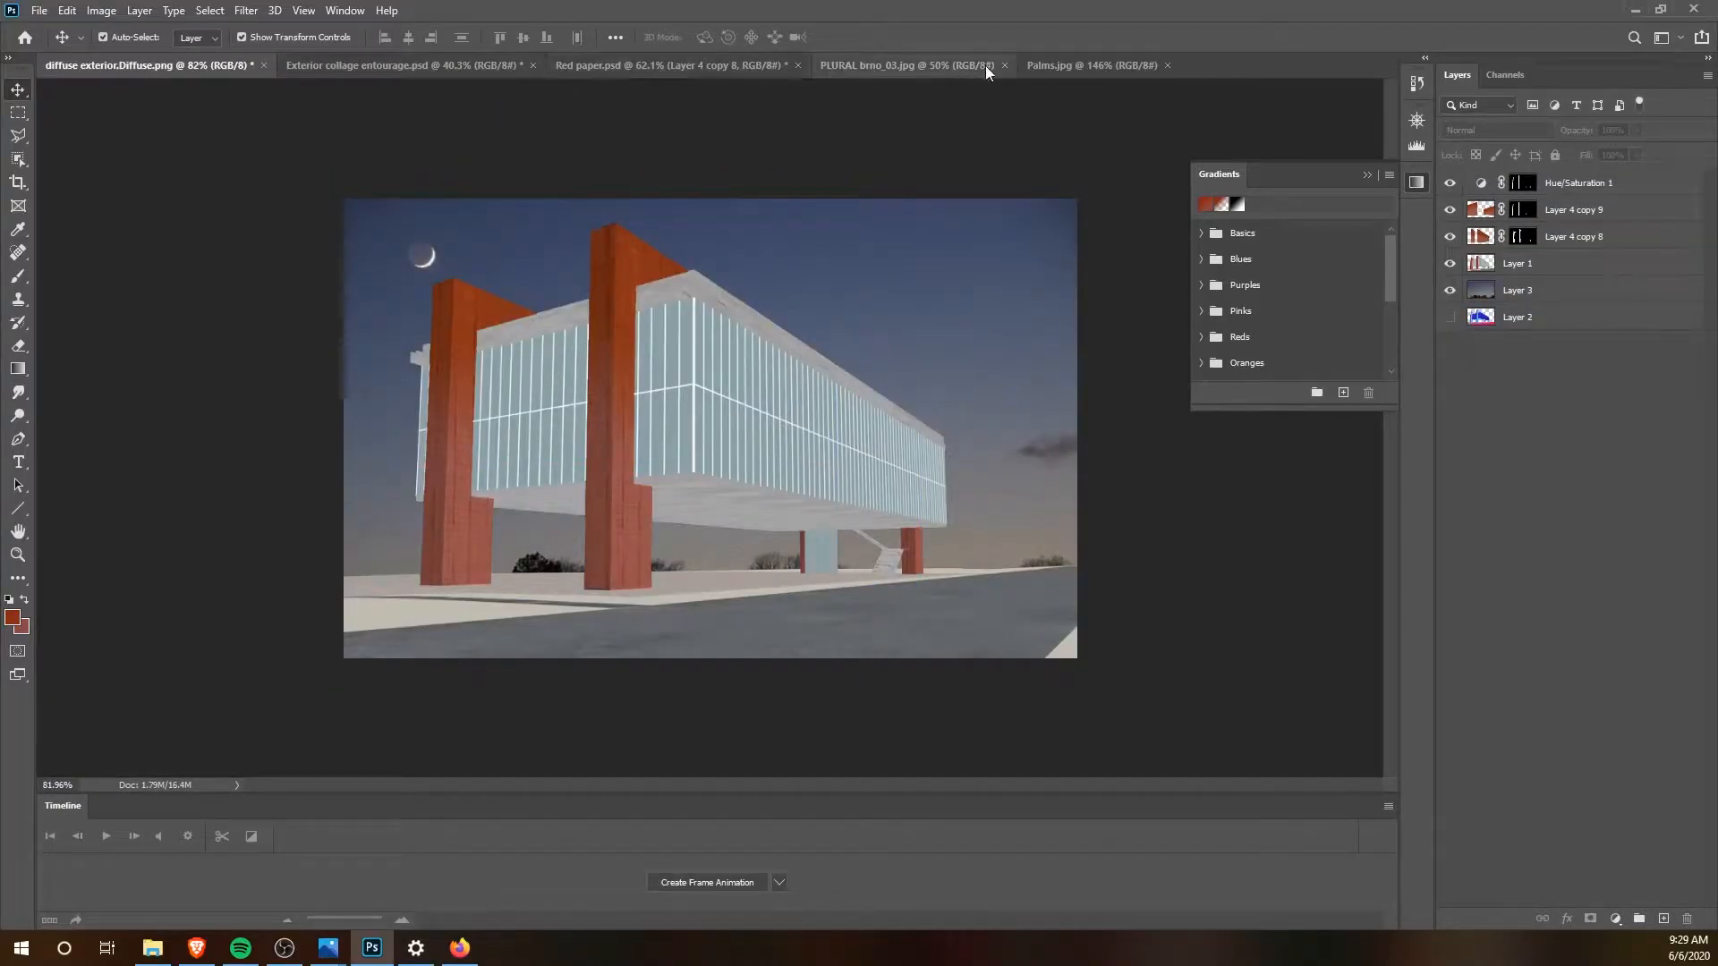
Step: Return to Palms.jpg and compare the Red, Green and Blue channels individually for contrast between palms and sky
click(1084, 66)
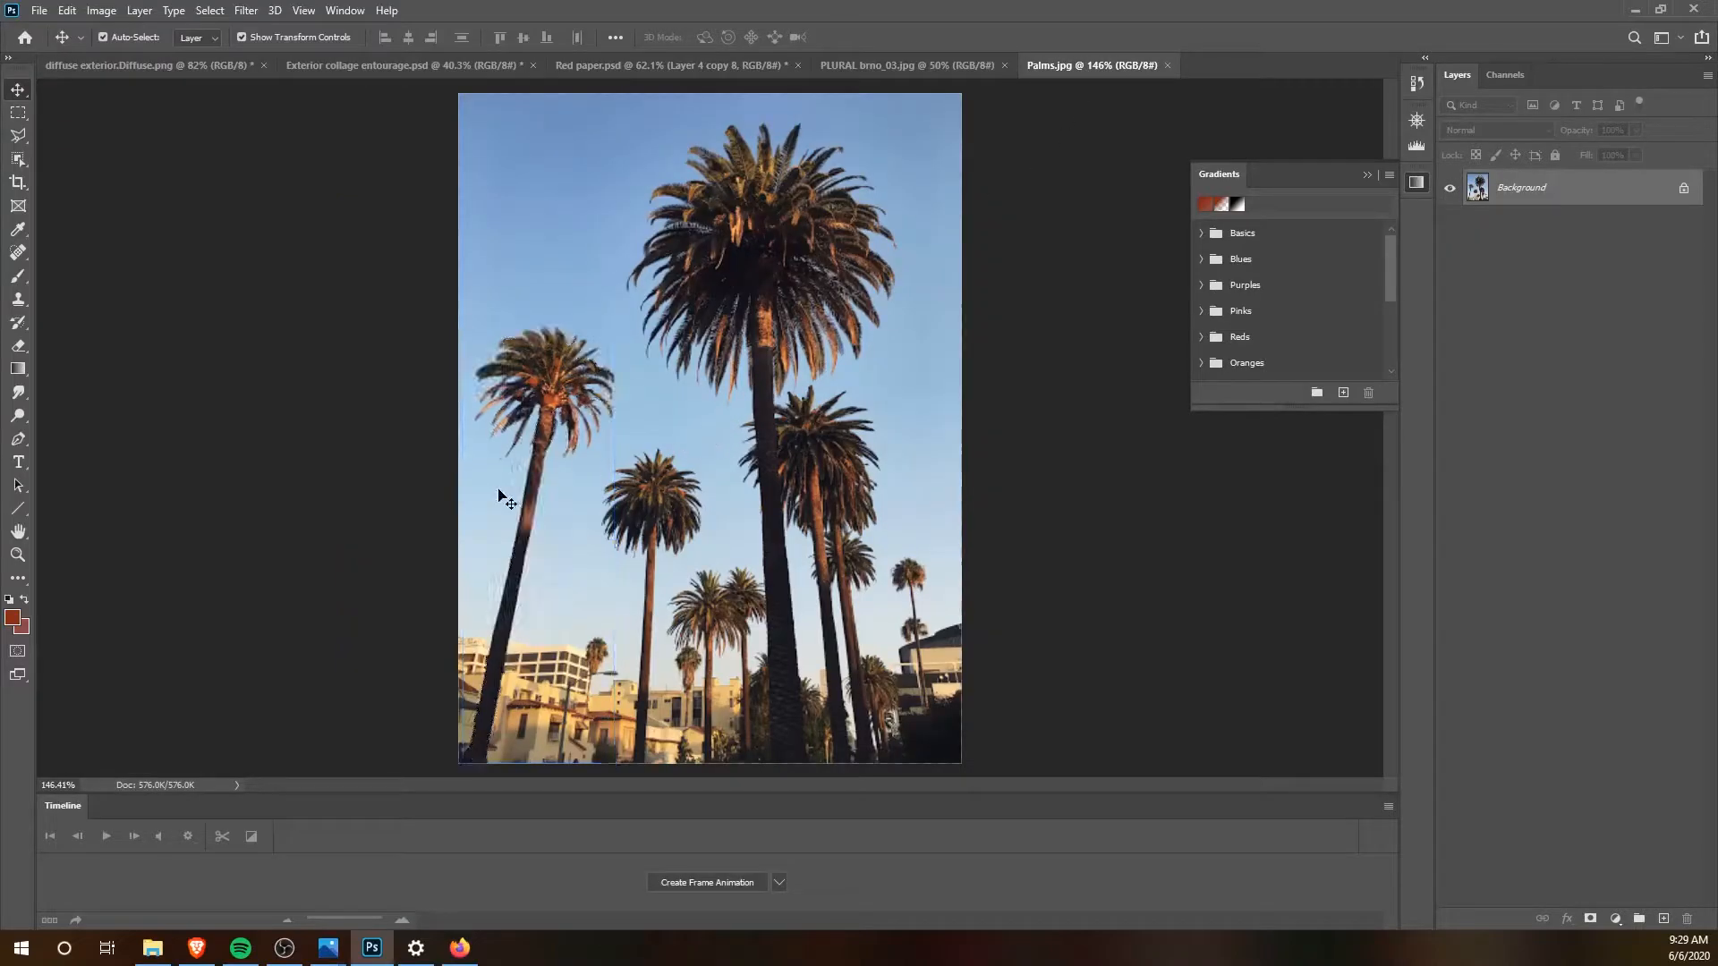
scroll(501, 495, down, 1)
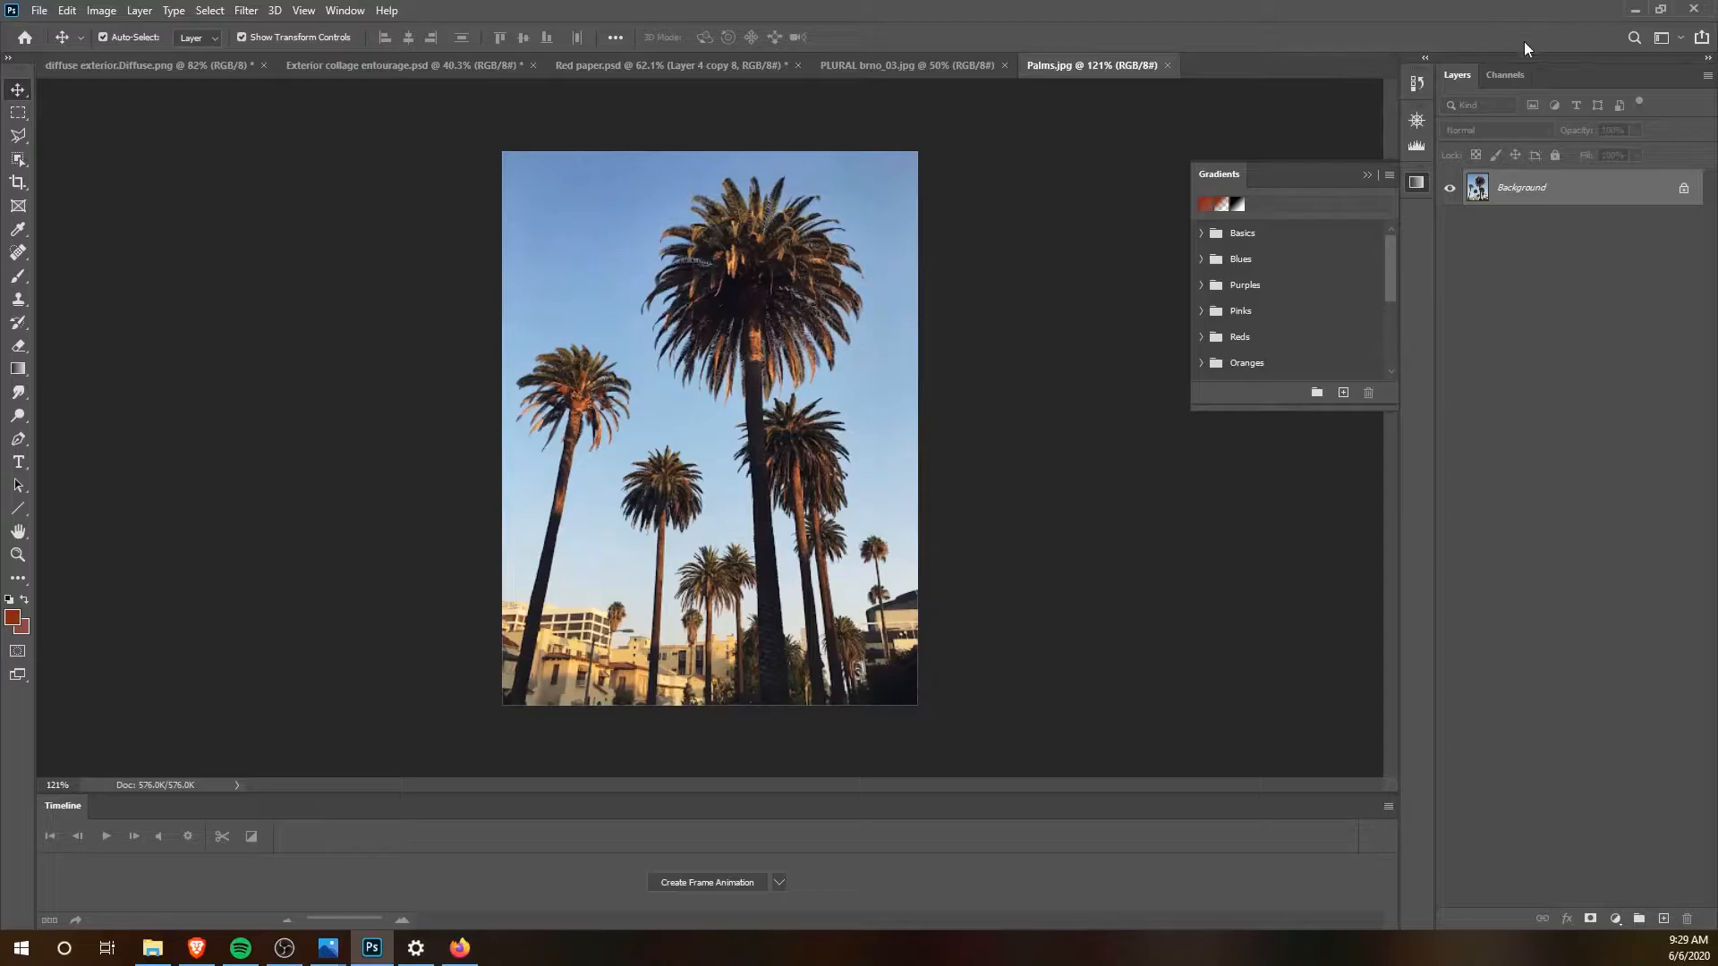
click(1514, 77)
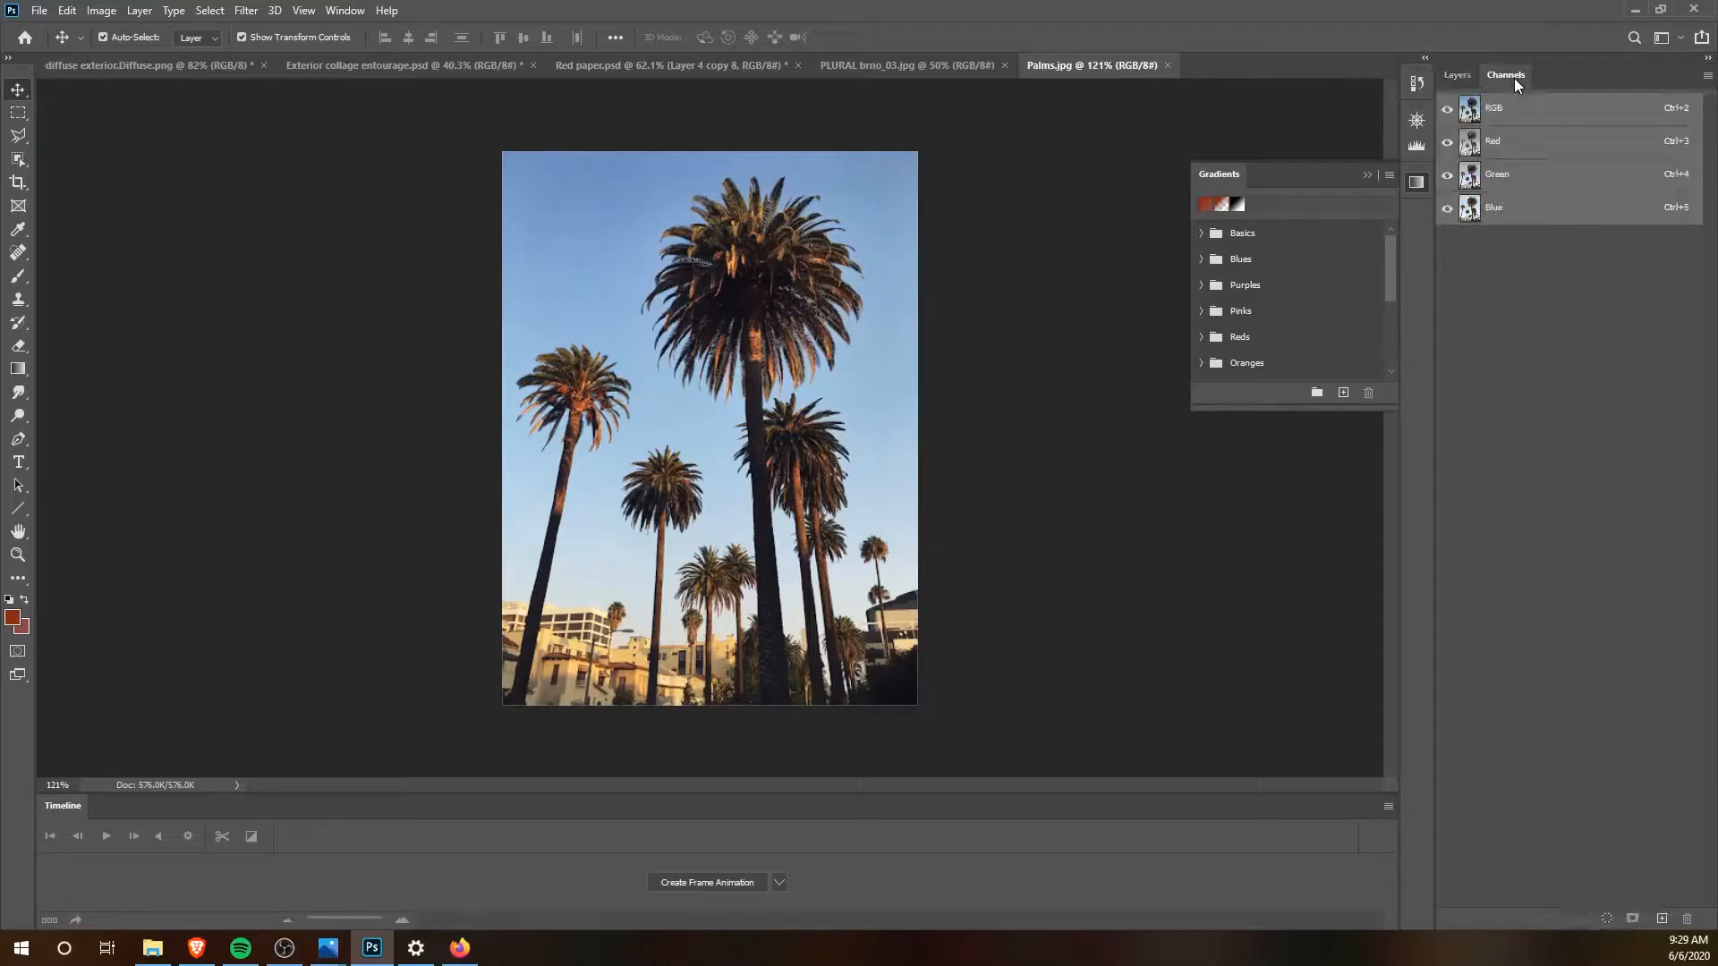
click(1520, 143)
click(1518, 184)
click(1520, 219)
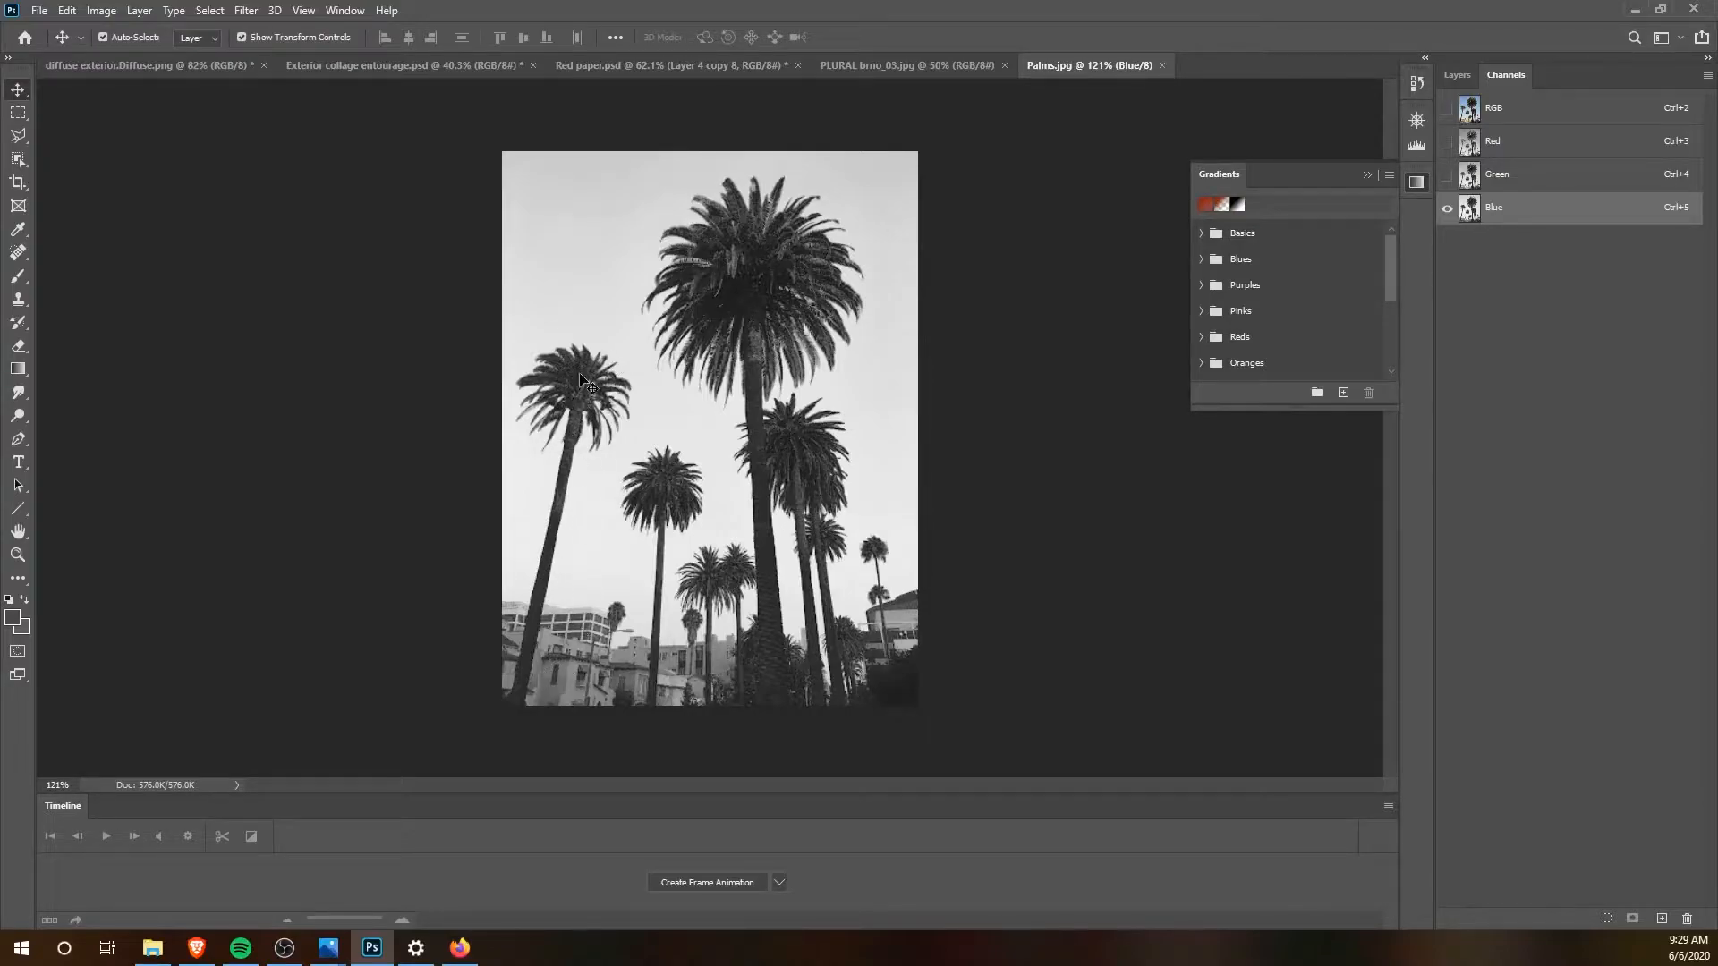
Step: Duplicate the Blue channel as "Blue copy" and display only that copy, leaving nothing selected
right_click(1512, 213)
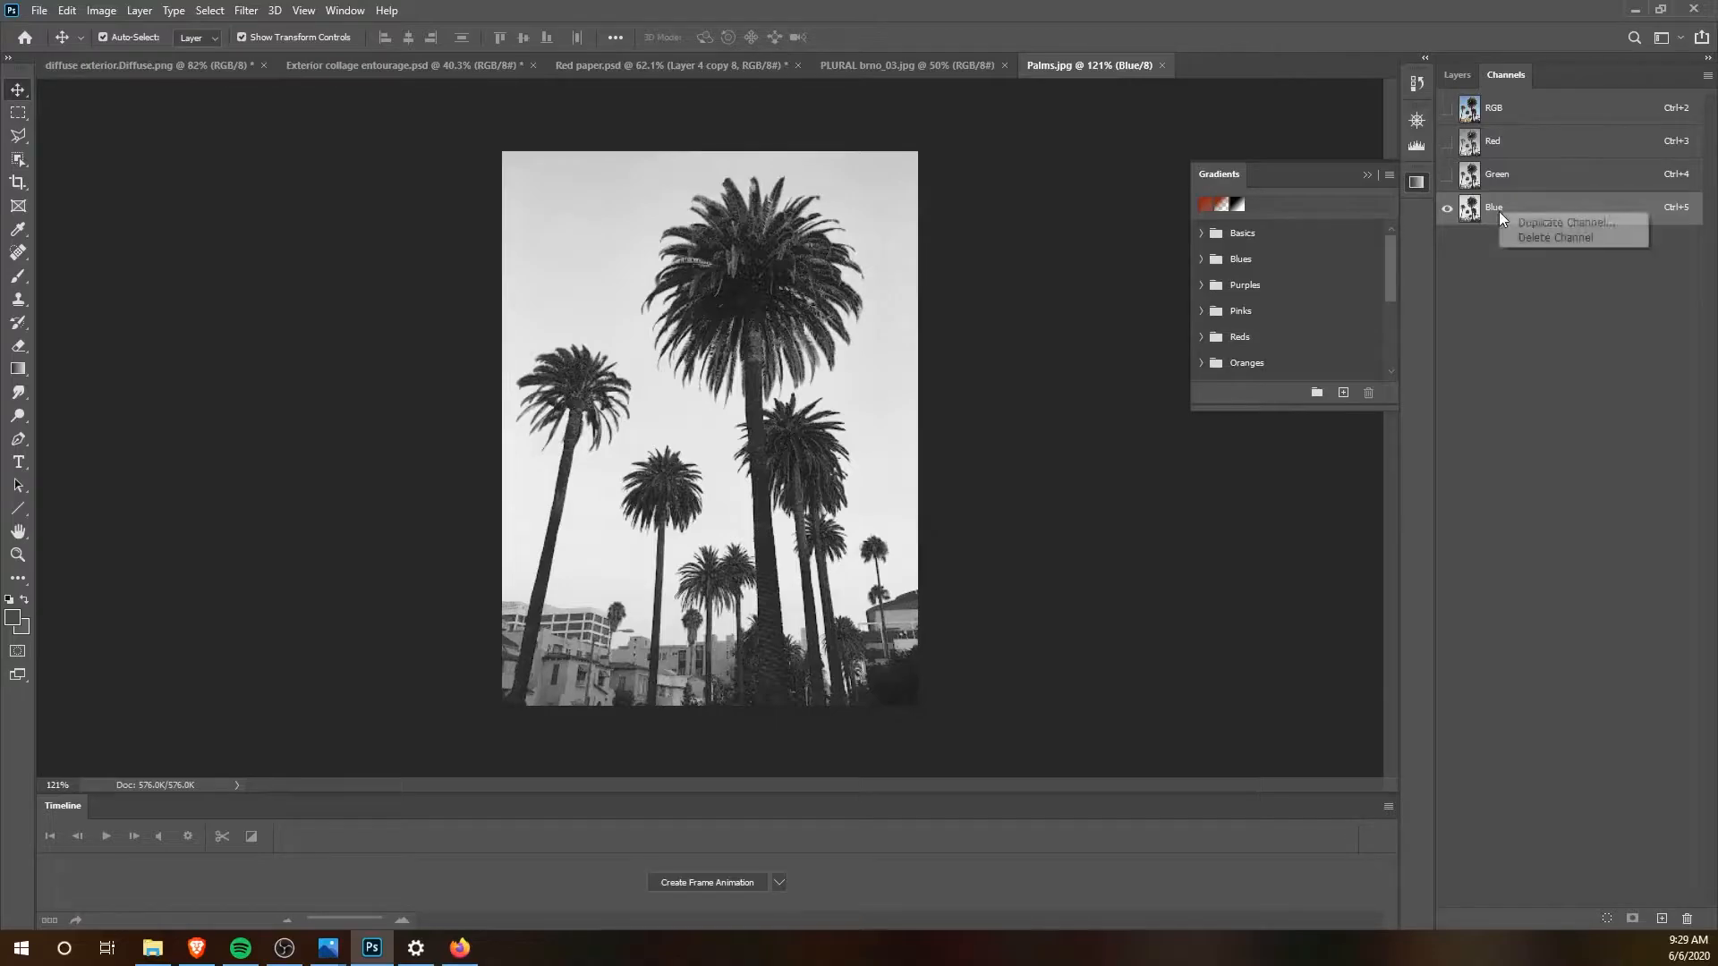
click(1572, 220)
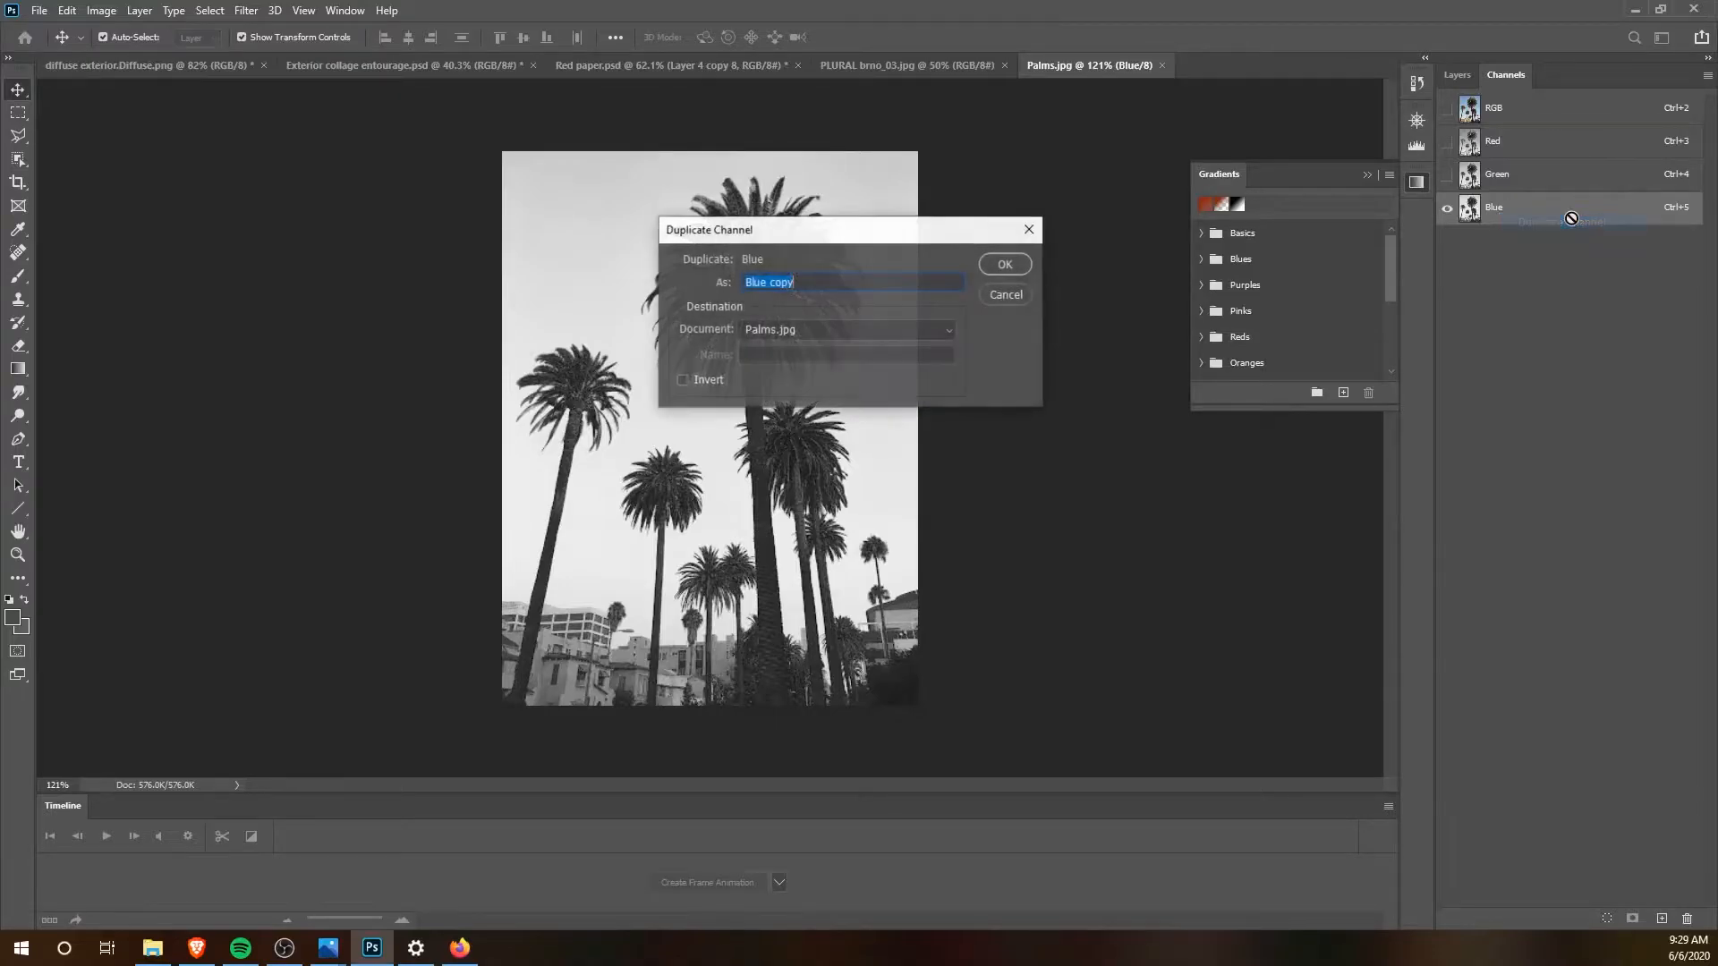
click(1005, 264)
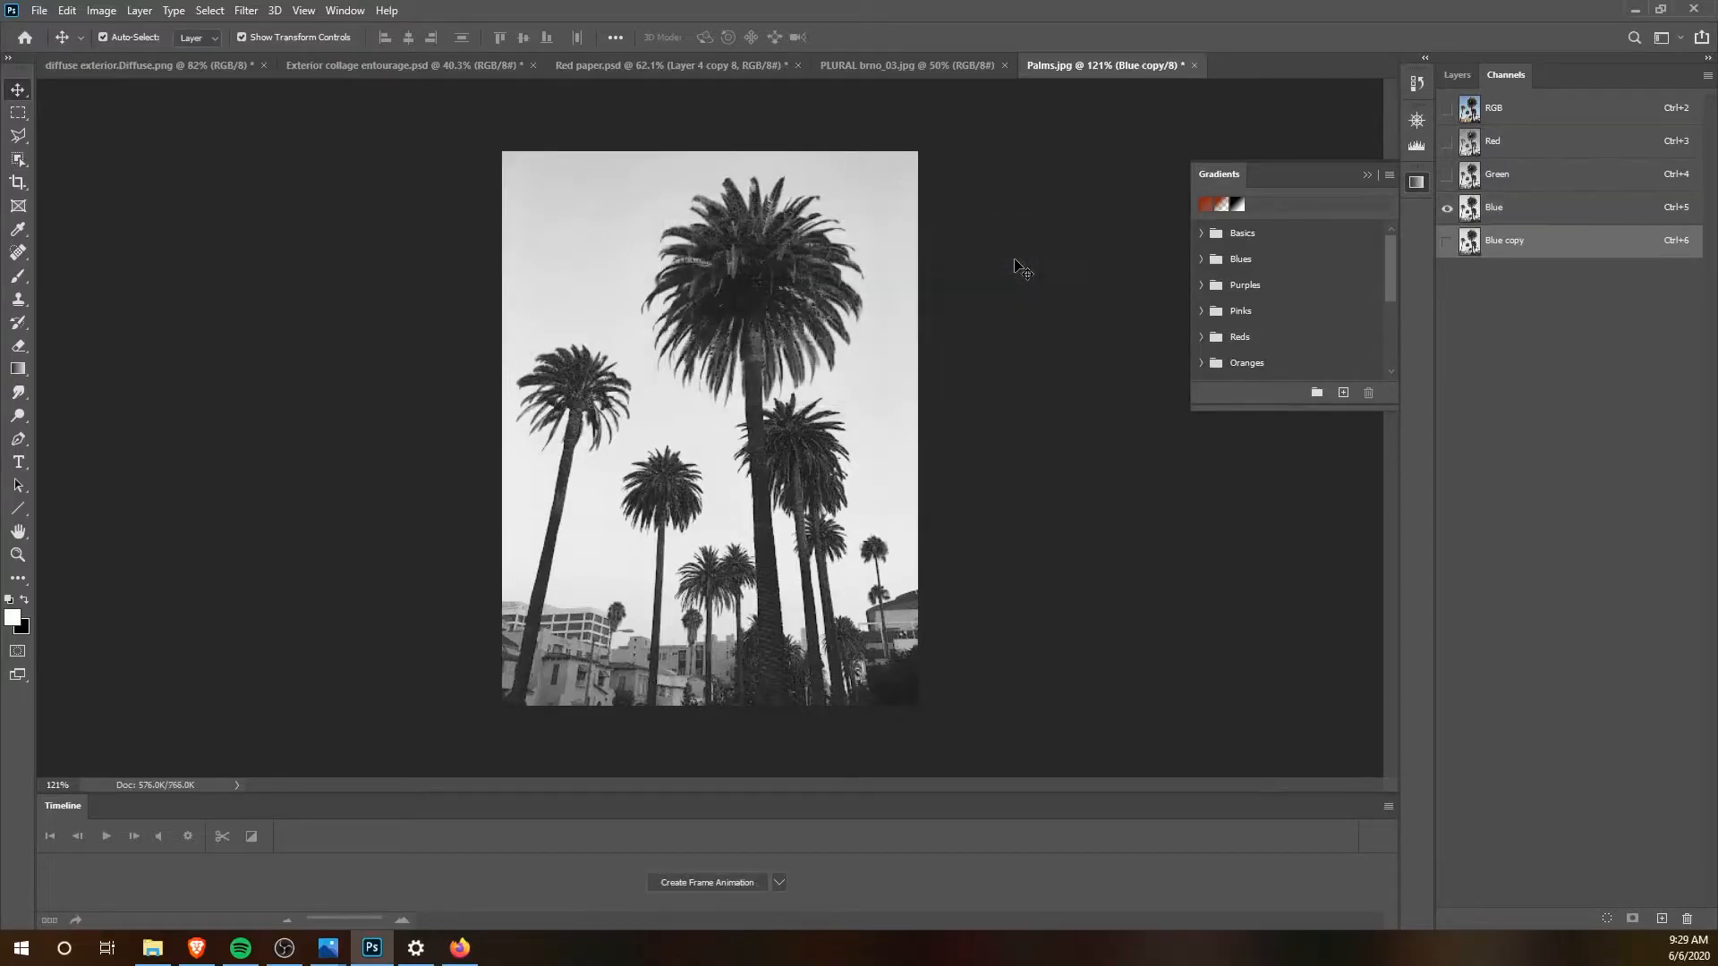
click(1447, 242)
click(1522, 243)
ctrl+click(1471, 241)
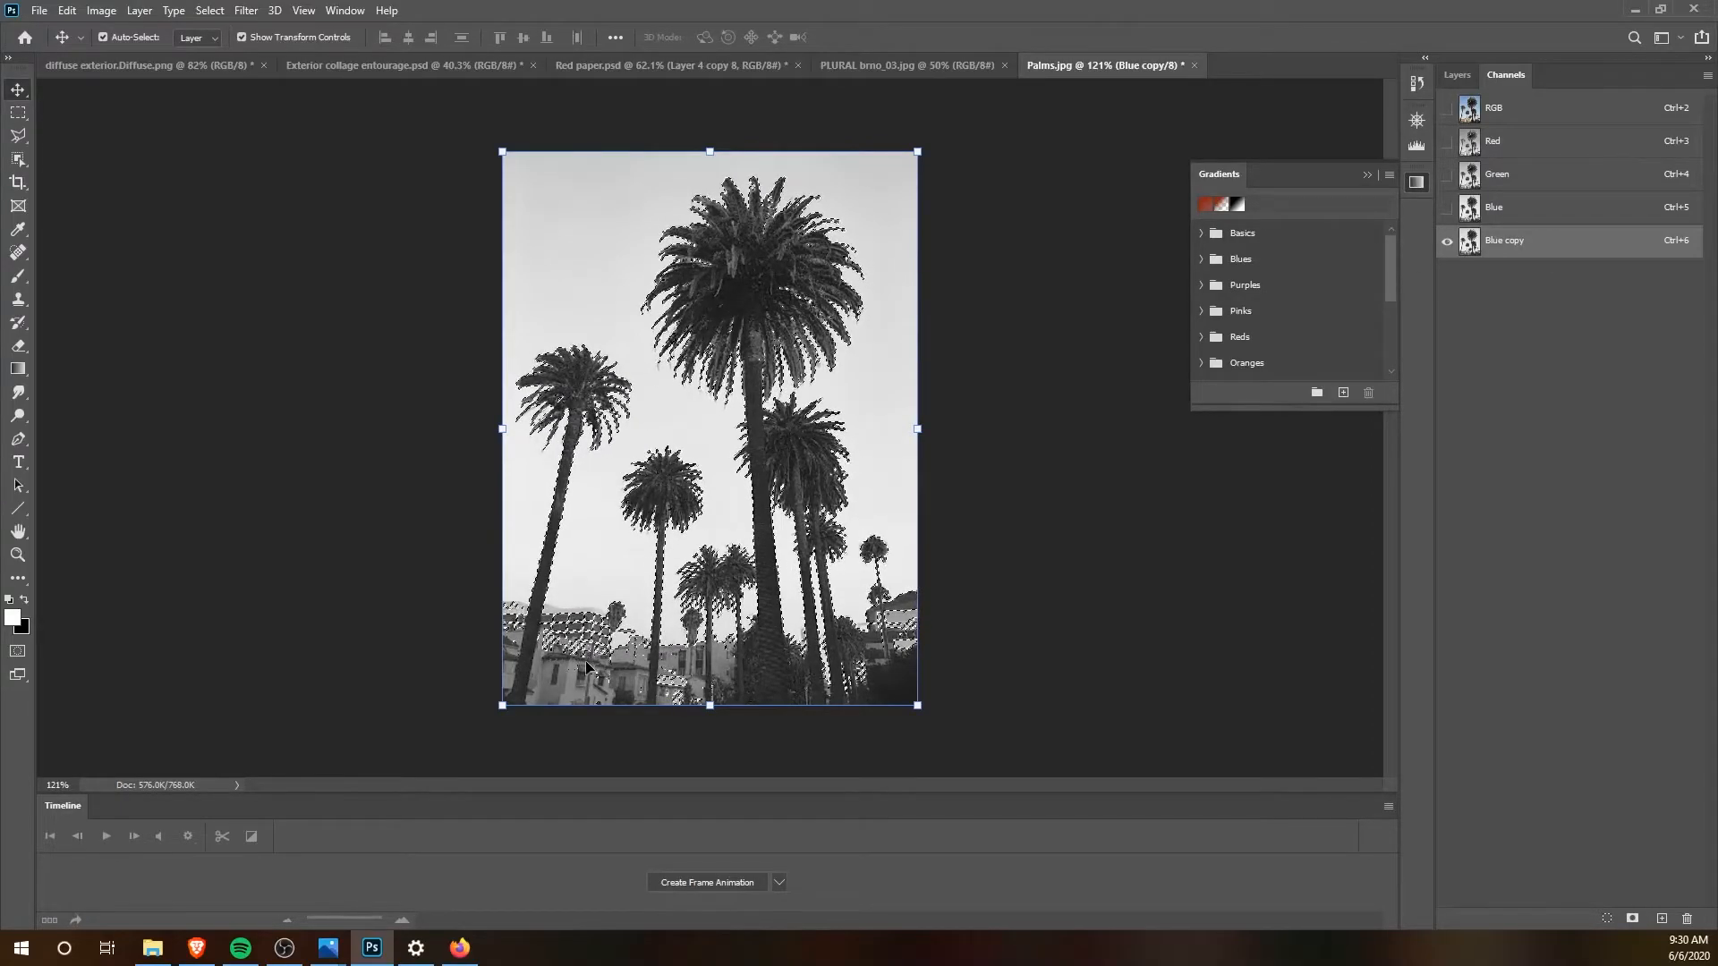
key(ctrl+d)
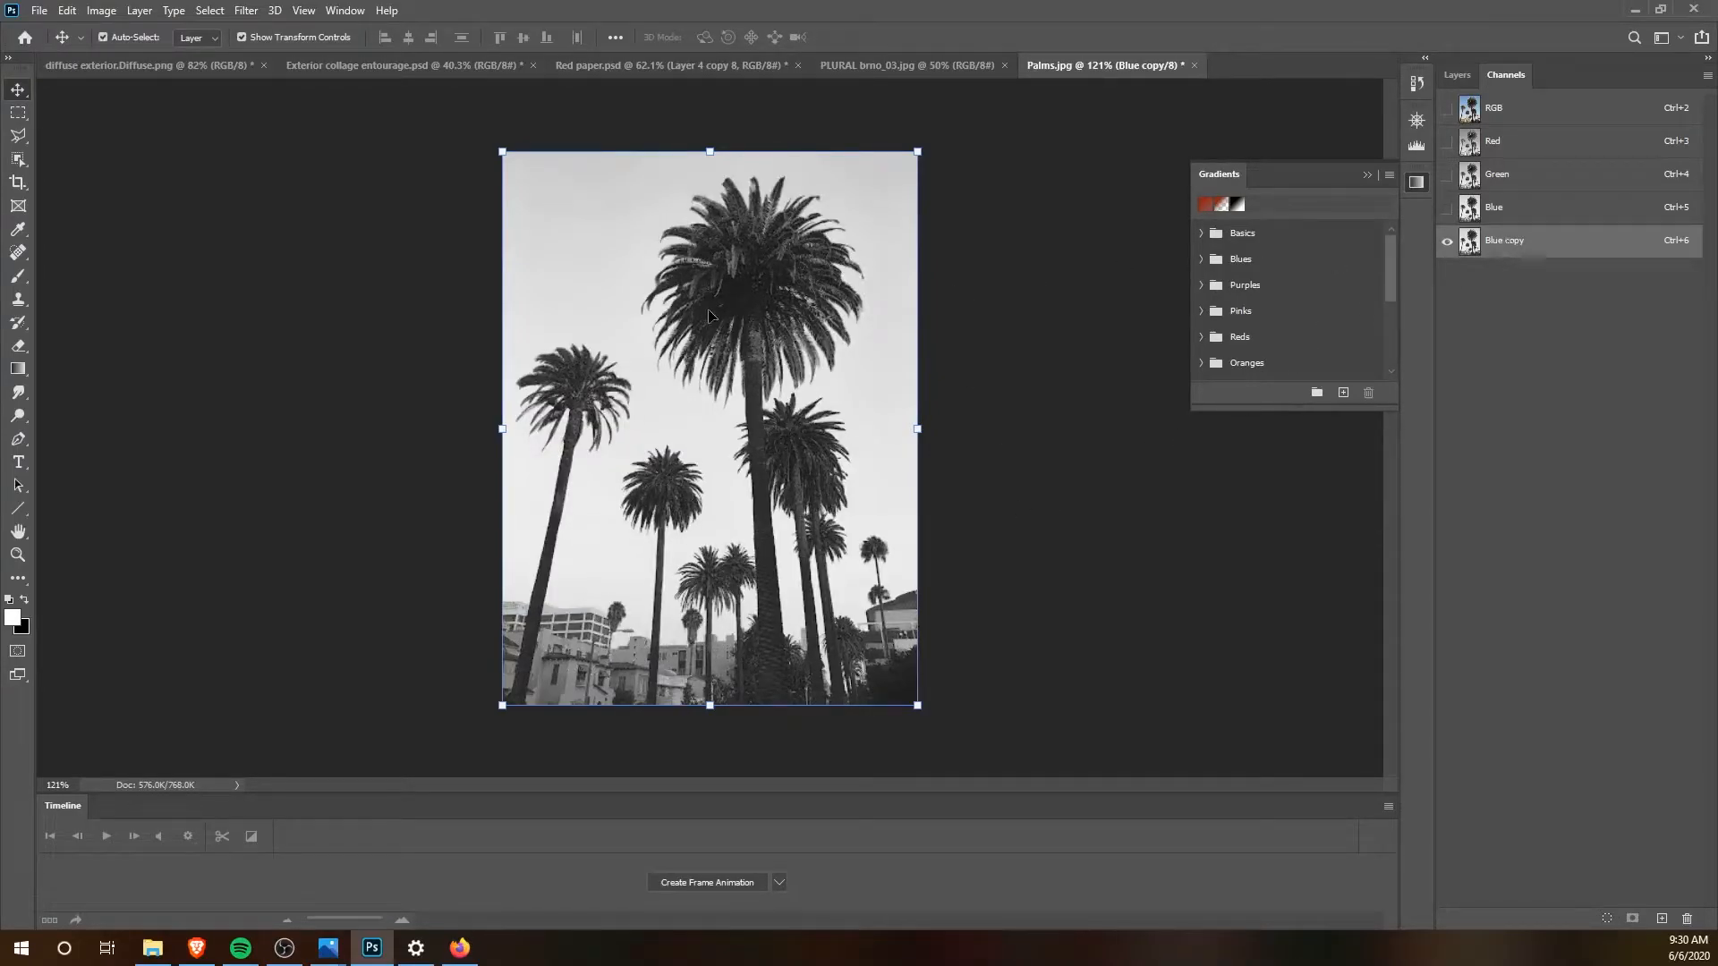
Step: Increase the Blue copy channel's contrast with Levels, using input levels of 43, 0.63 and 213
click(101, 9)
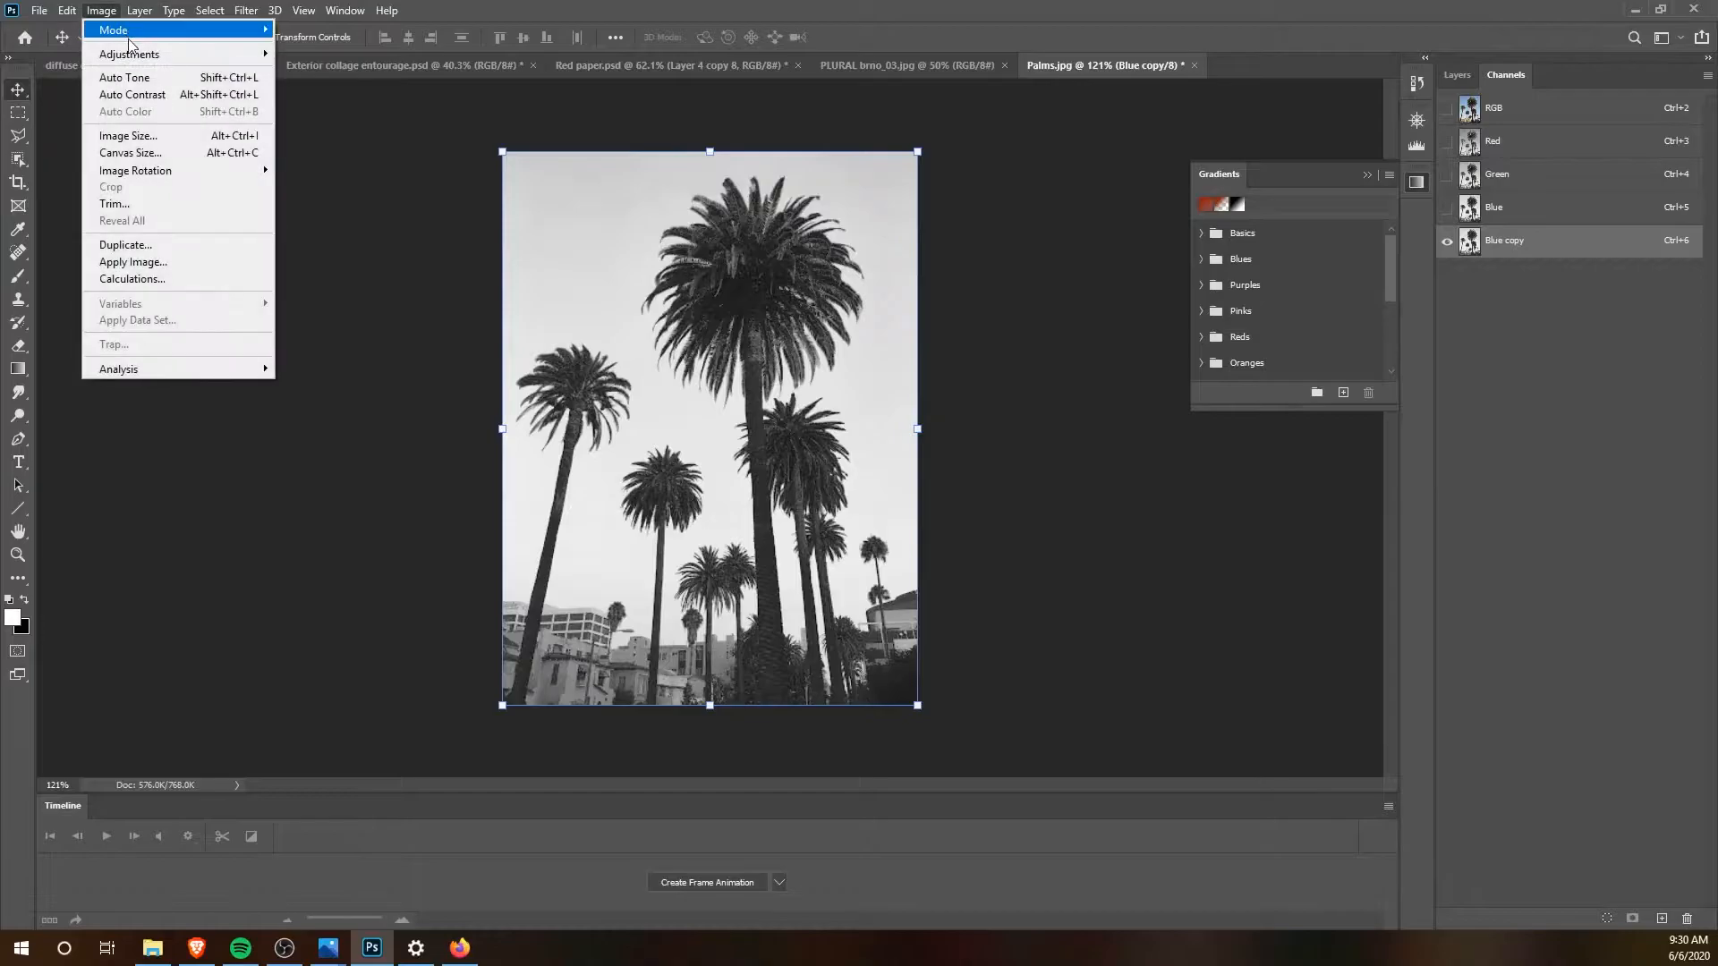
mouse_move(143, 54)
click(334, 75)
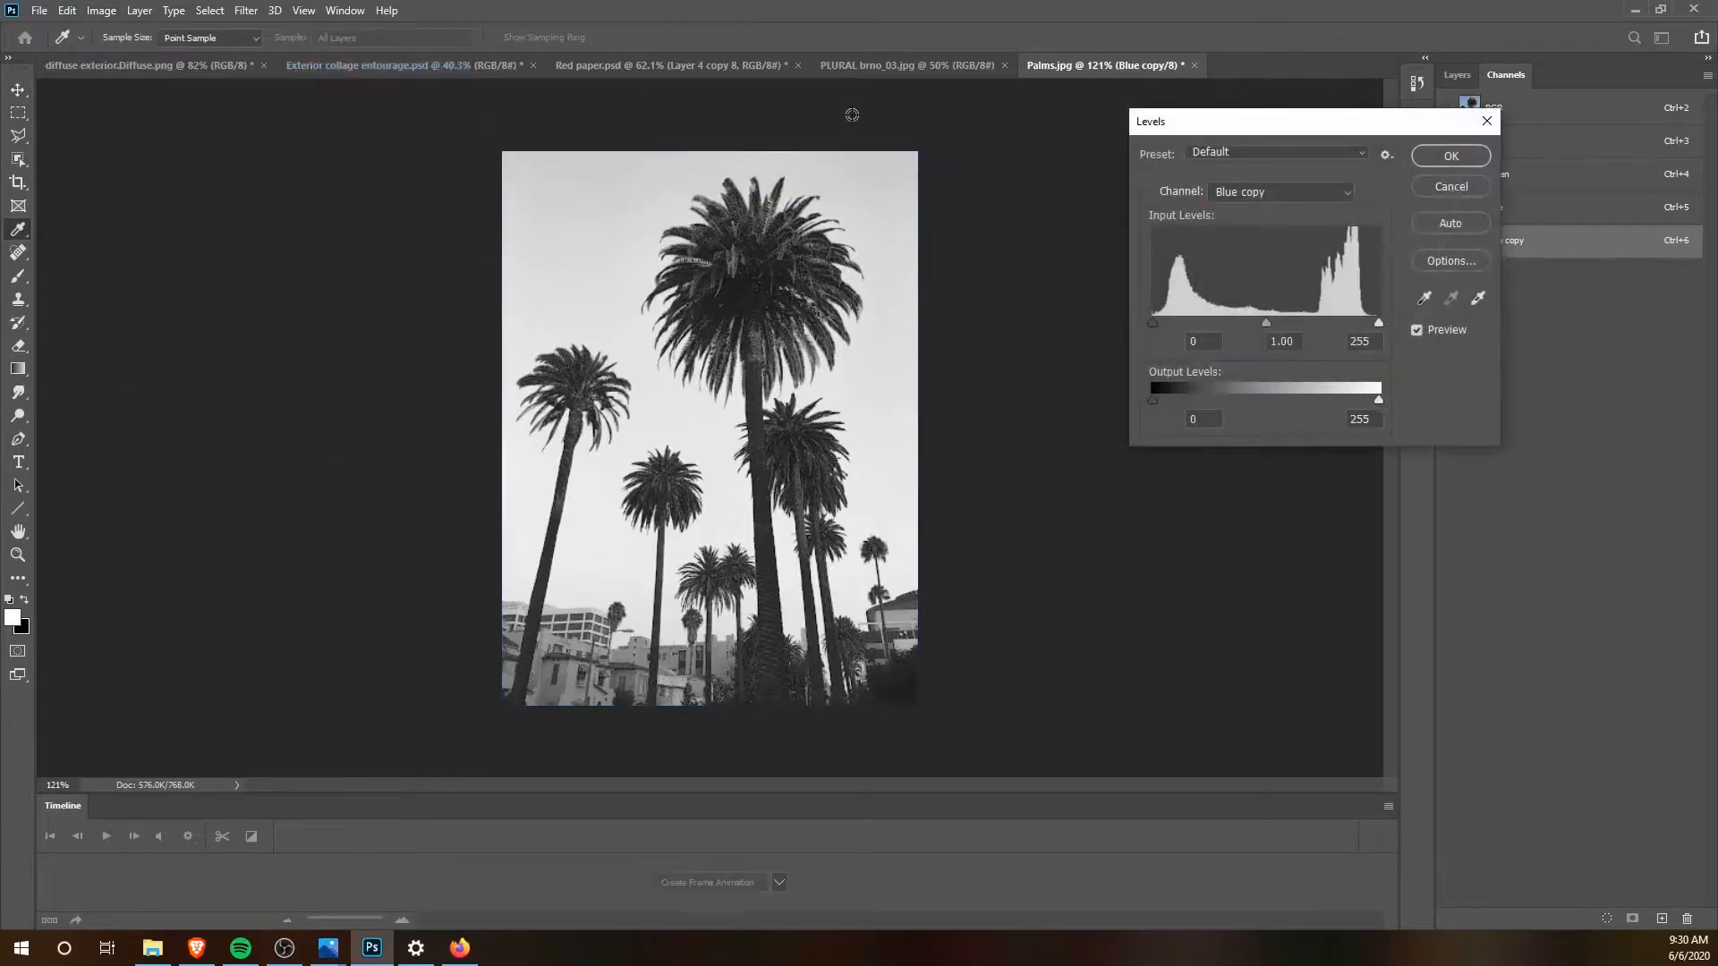
drag(1378, 324, 1340, 323)
drag(1154, 324, 1289, 329)
click(1458, 155)
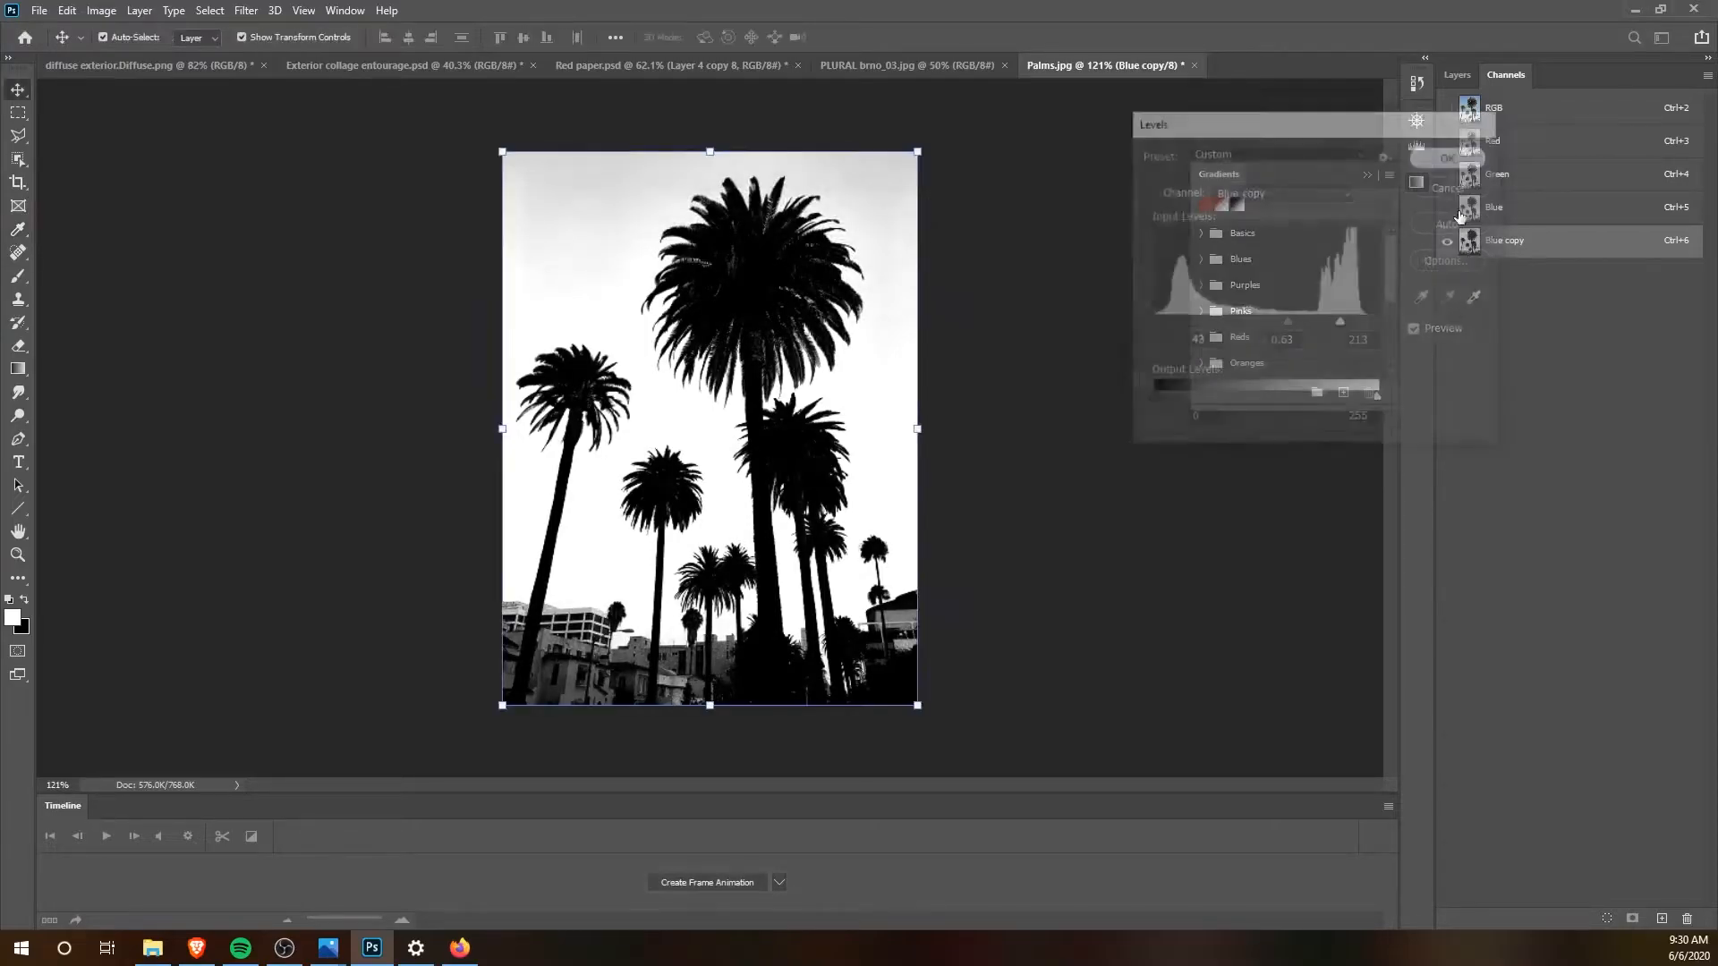
ctrl+click(1469, 241)
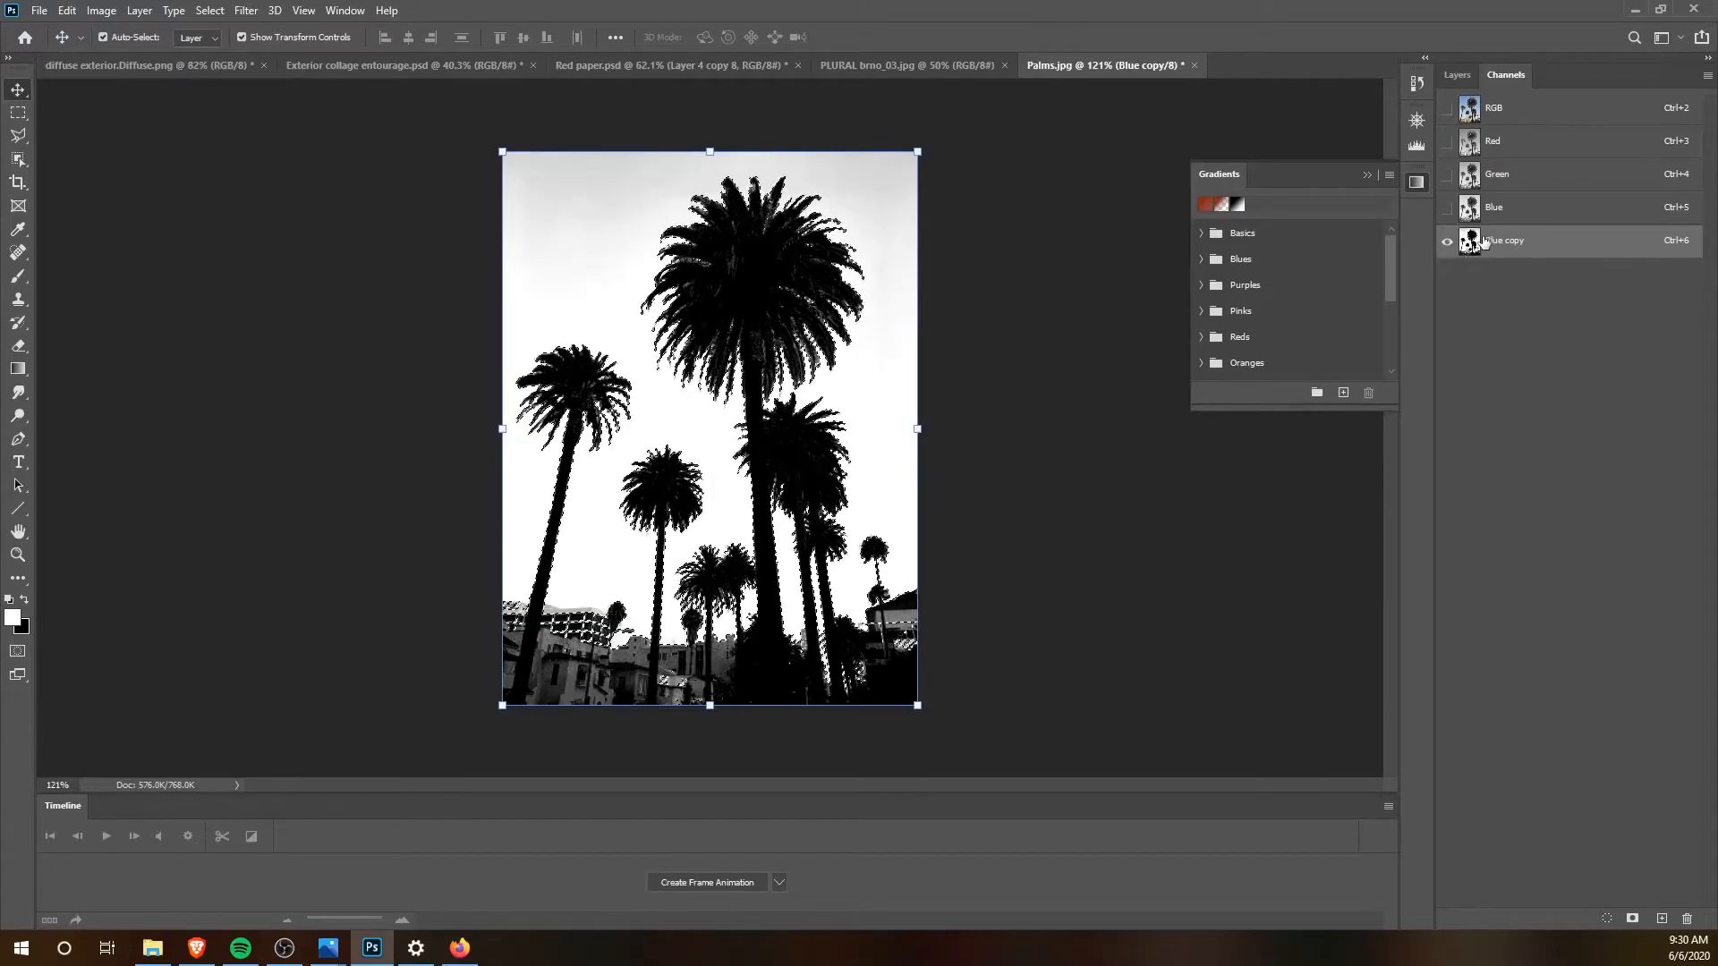
key(ctrl+d)
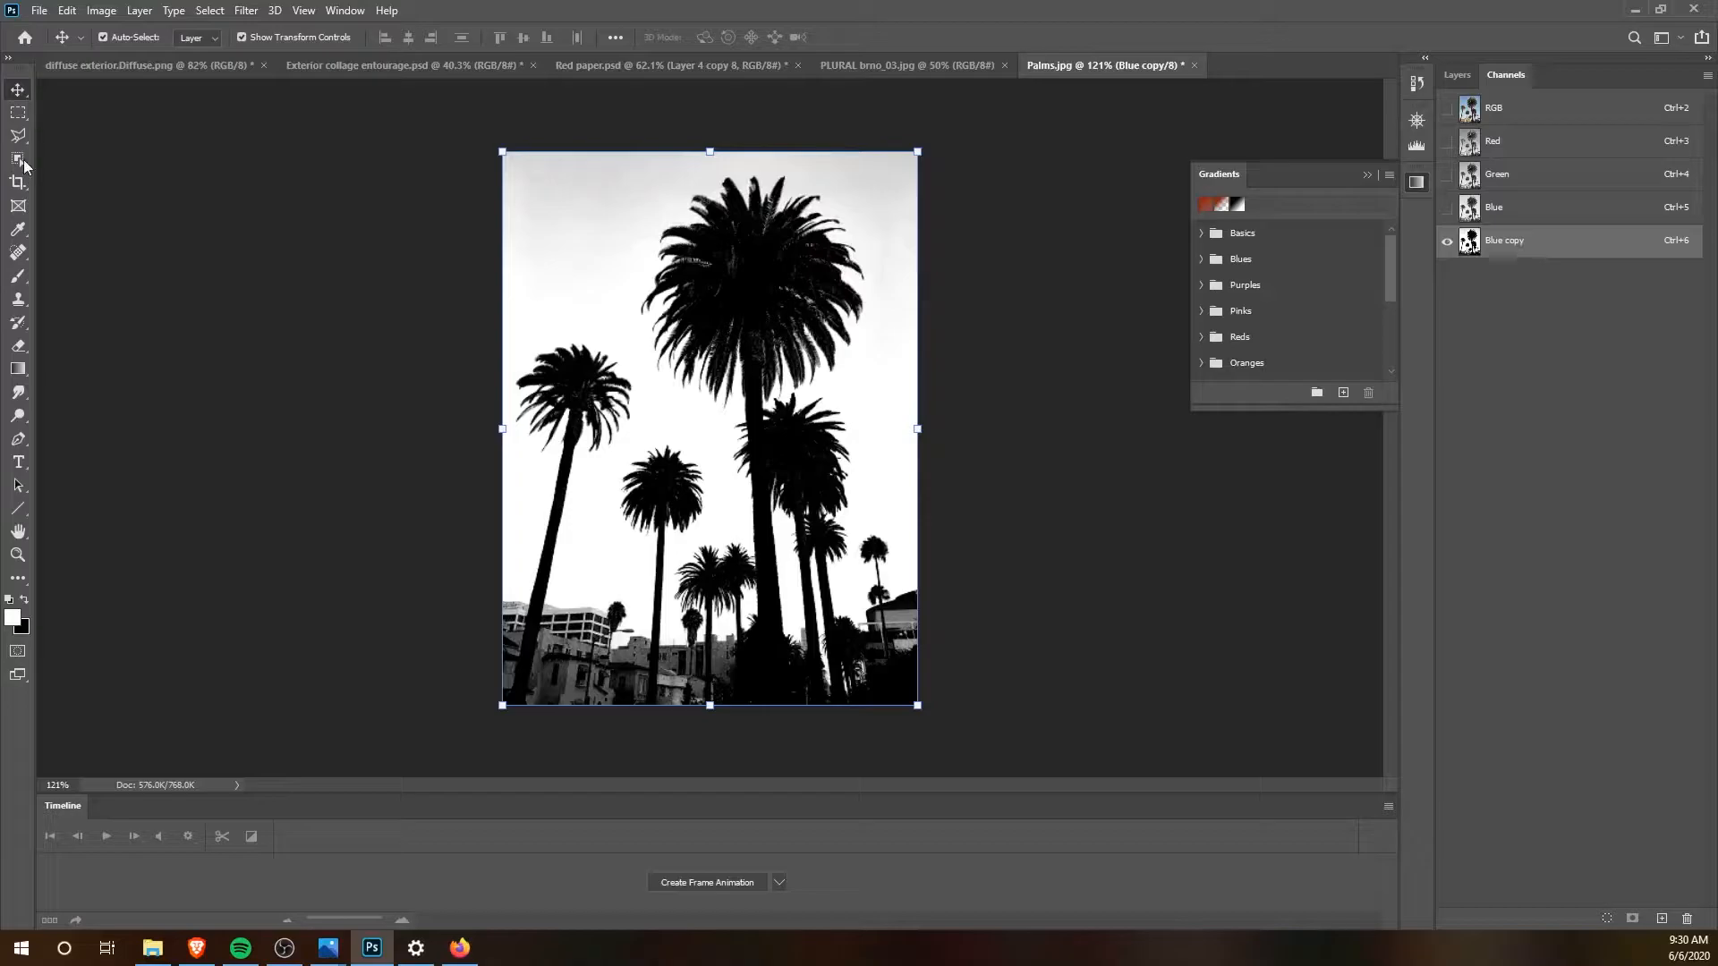
click(18, 112)
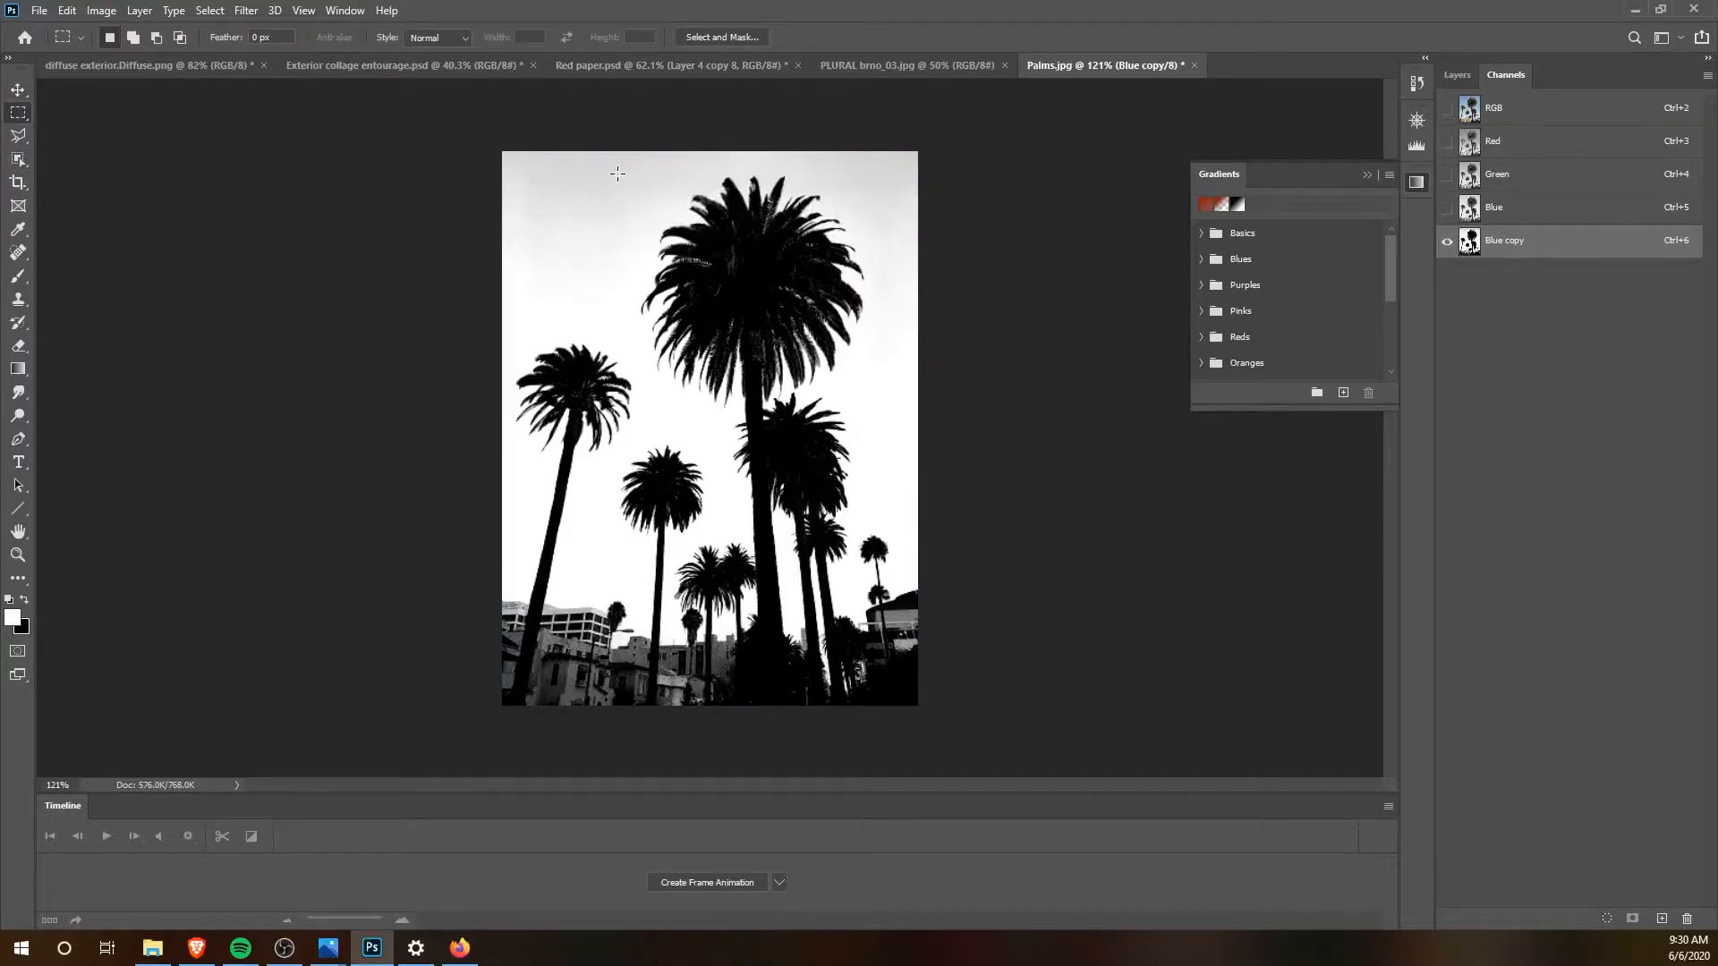
drag(498, 159, 922, 341)
key(i)
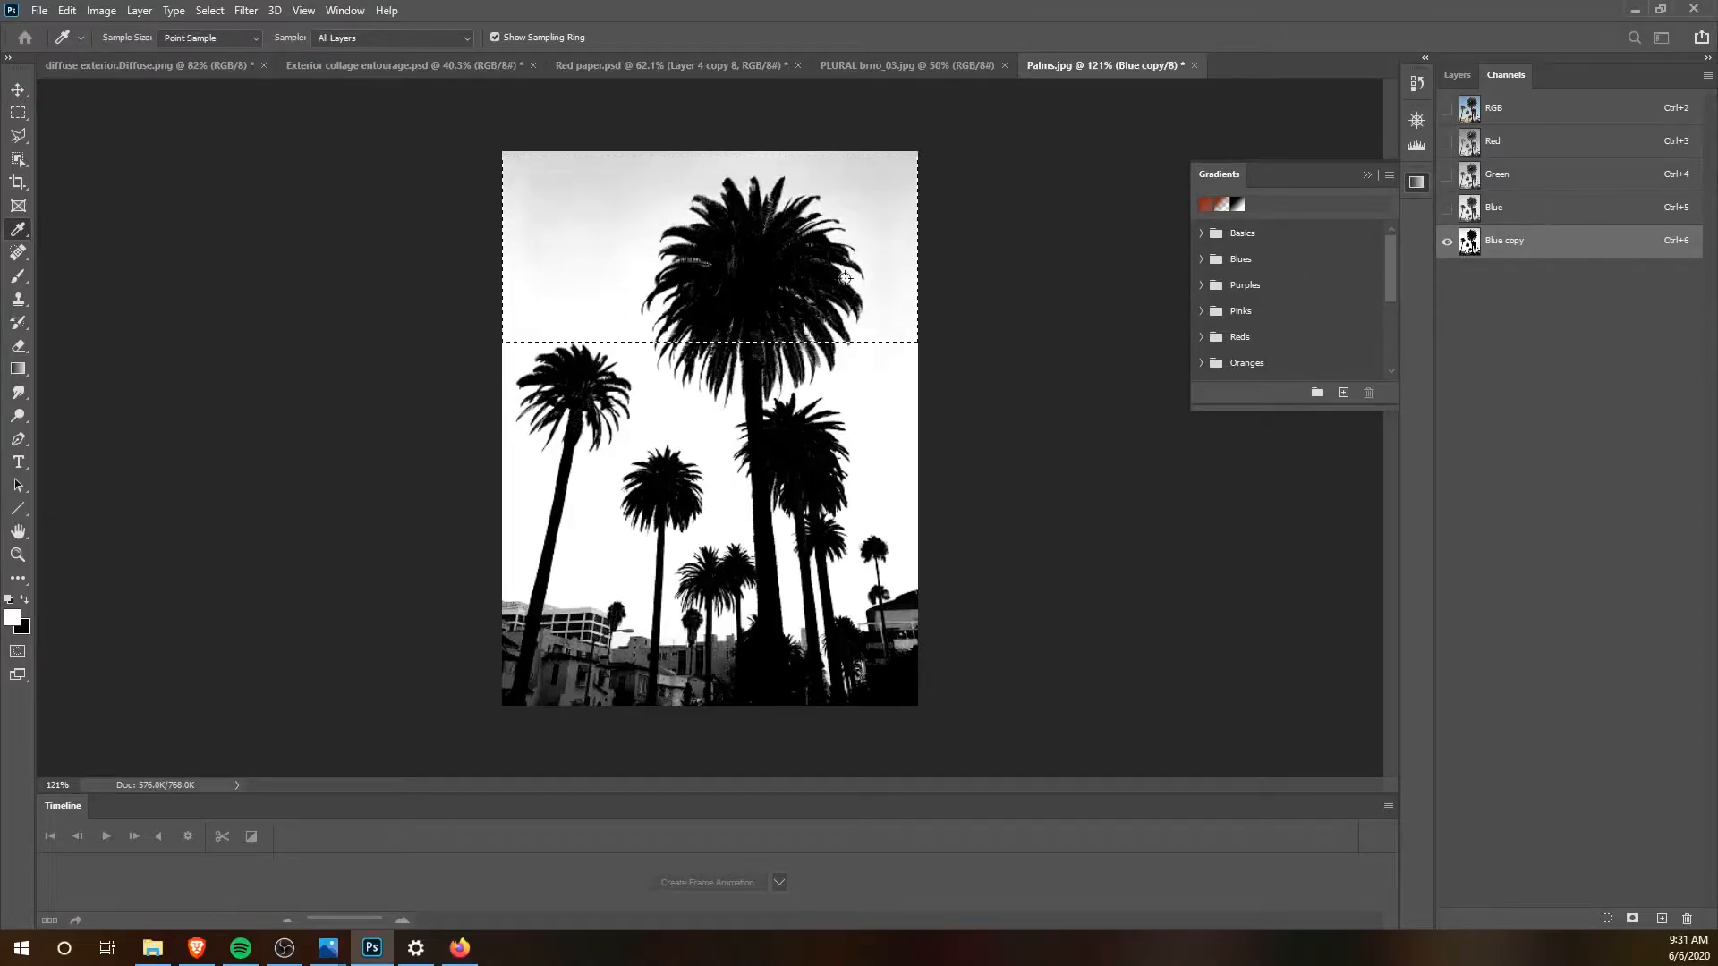
key(m)
key(ctrl+d)
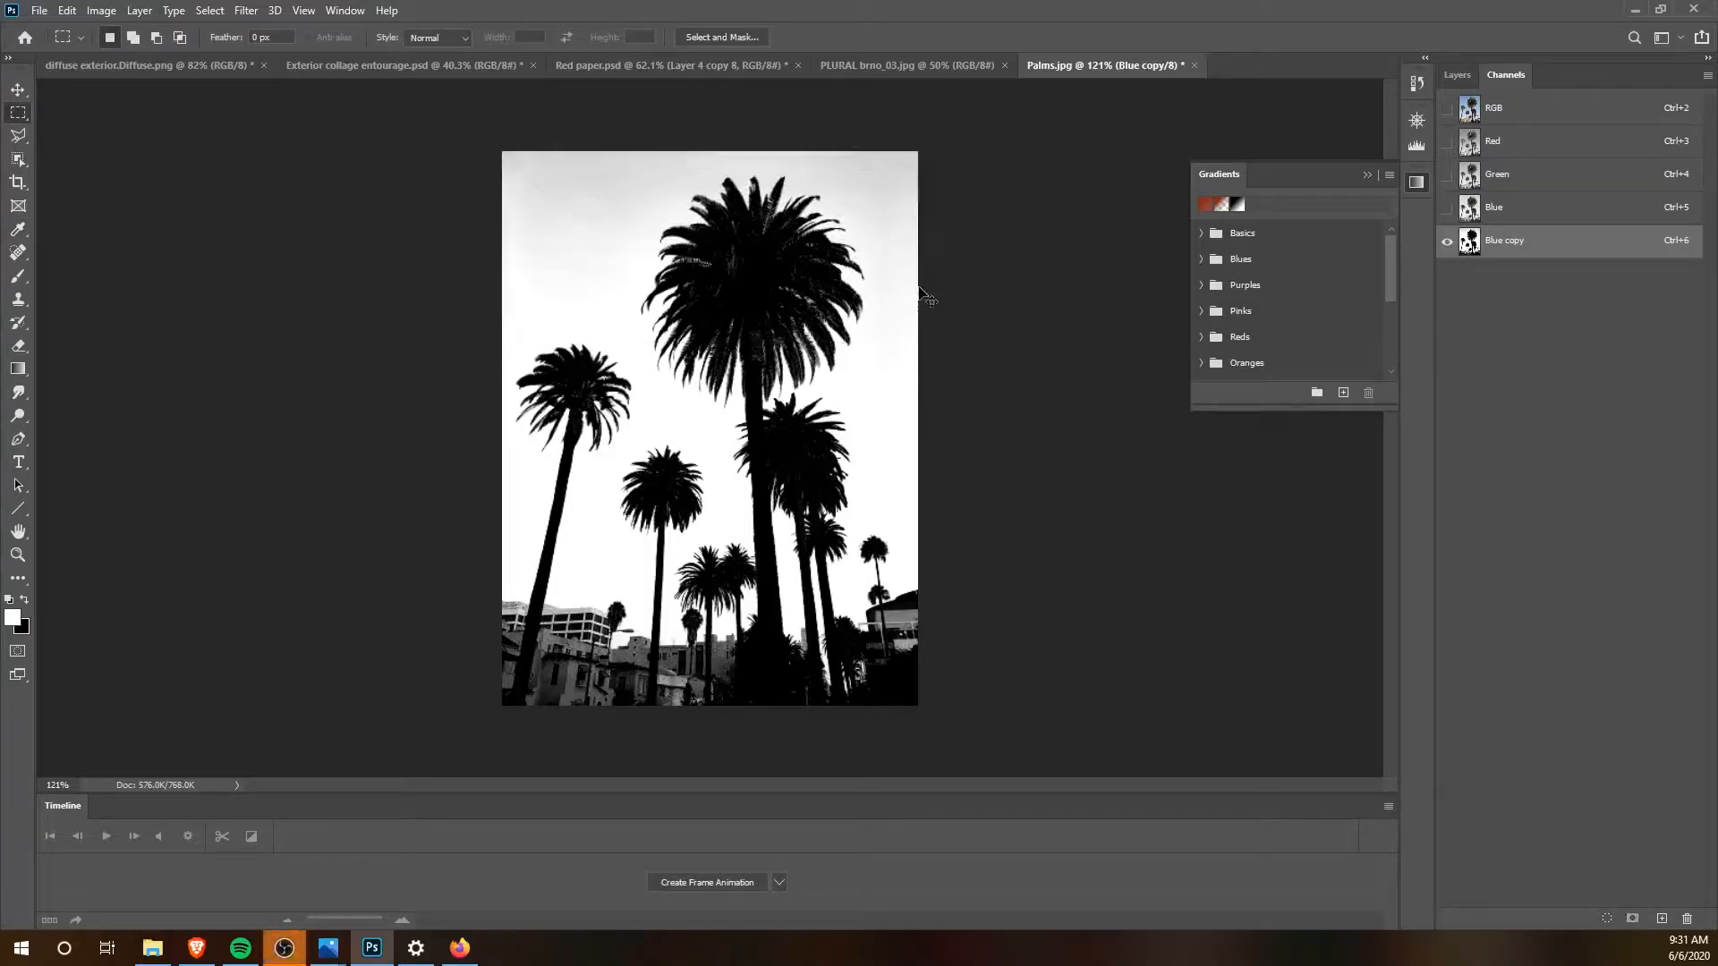
Step: Paint white with the Brush over the other palms and the buildings beneath them, keeping the leftmost palm black
key(v)
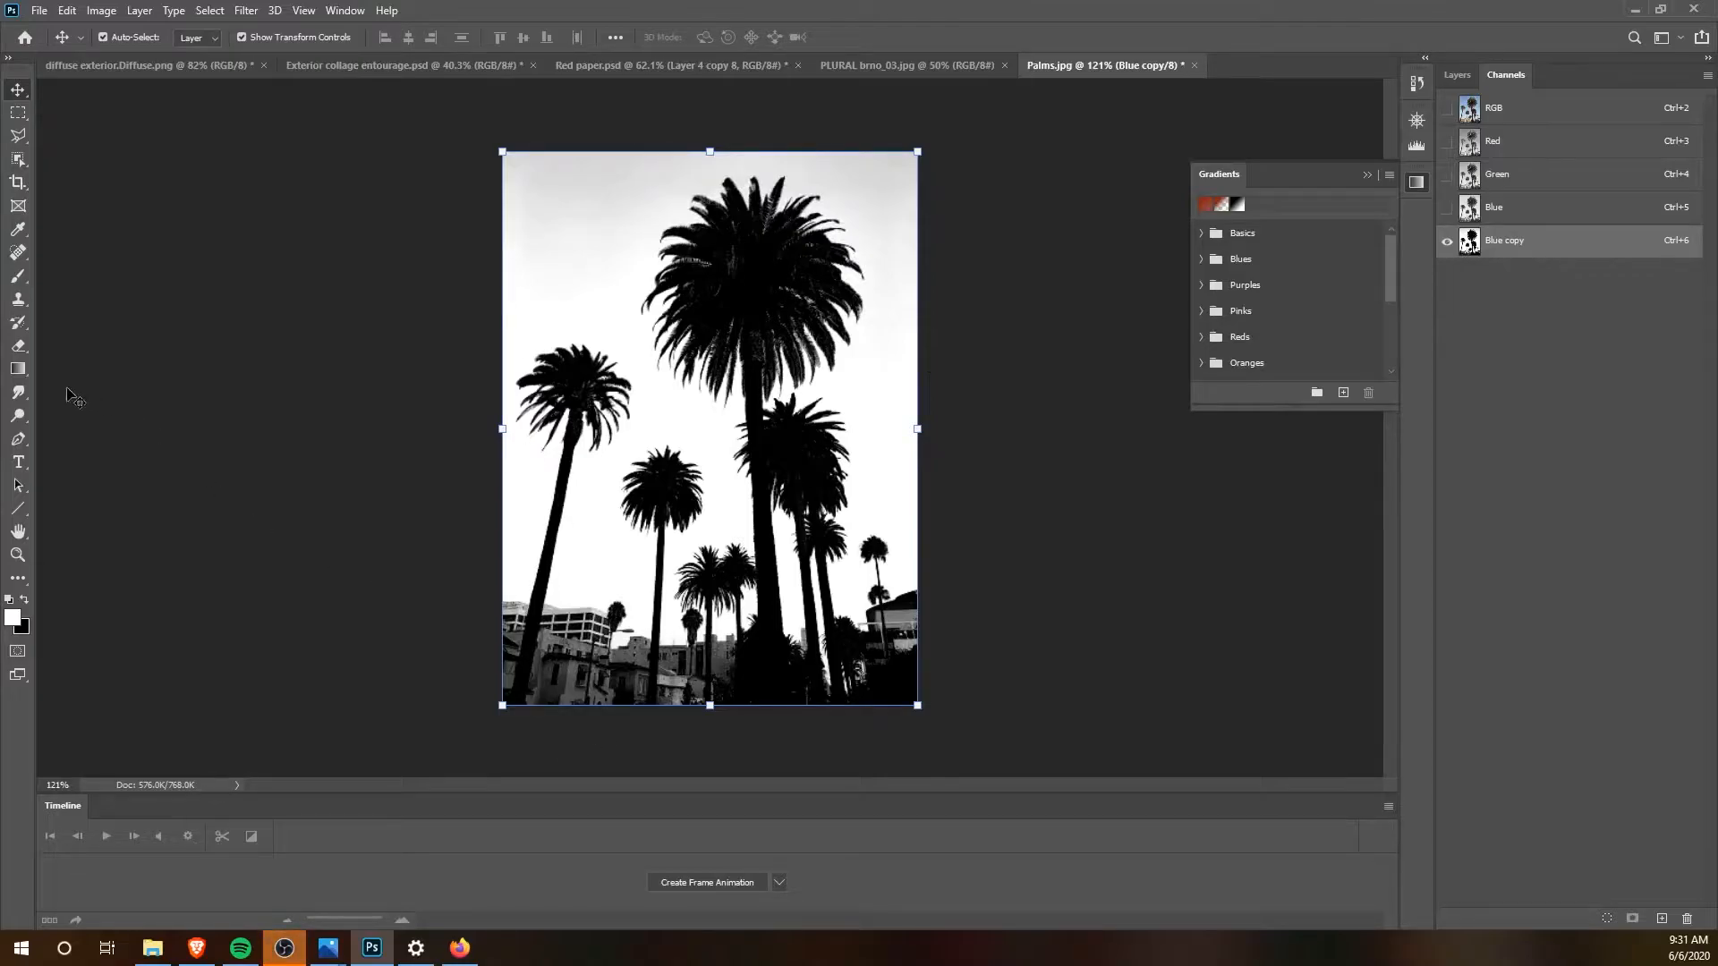
click(17, 275)
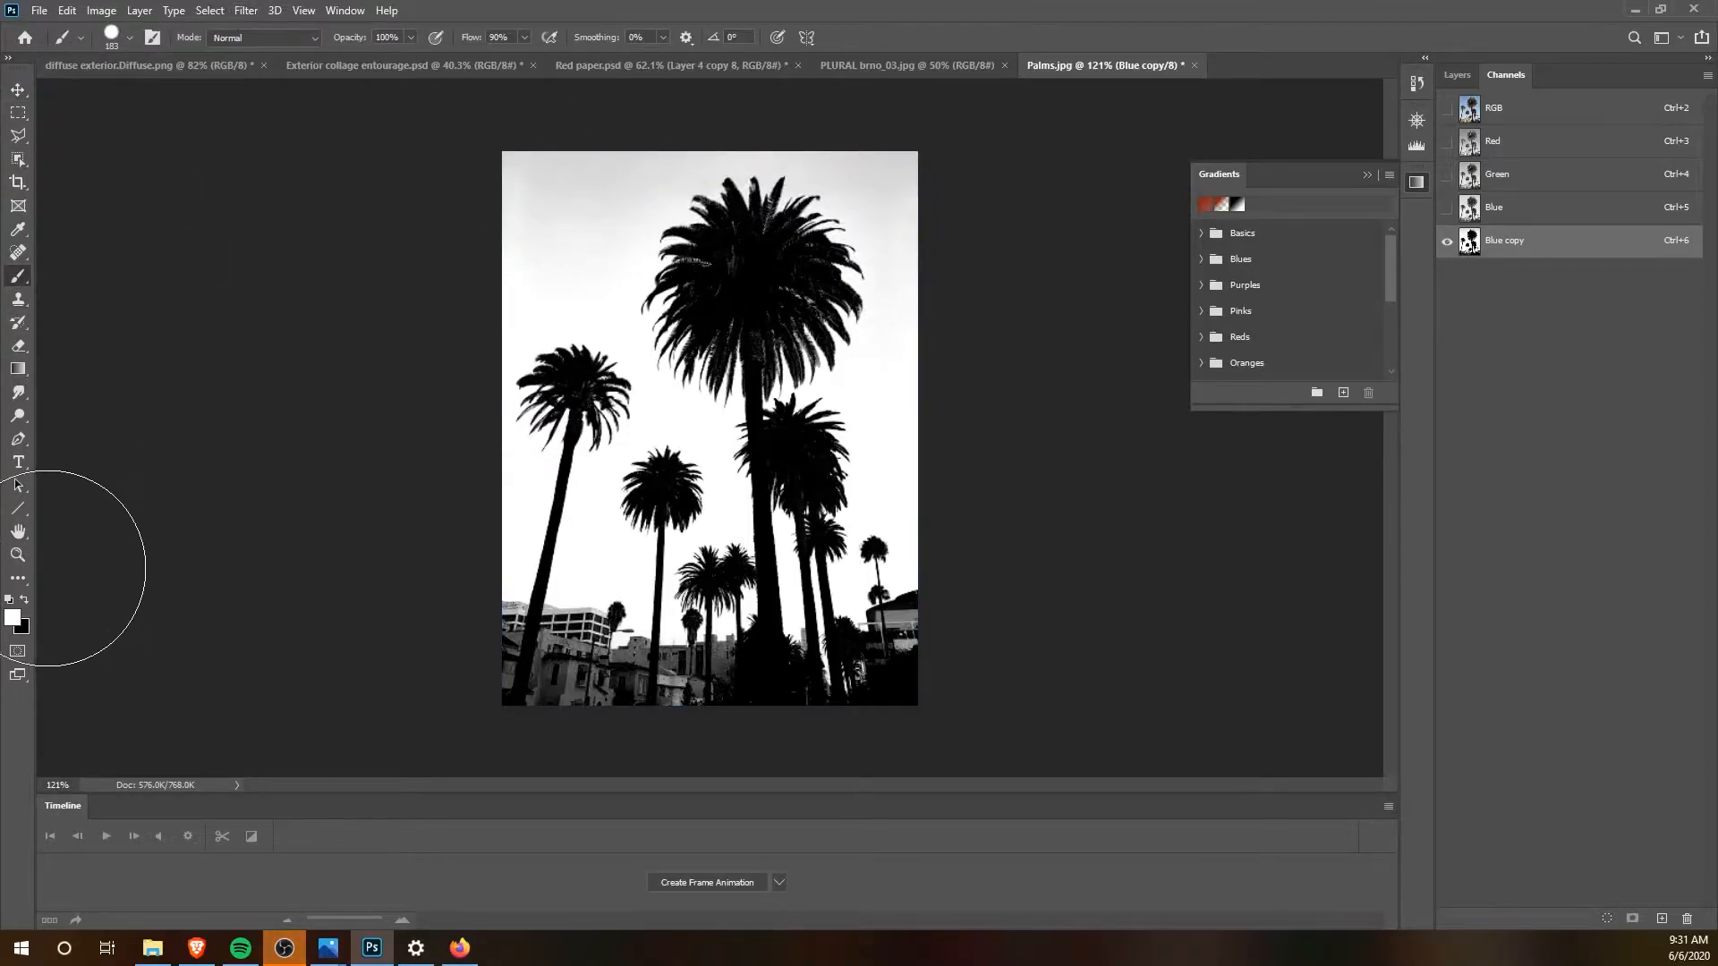
mouse_move(787, 385)
mouse_down()
mouse_move(713, 280)
mouse_move(728, 314)
mouse_move(835, 337)
mouse_move(817, 621)
mouse_move(755, 487)
mouse_move(701, 549)
mouse_move(666, 689)
mouse_up()
Step: Outline the remaining buildings right of the palm's trunk with the Polygonal Lasso, following the trunk's edge down to the image border
click(15, 140)
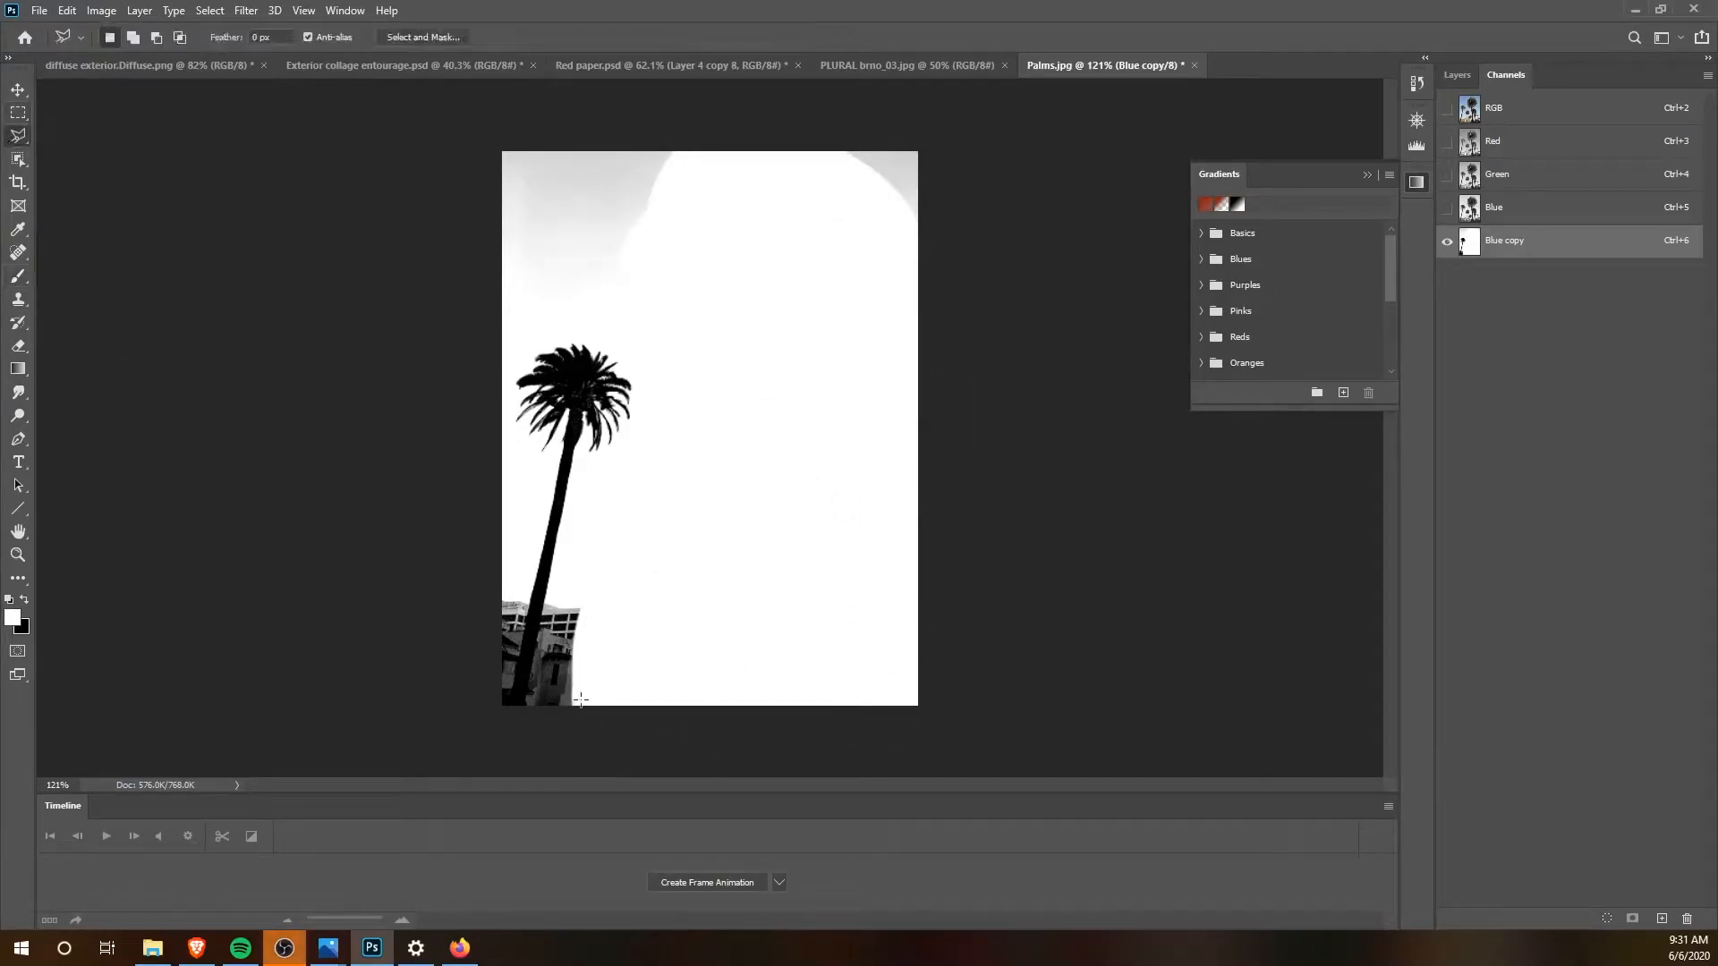
scroll(447, 642, up, 4)
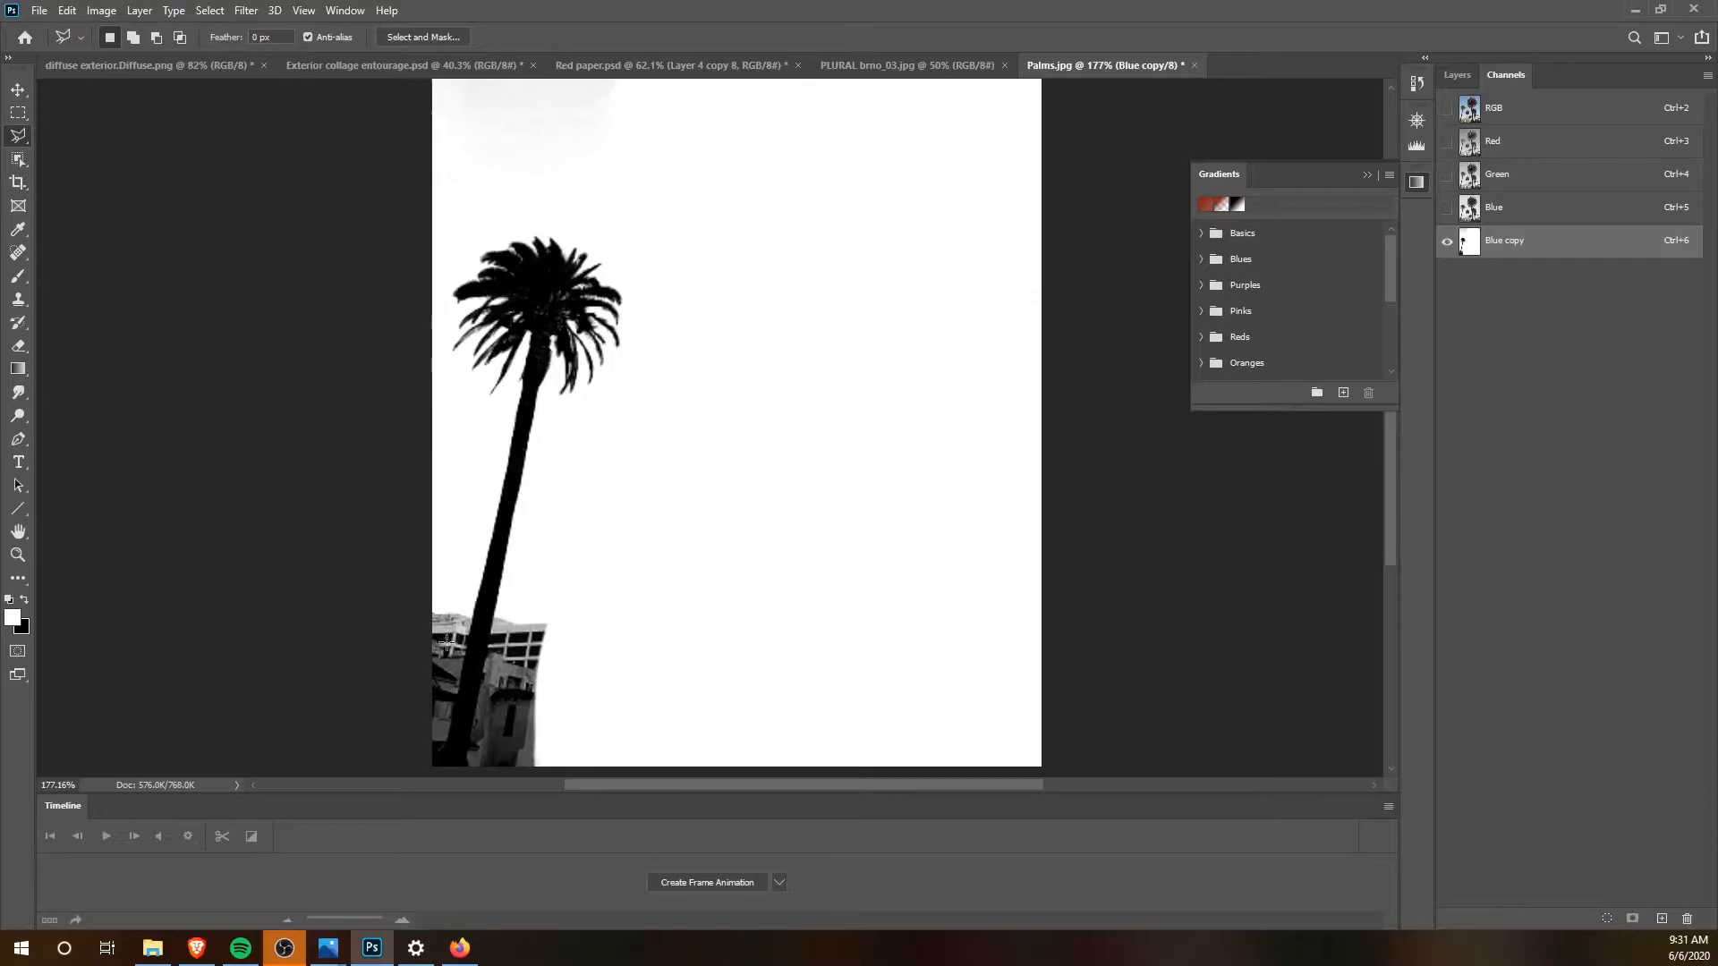
click(494, 617)
click(461, 767)
click(599, 770)
click(610, 606)
scroll(551, 599, right, 1)
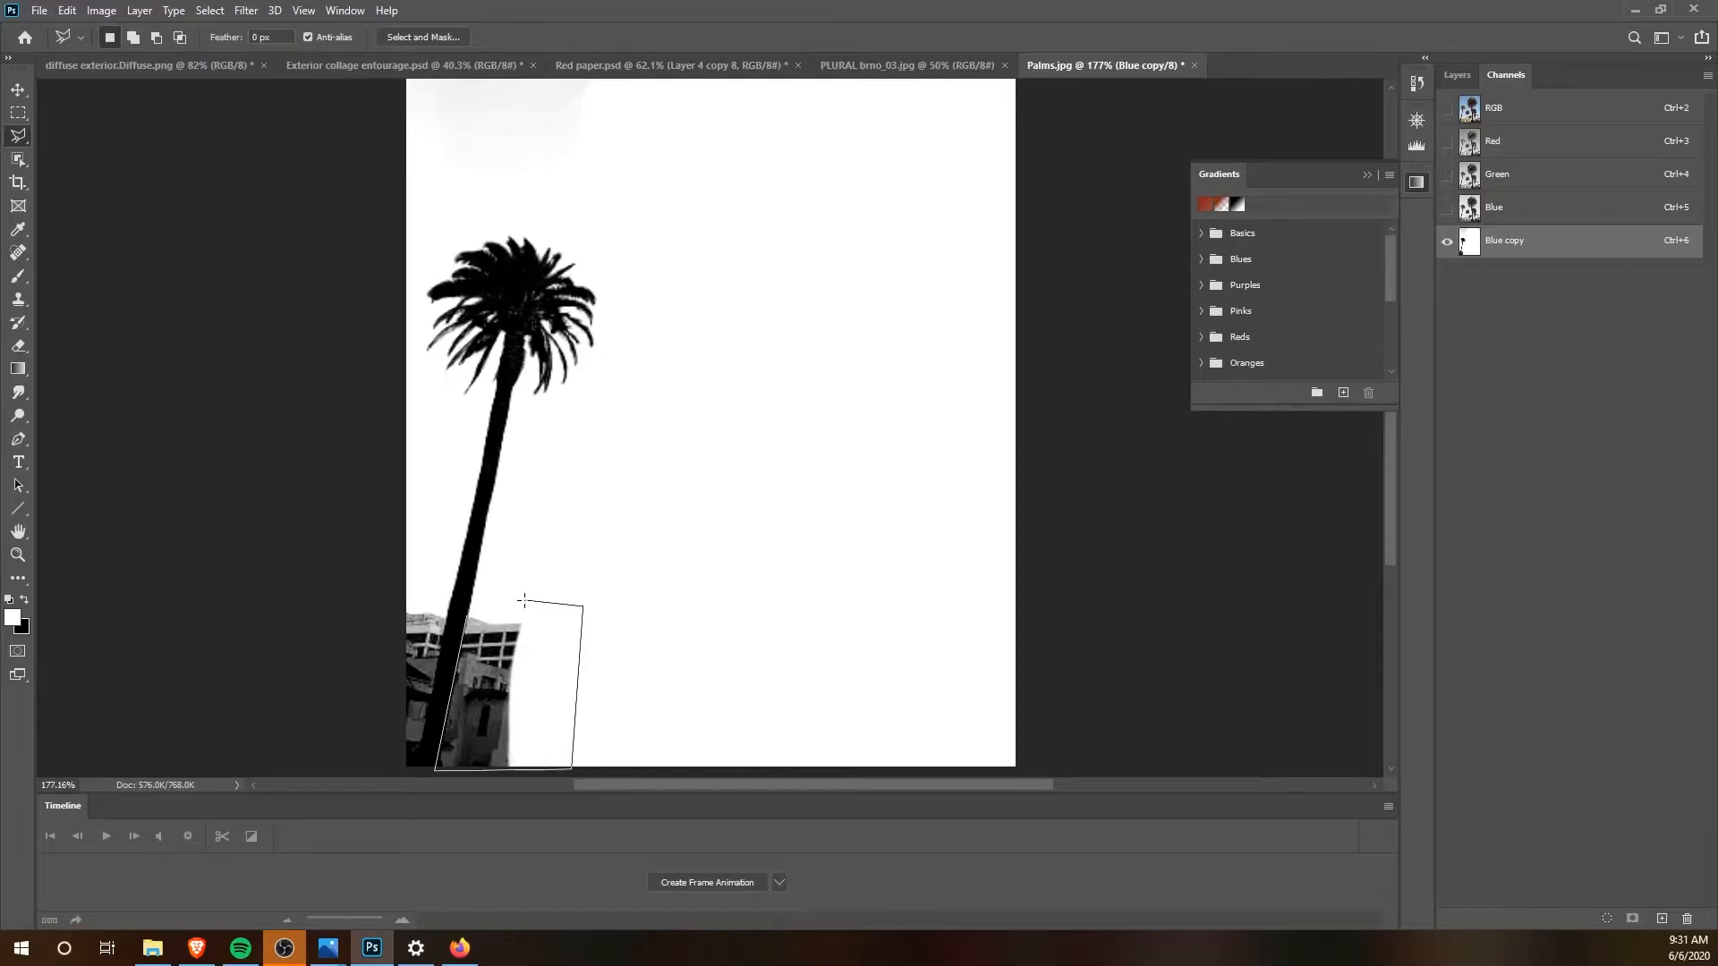
click(470, 620)
scroll(238, 472, right, 2)
scroll(238, 472, left, 1)
Step: Paint the selected building area right of the trunk white with the Brush
click(18, 276)
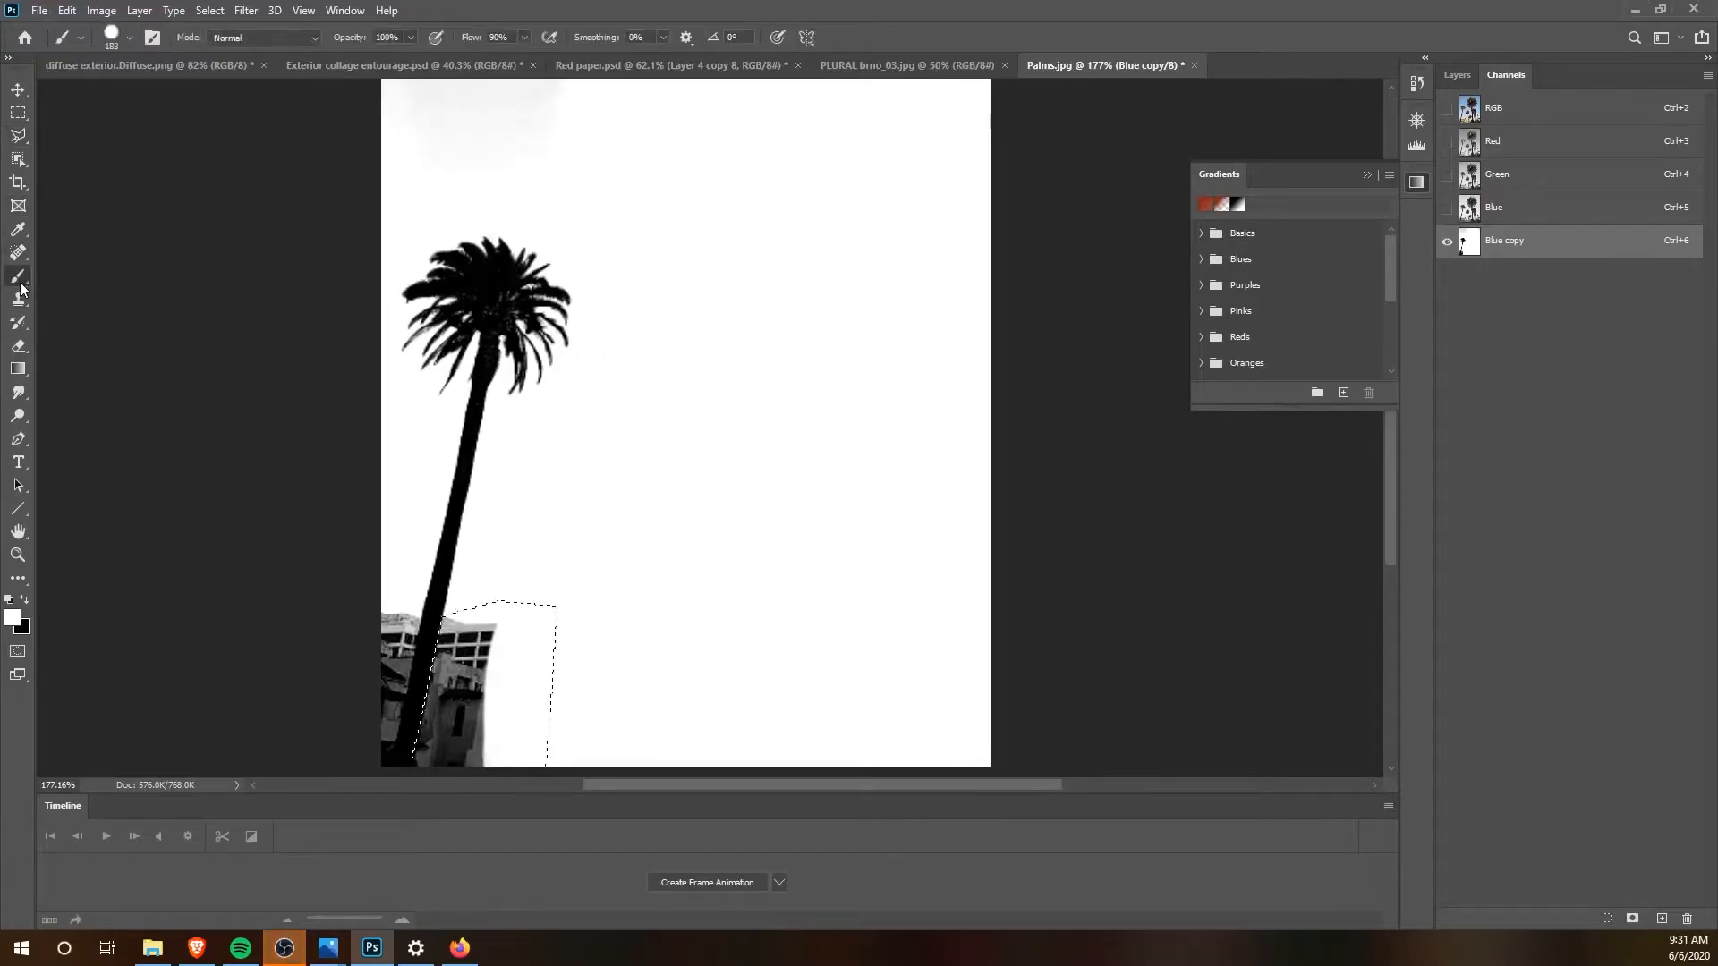
drag(446, 649, 609, 675)
scroll(610, 675, left, 1)
scroll(585, 655, right, 3)
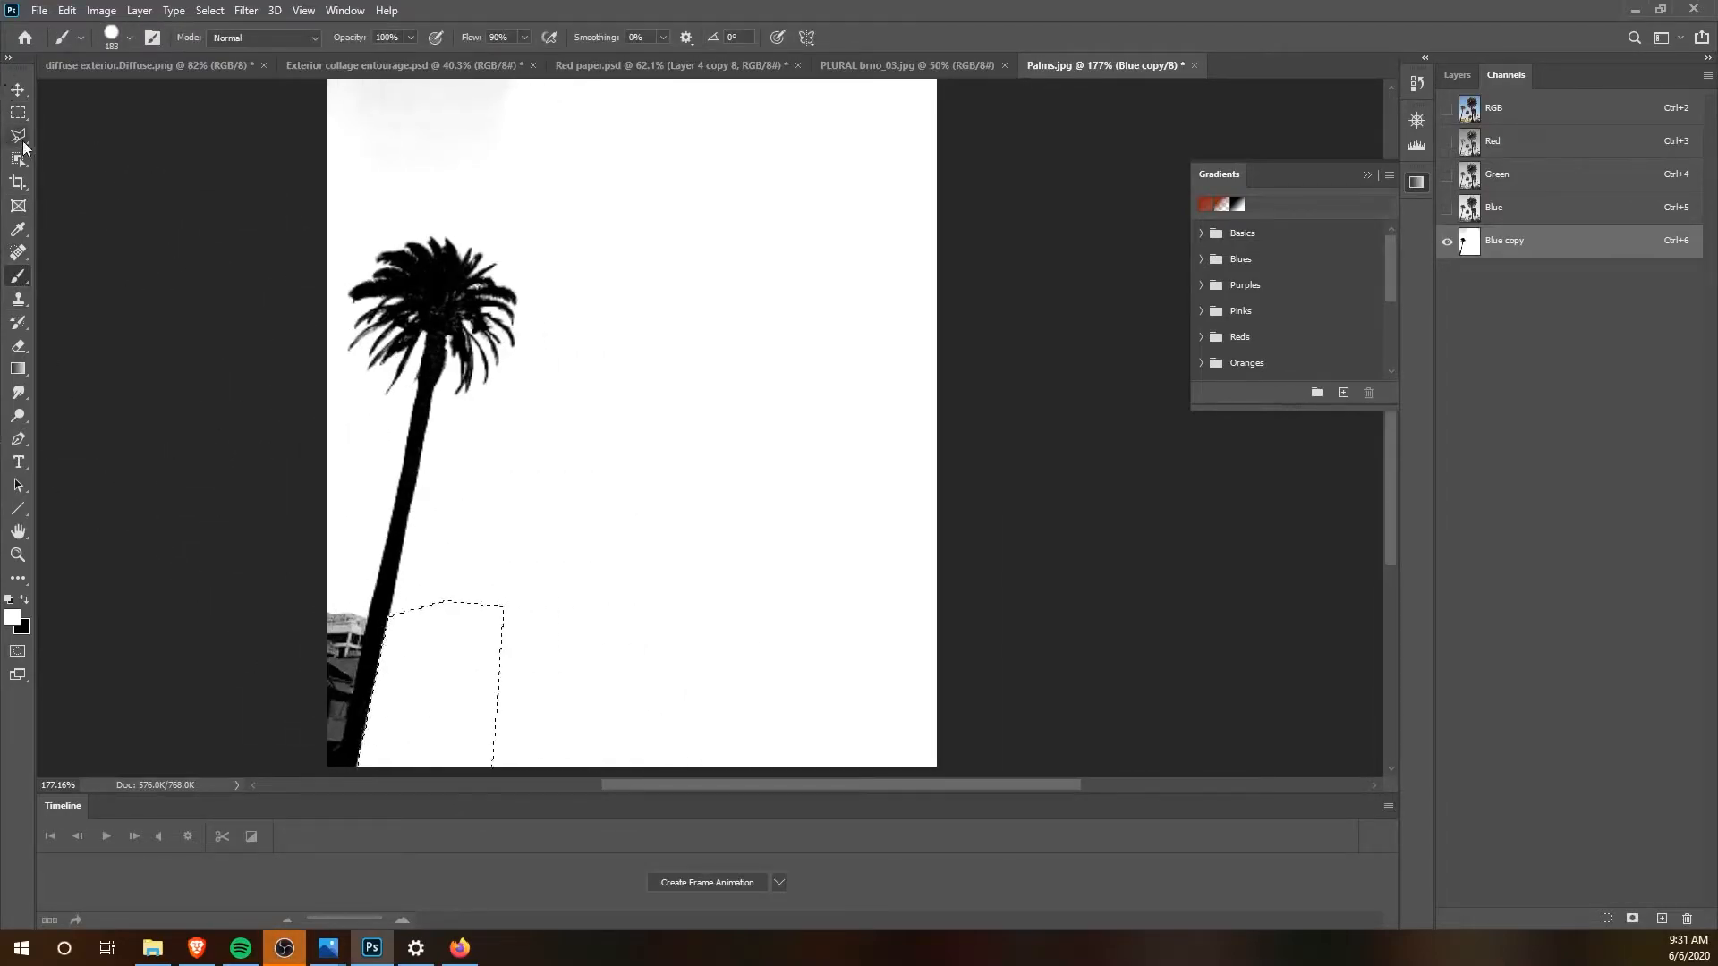
Step: Outline the remaining buildings left of the palm's trunk with the Polygonal Lasso, following the trunk's edge down to the image border
click(18, 135)
scroll(412, 626, left, 2)
click(419, 617)
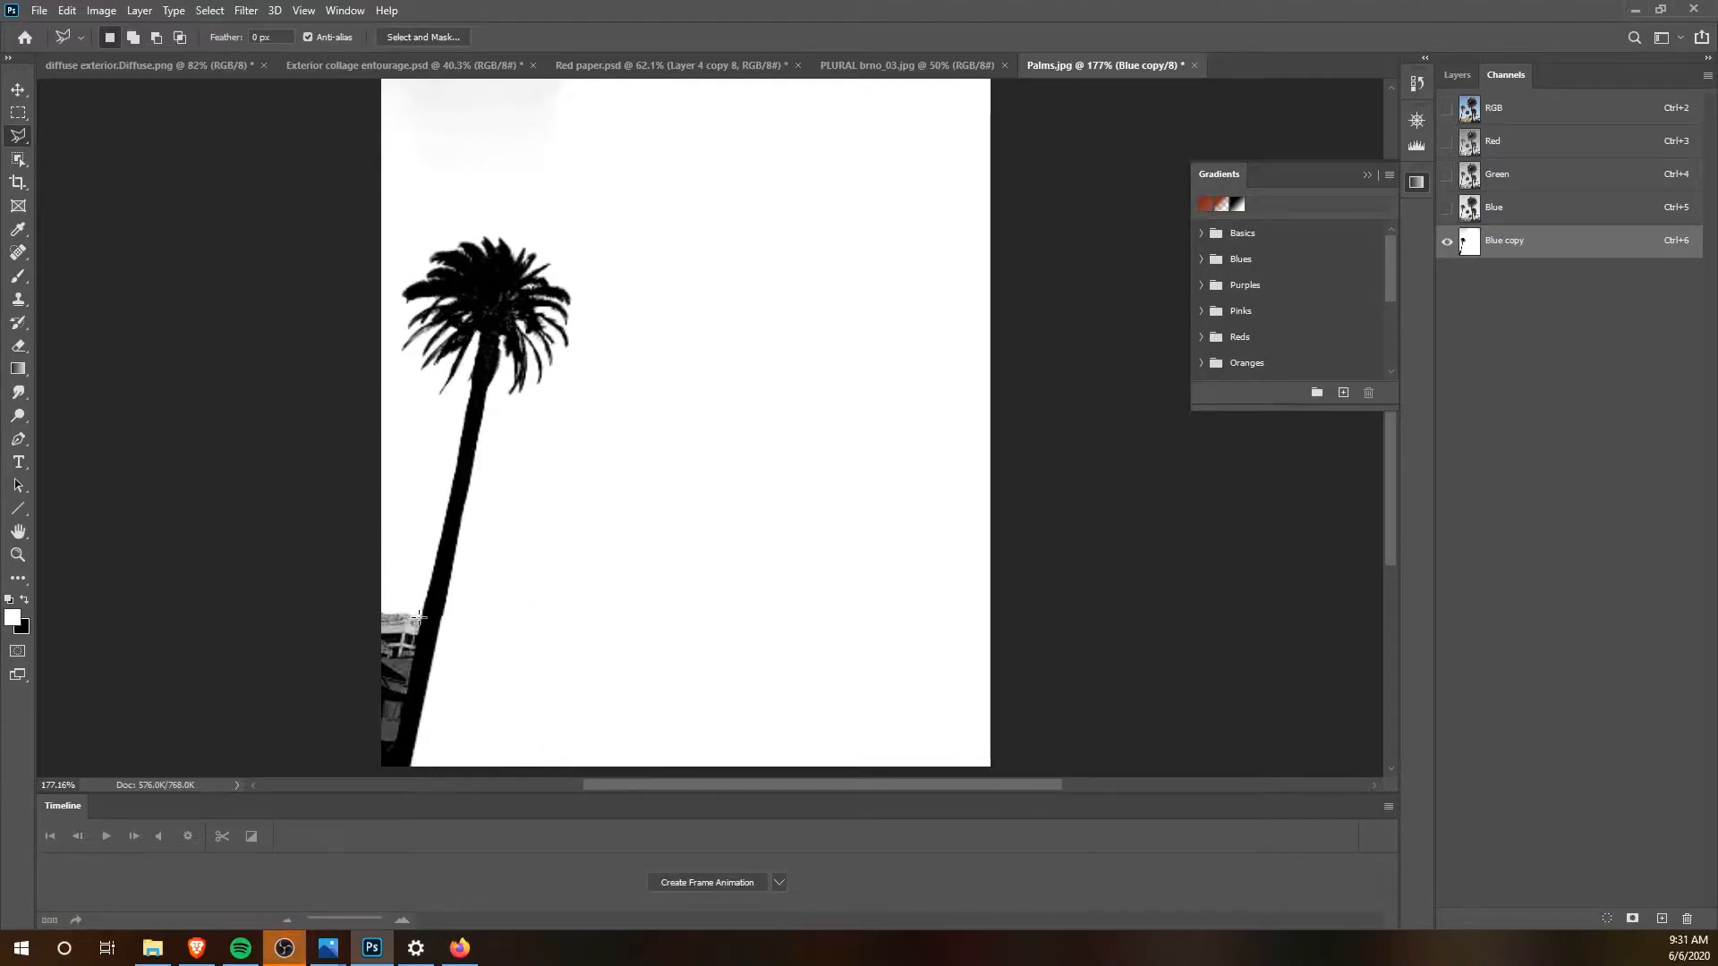
scroll(389, 765, right, 1)
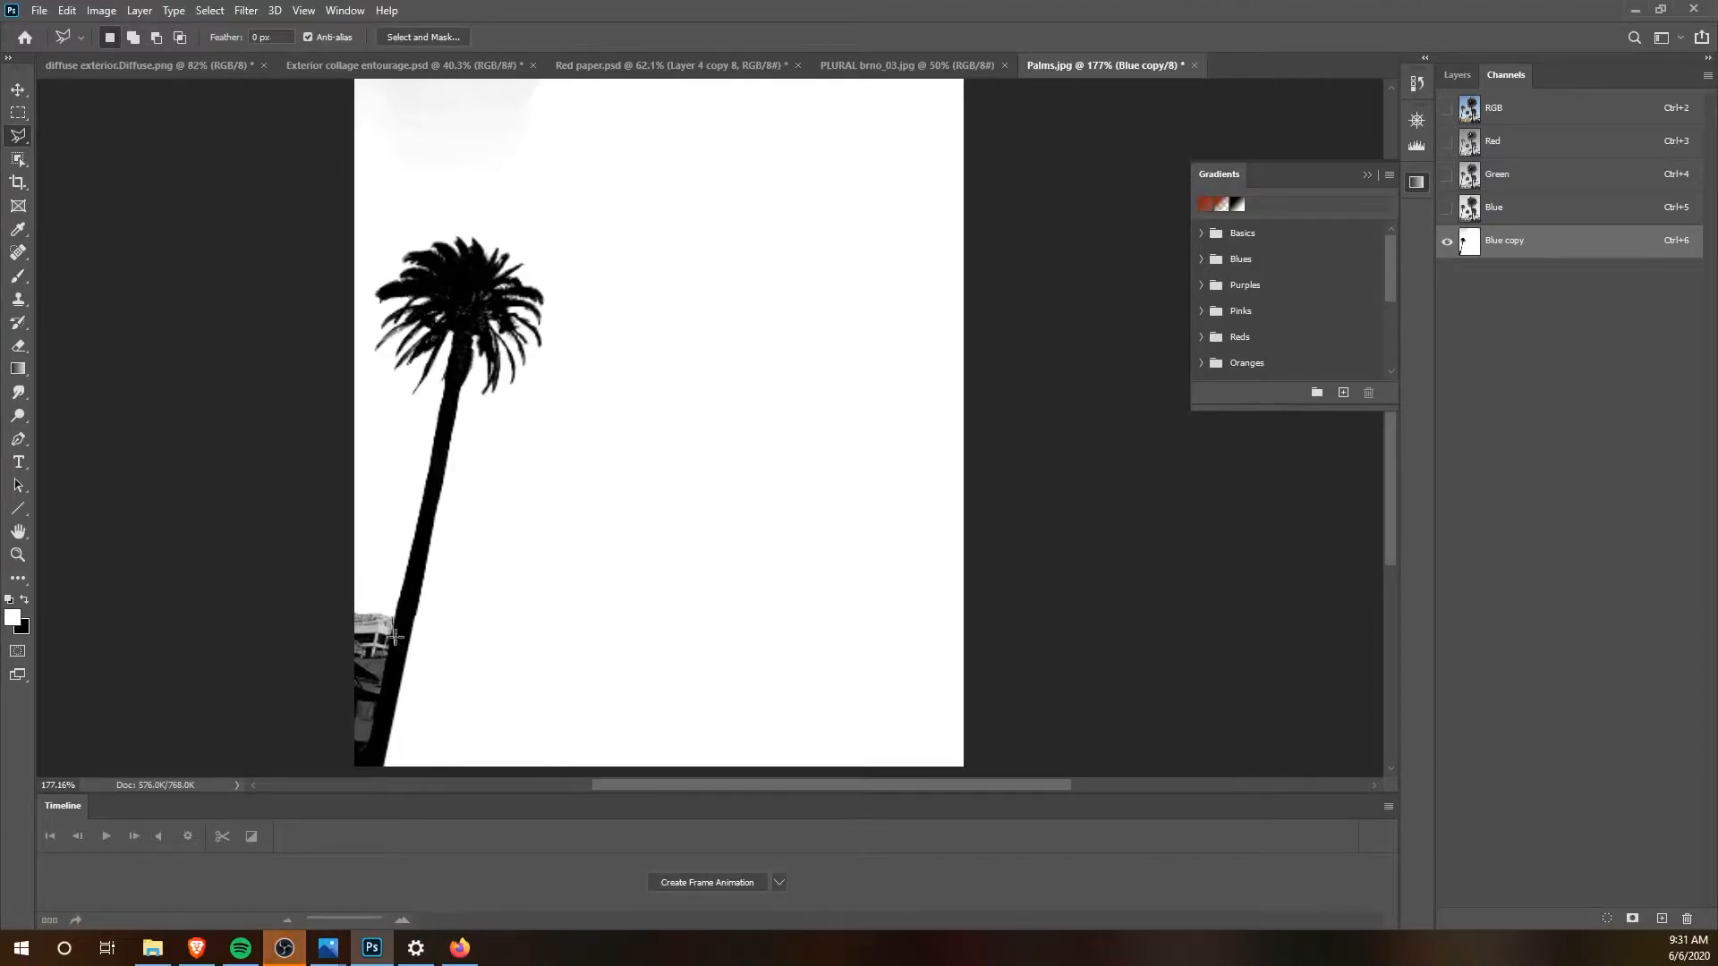
scroll(395, 642, right, 2)
key(Escape)
key(ctrl+d)
scroll(371, 616, down, 3)
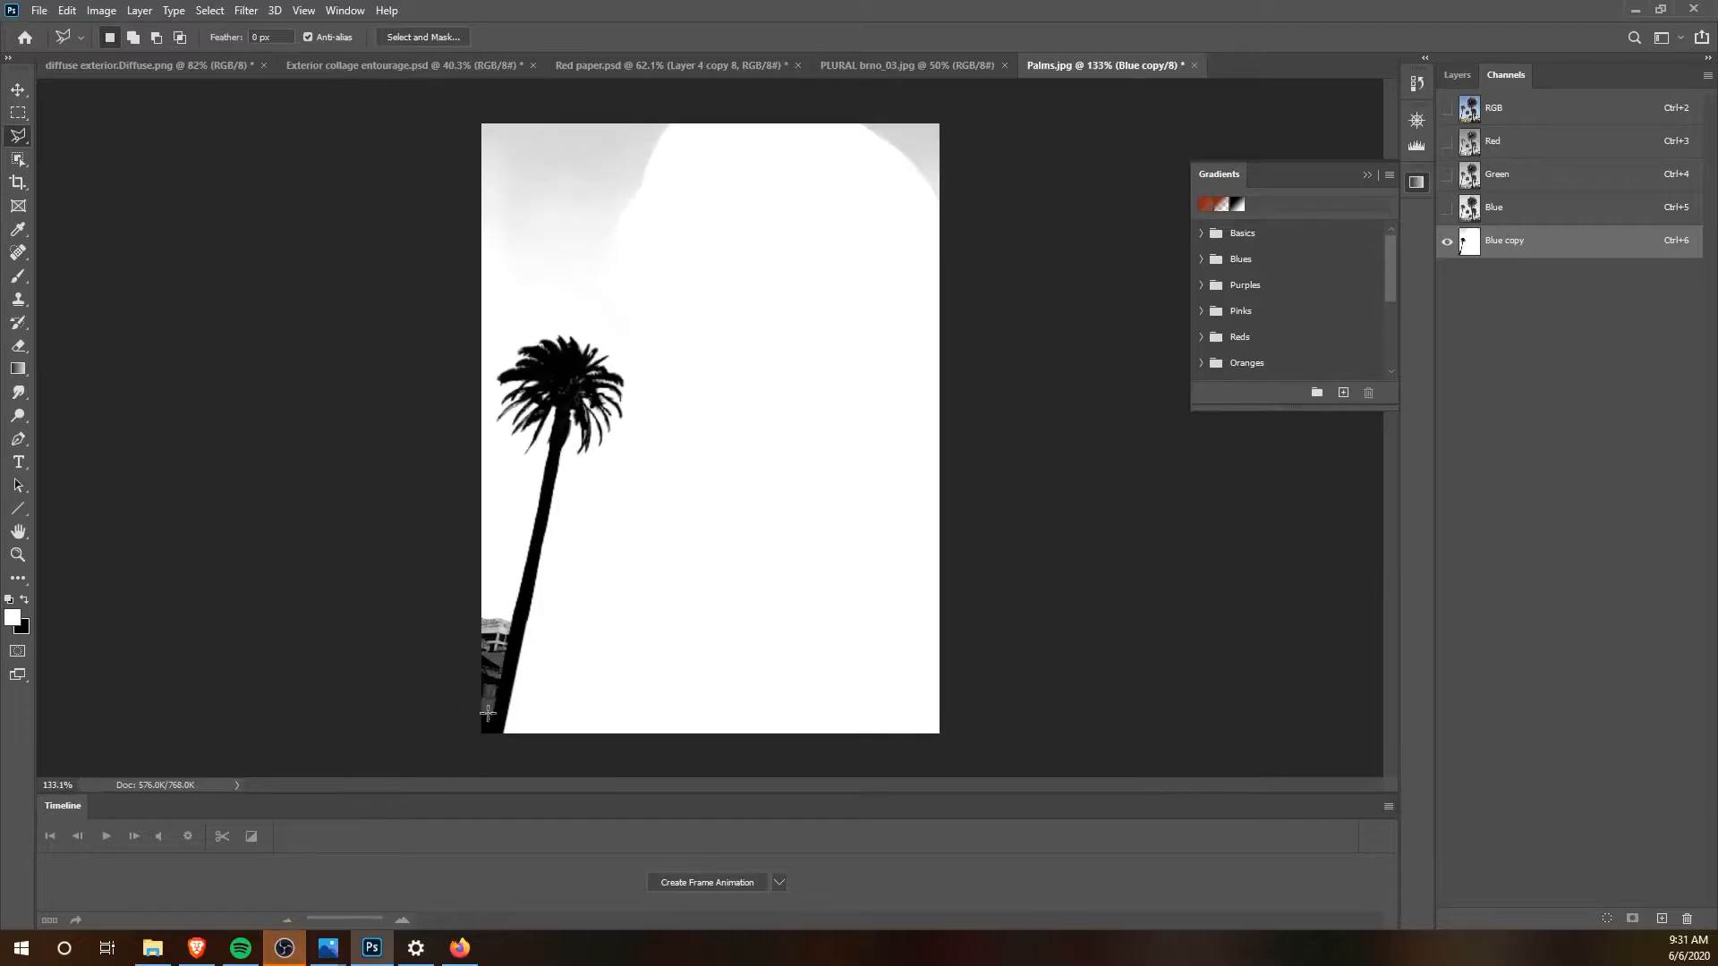
click(487, 732)
click(511, 613)
click(478, 590)
double_click(496, 750)
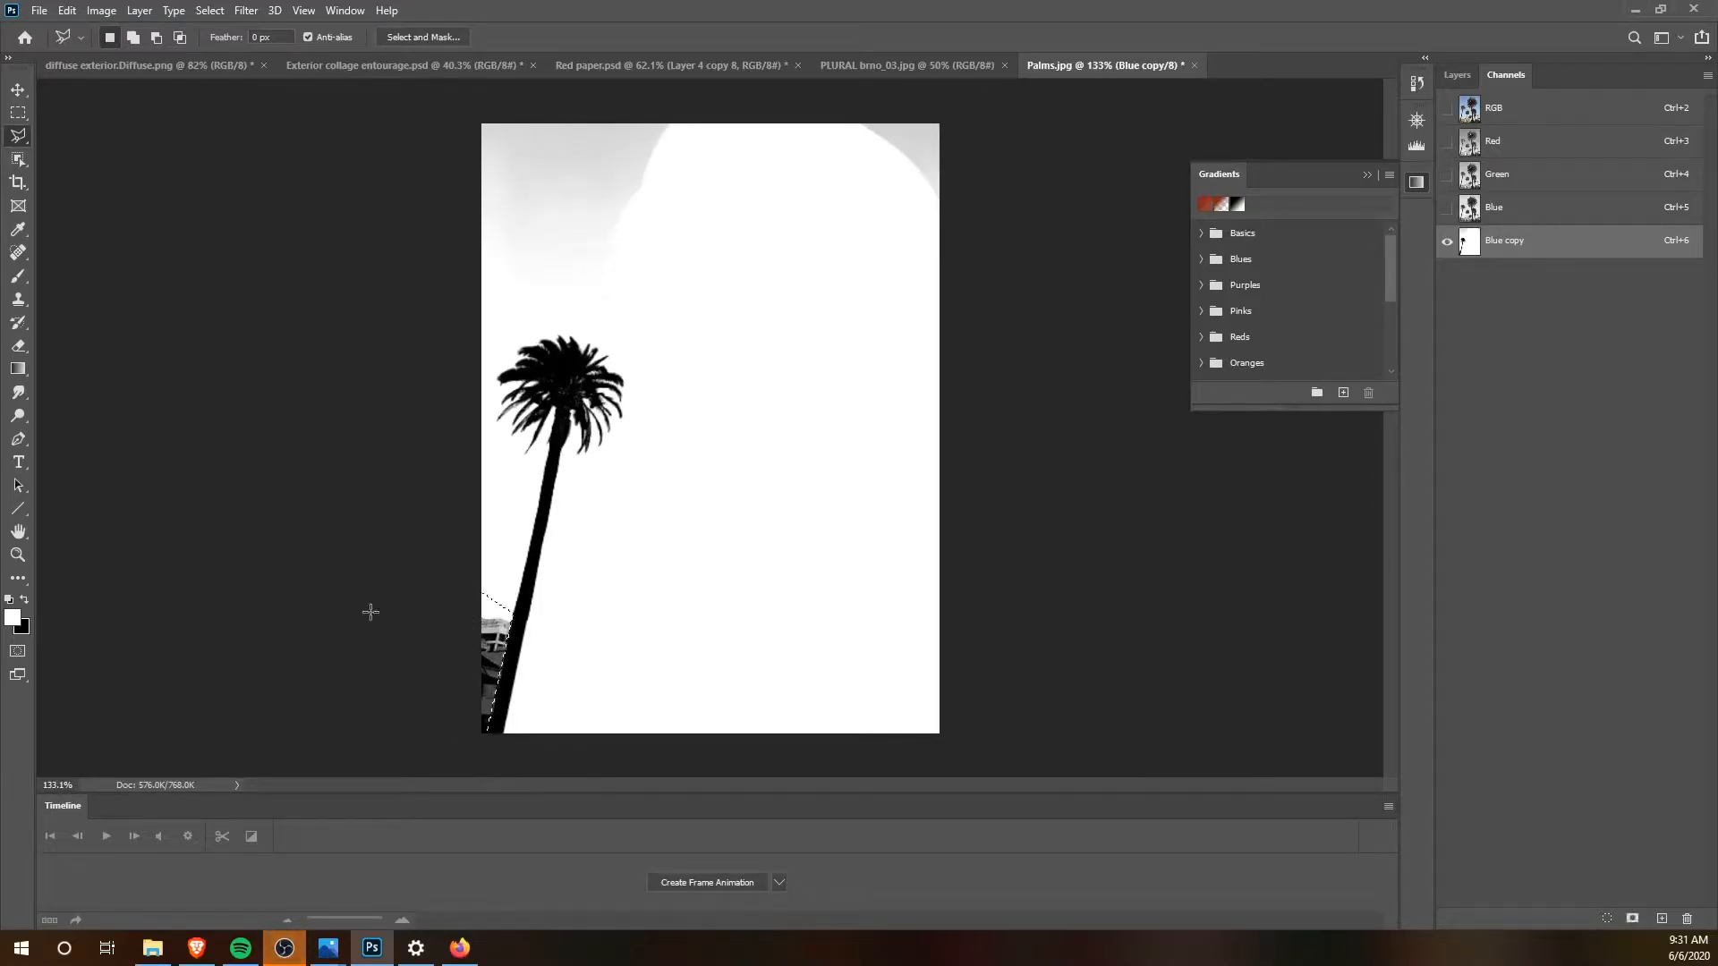
Step: Paint the selected building area left of the trunk white with the Brush, deselect it, and whiten the grey sky around the palm
click(18, 275)
drag(376, 544, 453, 636)
key(ctrl+d)
mouse_move(752, 195)
mouse_down()
mouse_move(481, 150)
mouse_move(1090, 150)
mouse_up()
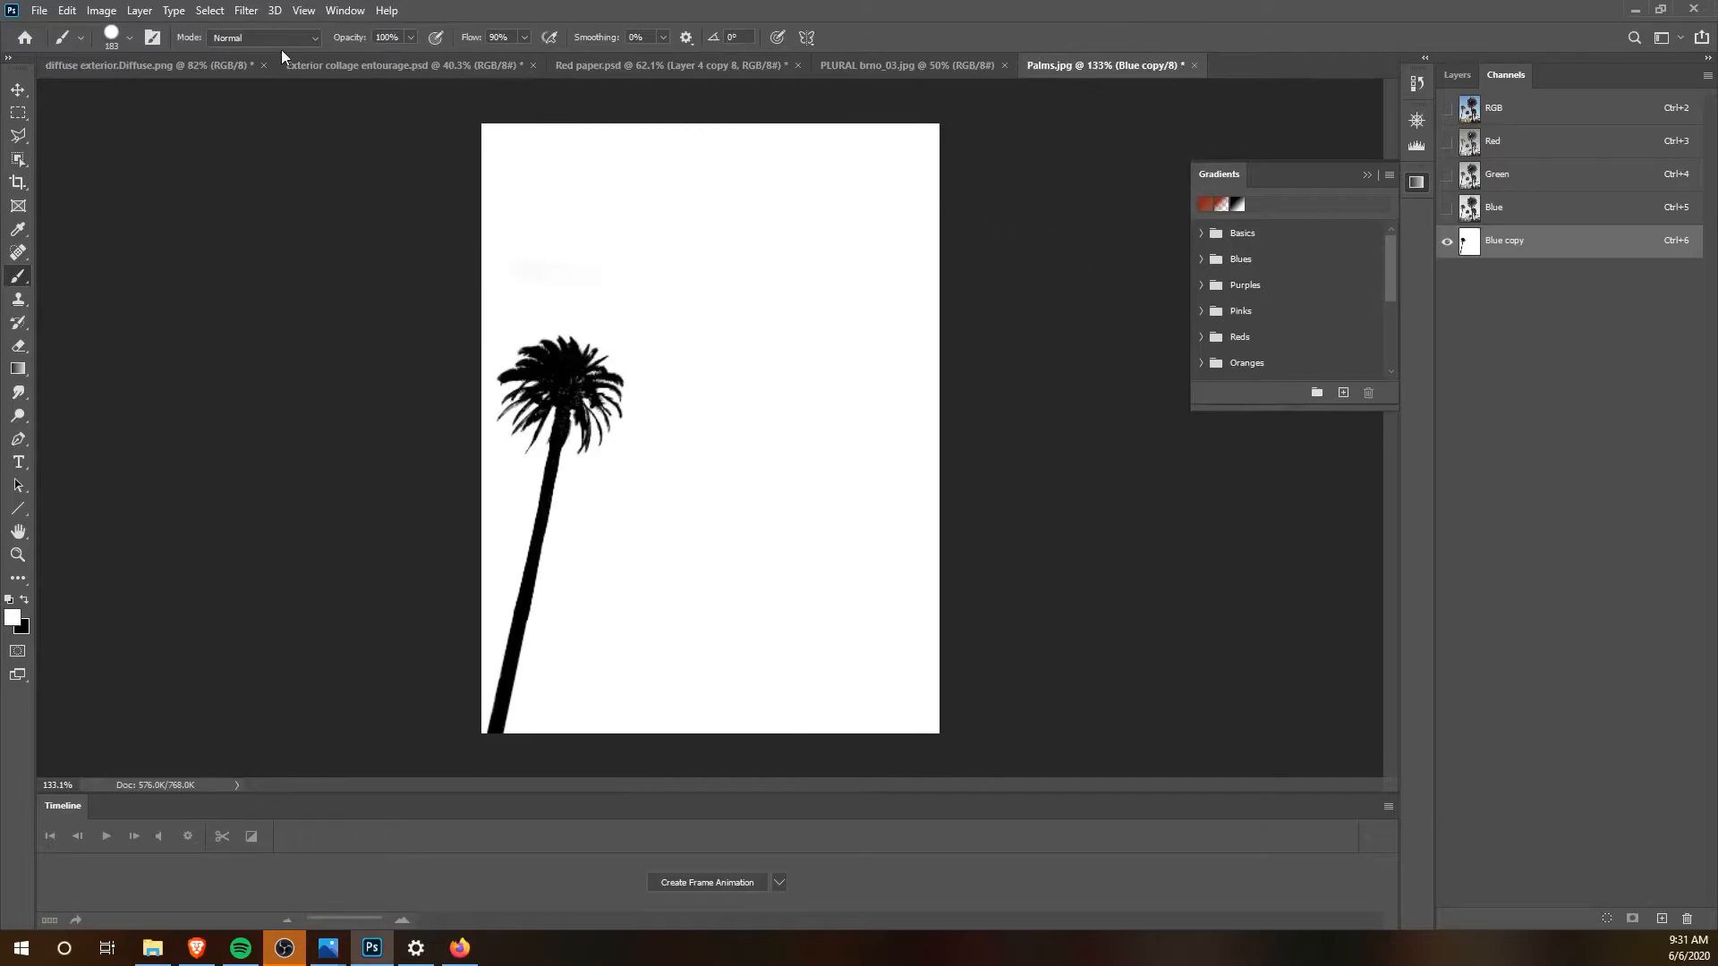
Step: Invert the Blue copy channel, turning the palm white and its surroundings black
click(17, 91)
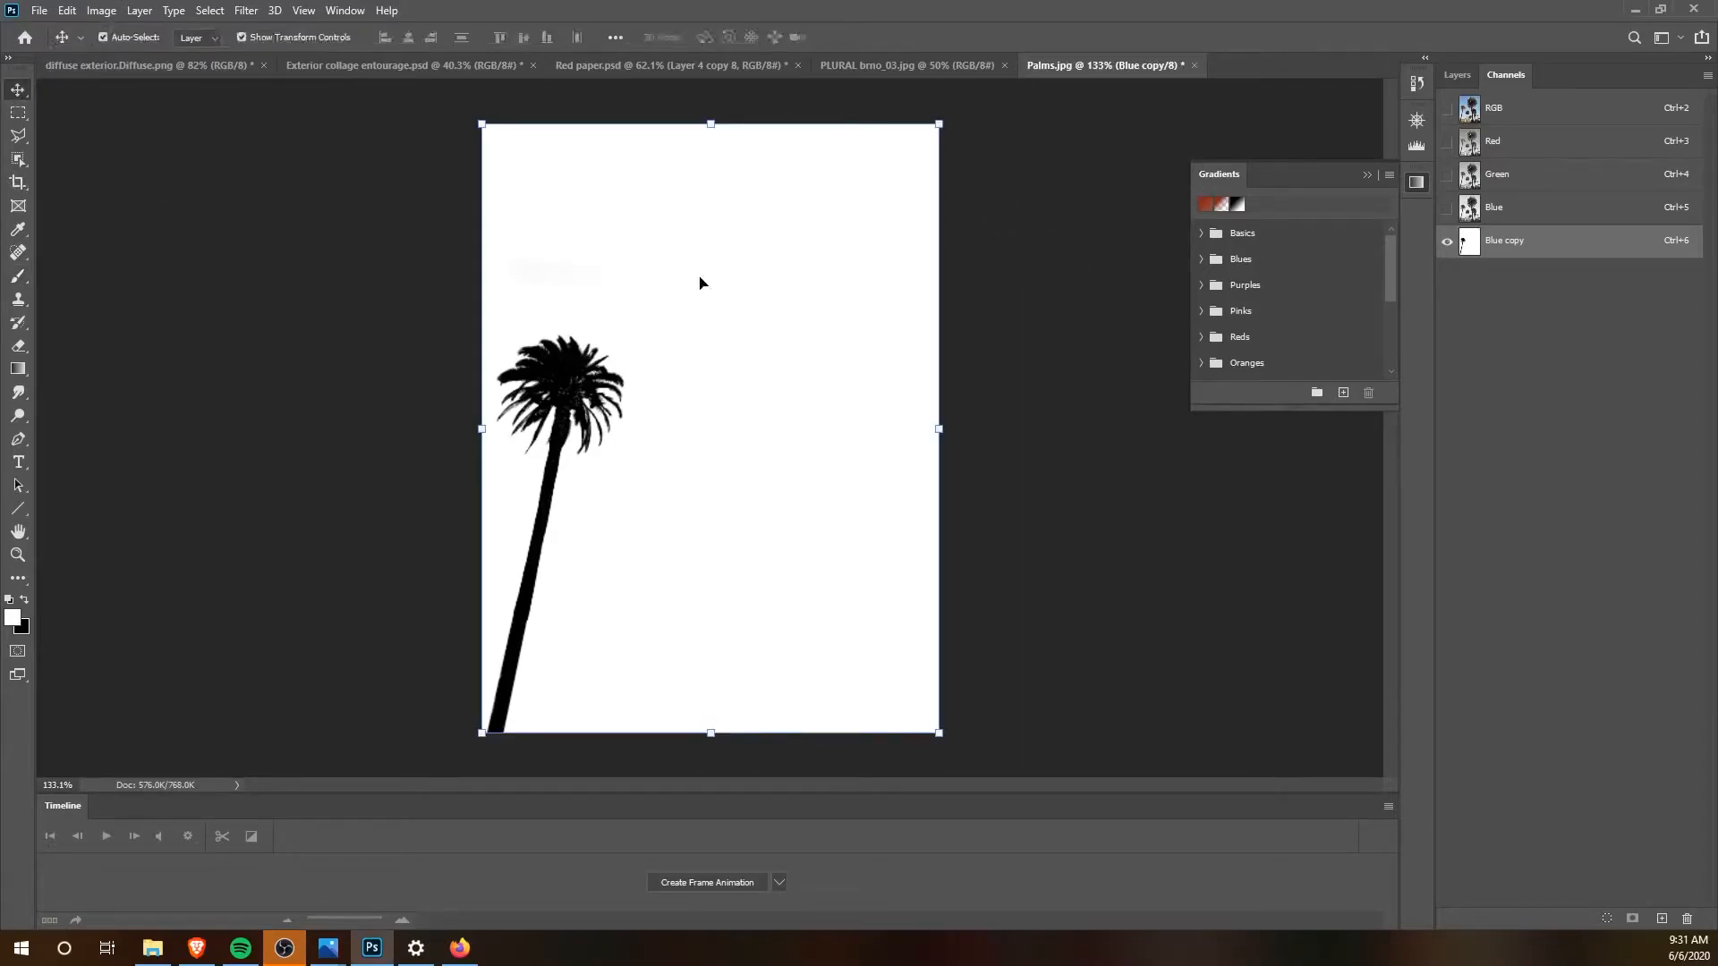
ctrl+click(1467, 249)
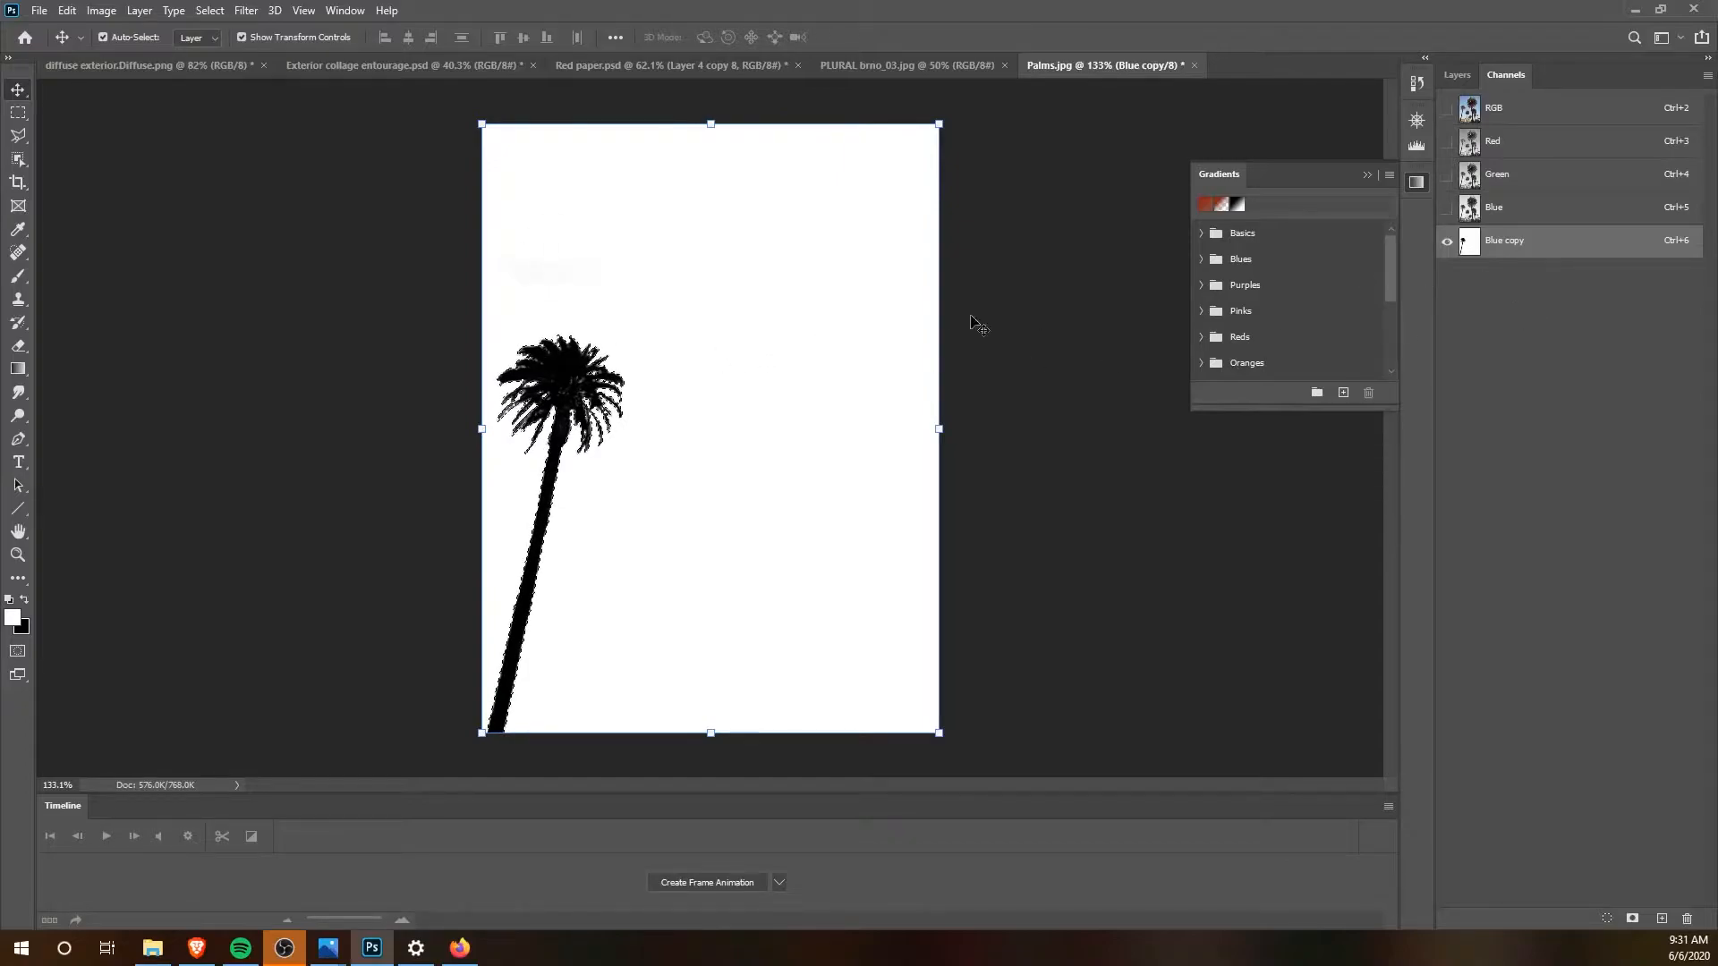
key(ctrl+d)
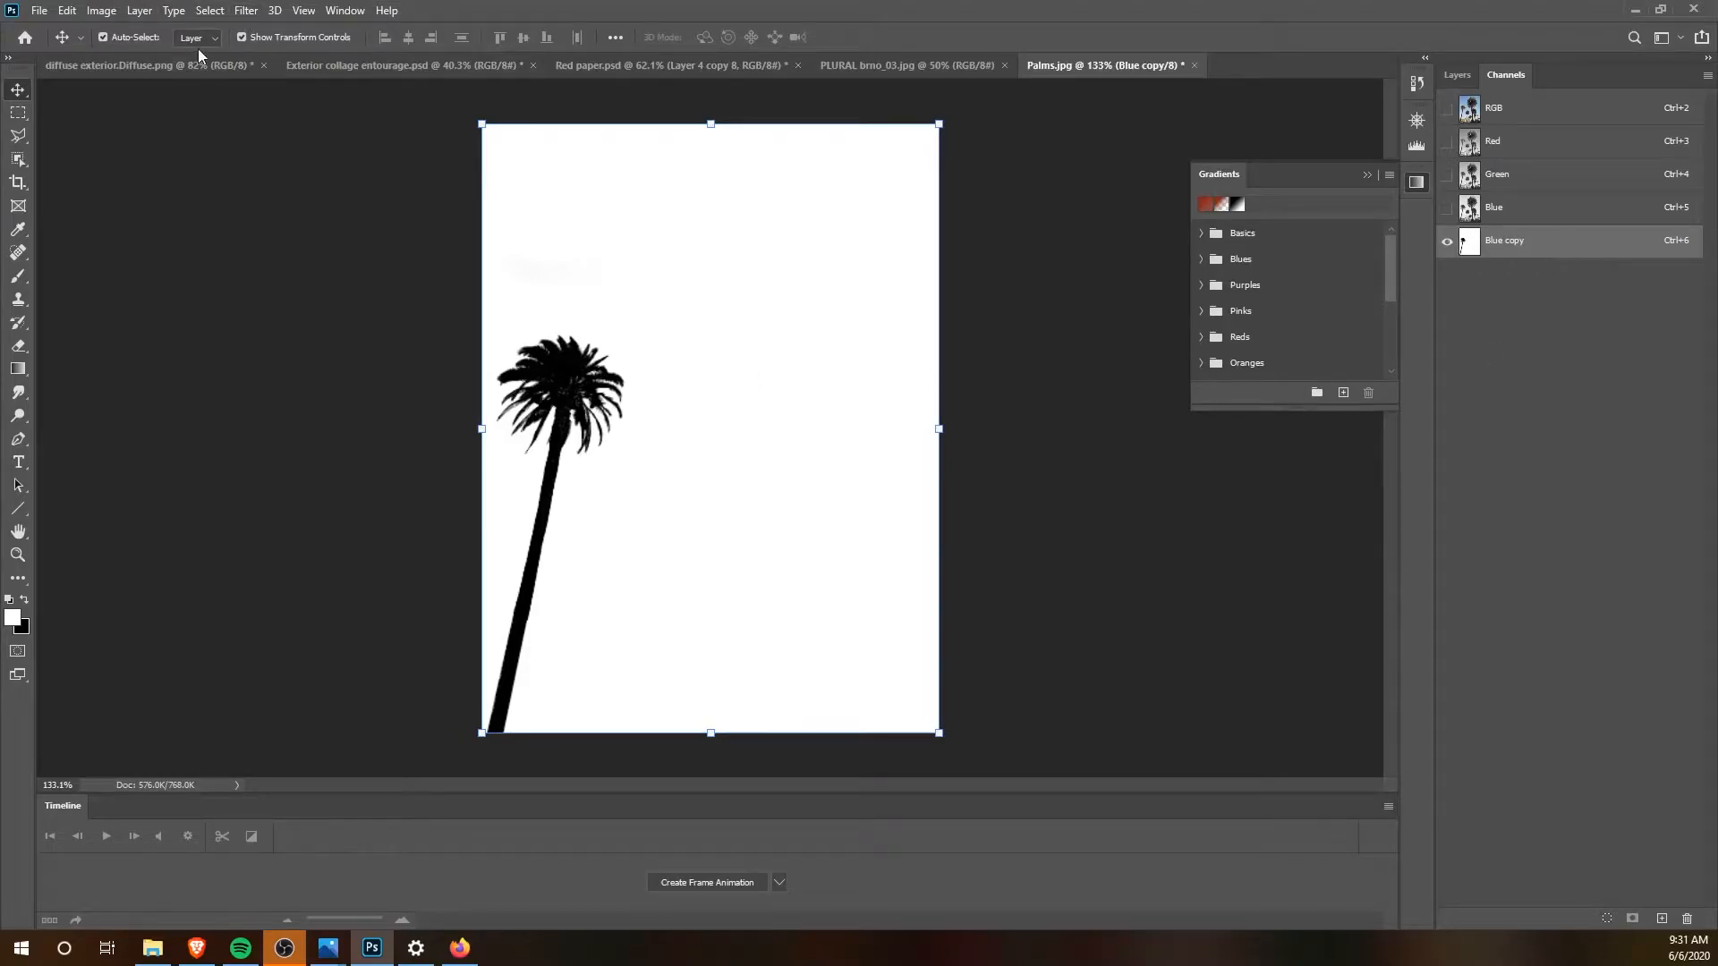
click(101, 10)
mouse_move(127, 63)
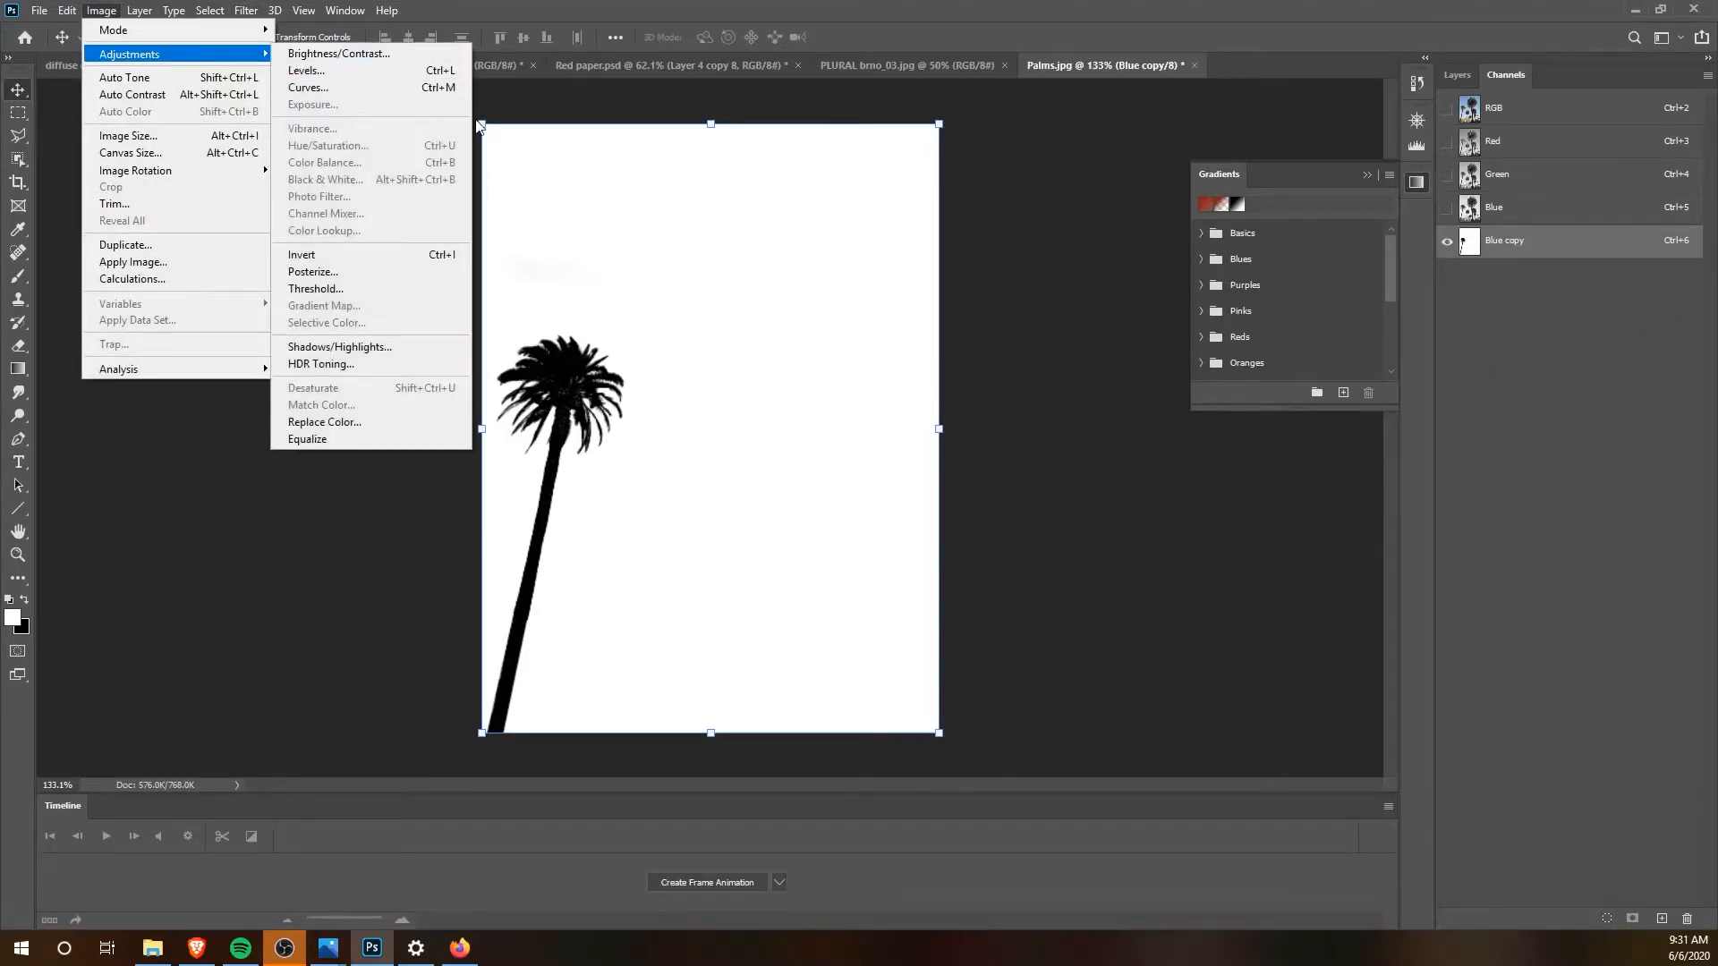
click(392, 257)
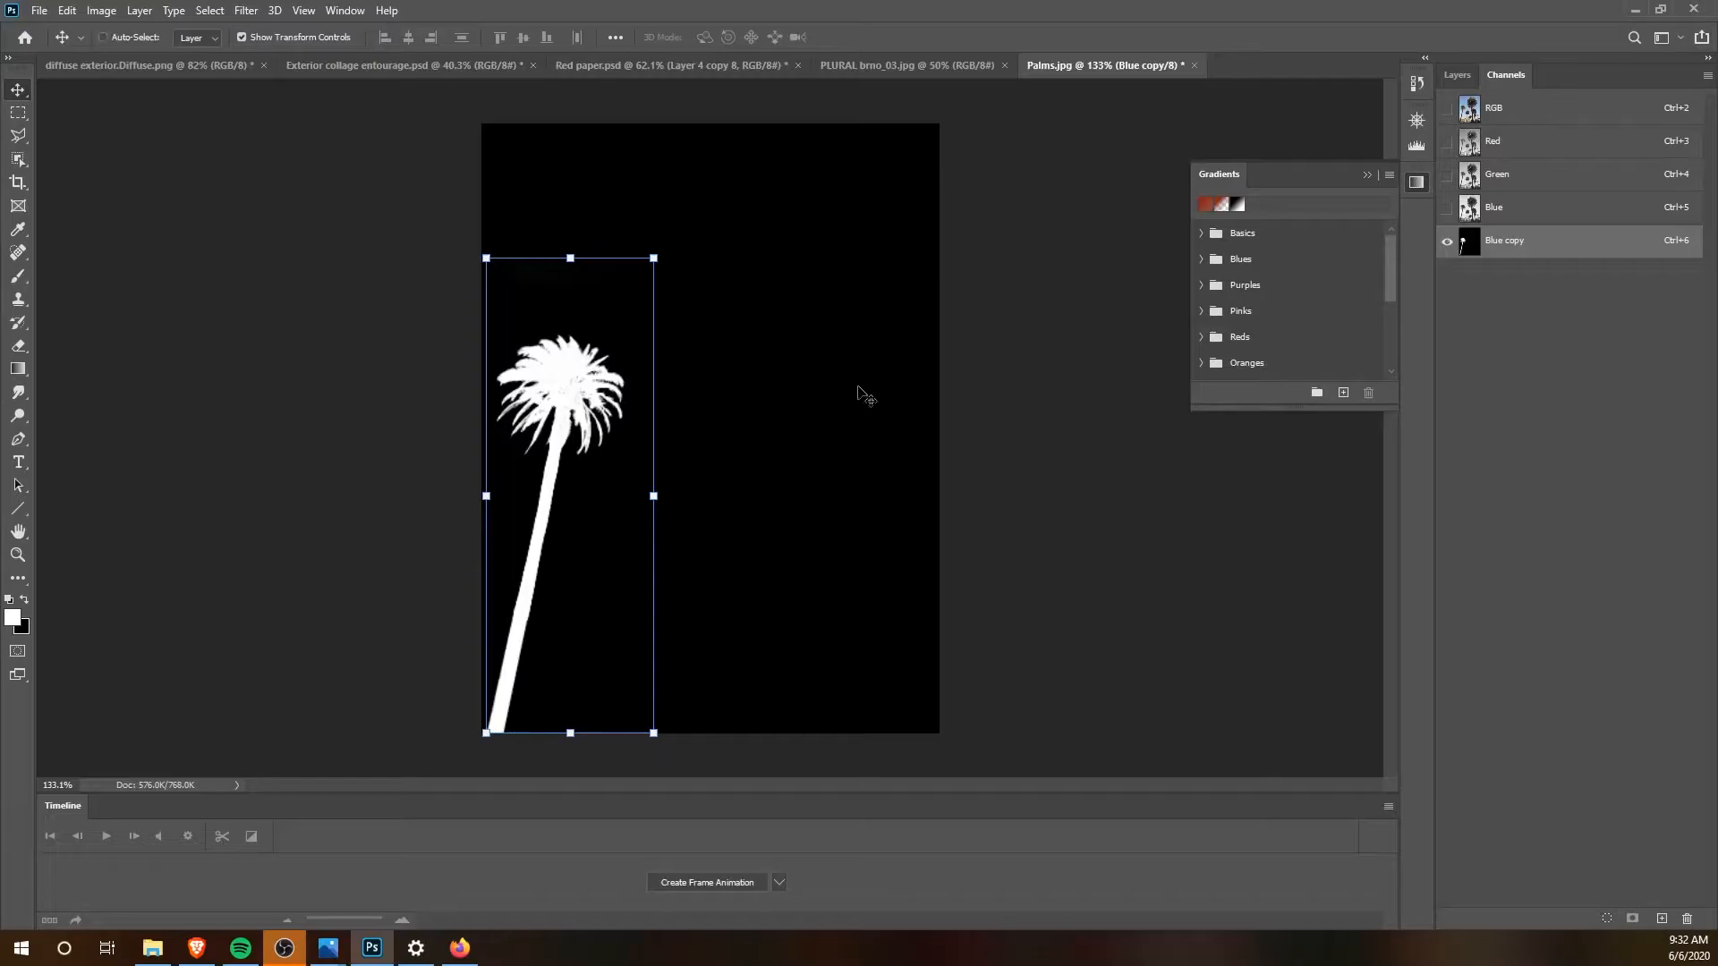
Step: Load the Blue copy channel as a selection and return to the RGB composite and the Background layer
click(1521, 189)
click(1510, 221)
click(1513, 252)
ctrl+click(1466, 246)
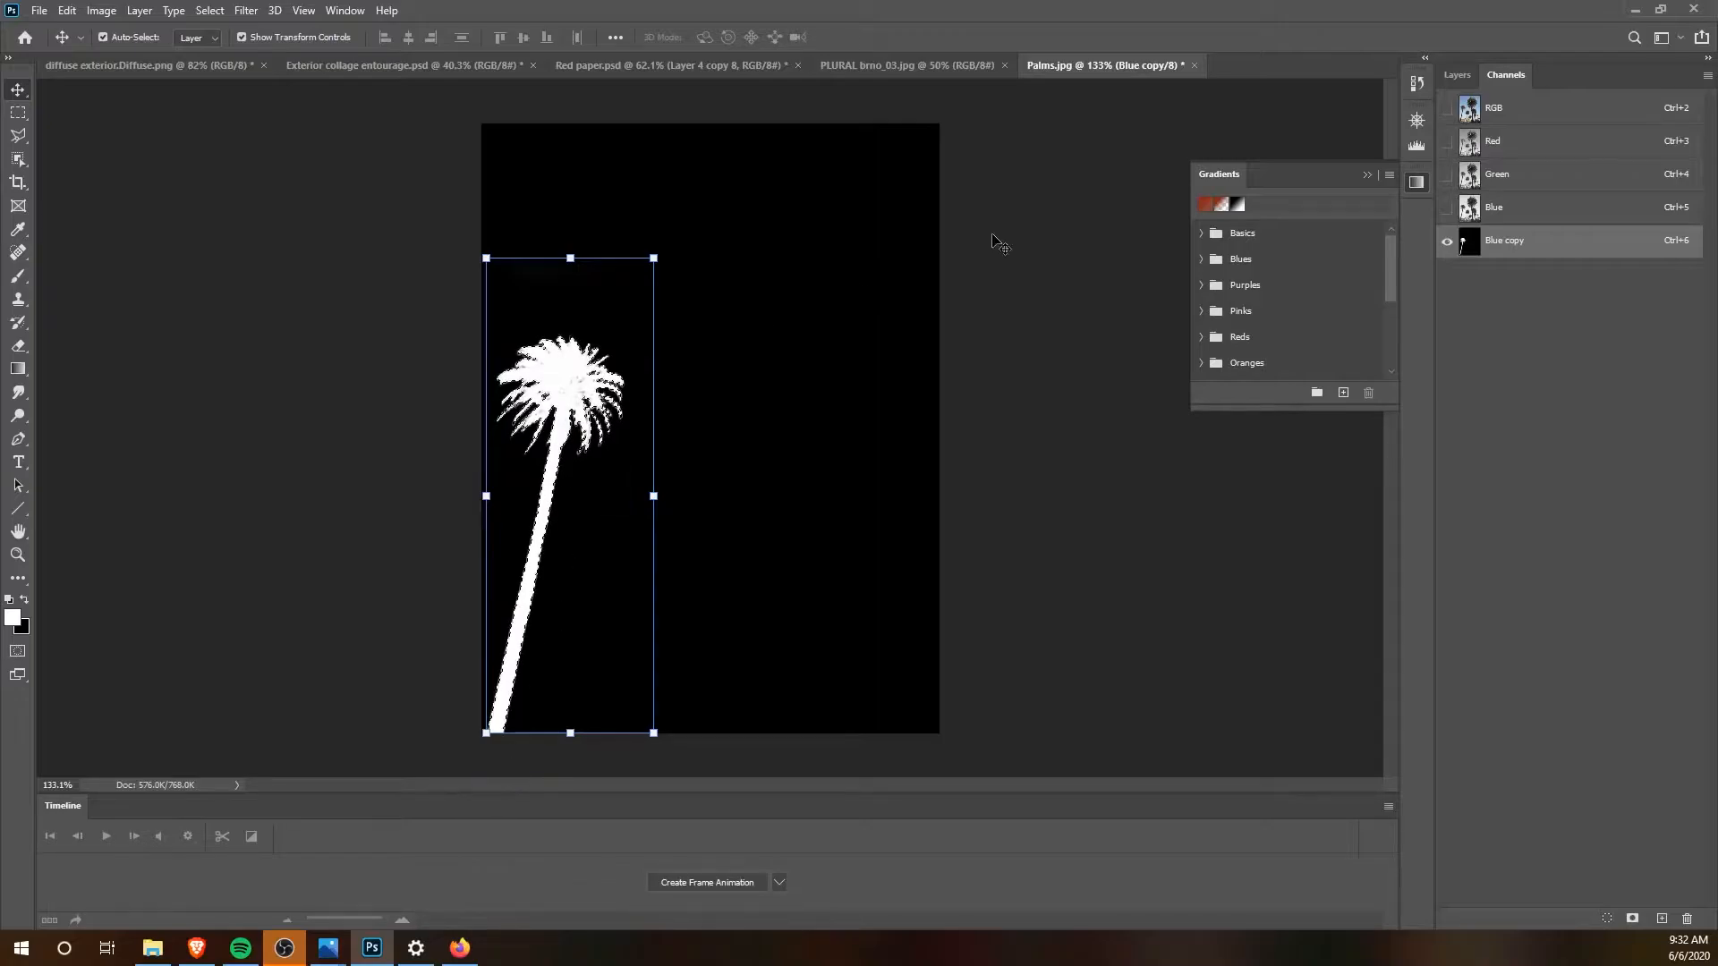
click(1512, 108)
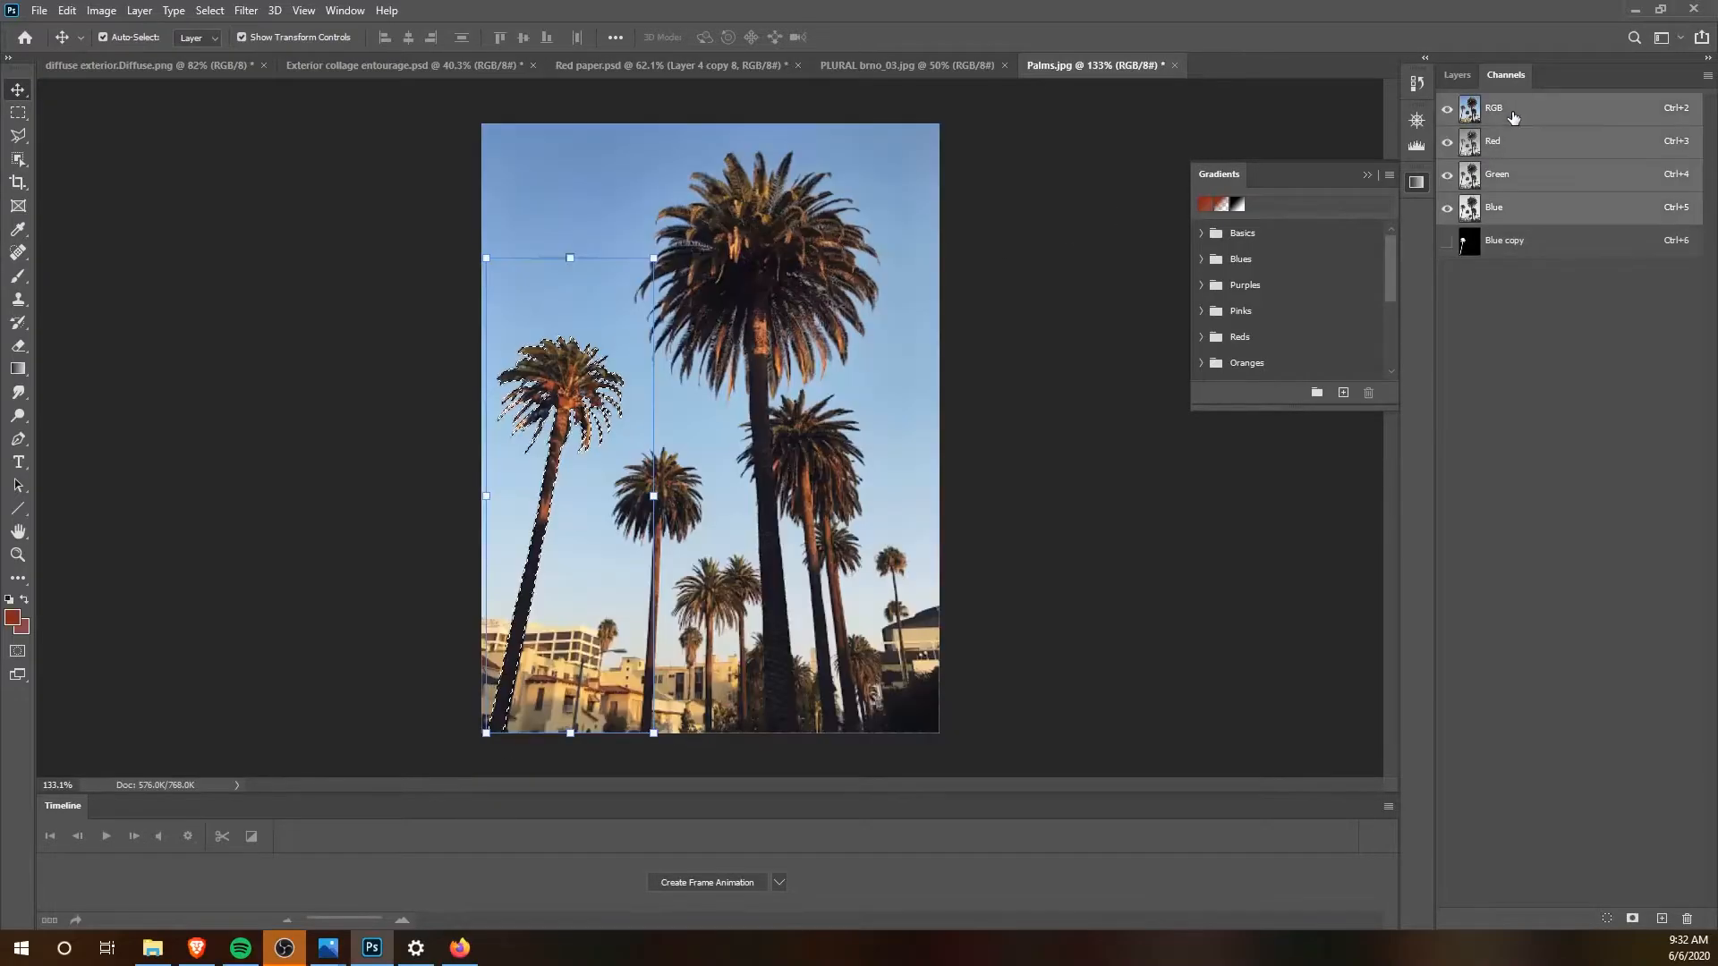
click(1457, 74)
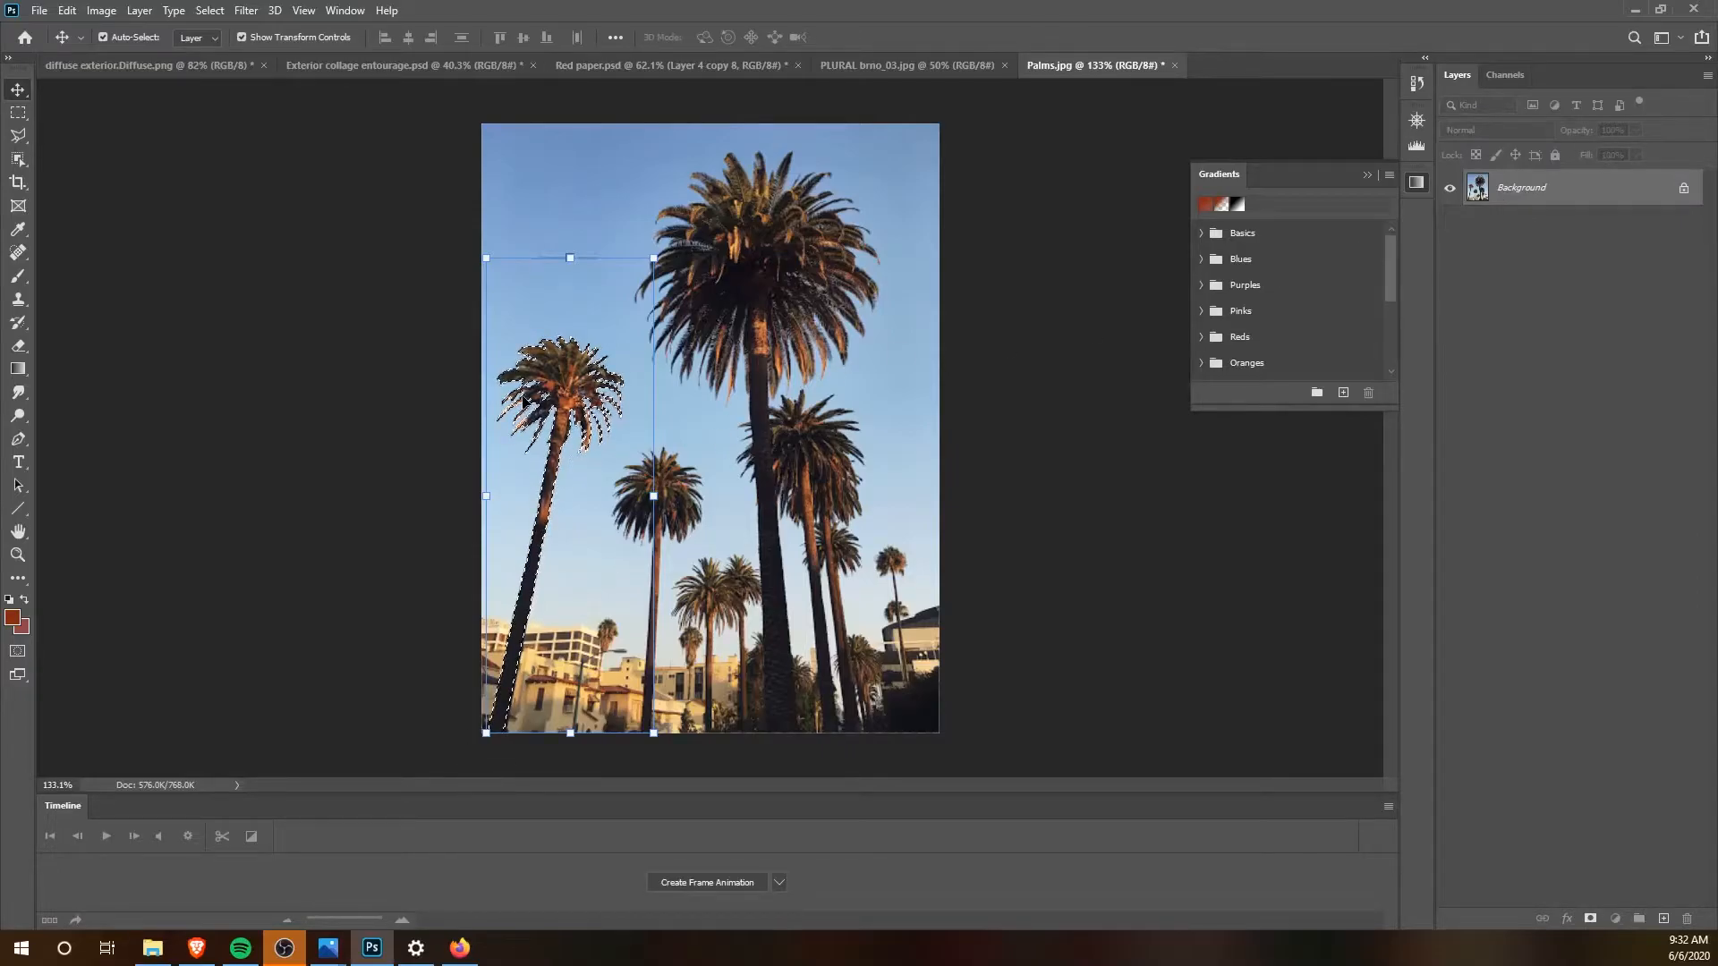
Step: Move the selected palm into diffuse exterior.Diffuse.png and stand it on the ground in front of the building's left end
drag(568, 371, 765, 542)
drag(712, 498, 449, 440)
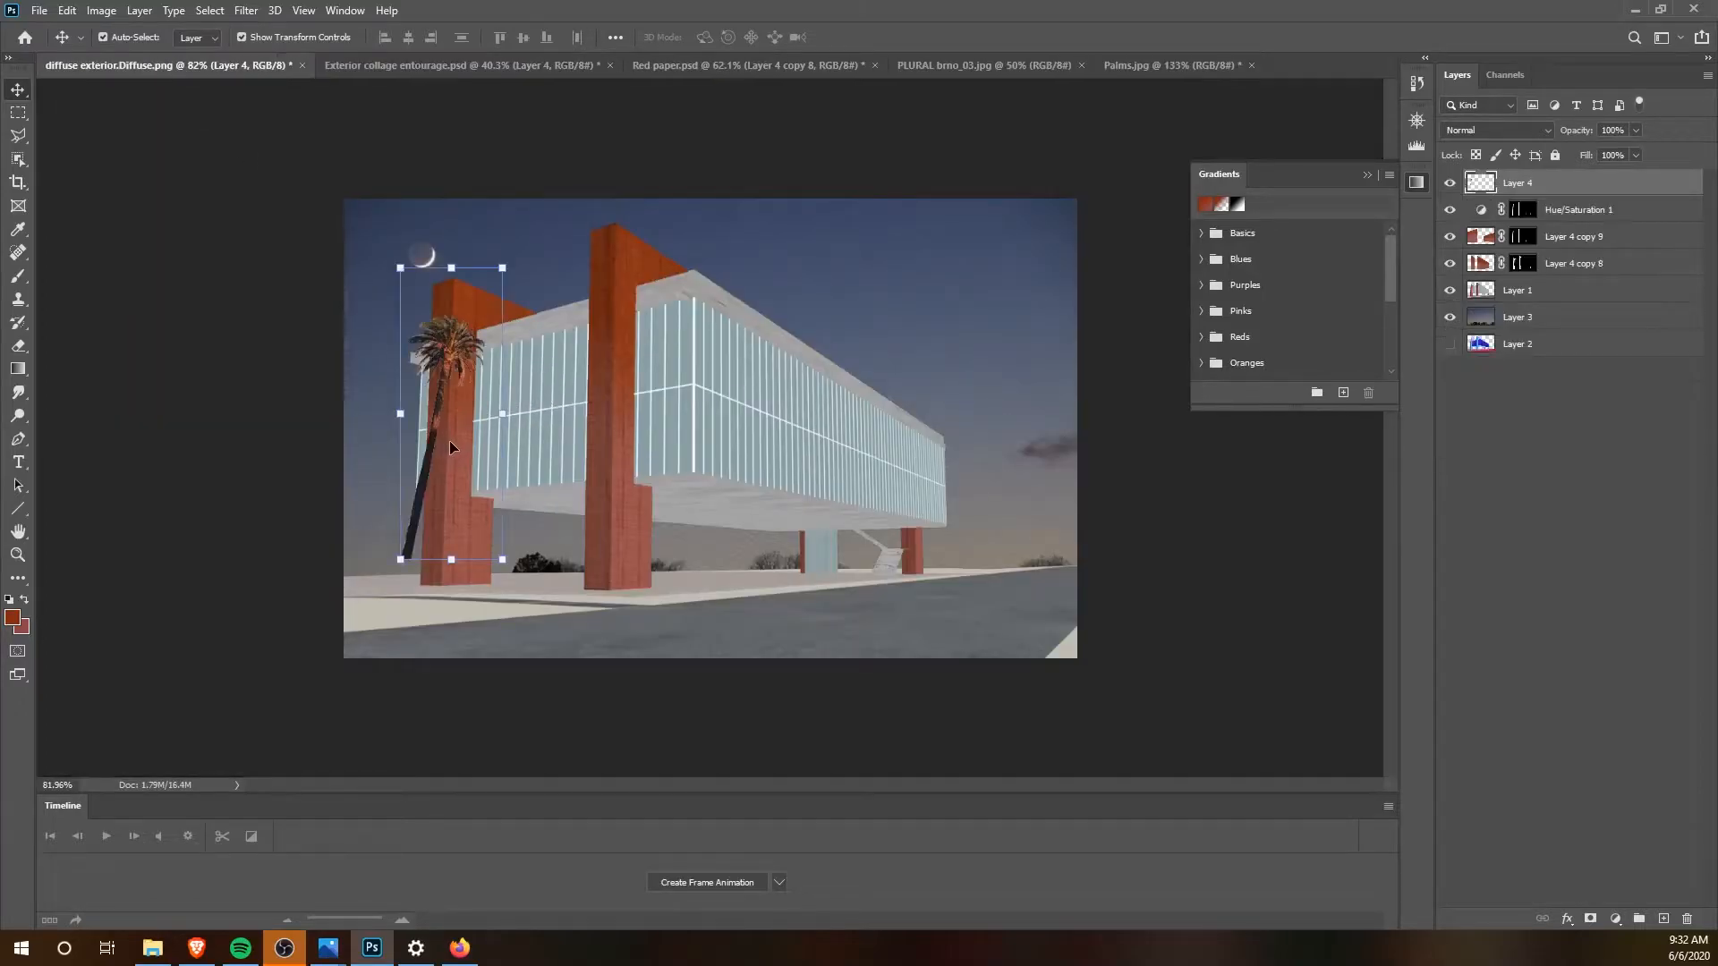
drag(446, 350, 434, 390)
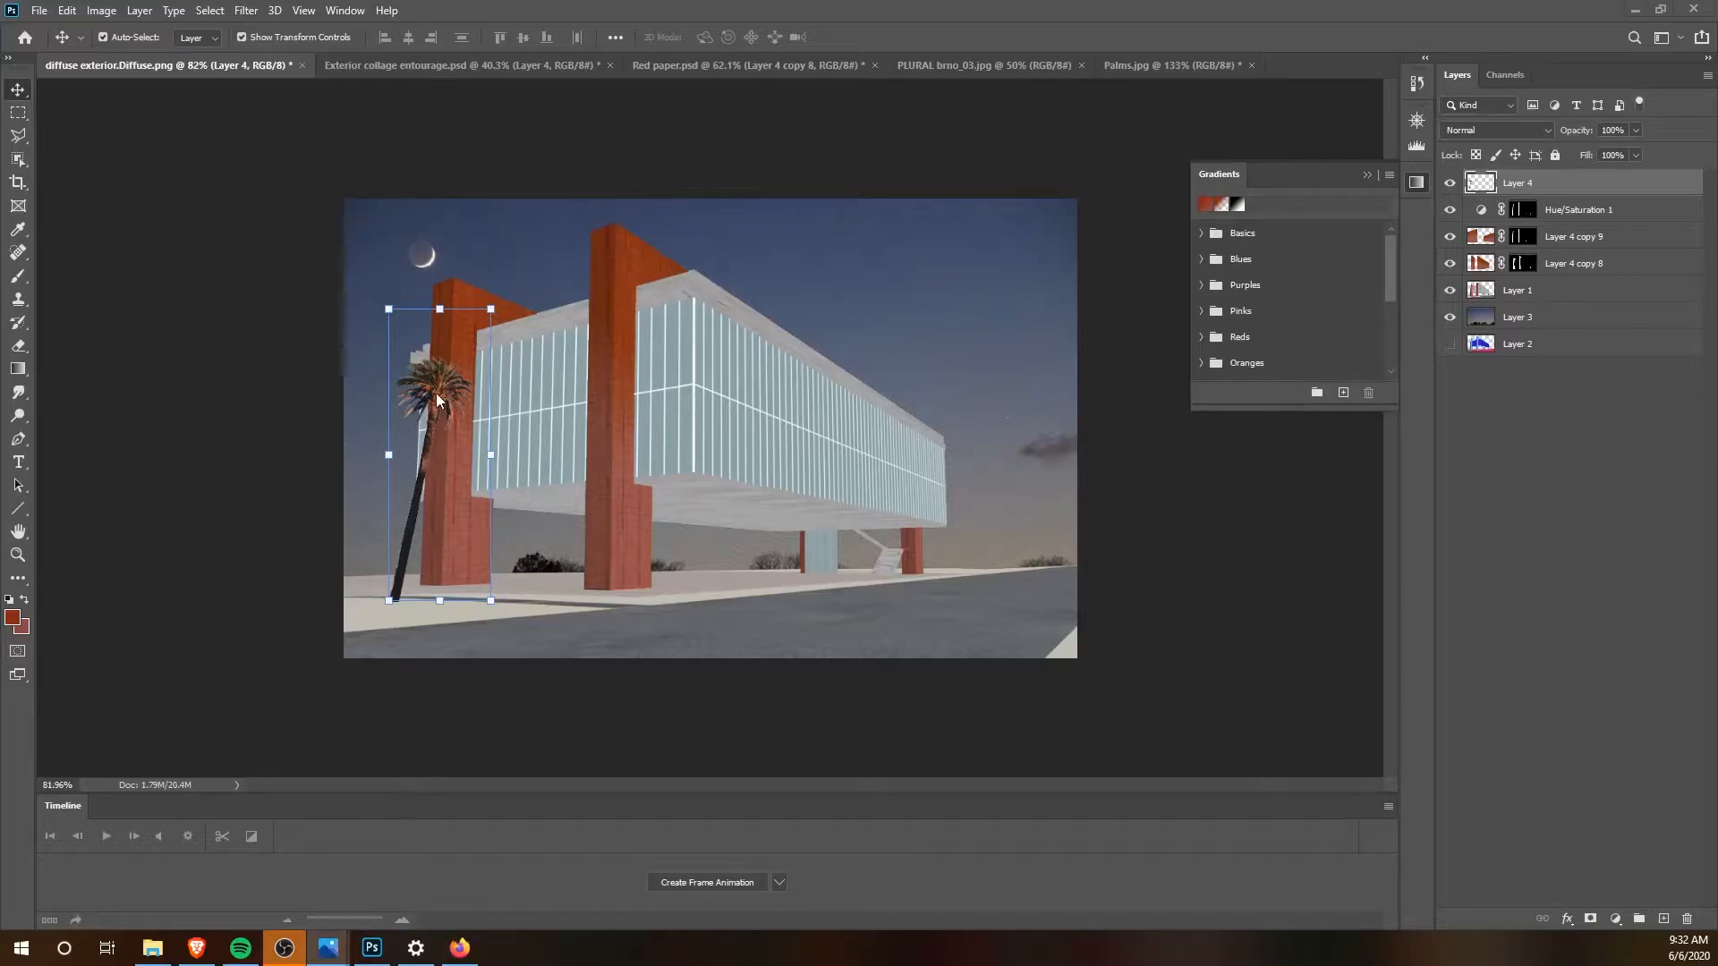
drag(437, 400, 409, 391)
scroll(412, 401, up, 2)
scroll(265, 404, down, 2)
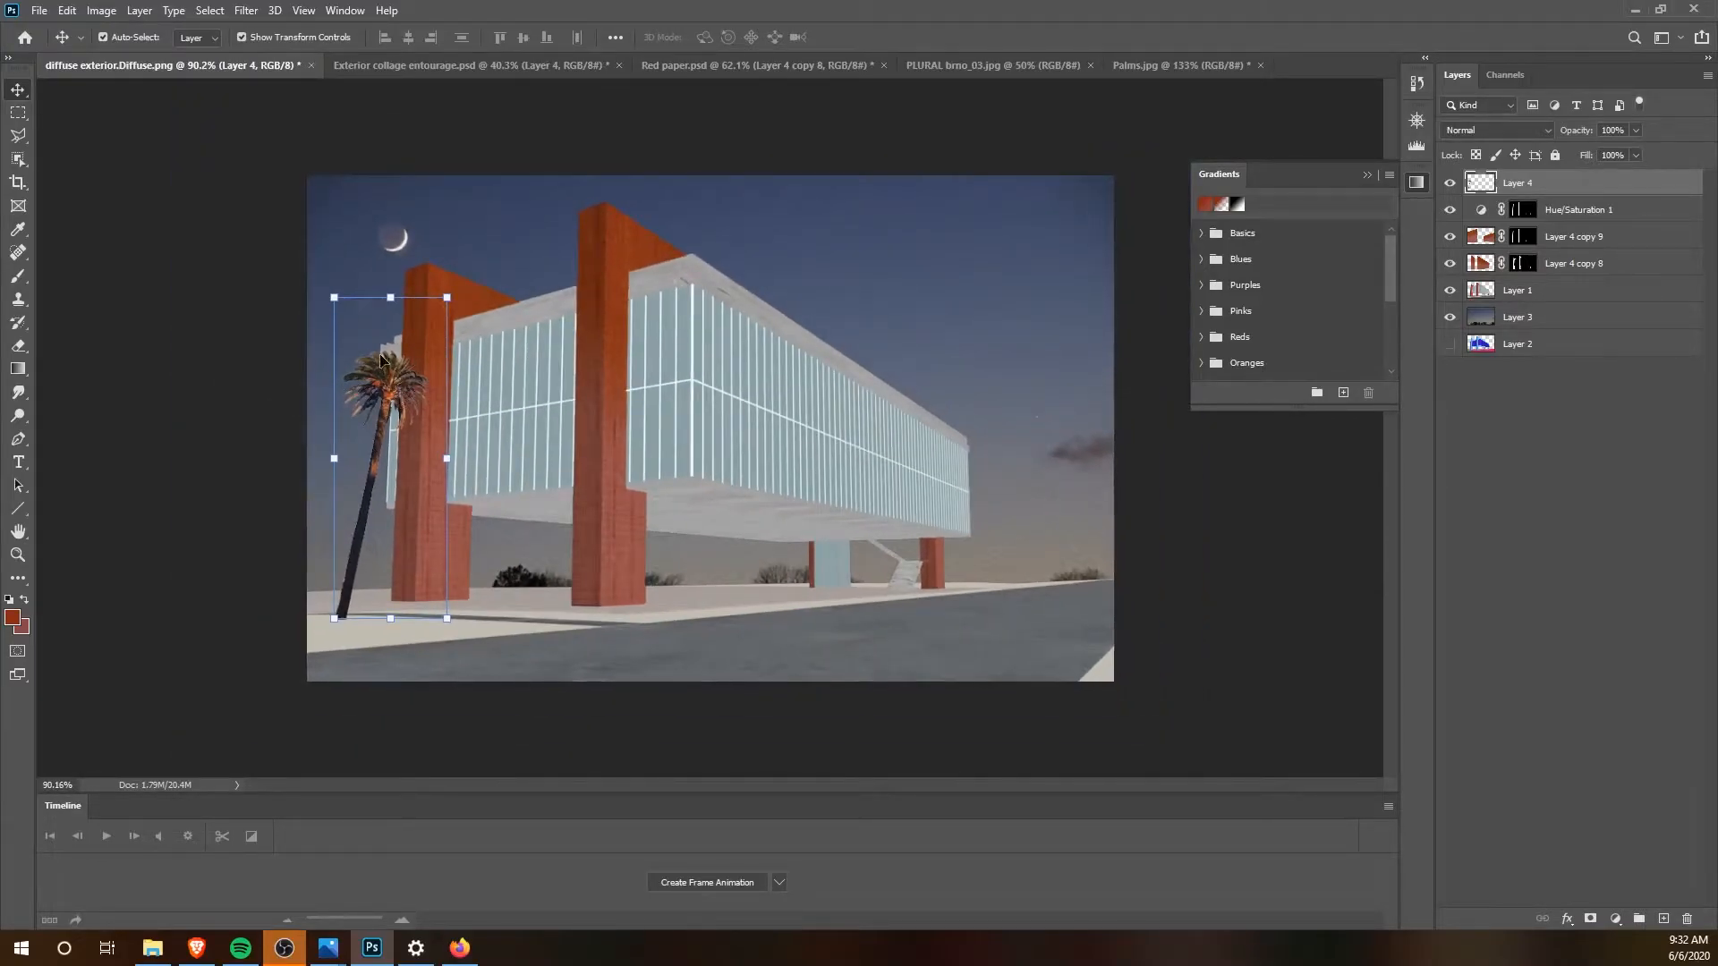
Step: Select the palm's pixels on Layer 4 and apply Hue/Saturation with hue +34 and saturation -60, then deselect
key(t)
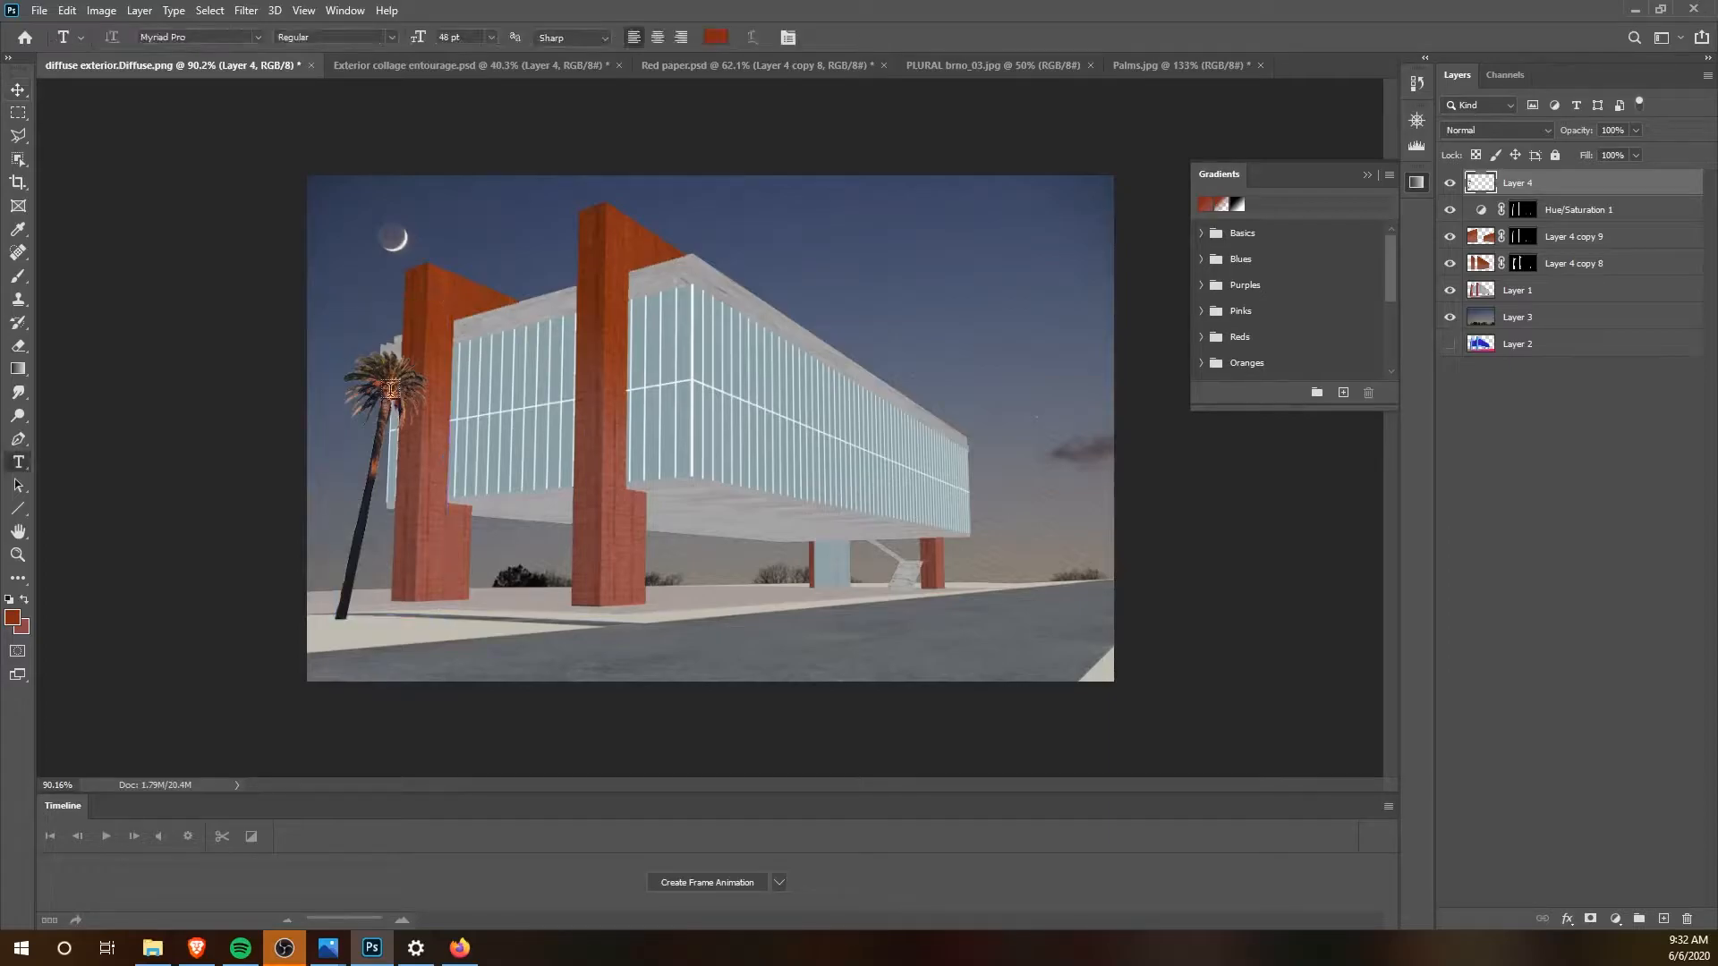
ctrl+click(1480, 183)
click(102, 10)
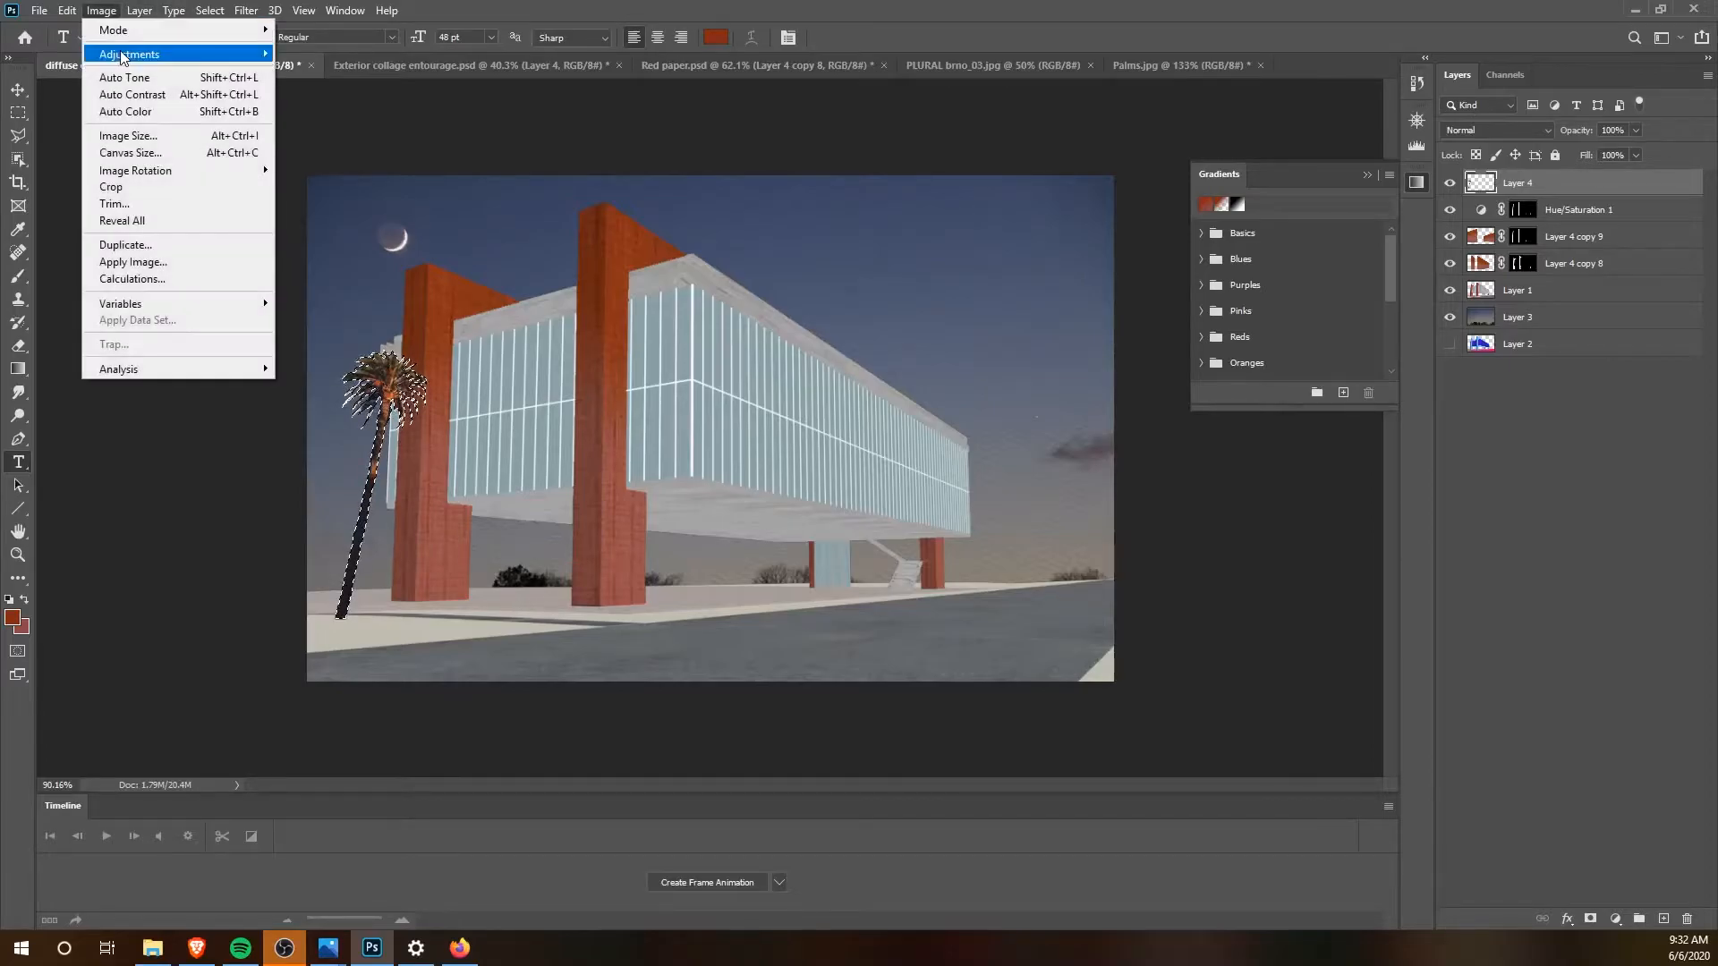
mouse_move(124, 55)
click(331, 140)
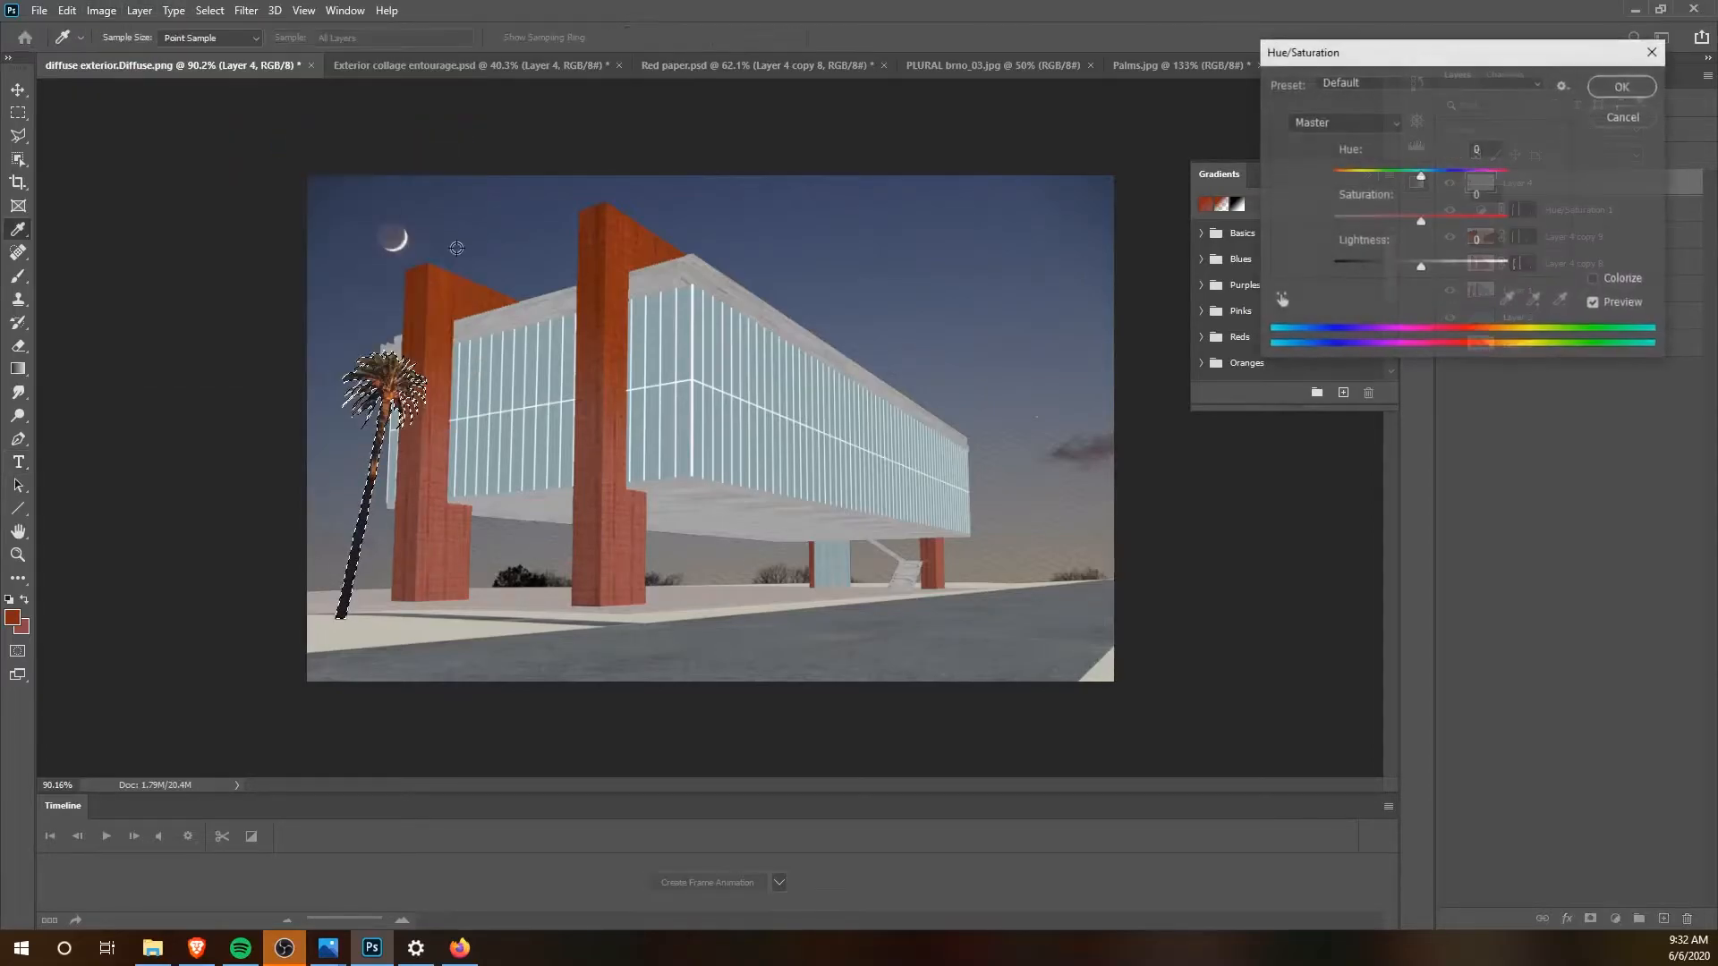
drag(1422, 222, 1379, 233)
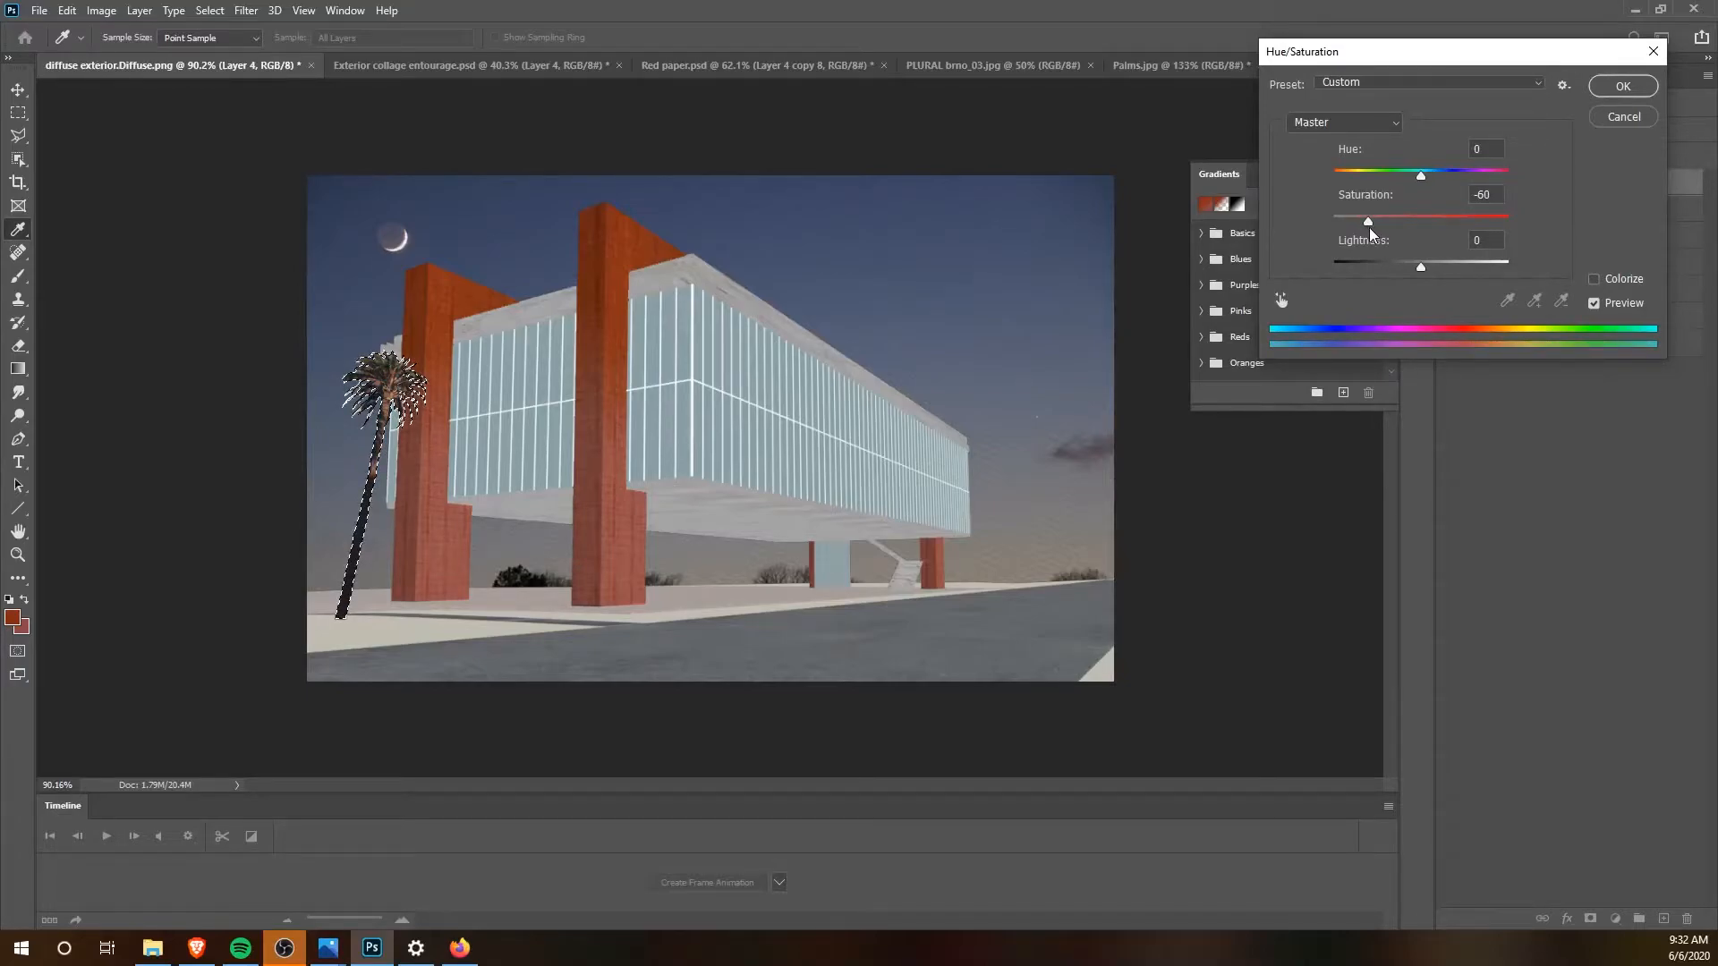
drag(1369, 227, 1416, 183)
drag(1405, 51, 1305, 71)
drag(1265, 244, 1351, 195)
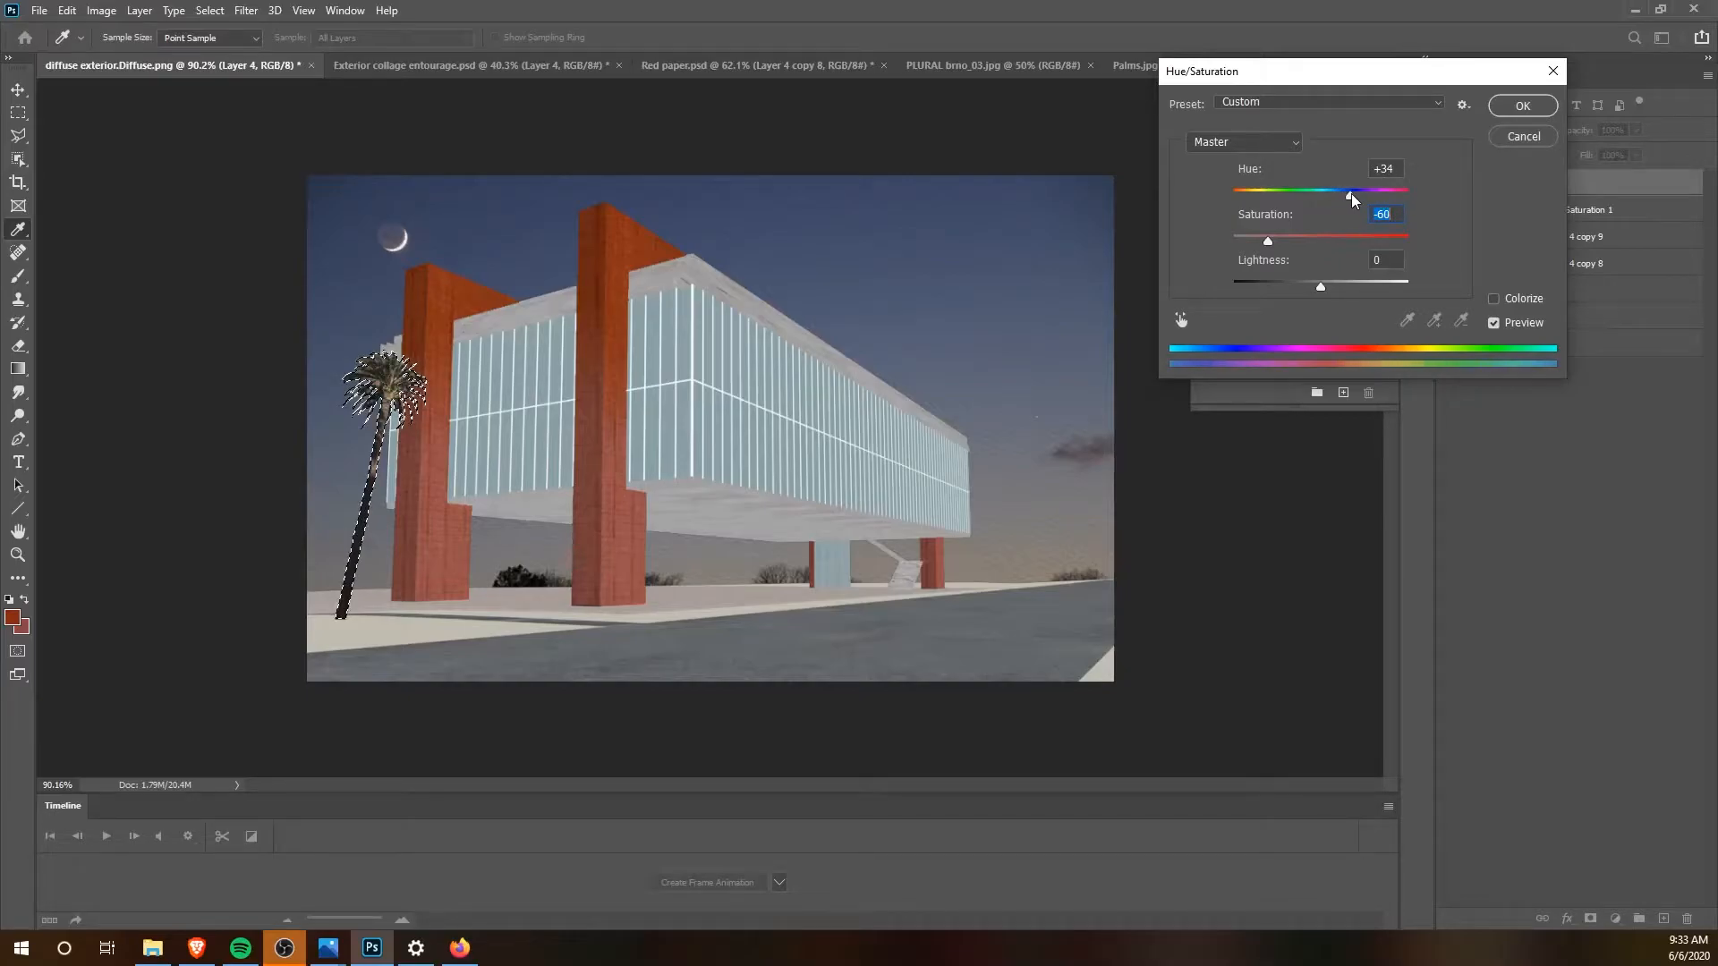
click(1522, 106)
key(ctrl+d)
Step: Scale the palm to 87.35% and move it left so it stands between the building and the image edge
click(17, 89)
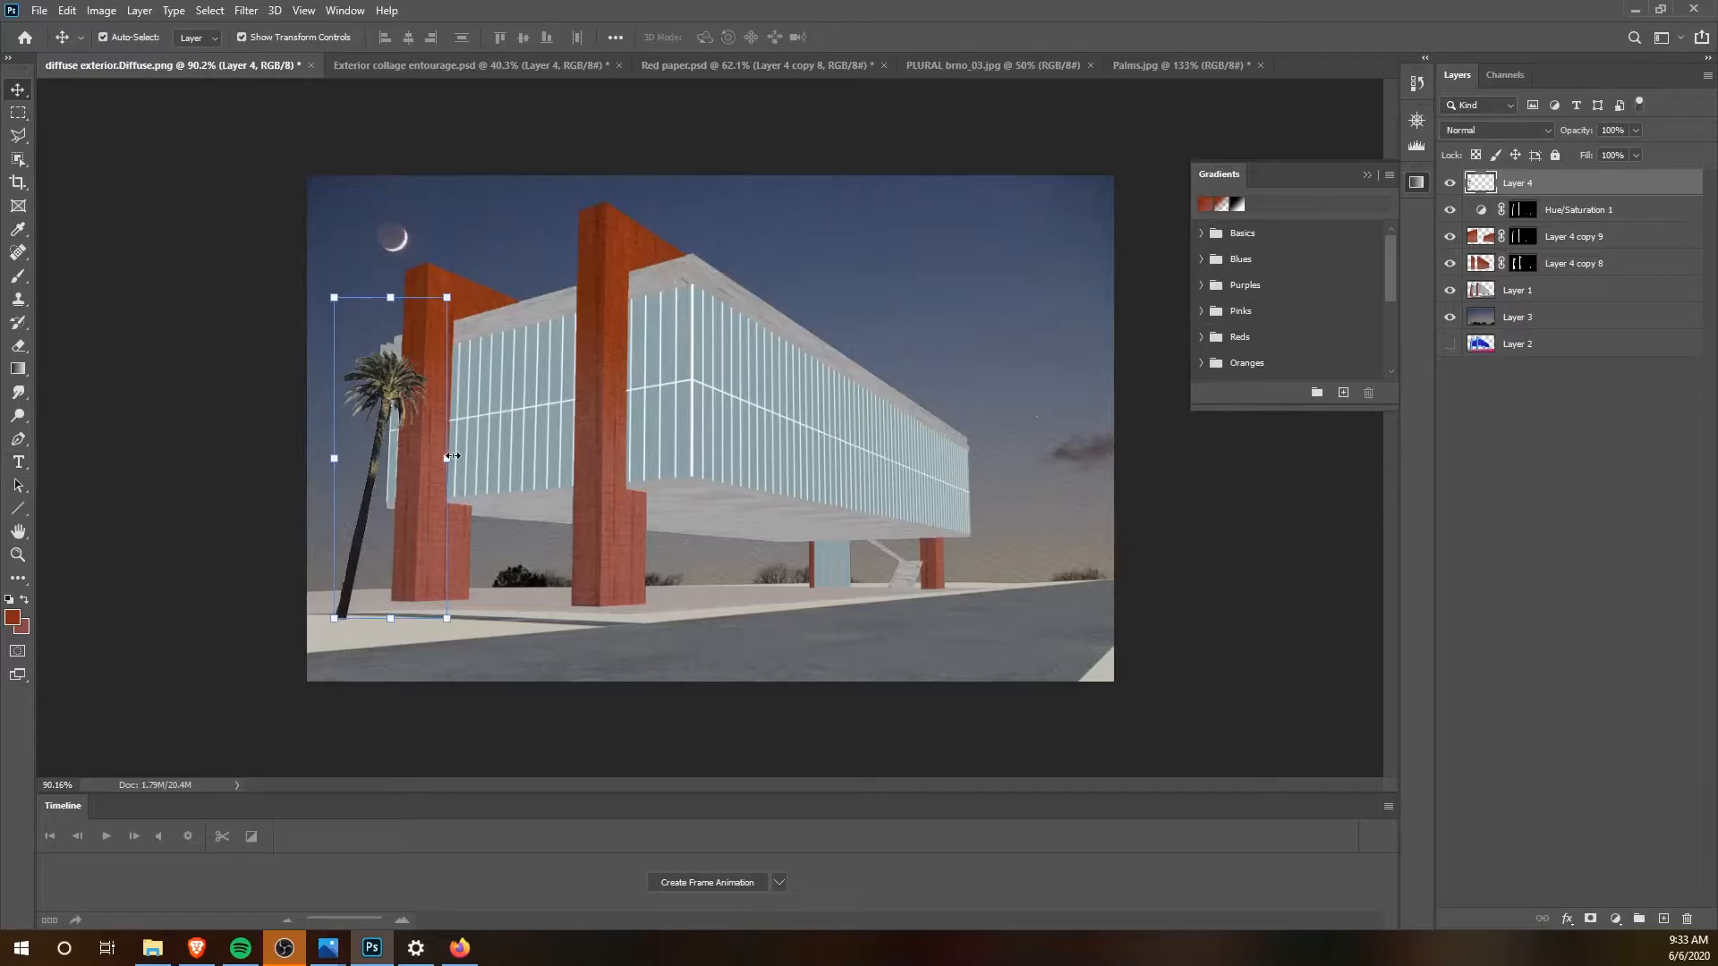
drag(394, 392, 382, 373)
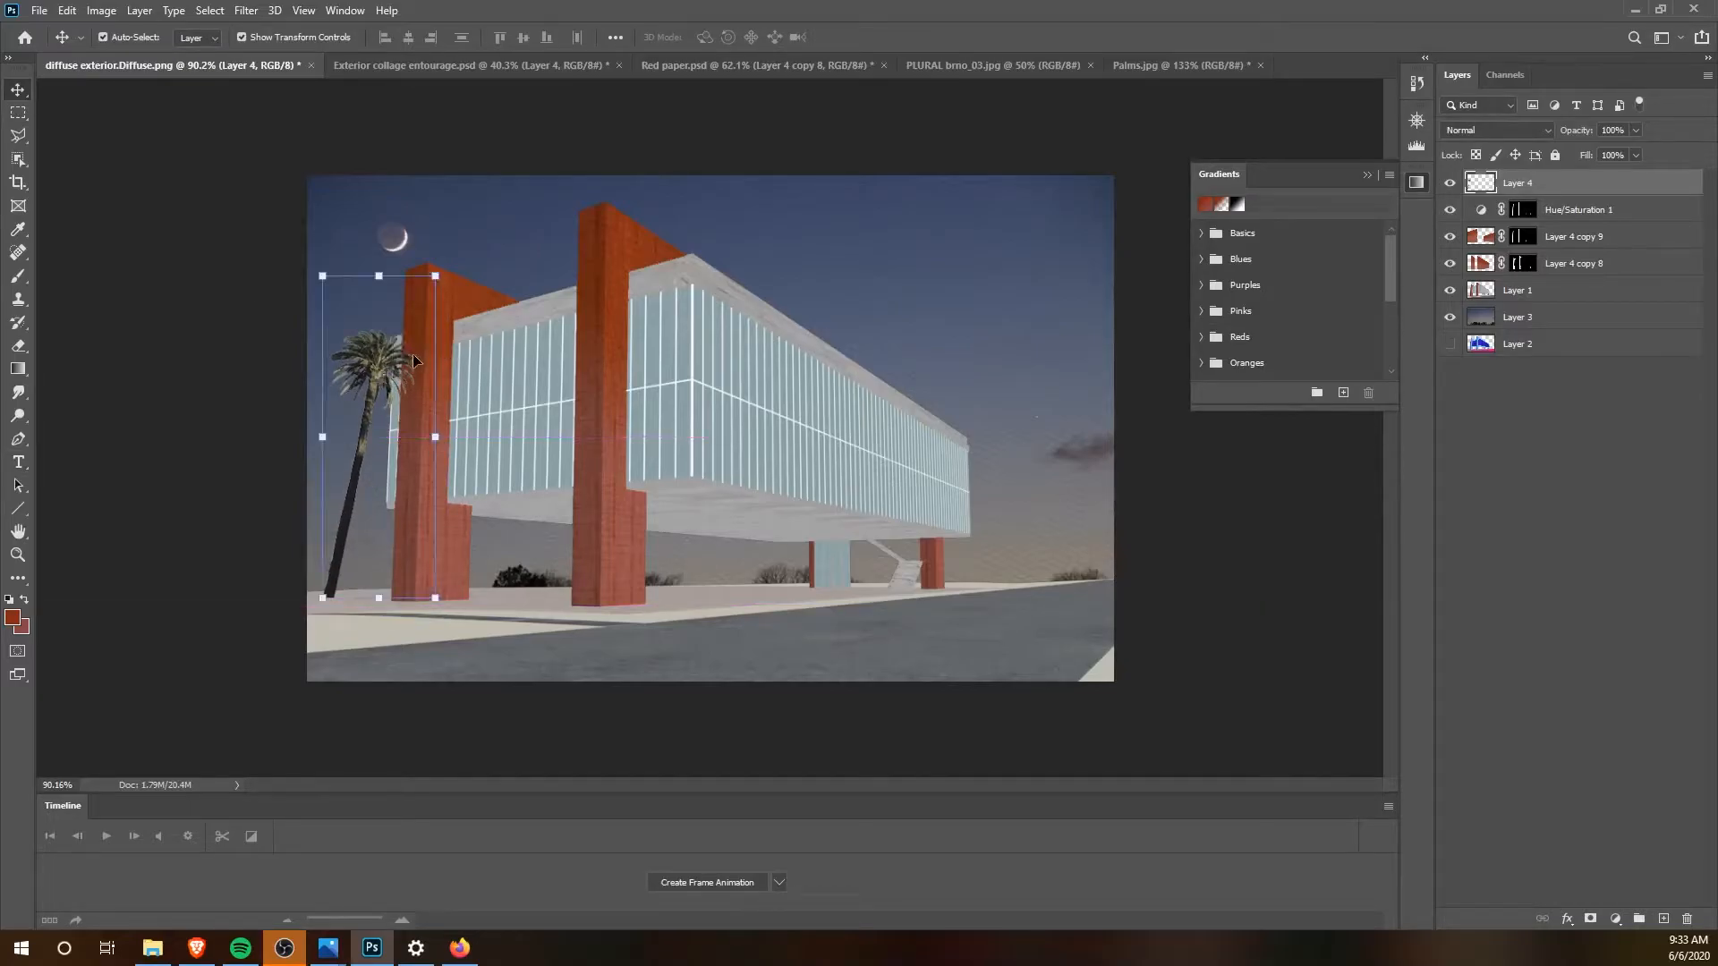
drag(436, 277, 421, 317)
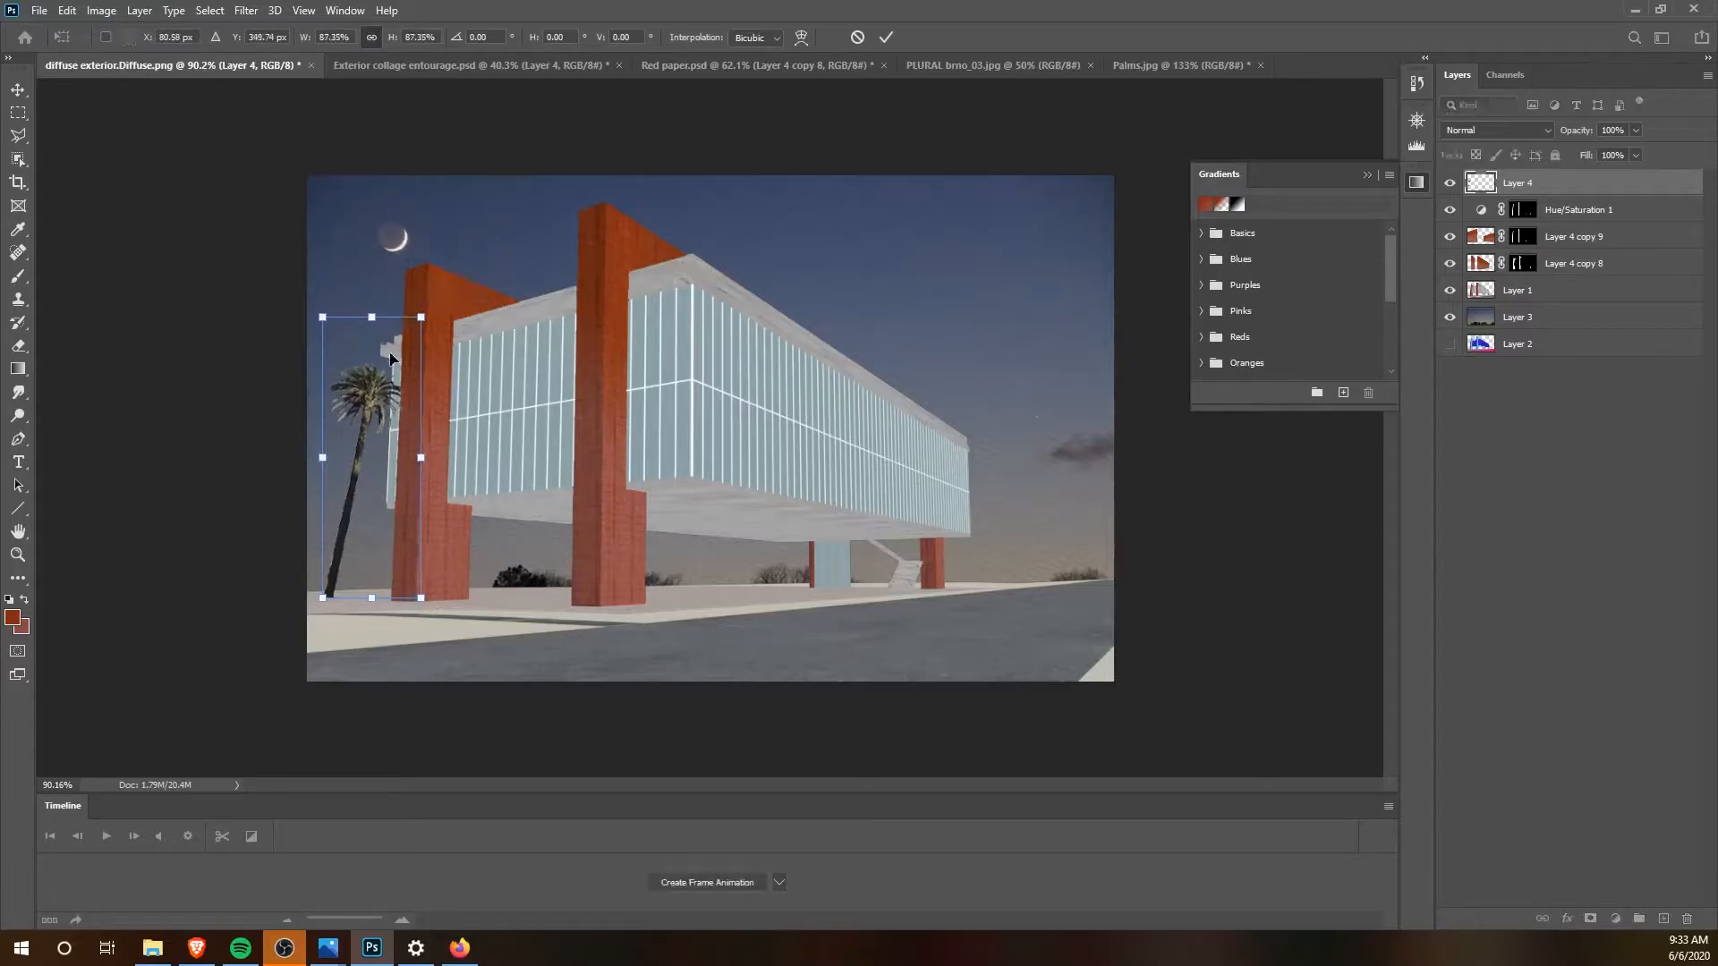
drag(367, 400, 361, 397)
key(Return)
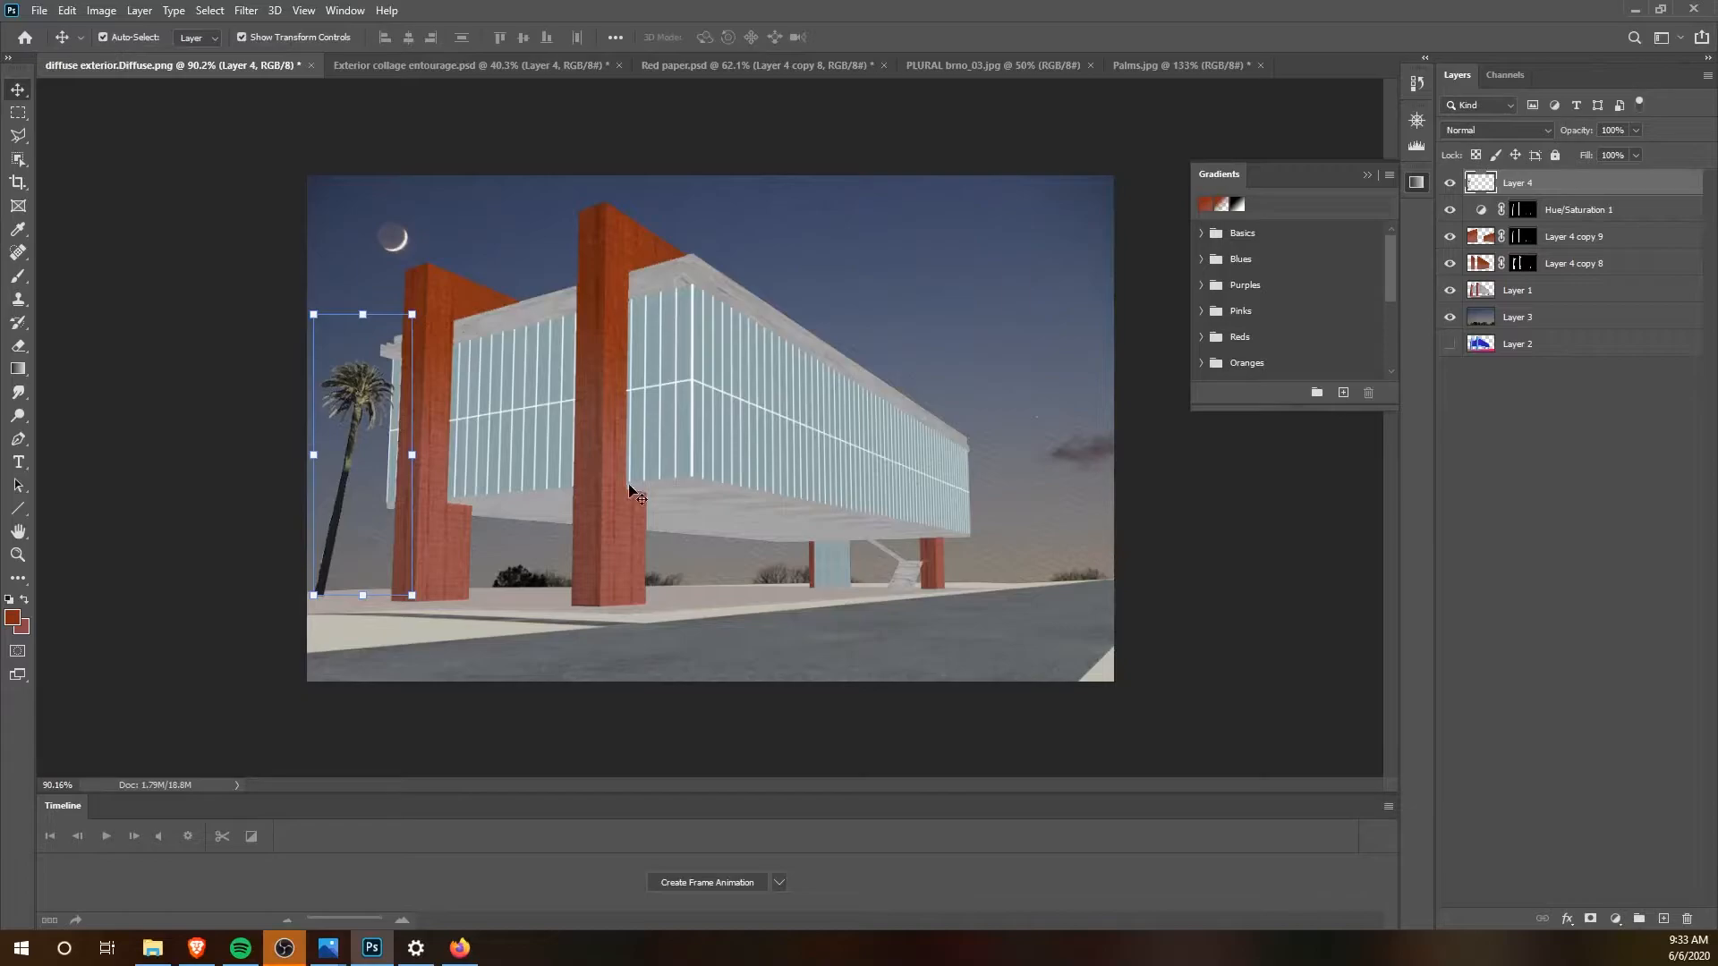
click(214, 423)
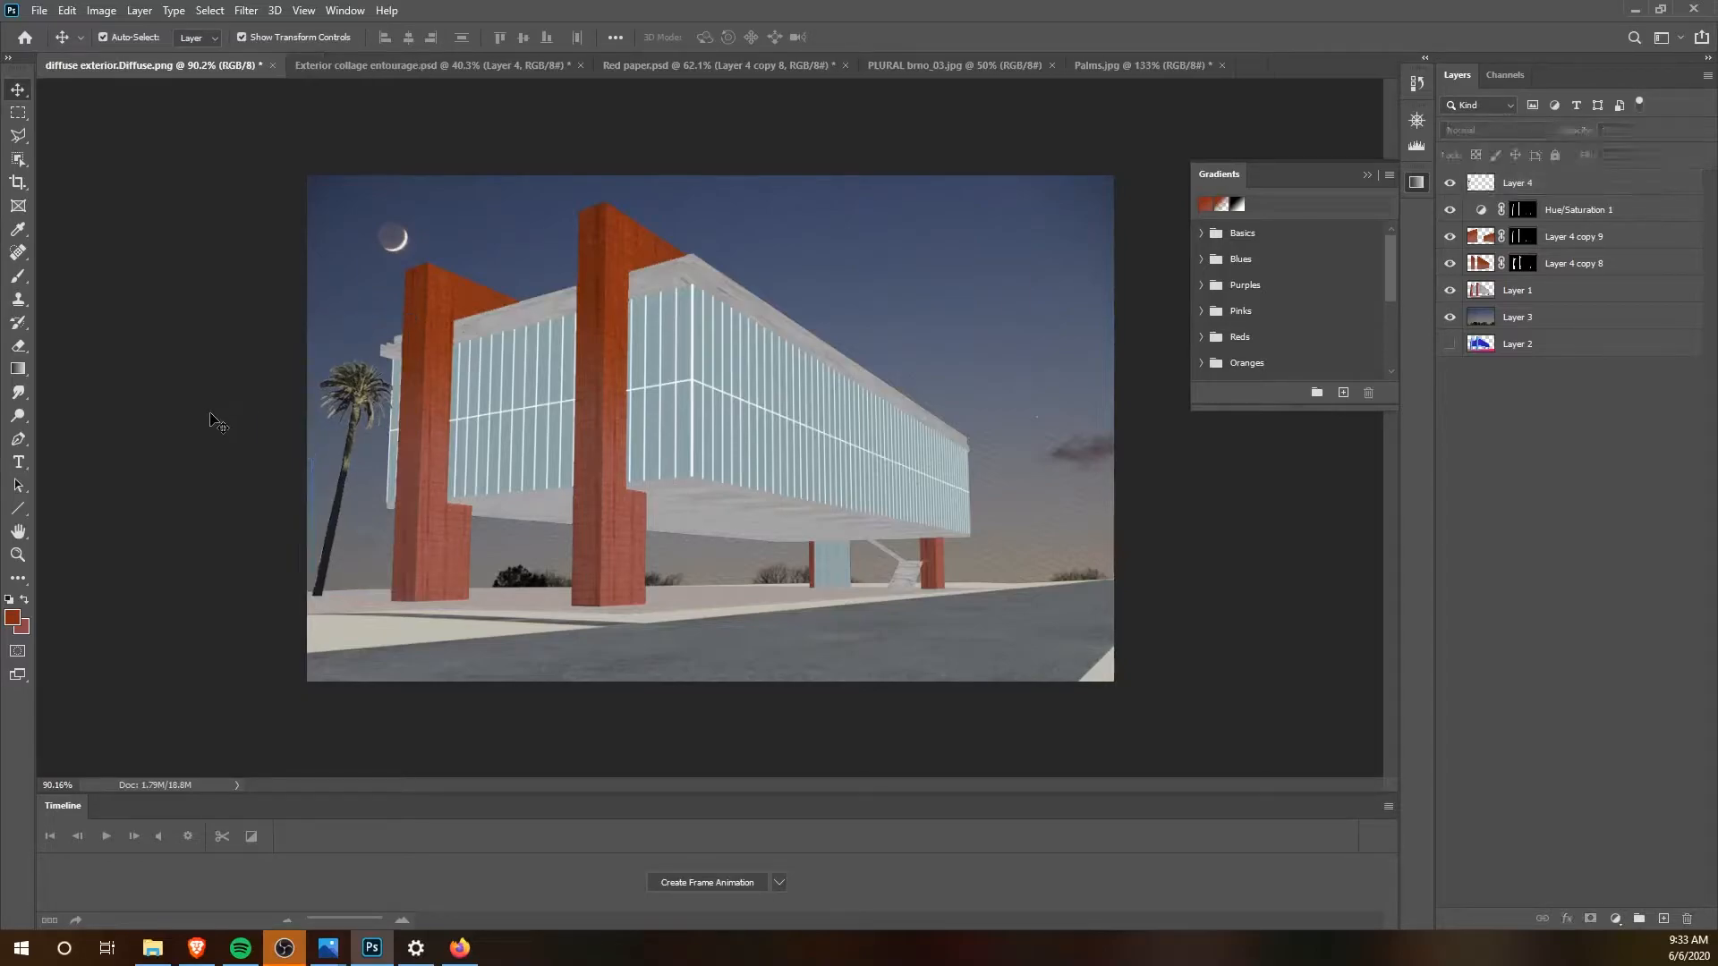
Step: Rotate the palm by -2.60°, shift it toward the image's left edge and scale it to 101.55%
click(367, 399)
drag(427, 304, 424, 292)
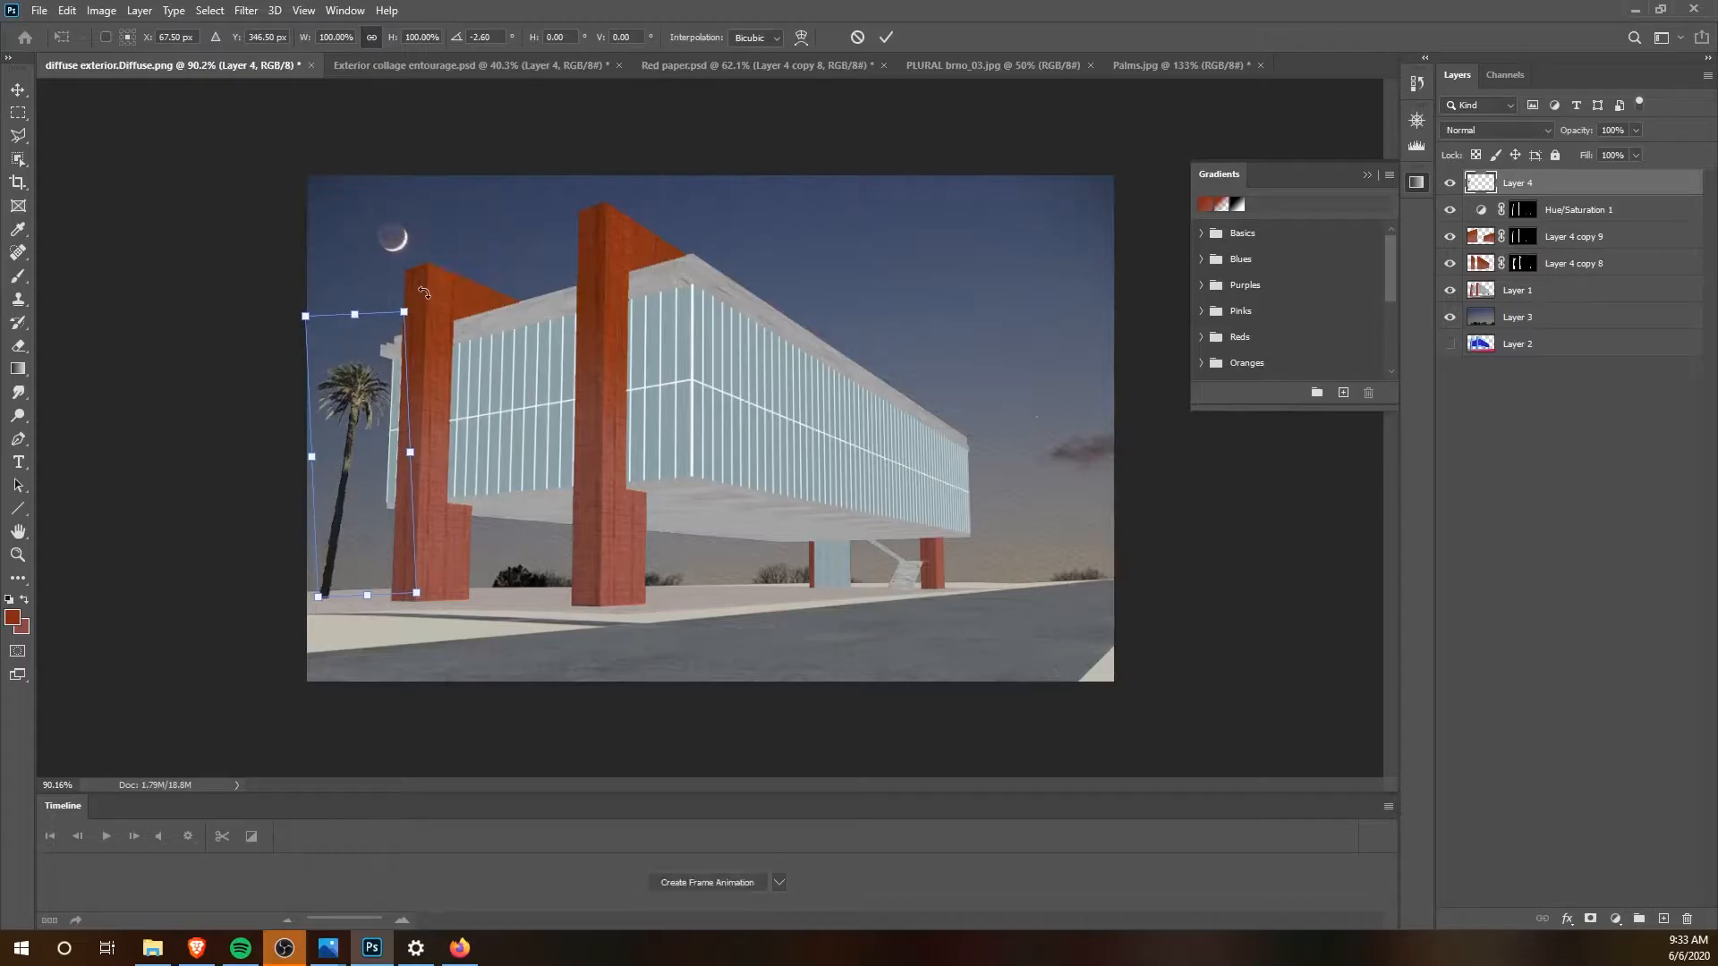
drag(355, 434, 343, 443)
mouse_move(386, 329)
mouse_down()
mouse_move(381, 344)
mouse_move(395, 323)
mouse_up()
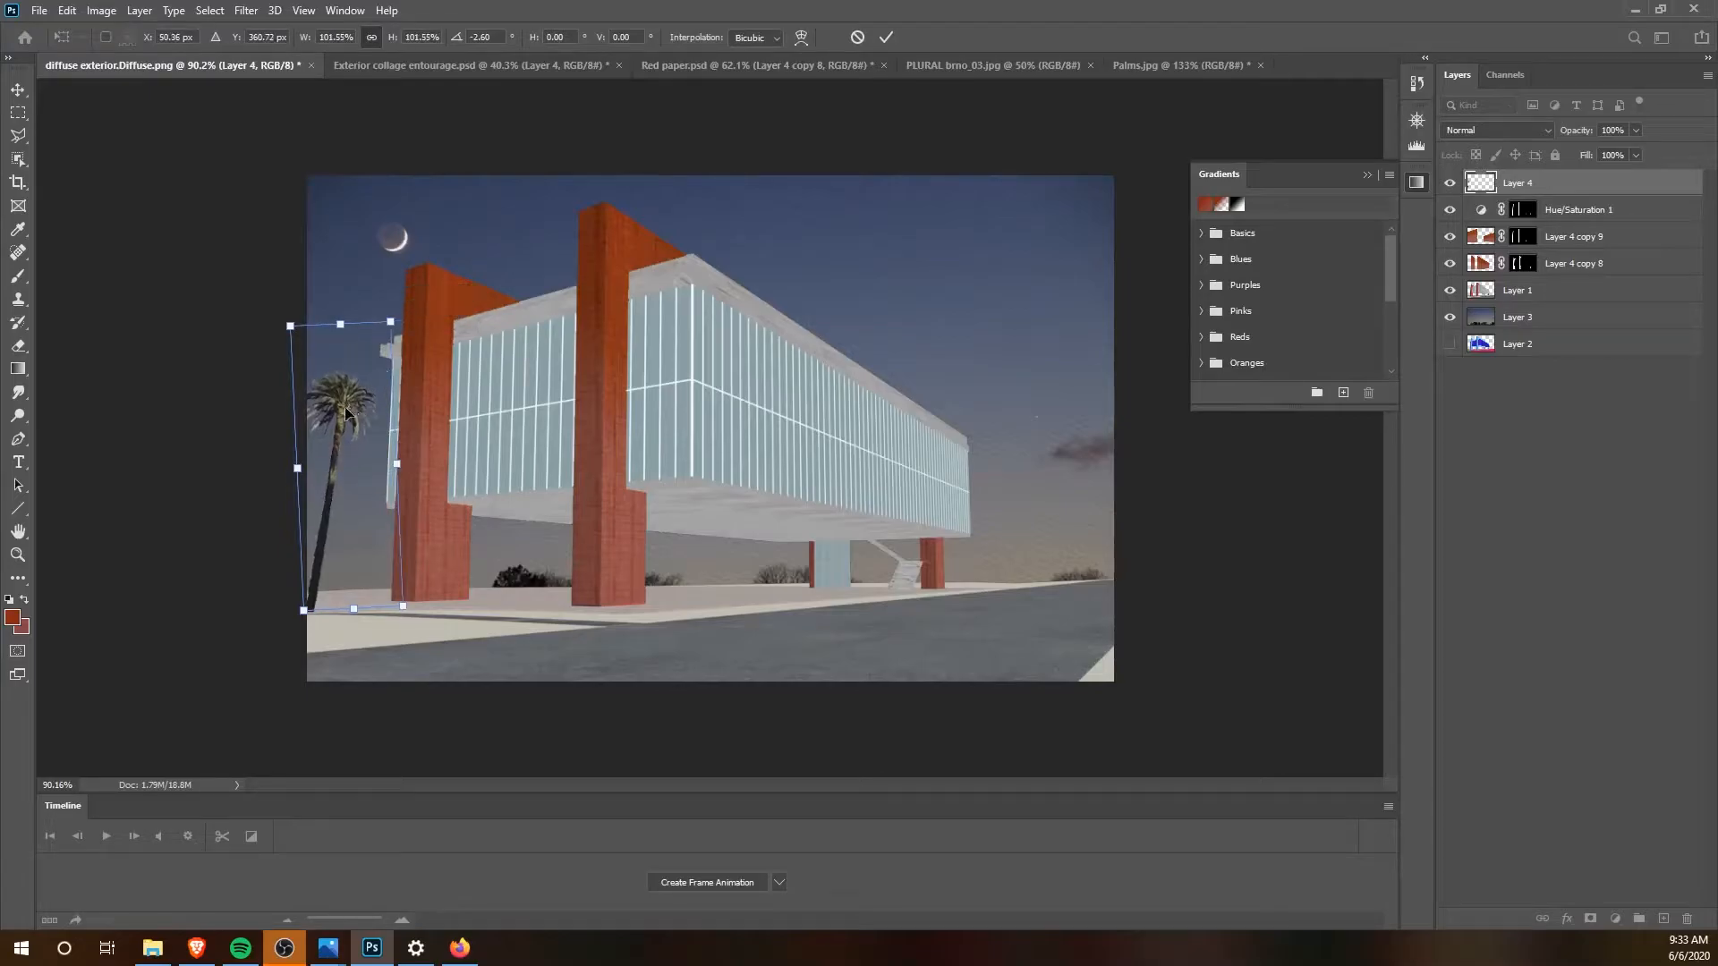
key(Return)
Step: Raise the palm slightly, scale it down a little at the image's left edge, and deselect the layer
drag(333, 481, 336, 470)
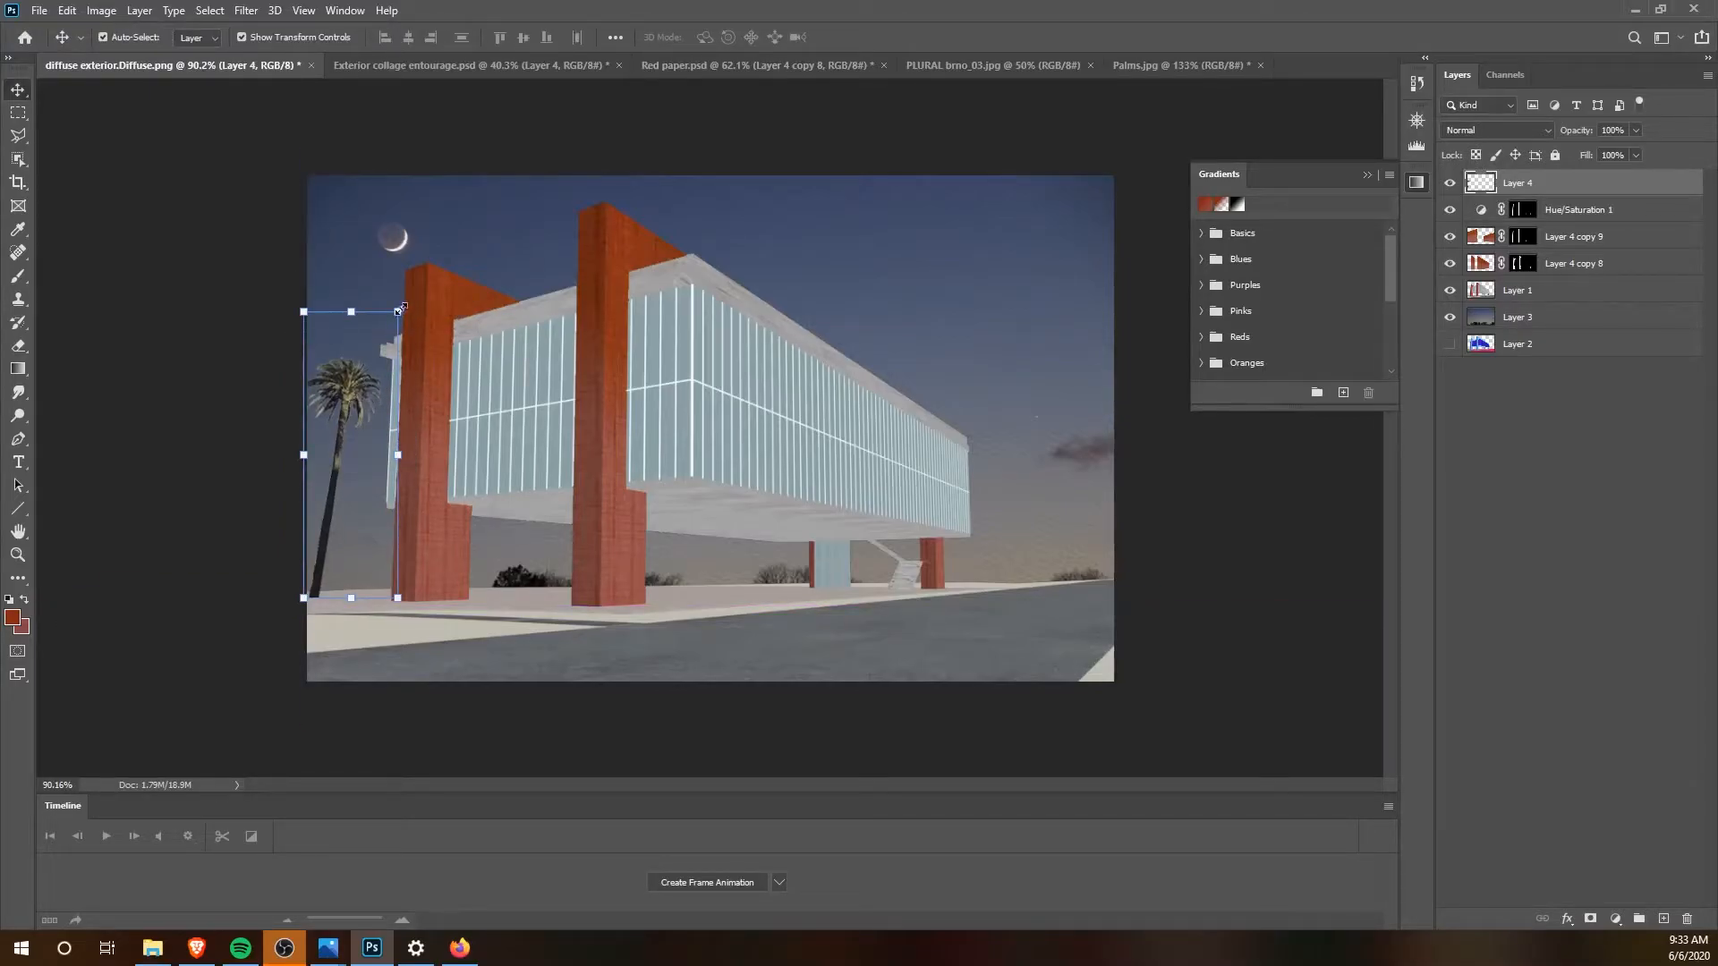
drag(402, 308, 397, 319)
key(Return)
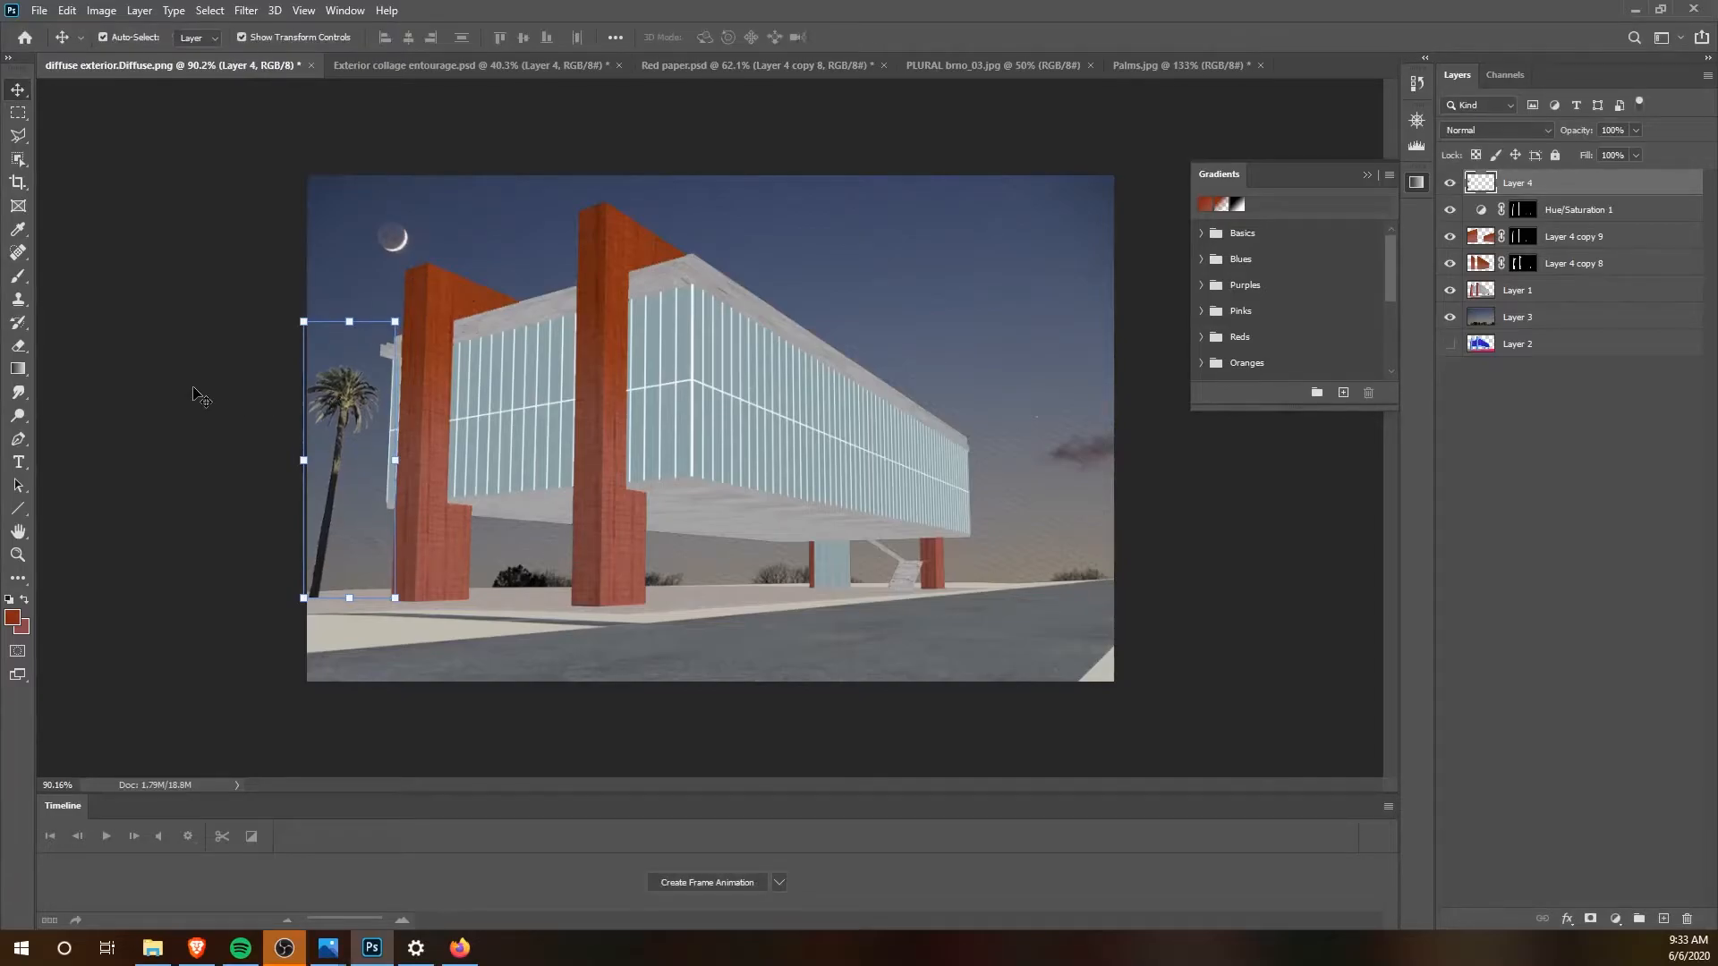
click(201, 395)
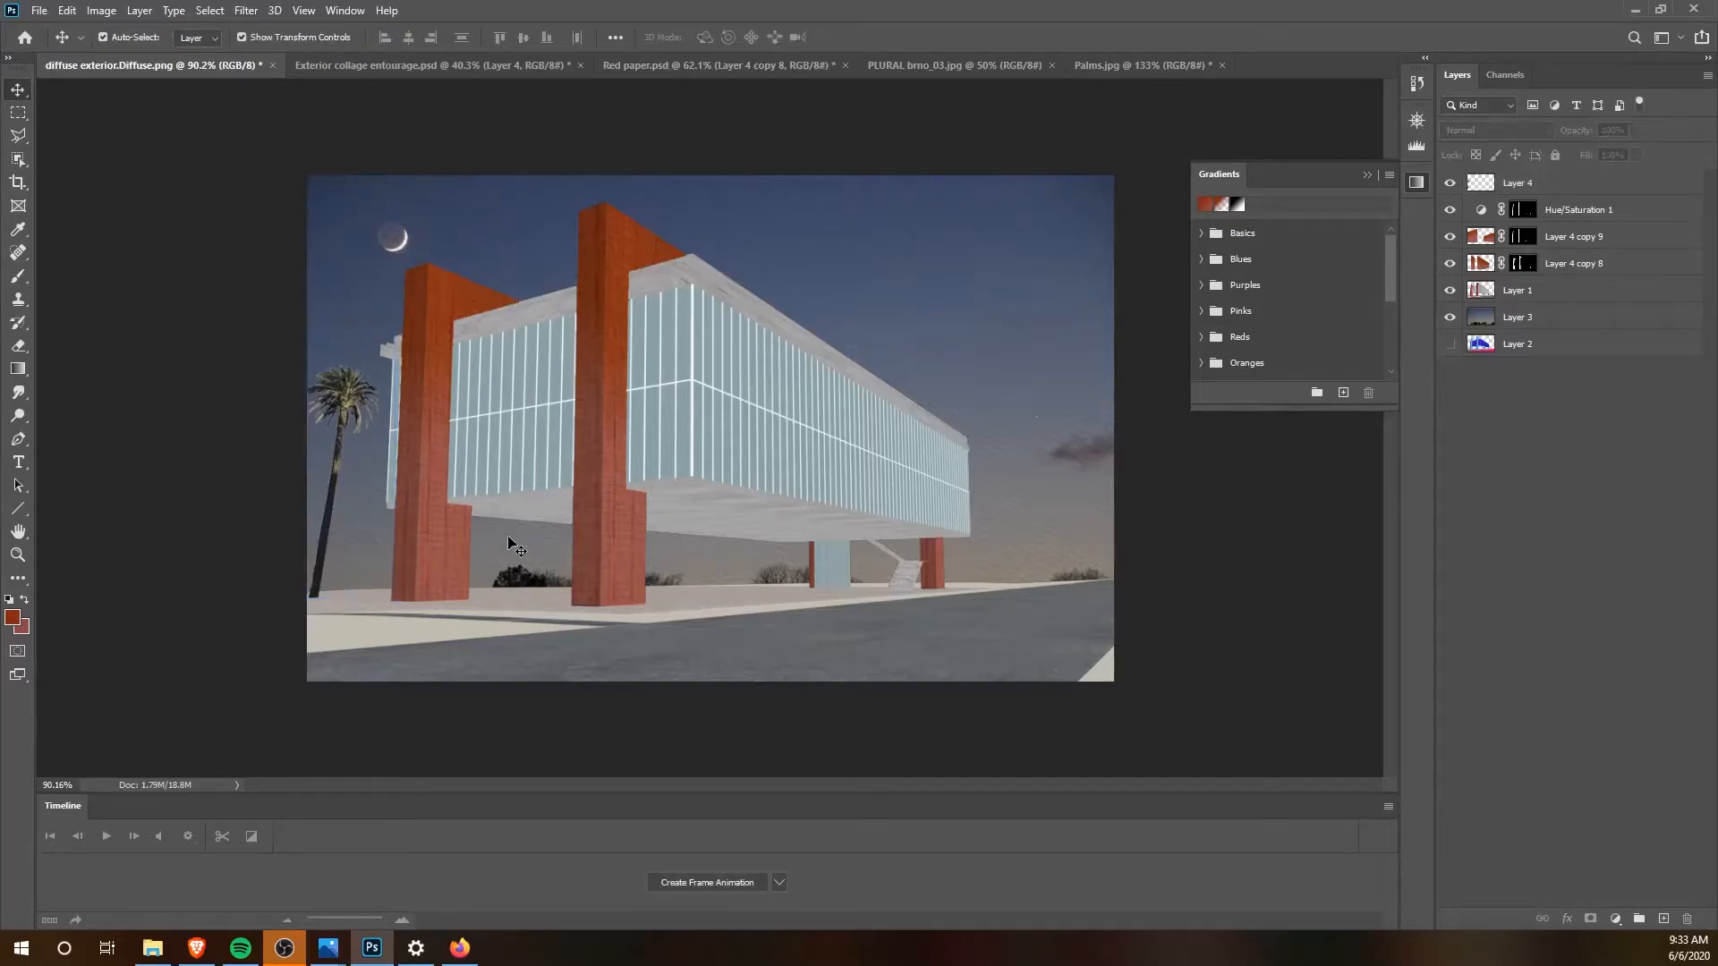
Step: Bring the thin tree from Exterior collage entourage.psd into diffuse exterior.Diffuse.png and place it by the building's right end
click(349, 62)
click(785, 468)
drag(811, 606, 760, 378)
drag(1022, 515, 990, 488)
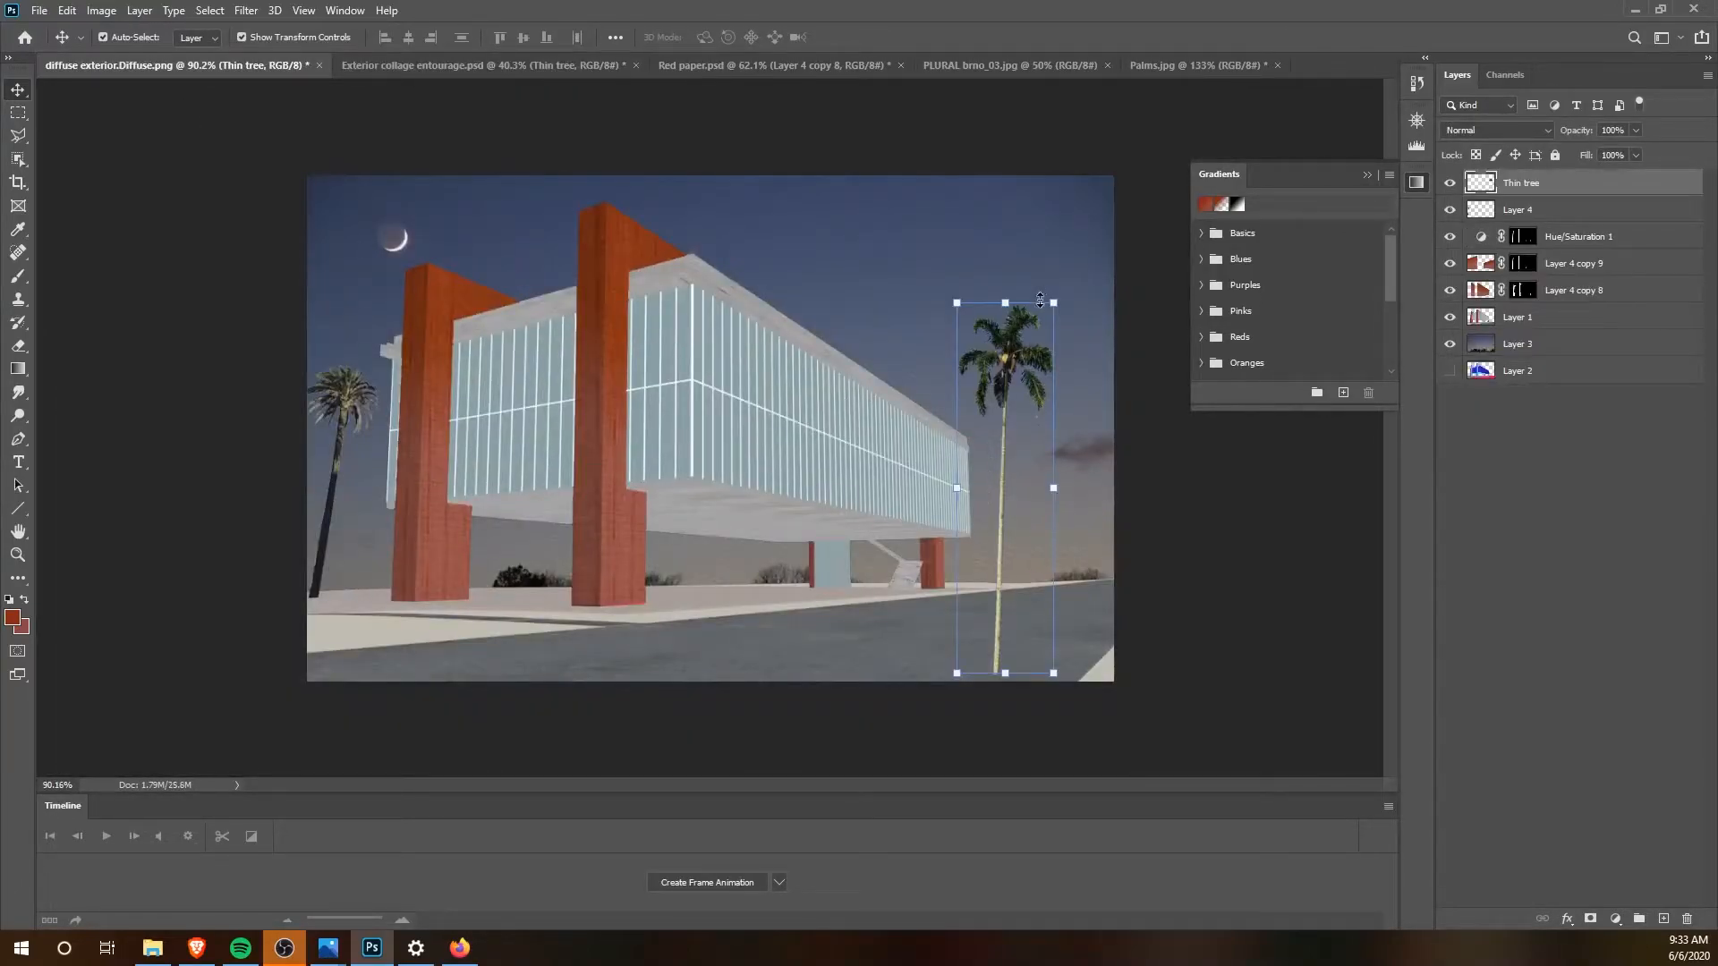
Step: Scale the thin tree to 19.01% and position it on the horizon right of the building
drag(1059, 301, 1023, 516)
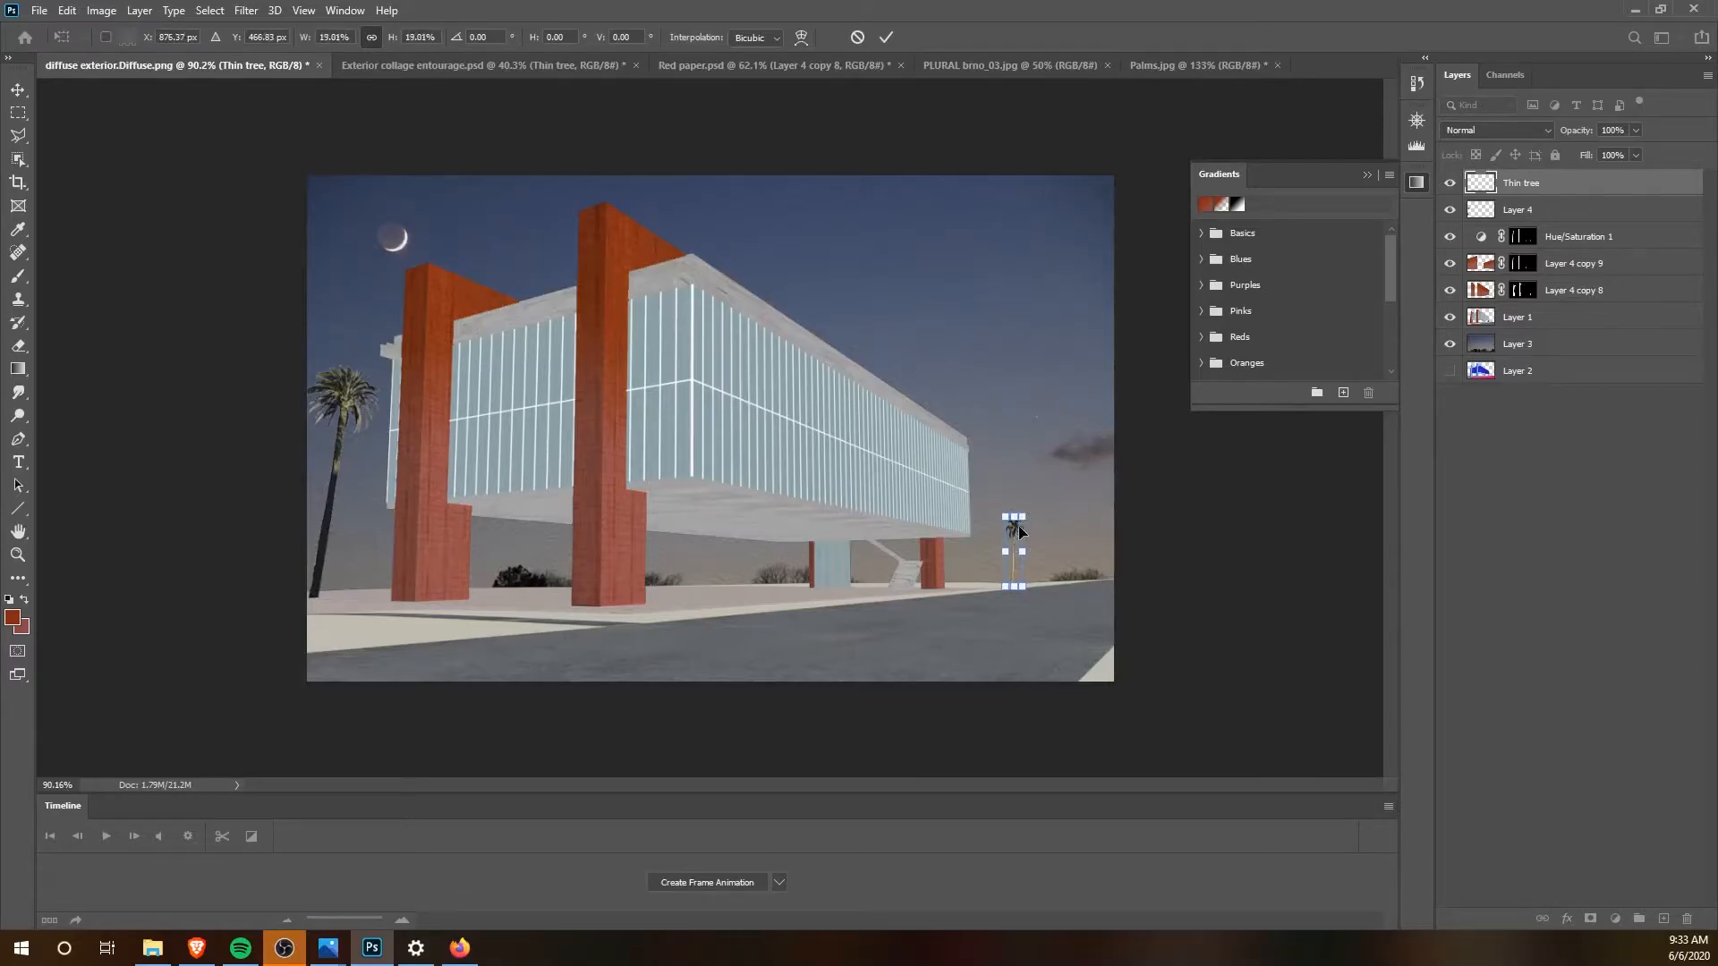
key(Return)
scroll(1017, 537, up, 5)
mouse_move(1136, 577)
mouse_down()
mouse_move(1097, 594)
mouse_move(1116, 561)
mouse_move(1105, 587)
mouse_move(1148, 595)
mouse_up()
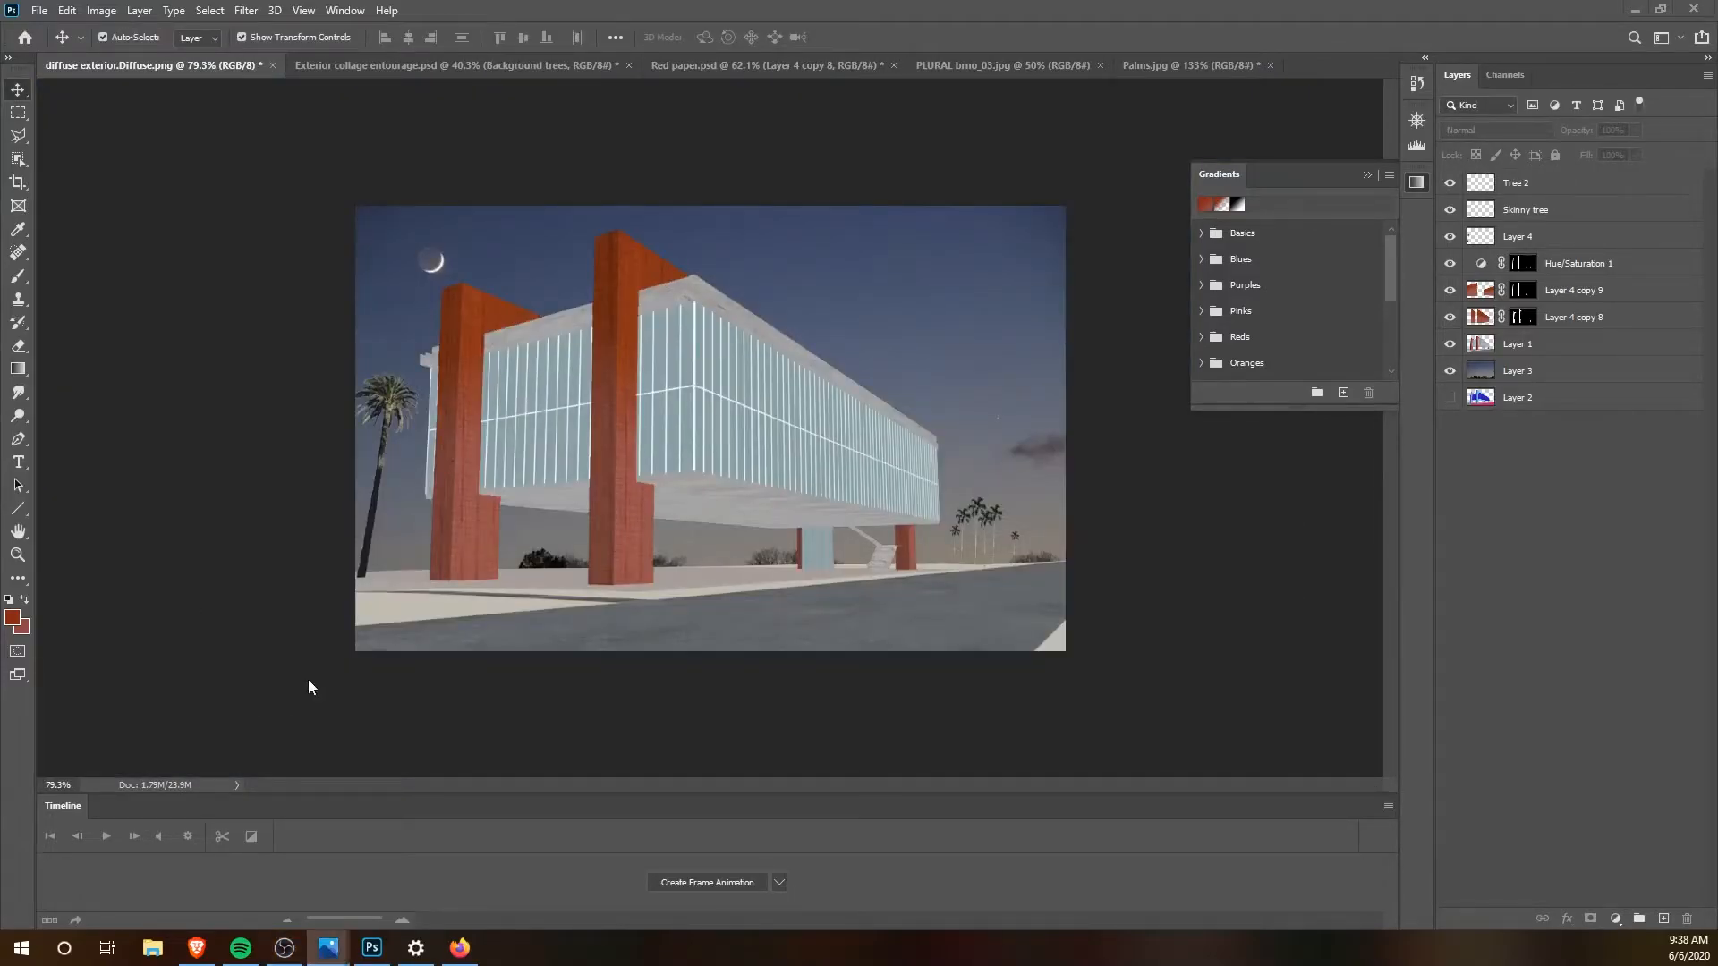
Step: Bring the Background trees from Exterior collage entourage.psd into diffuse exterior.Diffuse.png and place them at the building's left end
click(377, 62)
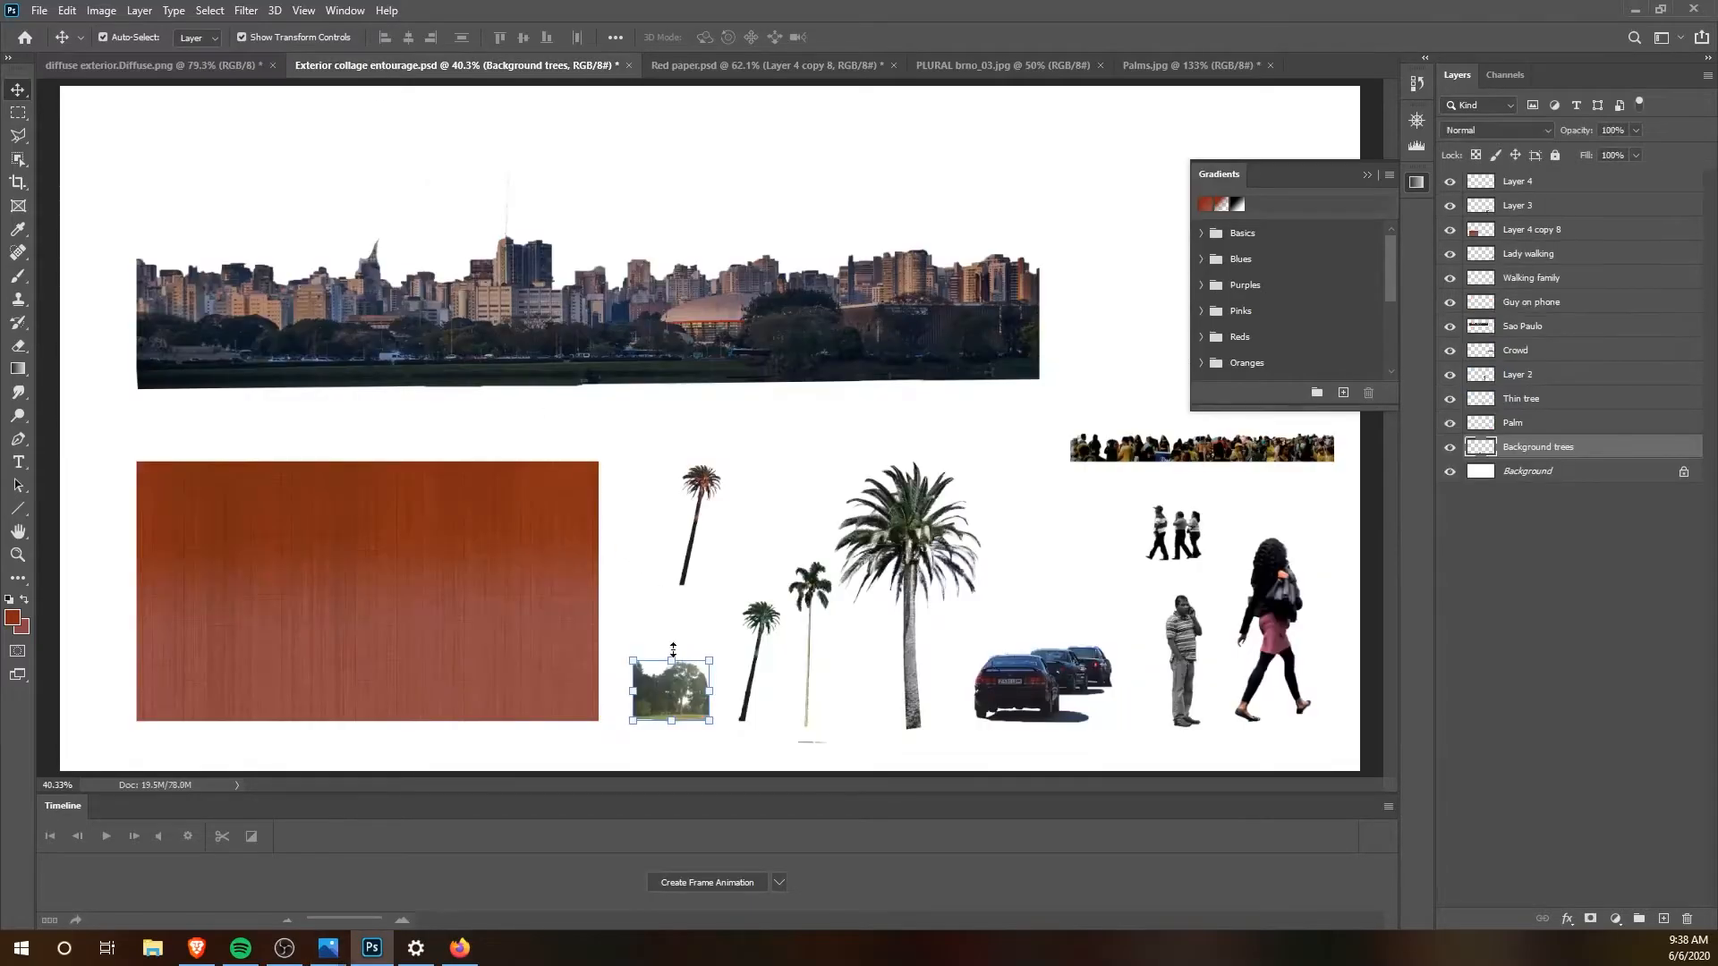
scroll(688, 669, down, 1)
click(725, 616)
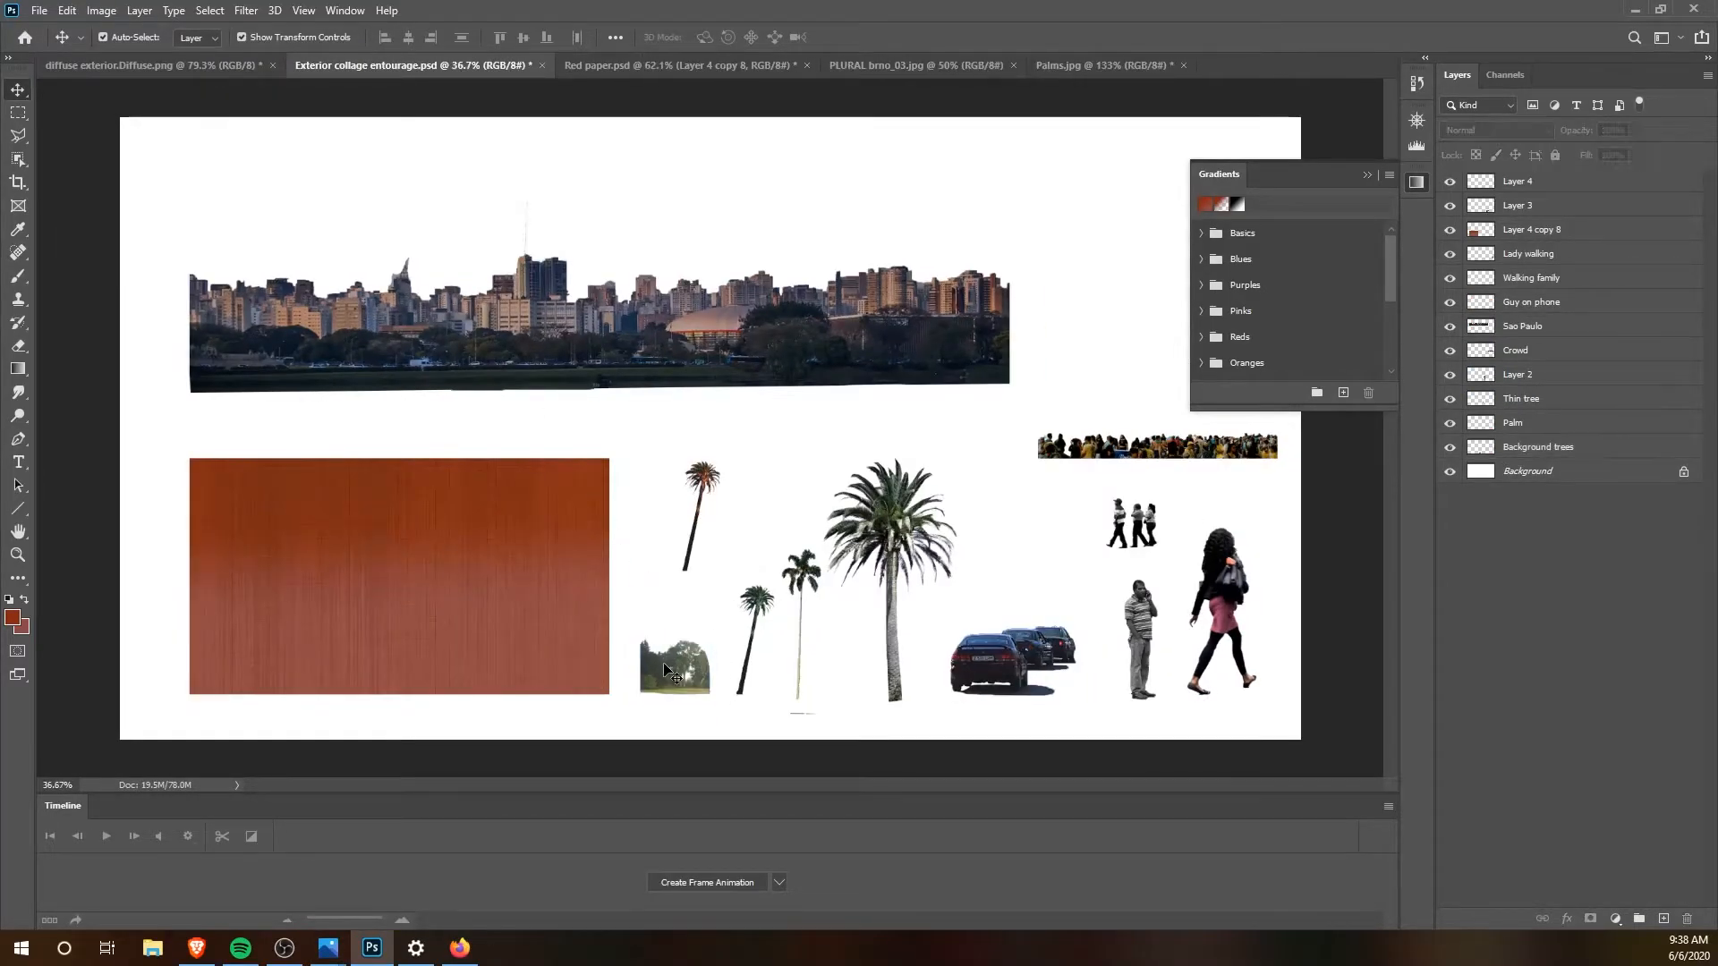
drag(669, 680, 421, 537)
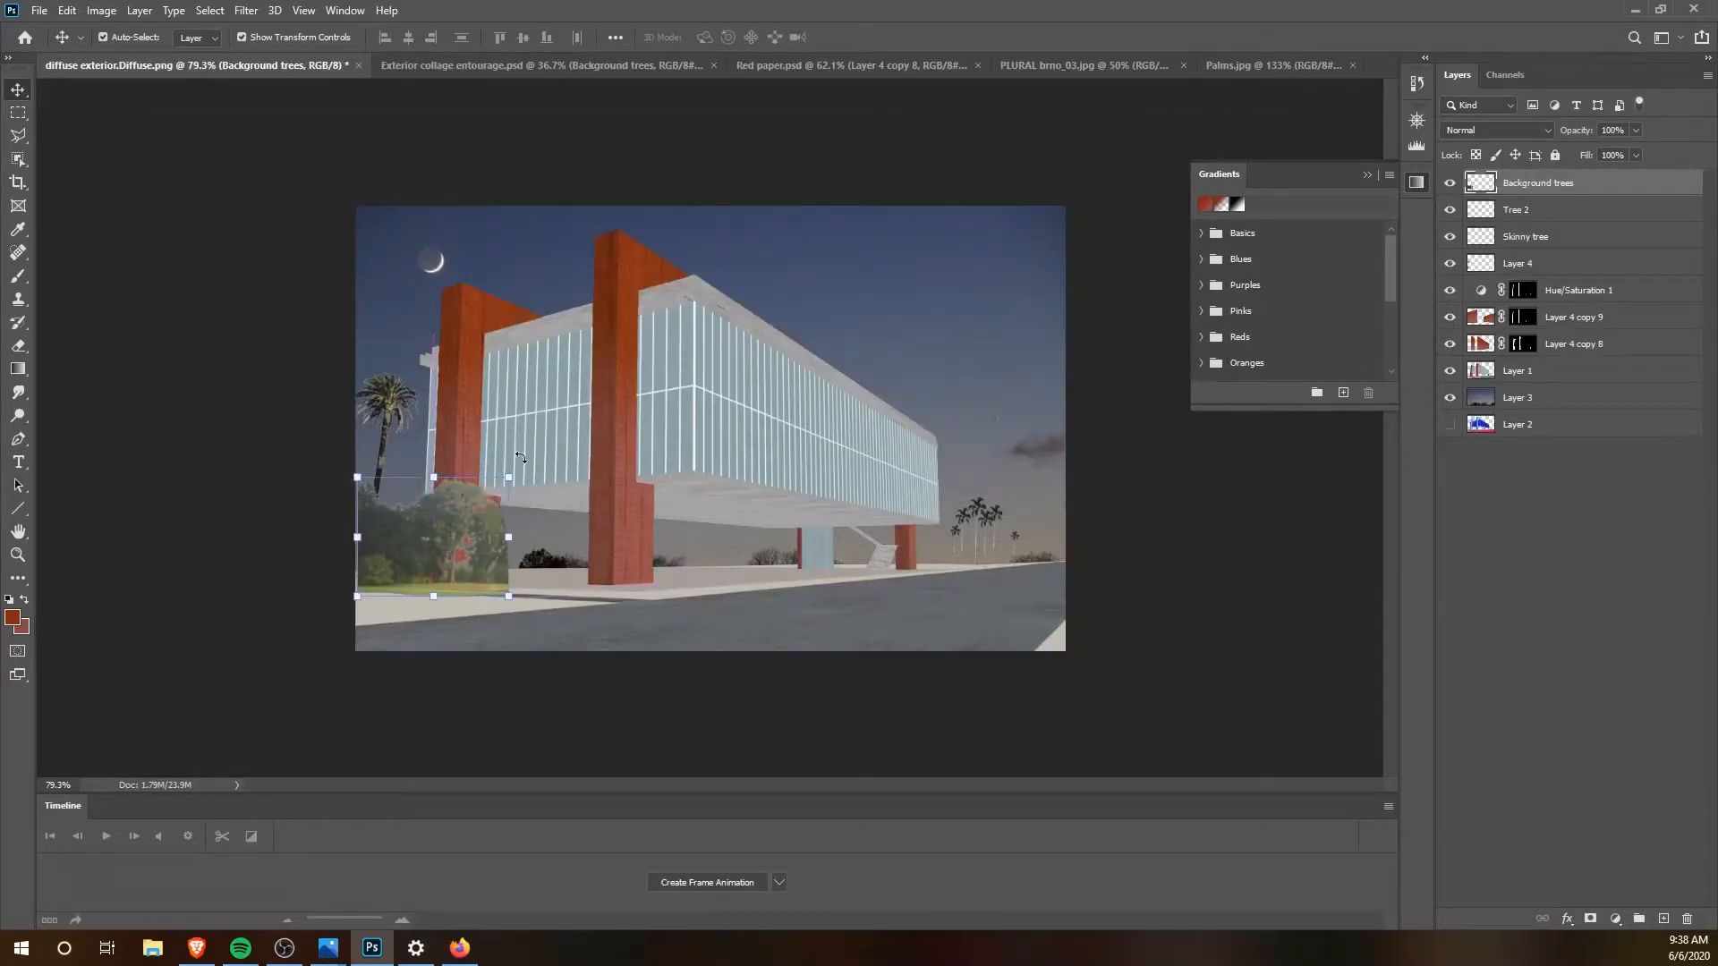
Step: Scale the Background trees to 65.39%, order their layer between Layer 1 and Layer 3, and lower them slightly
drag(508, 476, 414, 545)
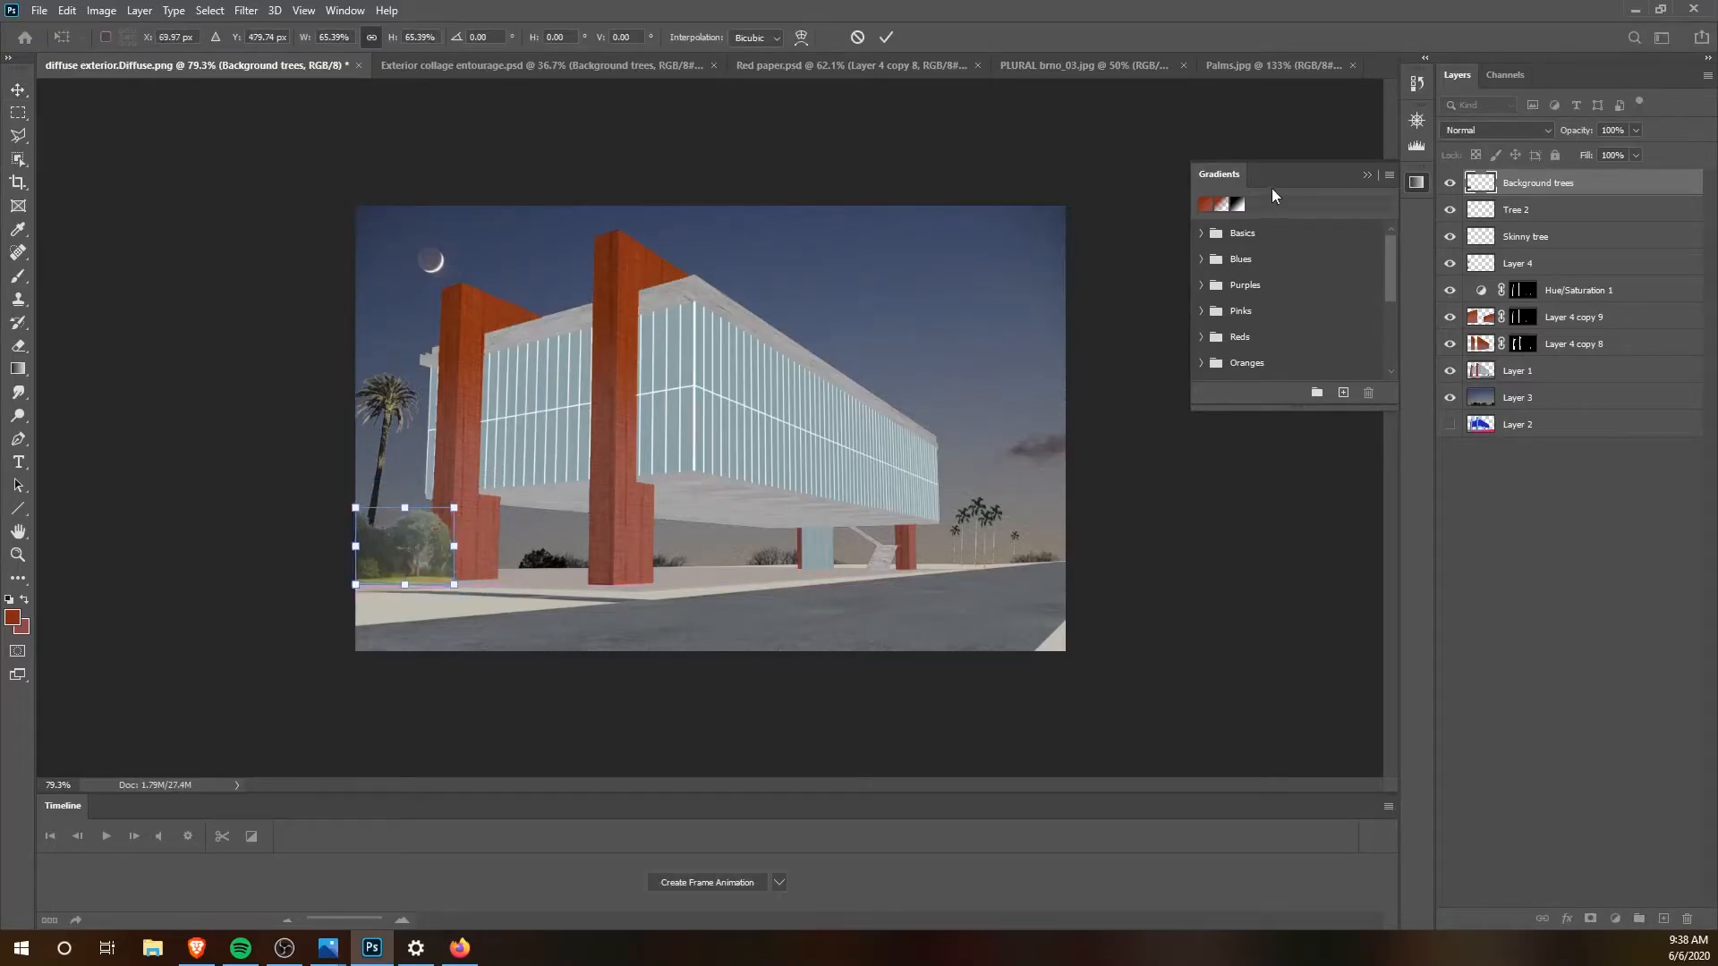
drag(1527, 184, 1528, 390)
drag(399, 532, 400, 544)
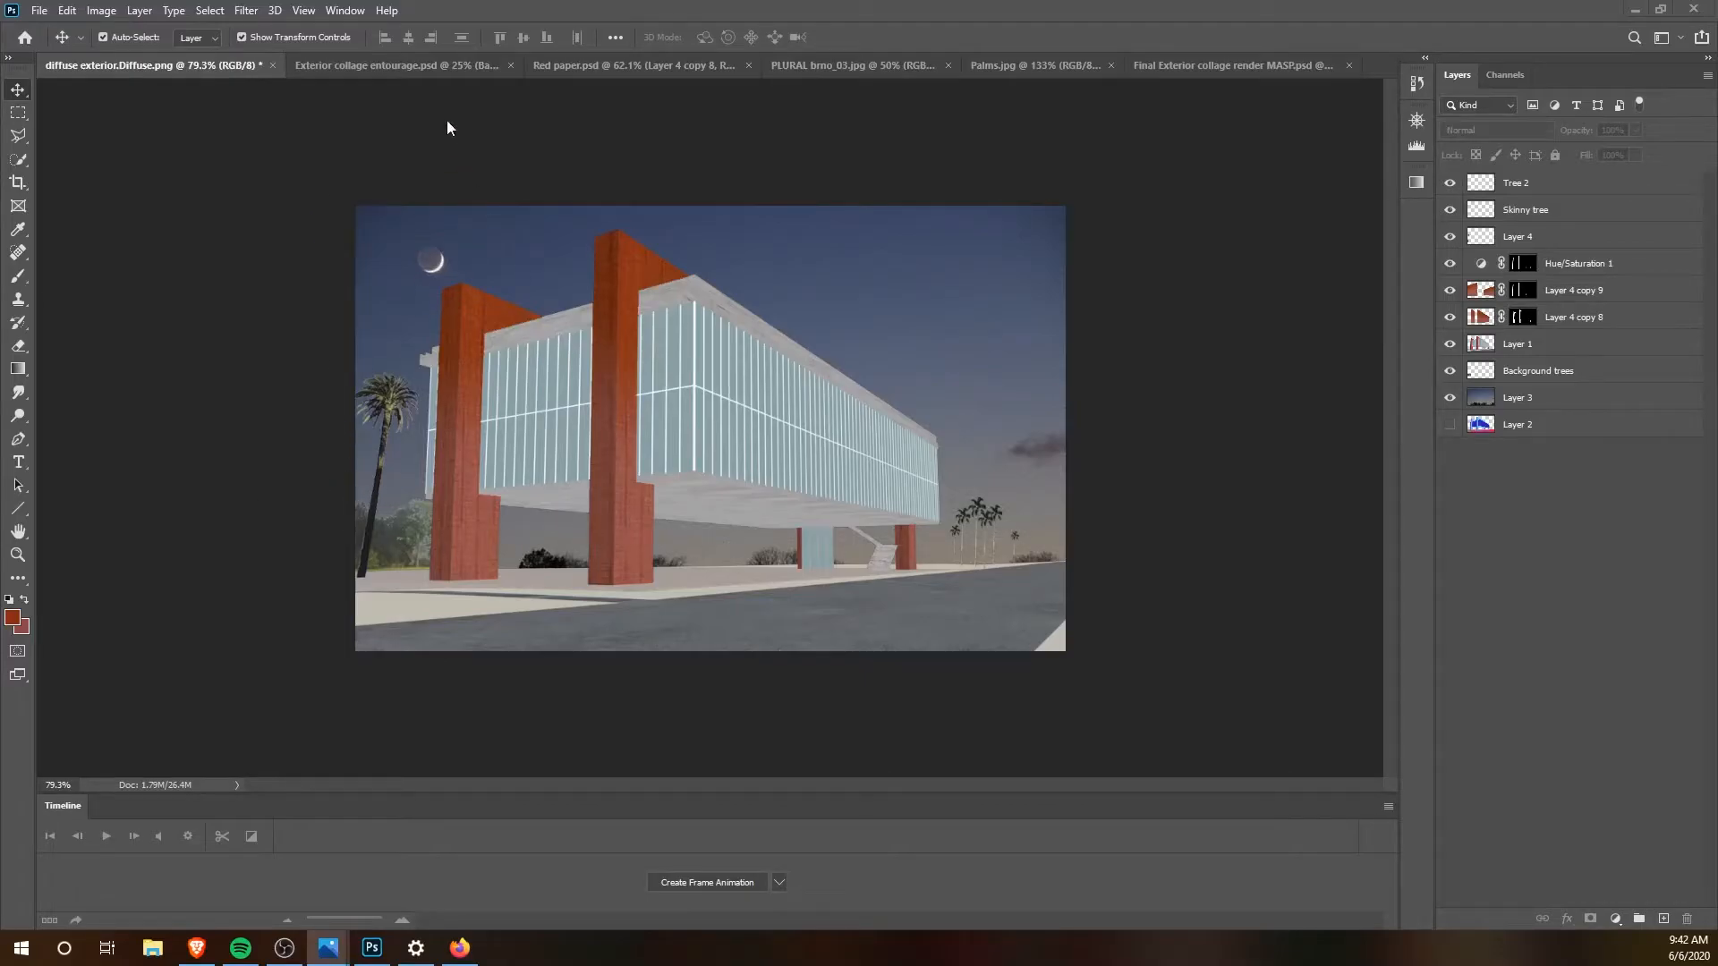
Step: Open the city skyline photo Ibirapuera.jpg from the Exterior Perspective folder
click(395, 65)
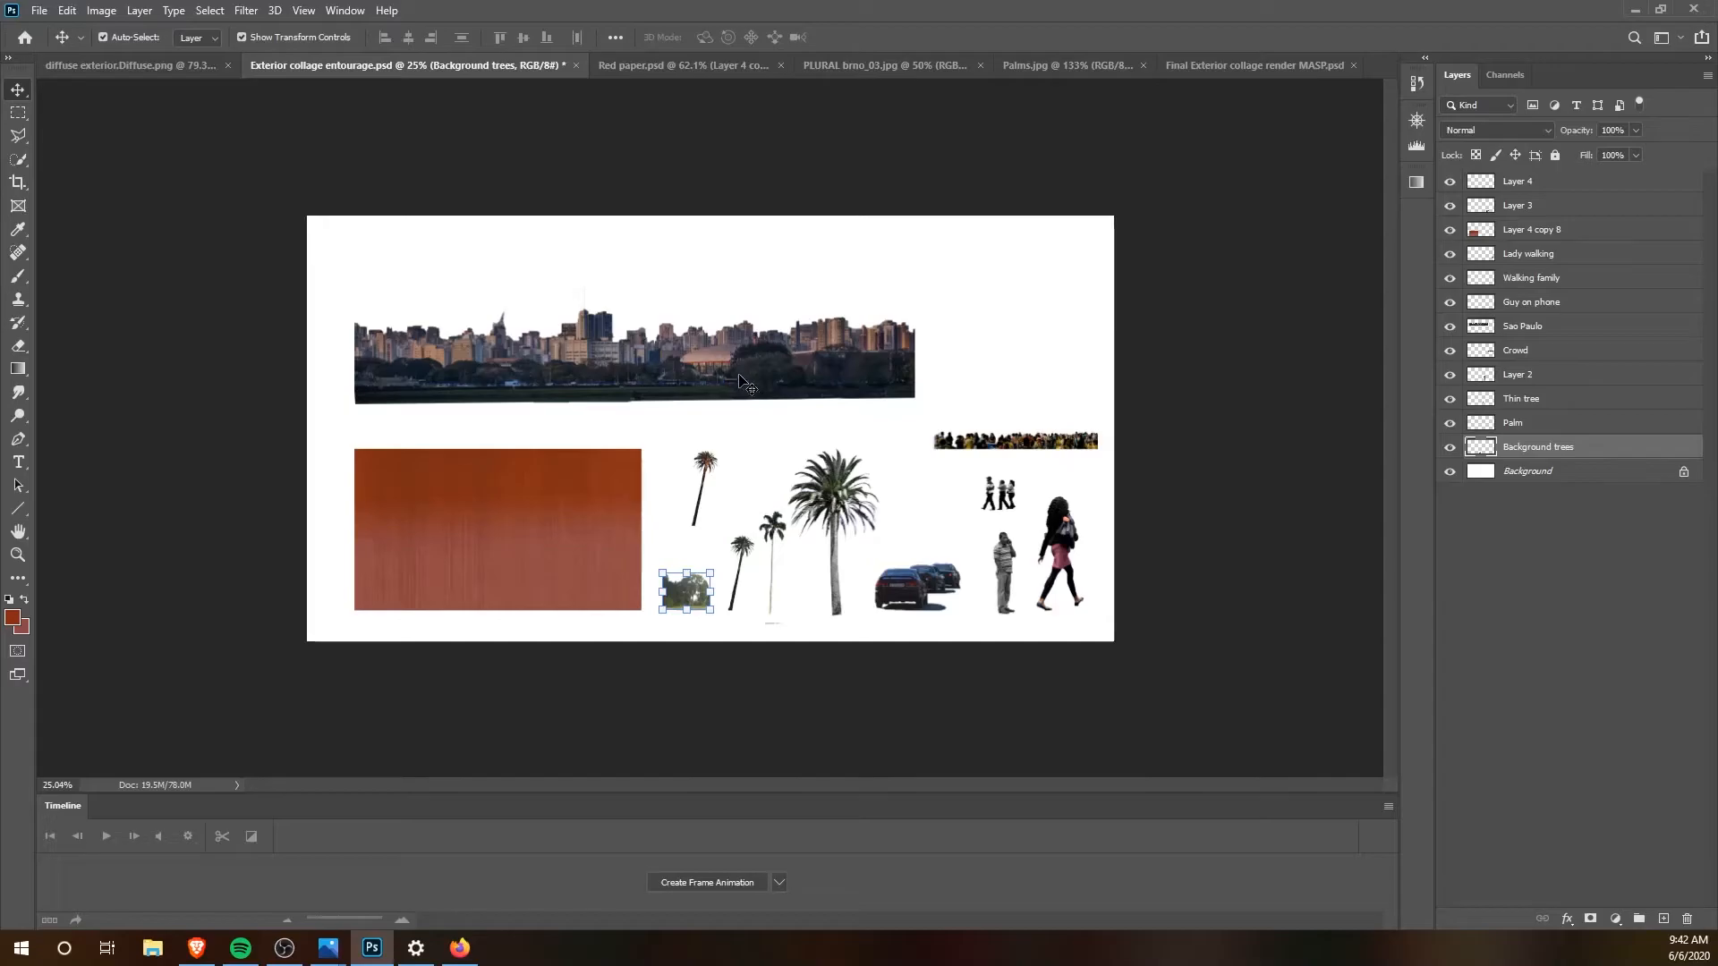
click(202, 70)
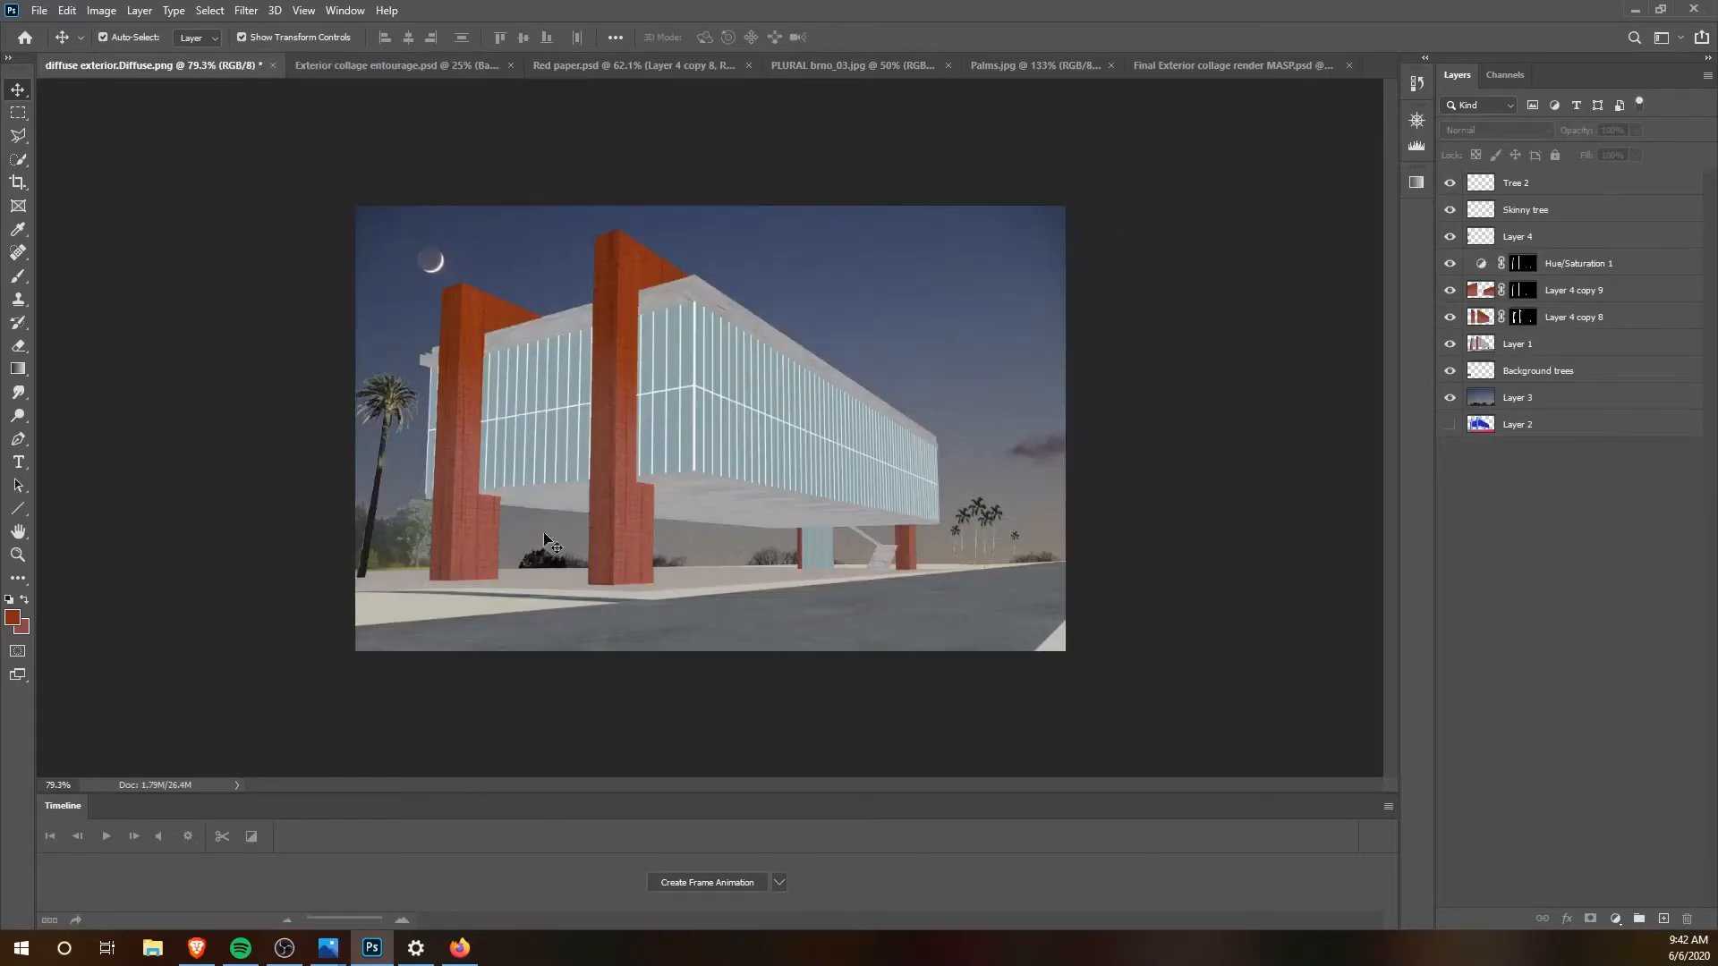
click(420, 67)
click(40, 10)
click(53, 50)
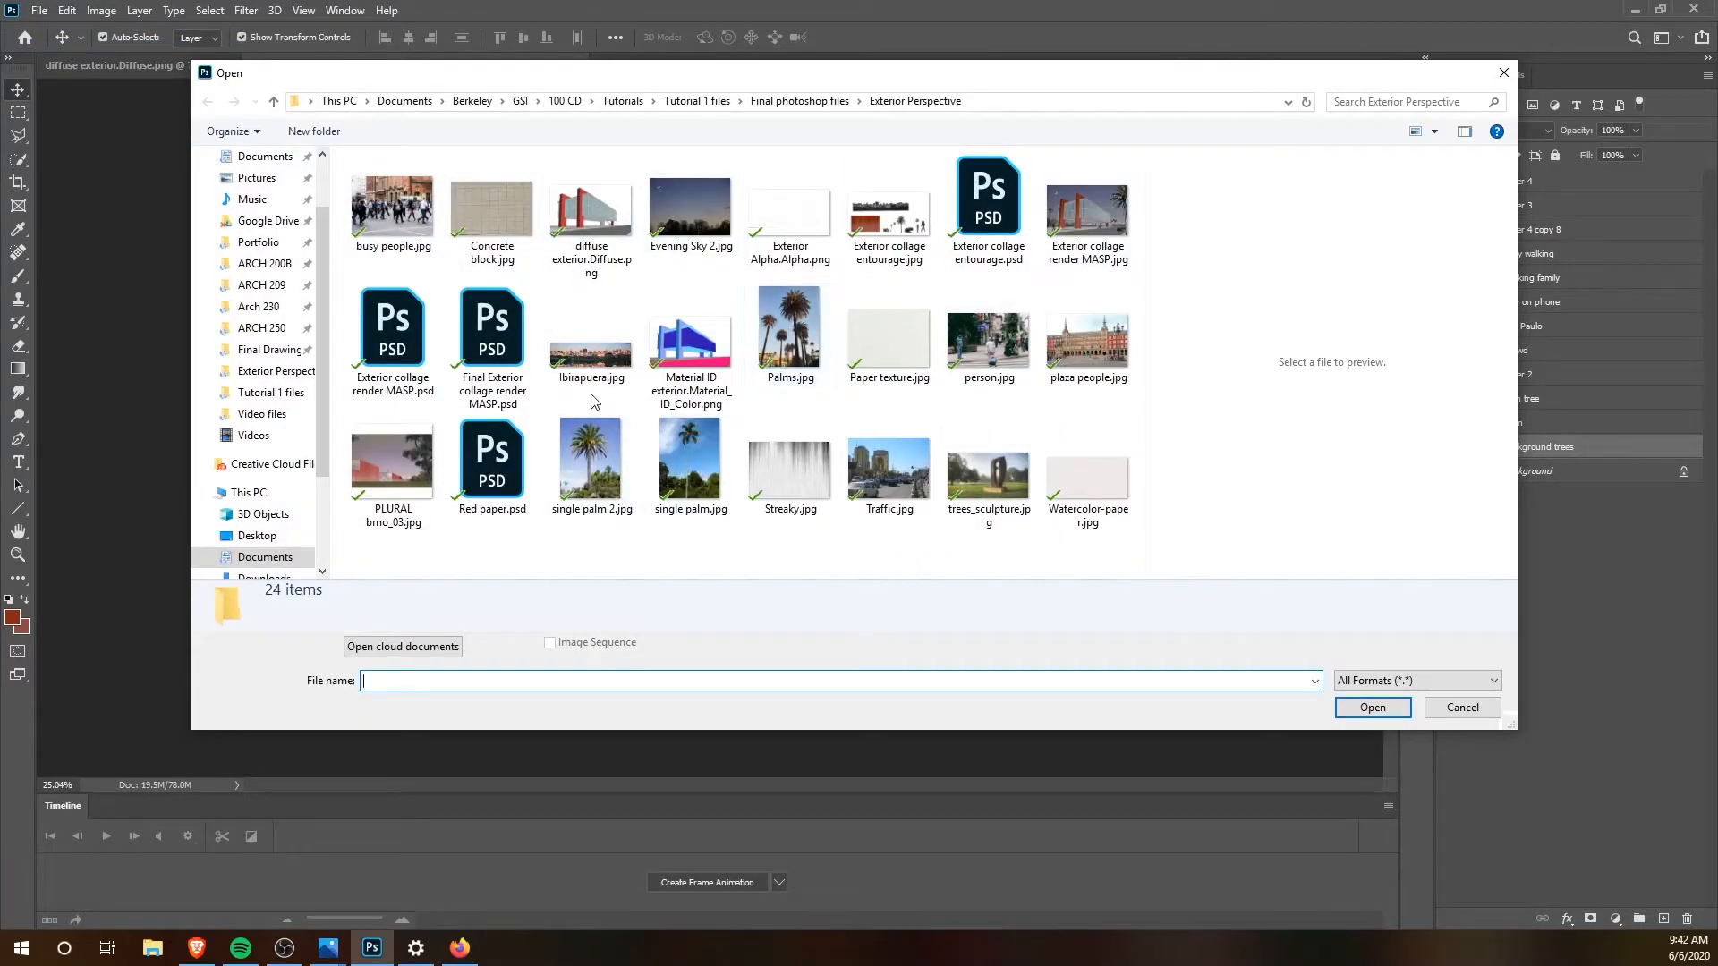
click(590, 366)
click(1355, 705)
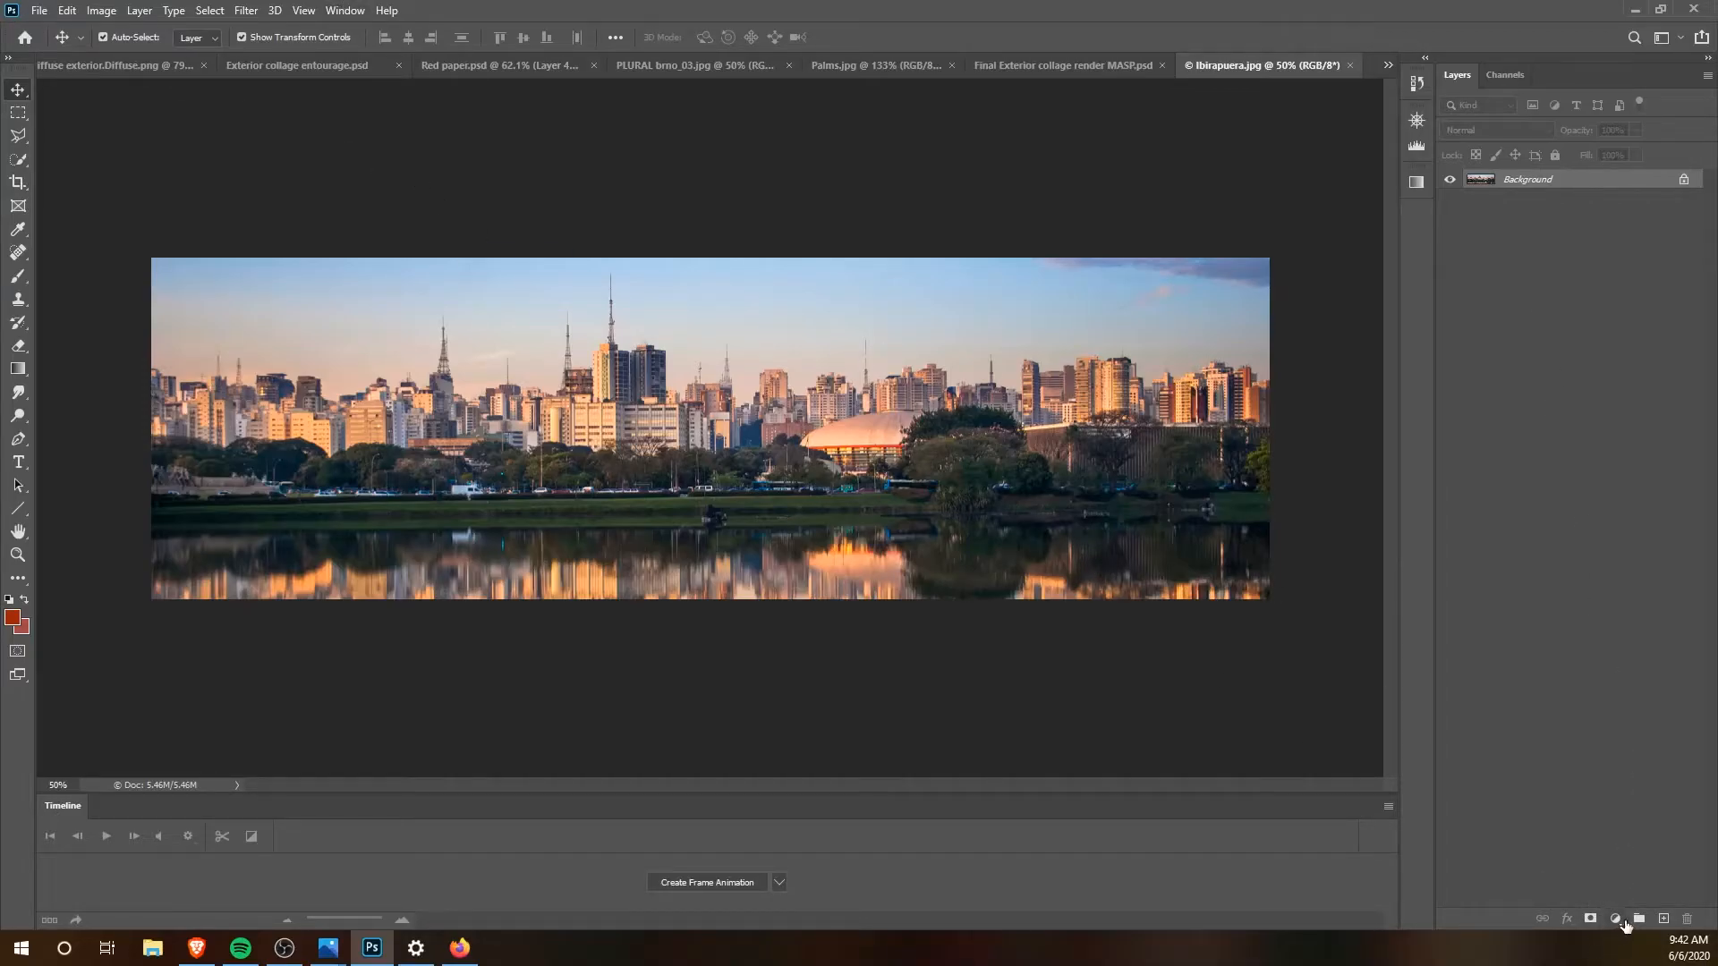
Step: Add a Color Lookup adjustment layer using the Moonlight.3DL 3DLUT file to the skyline photo
click(1624, 922)
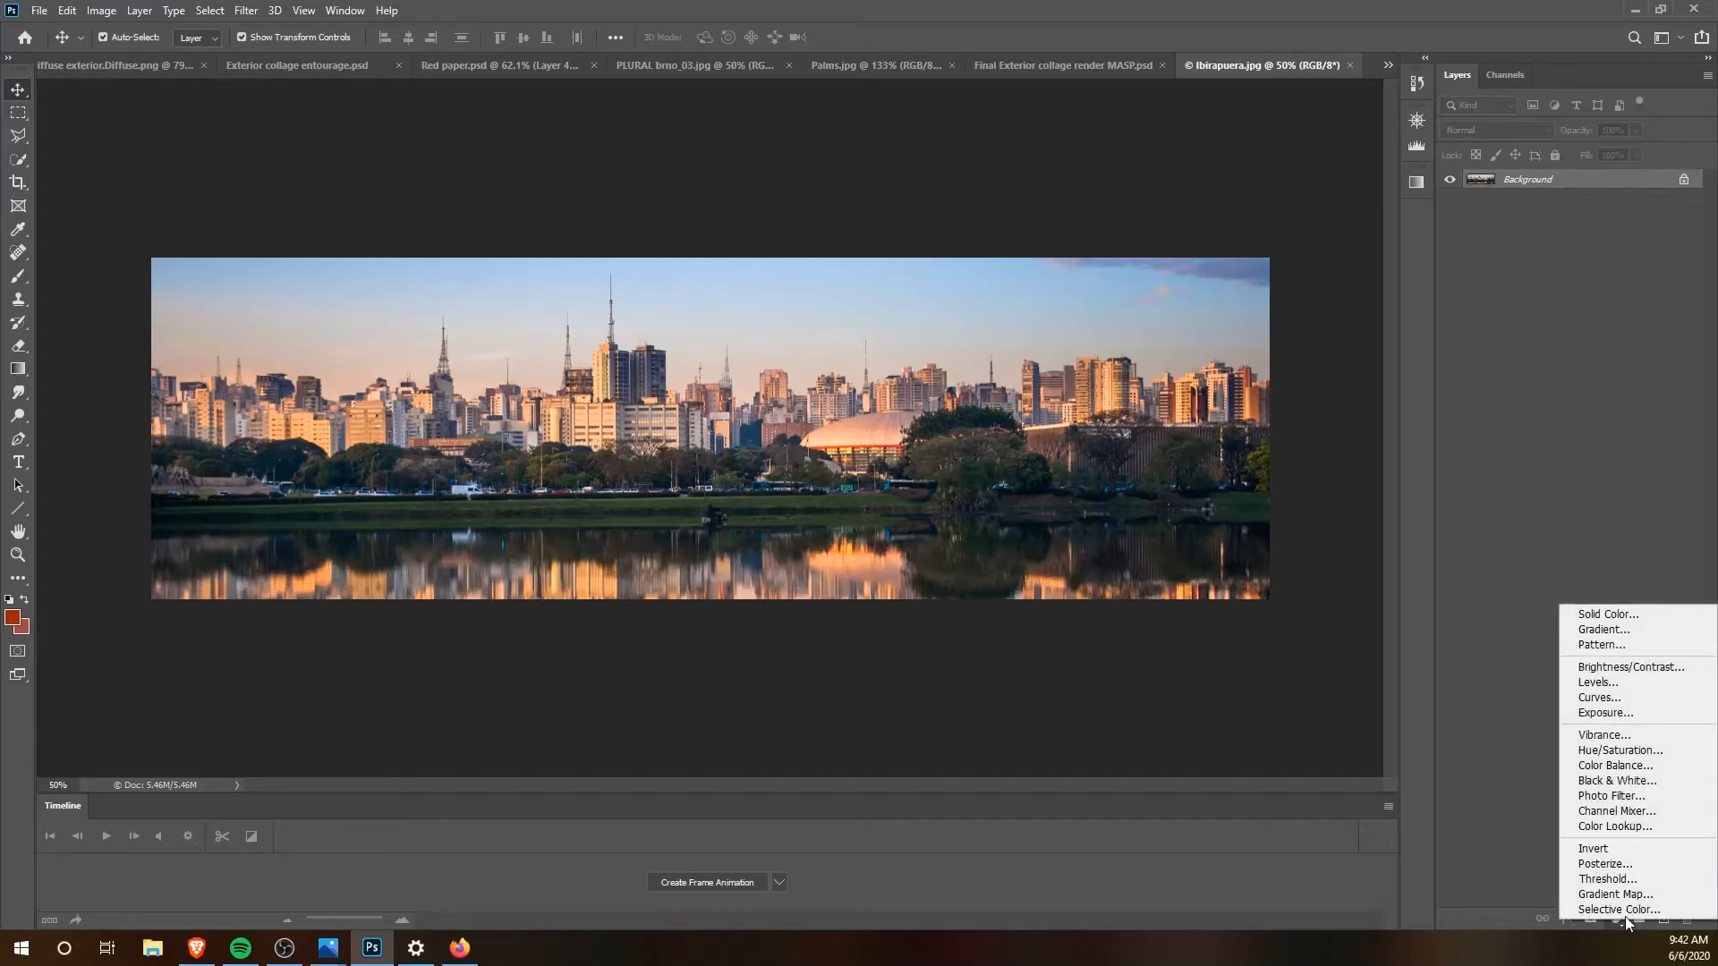
click(1624, 827)
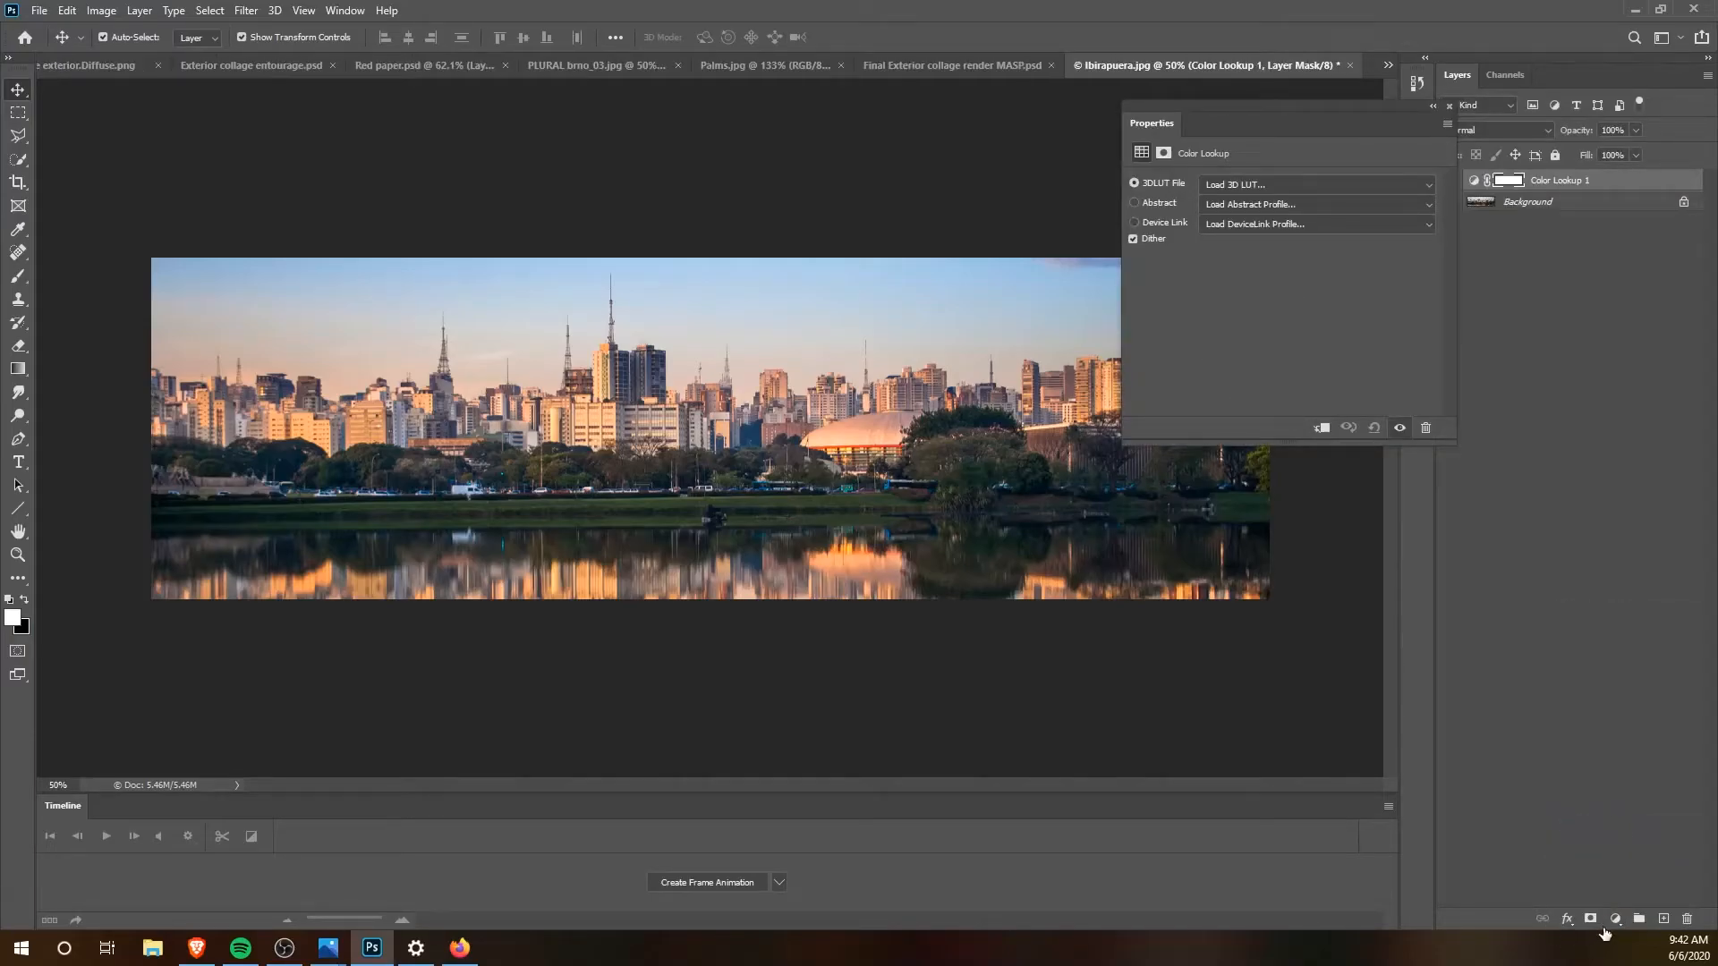
click(1308, 186)
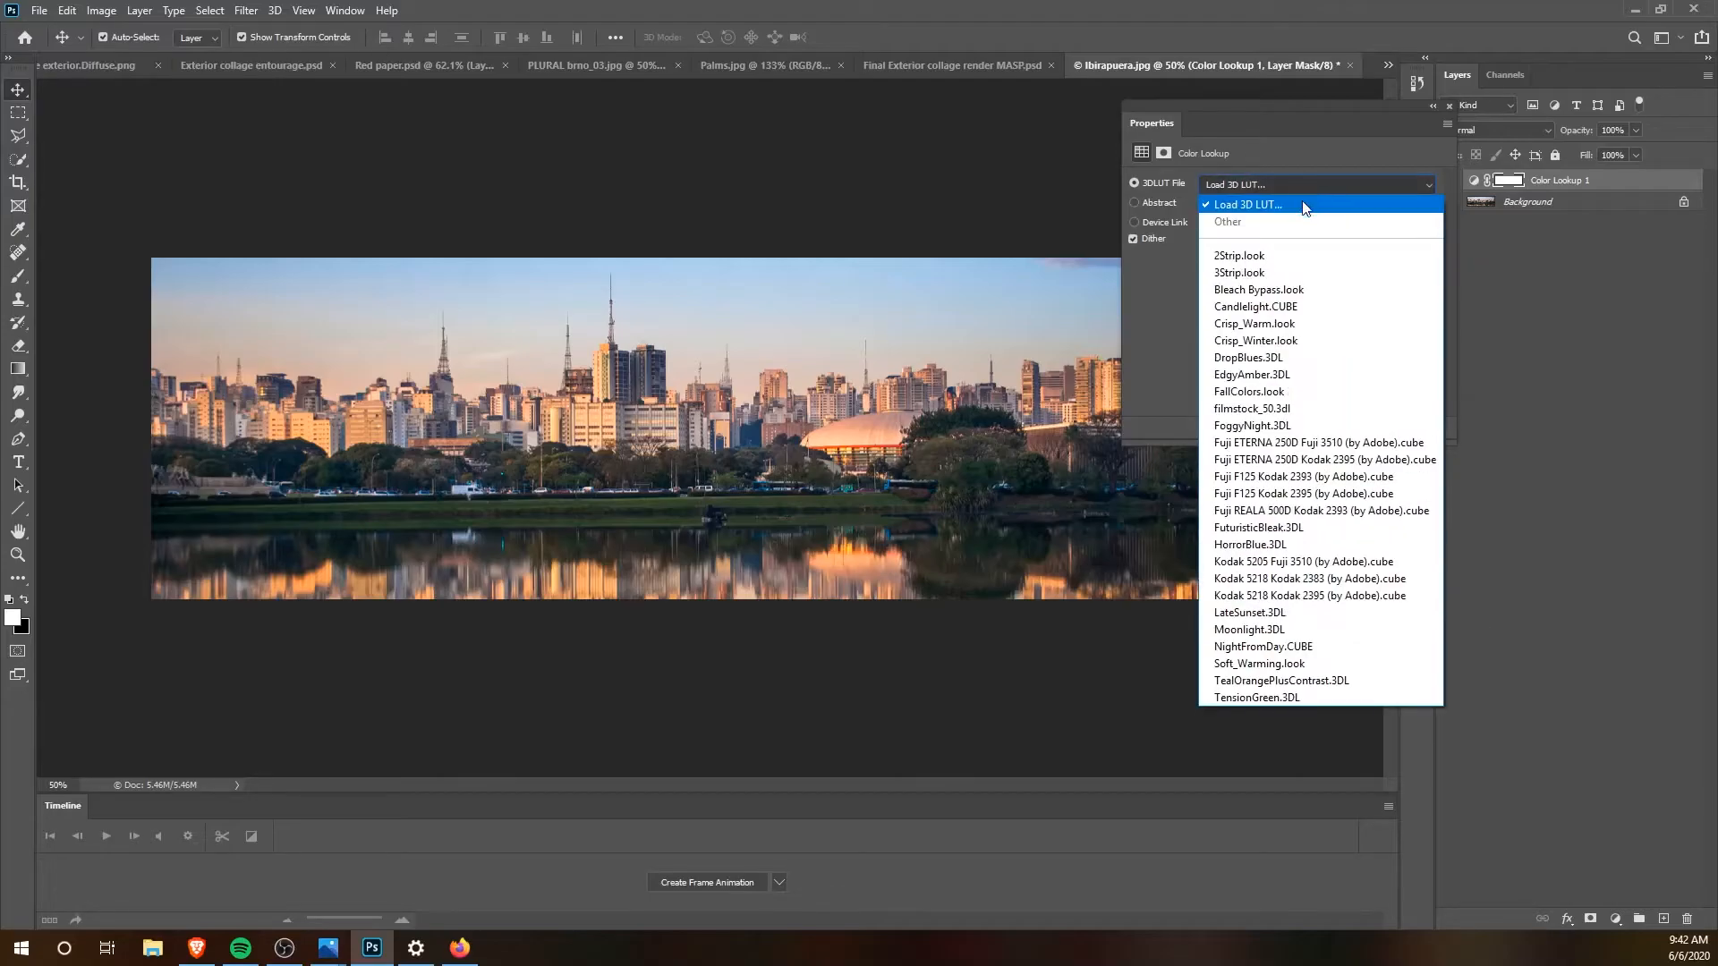
click(1295, 632)
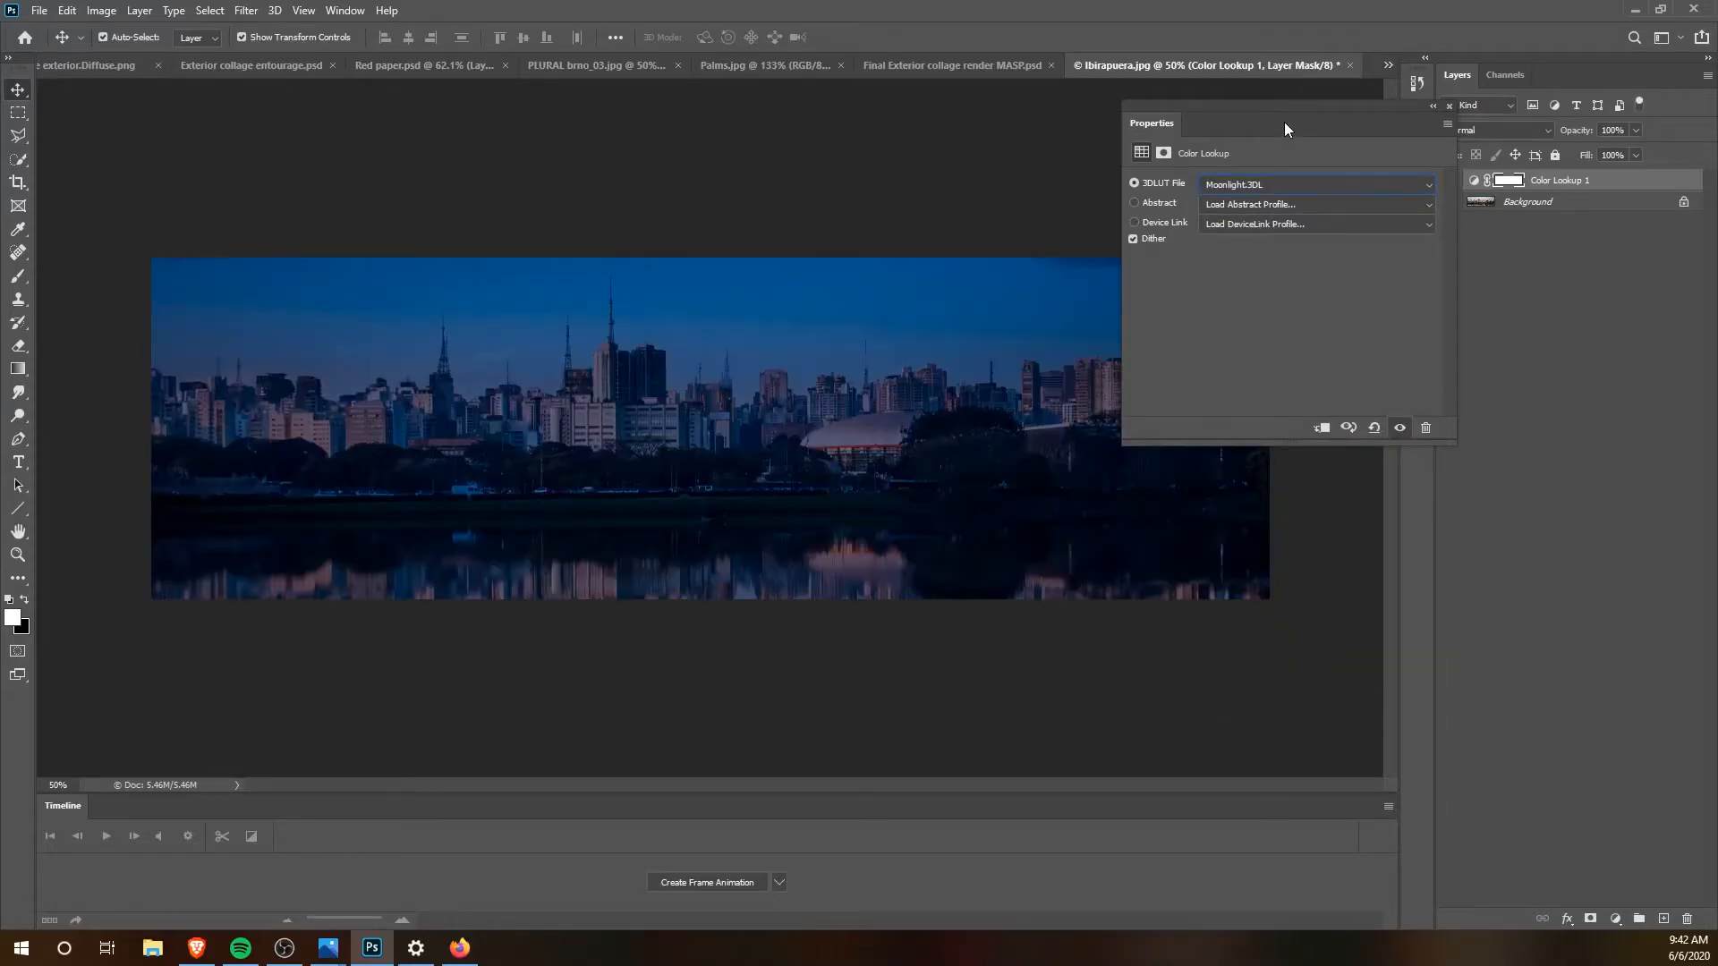
drag(1285, 122, 1373, 133)
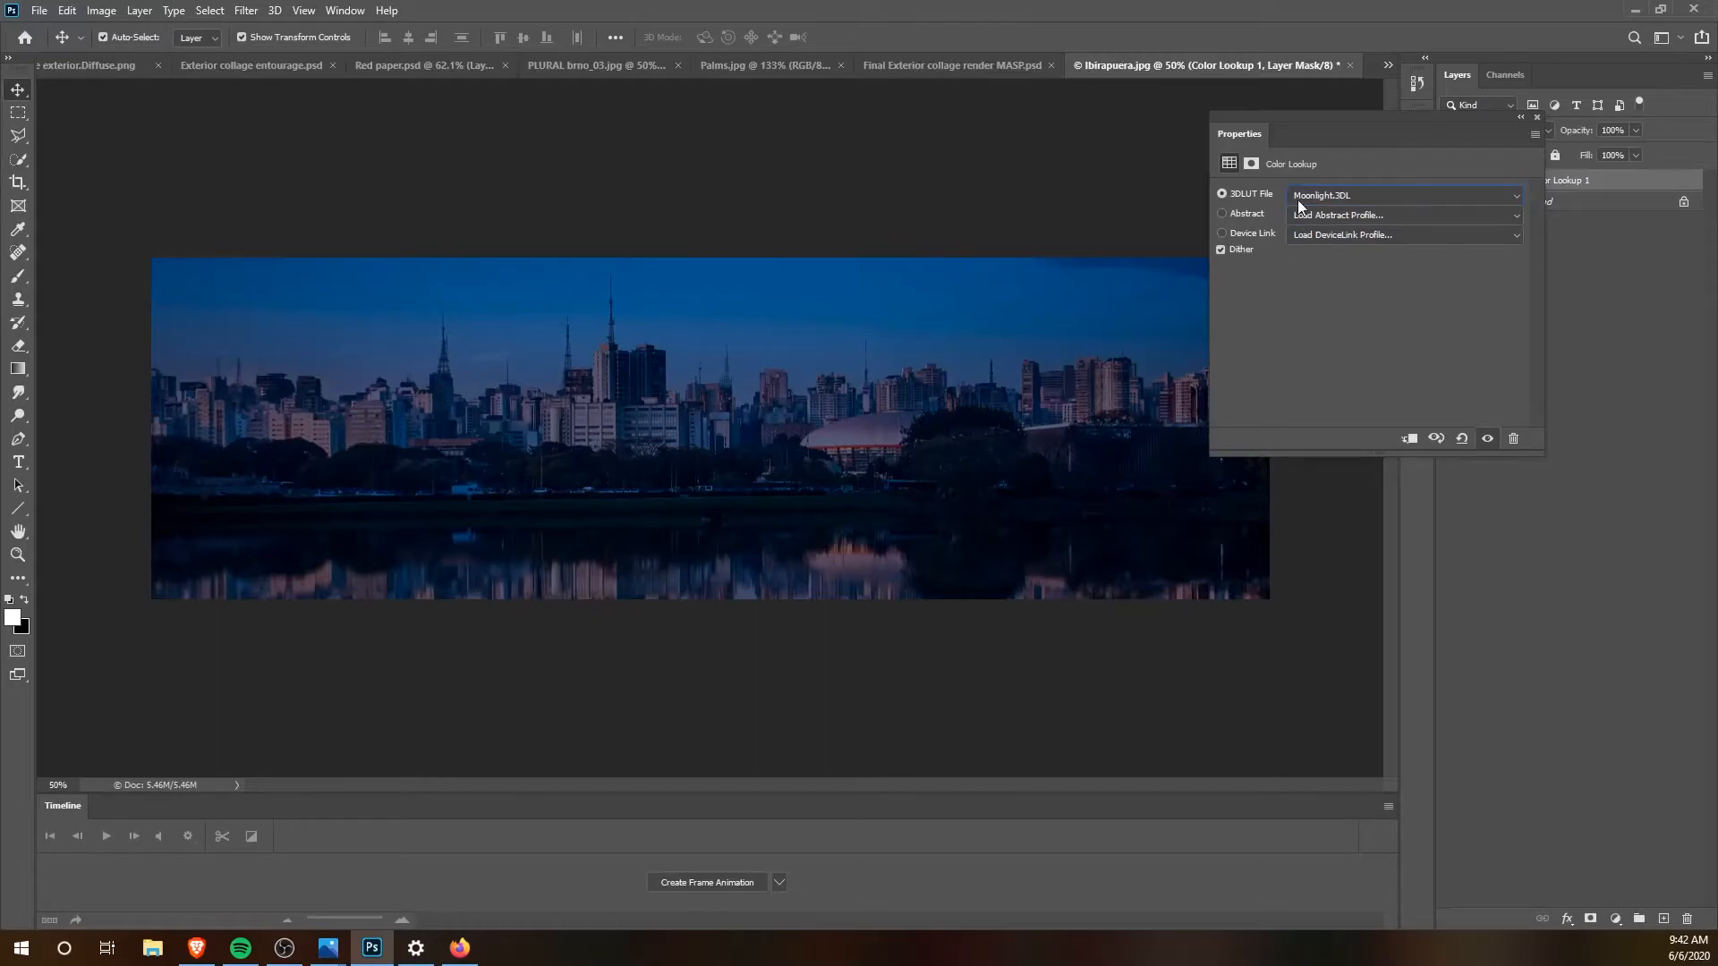
click(1537, 118)
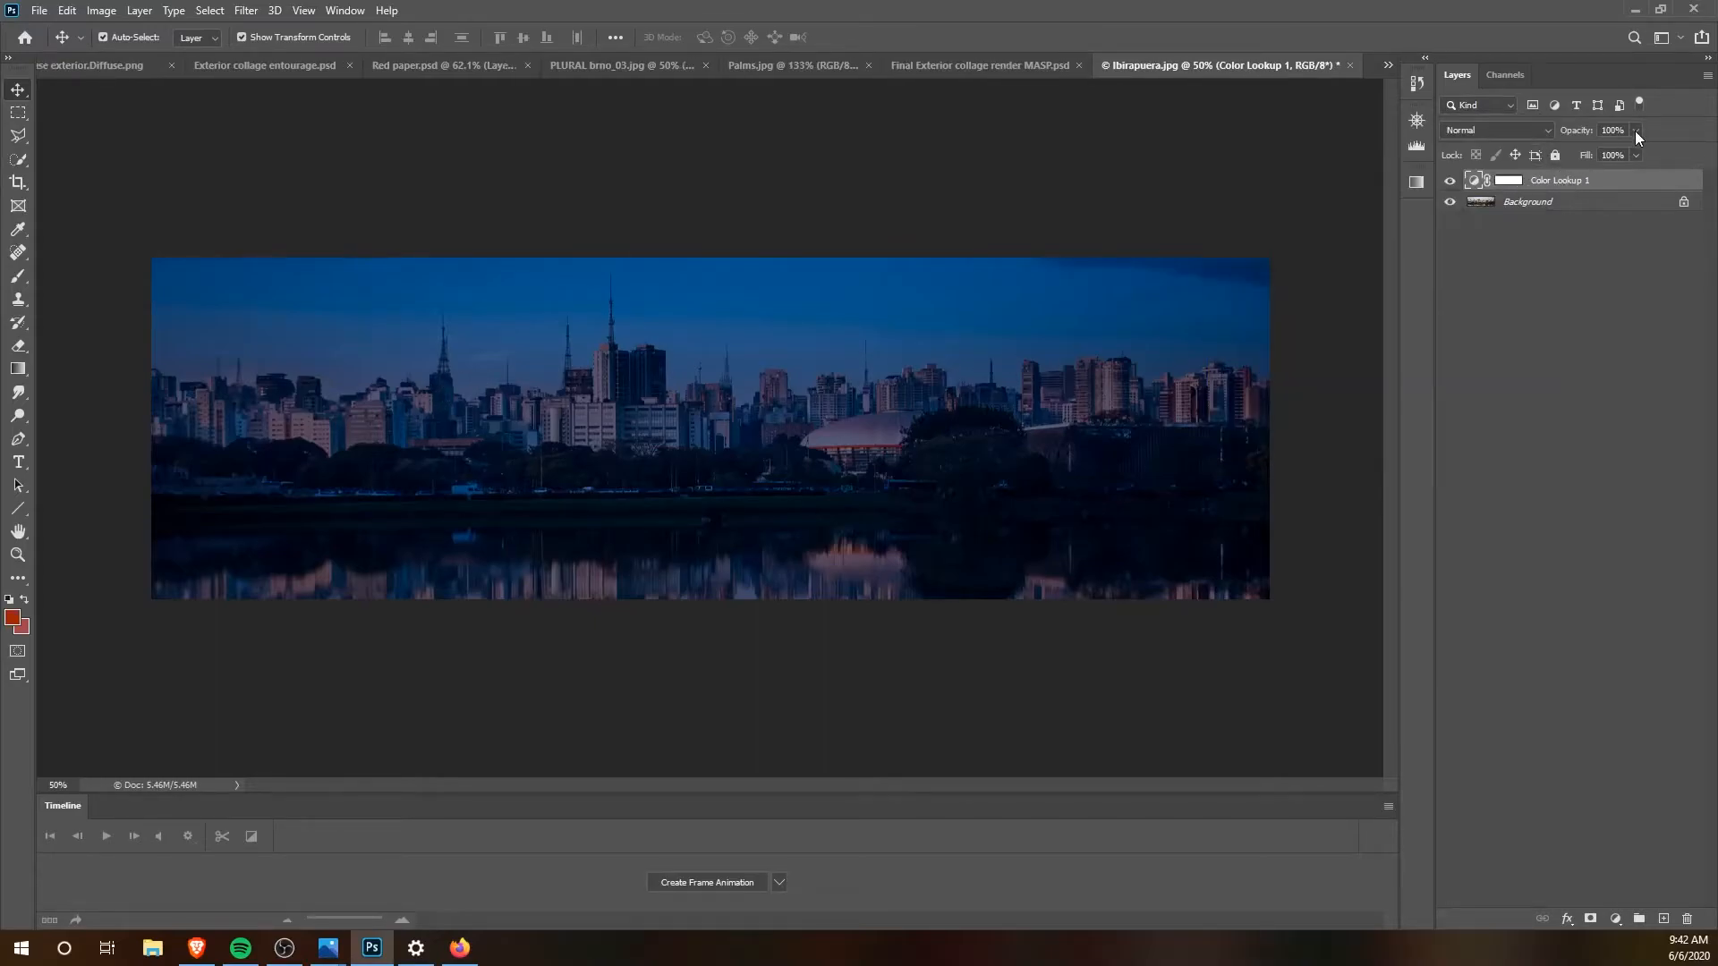
Step: Reduce the Color Lookup layer's opacity to 41%
drag(1630, 148, 1603, 154)
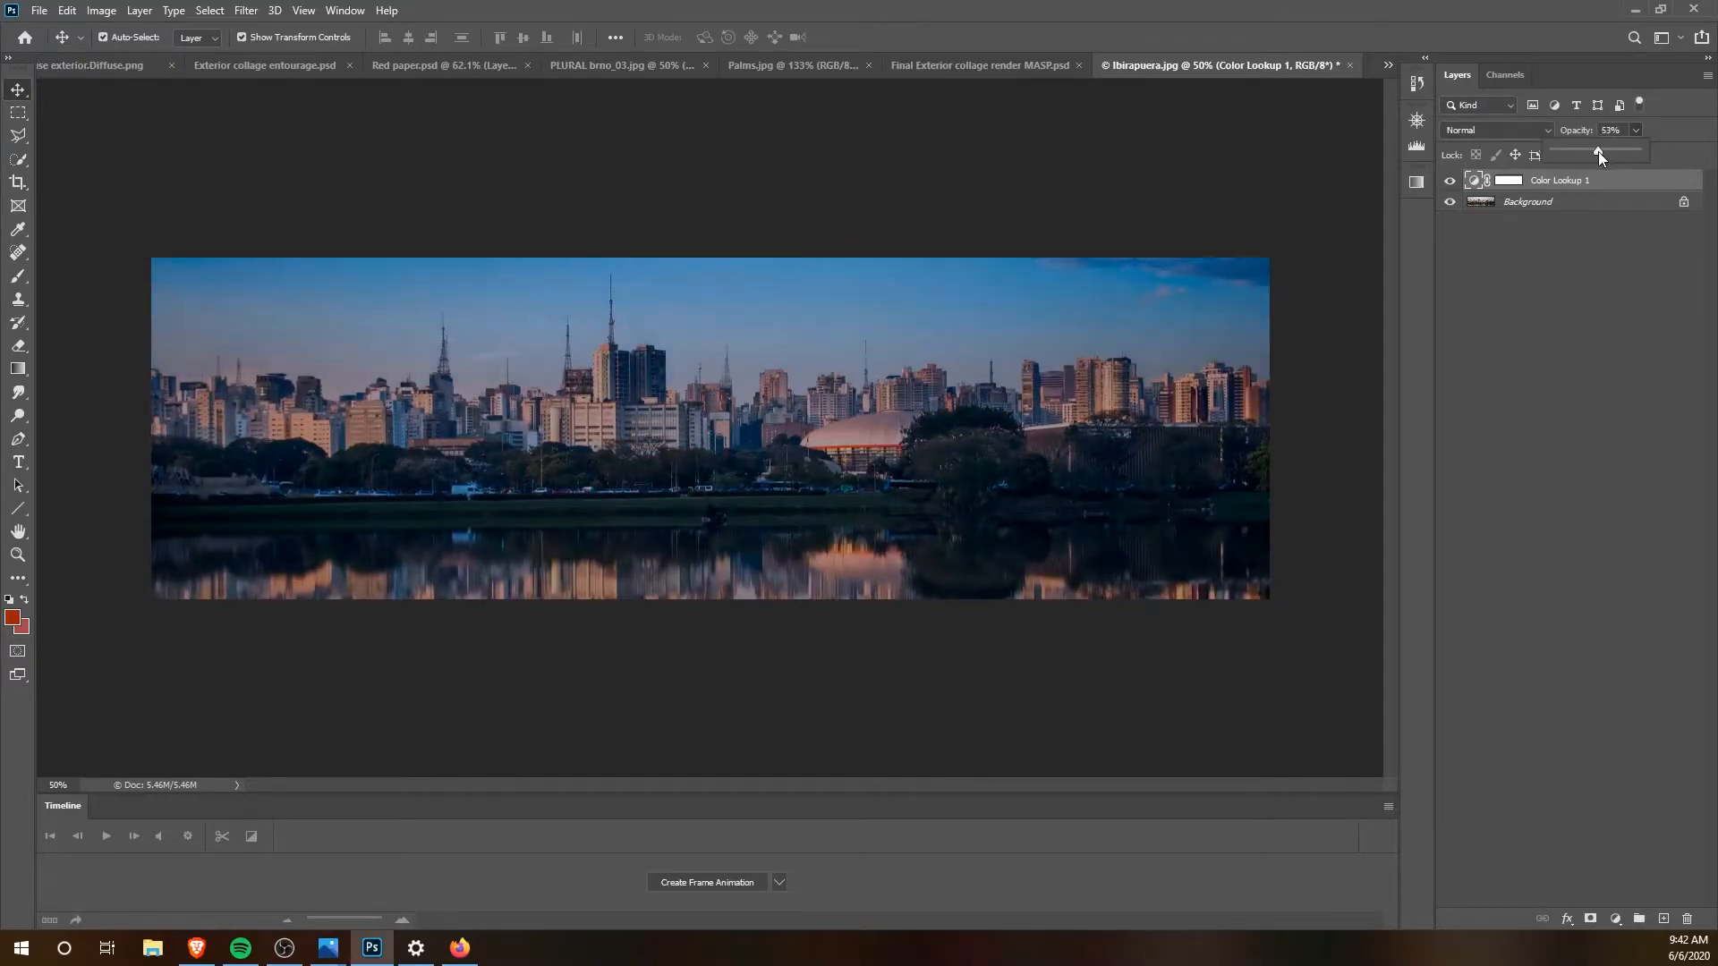
drag(1596, 152, 1588, 152)
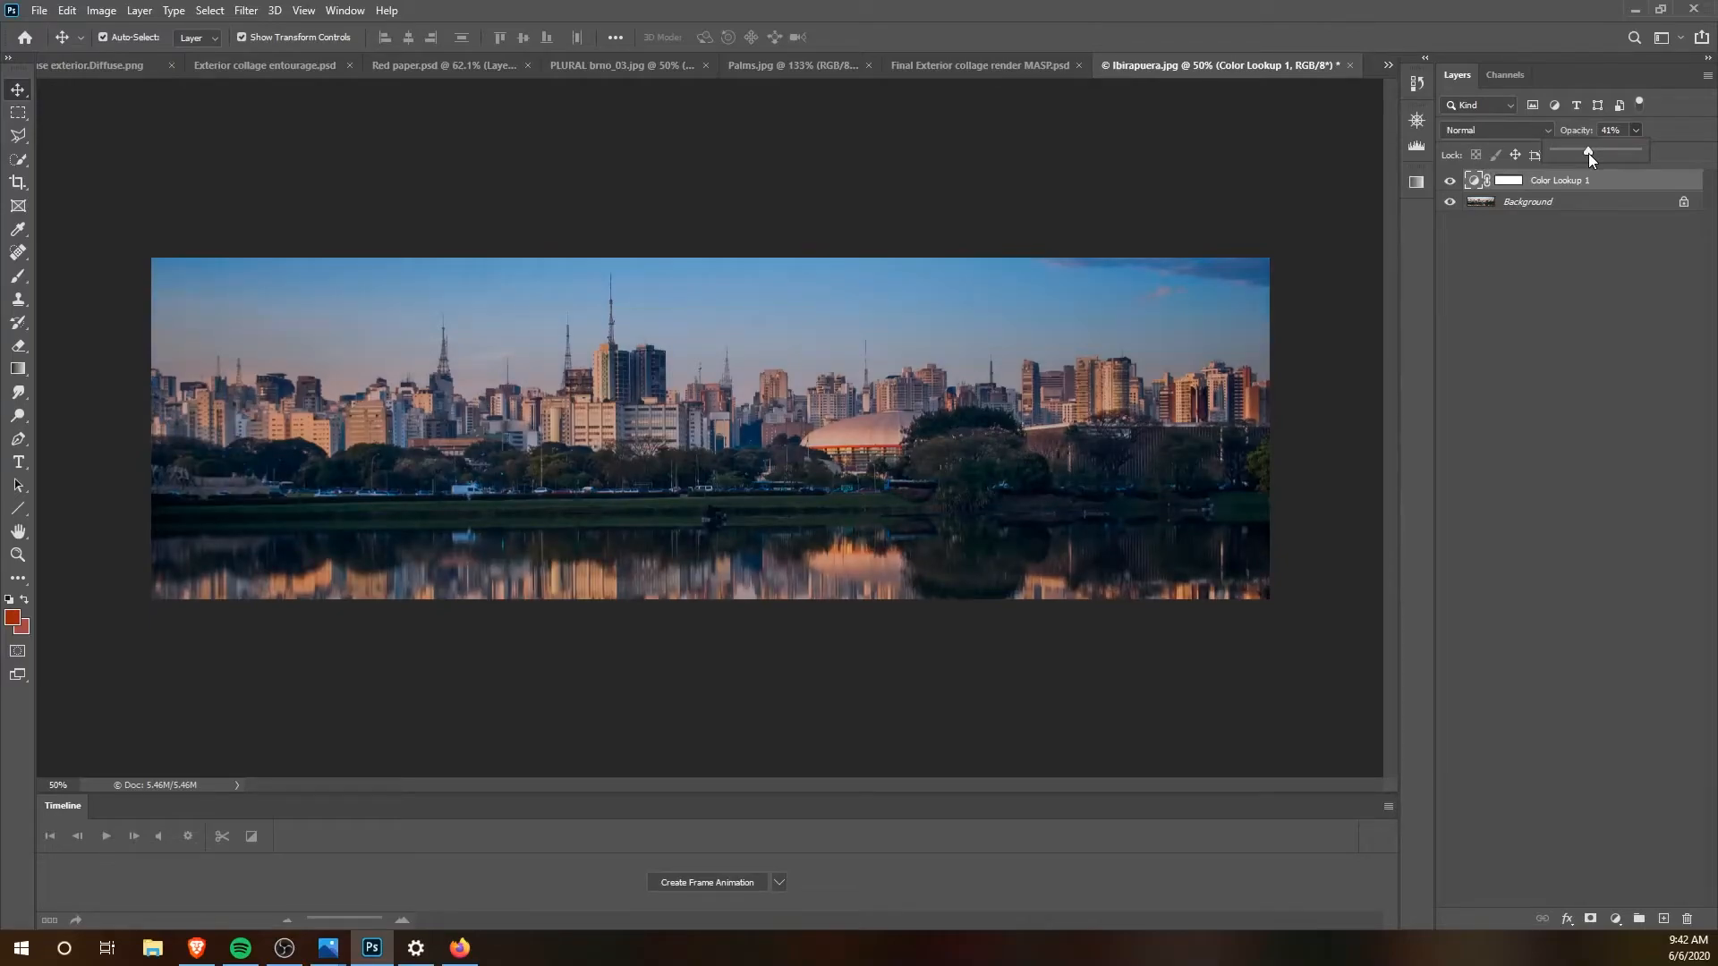
click(992, 152)
Step: Select the city, trees and water below the sky on the Background layer with the Quick Selection tool
click(1503, 200)
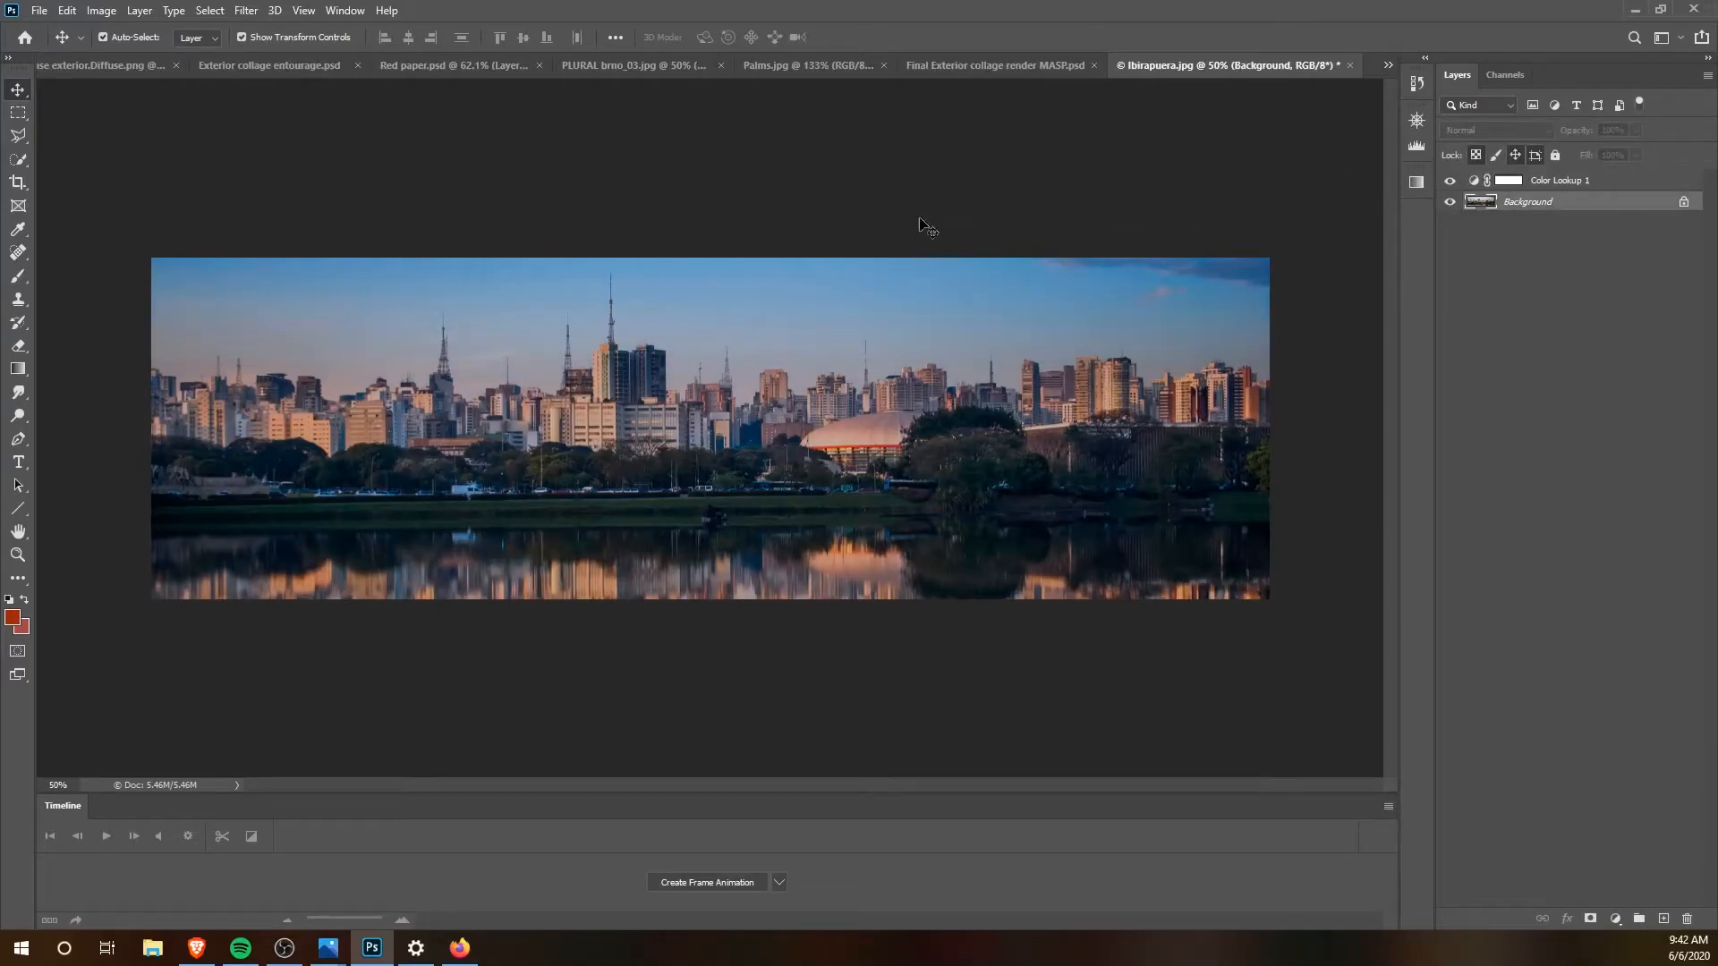
click(18, 159)
click(109, 177)
mouse_move(215, 419)
mouse_down()
mouse_move(254, 400)
mouse_move(290, 428)
mouse_move(285, 400)
mouse_move(290, 423)
mouse_move(376, 446)
mouse_move(182, 514)
mouse_move(336, 515)
mouse_move(467, 512)
mouse_move(457, 492)
mouse_move(521, 501)
mouse_move(440, 379)
mouse_move(466, 432)
mouse_move(594, 431)
mouse_move(612, 384)
mouse_move(631, 395)
mouse_move(583, 385)
mouse_move(631, 423)
mouse_move(731, 449)
mouse_move(675, 420)
mouse_move(728, 392)
mouse_move(733, 415)
mouse_move(777, 417)
mouse_move(784, 485)
mouse_move(835, 409)
mouse_move(812, 376)
mouse_move(839, 488)
mouse_move(888, 449)
mouse_move(869, 400)
mouse_move(927, 390)
mouse_up()
mouse_move(1017, 450)
mouse_down()
mouse_move(899, 490)
mouse_move(1047, 446)
mouse_move(1019, 412)
mouse_move(1040, 388)
mouse_move(1069, 408)
mouse_move(1092, 380)
mouse_move(1126, 411)
mouse_move(1190, 413)
mouse_move(1229, 392)
mouse_move(1175, 383)
mouse_up()
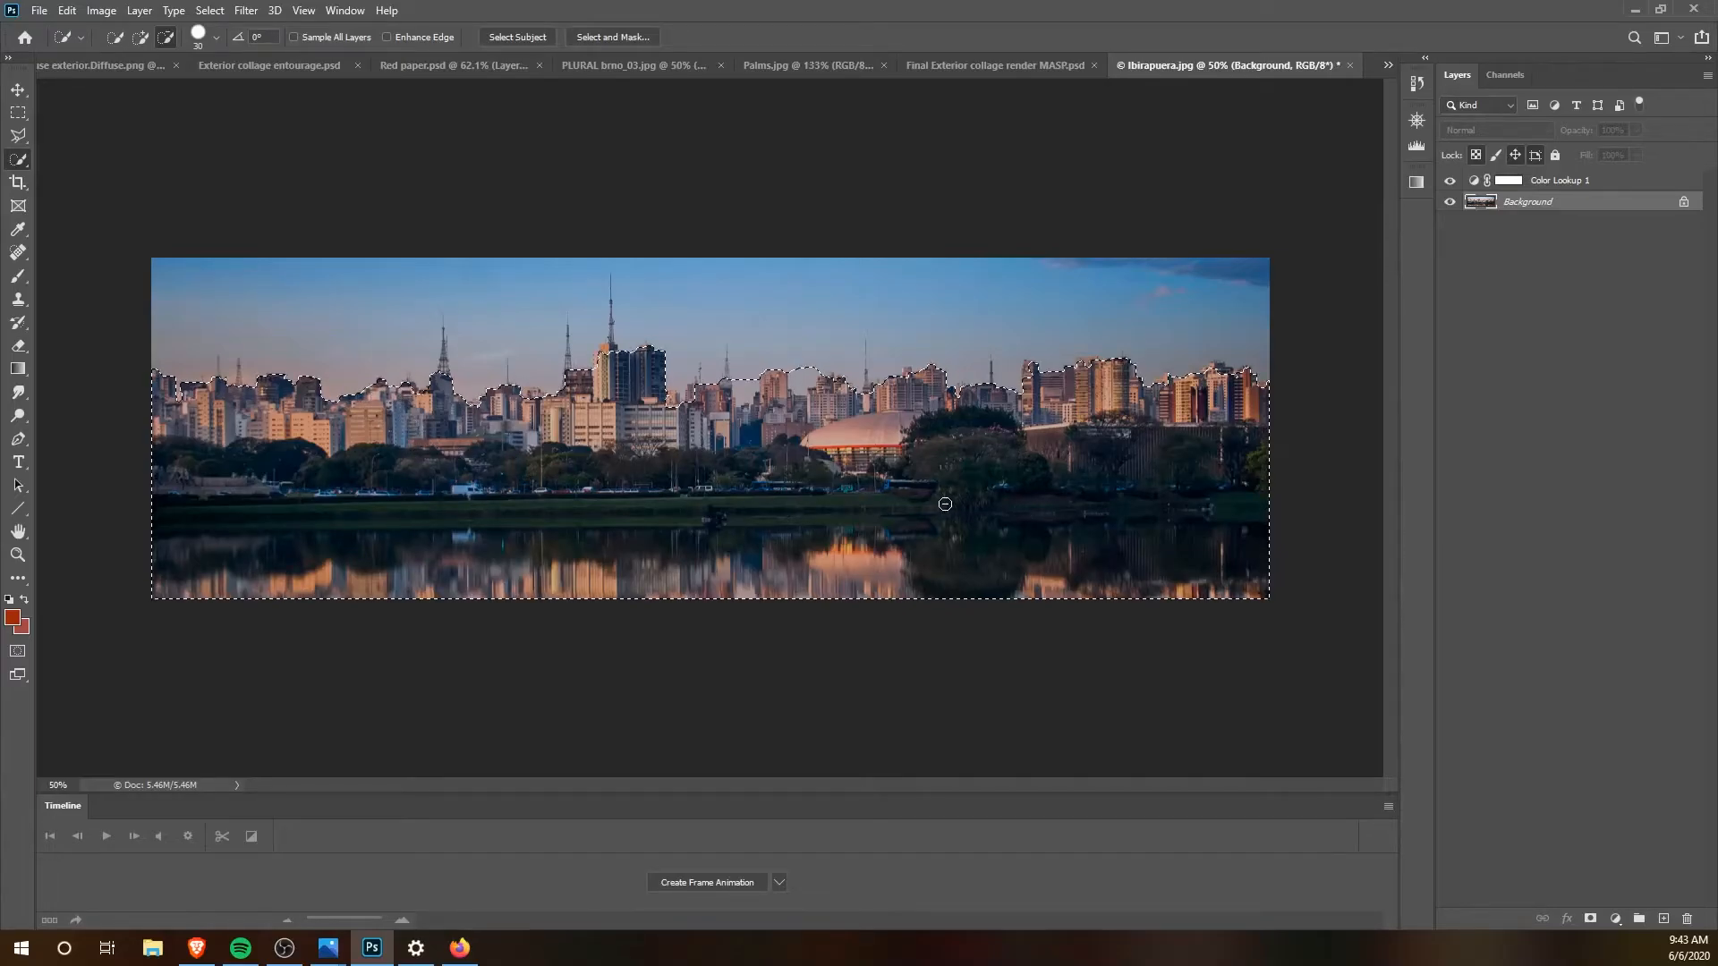
Step: Exclude the water reflection from the selection by painting over a rectangular strip of it in Quick Mask mode
key(q)
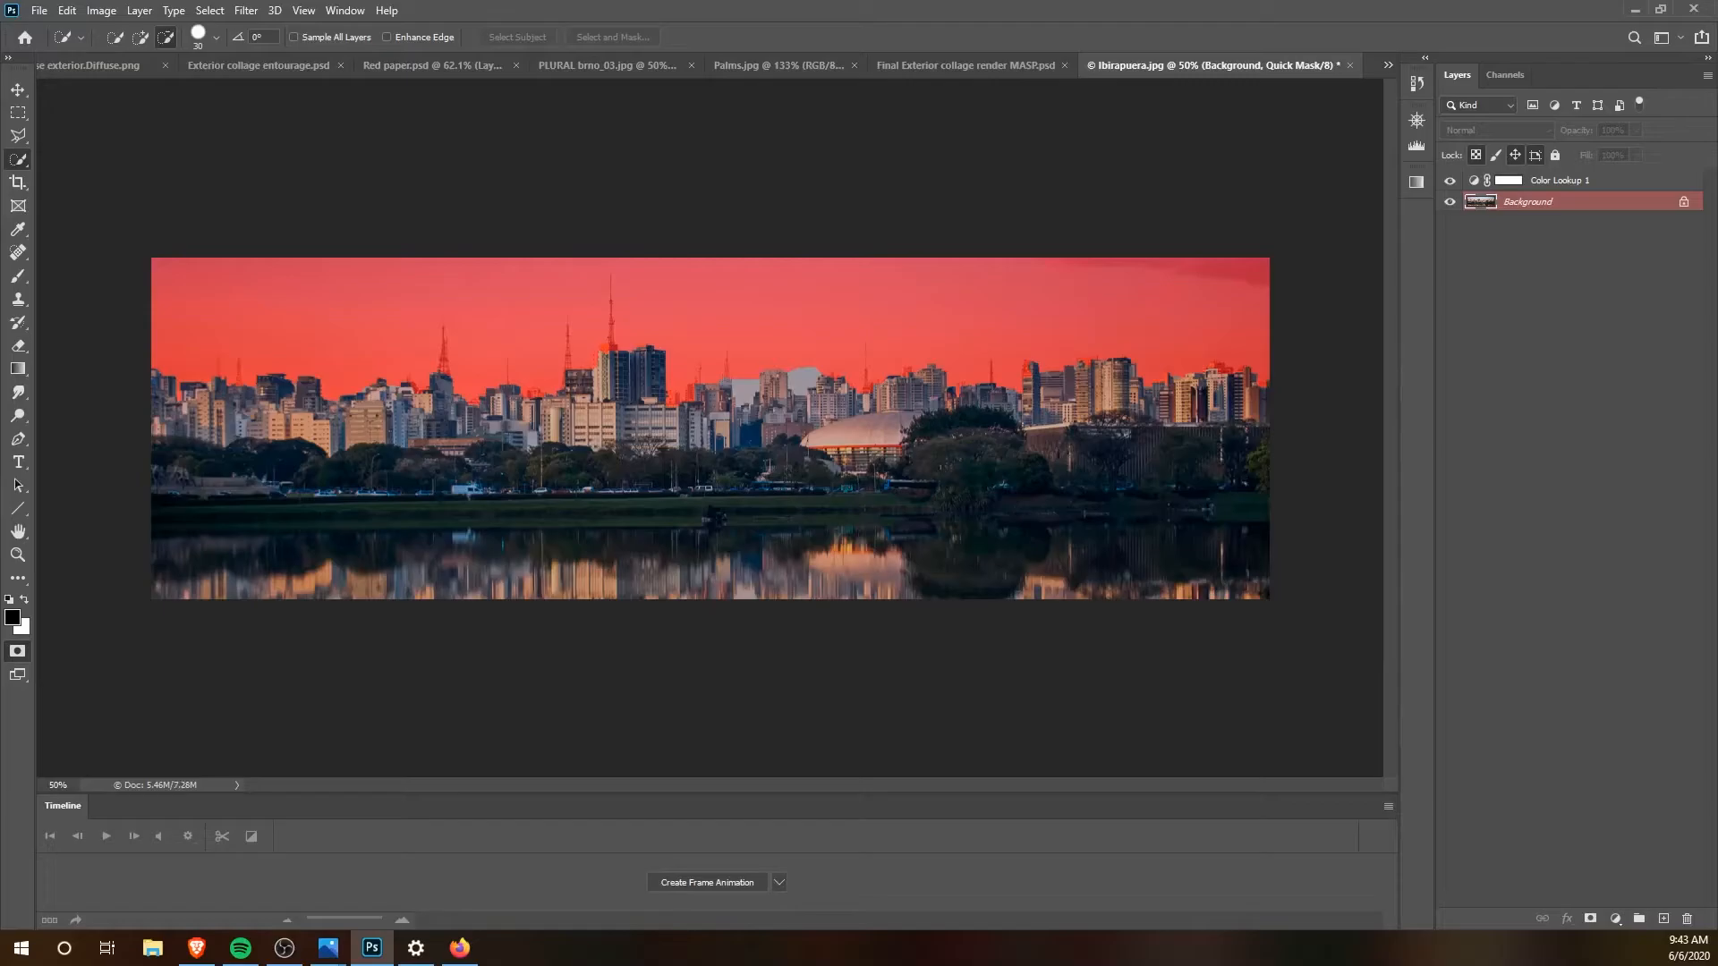
click(18, 114)
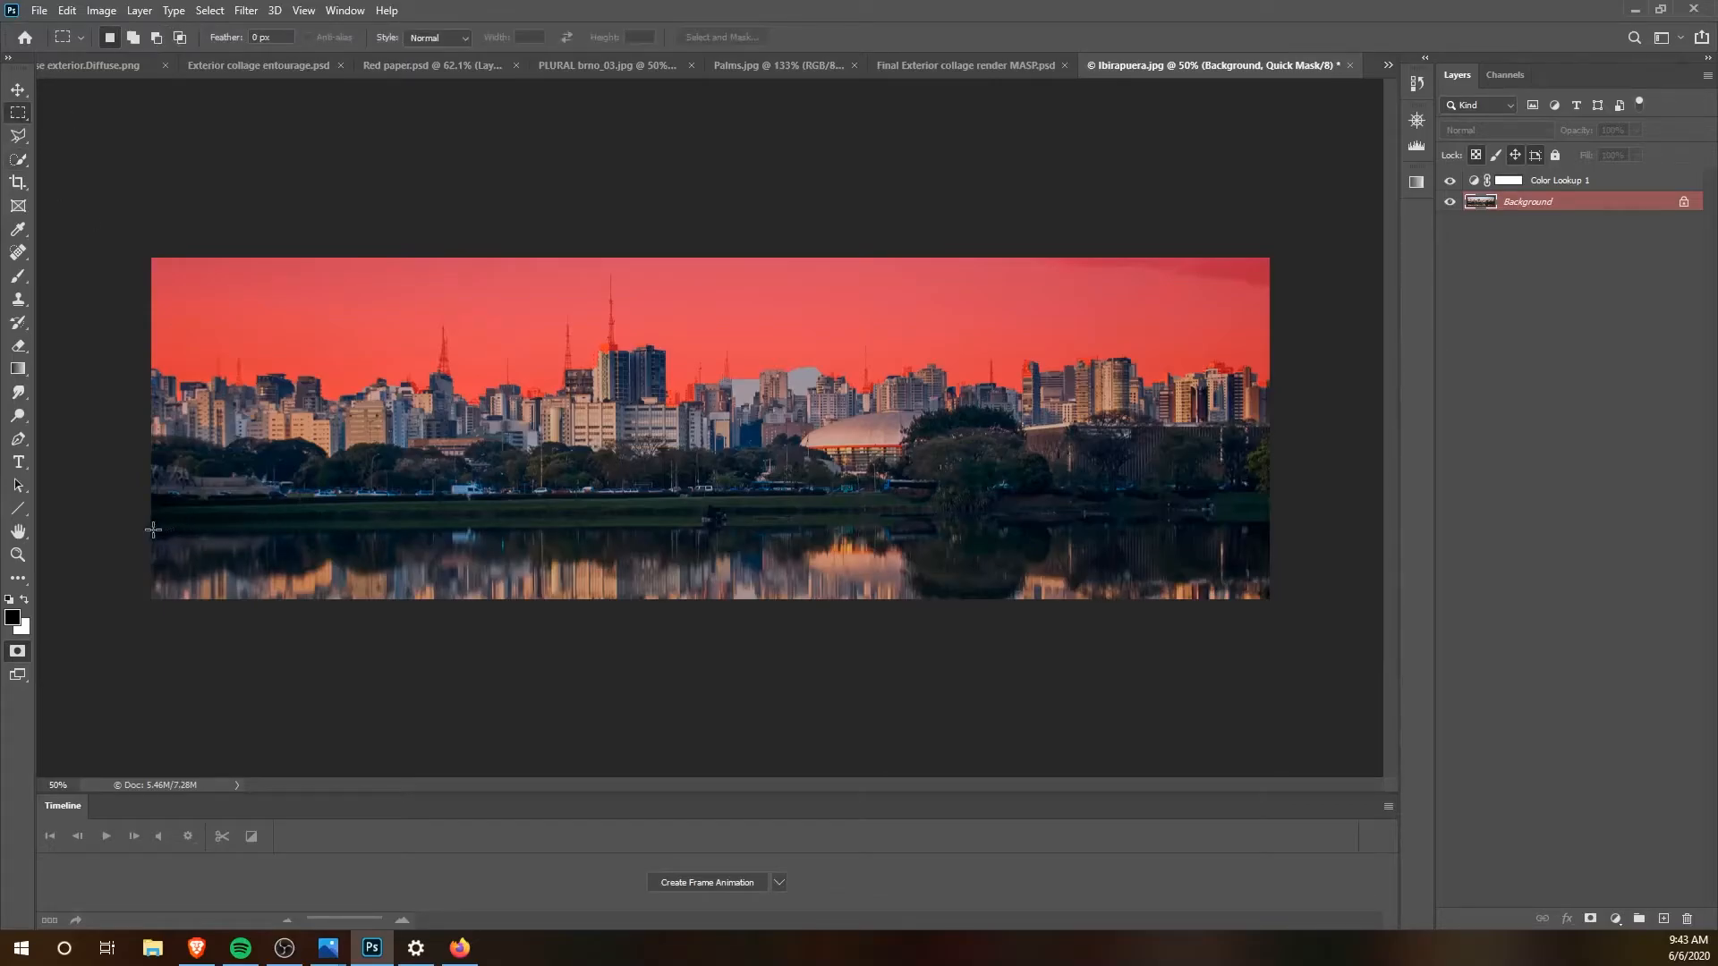
drag(152, 526, 1323, 628)
click(18, 276)
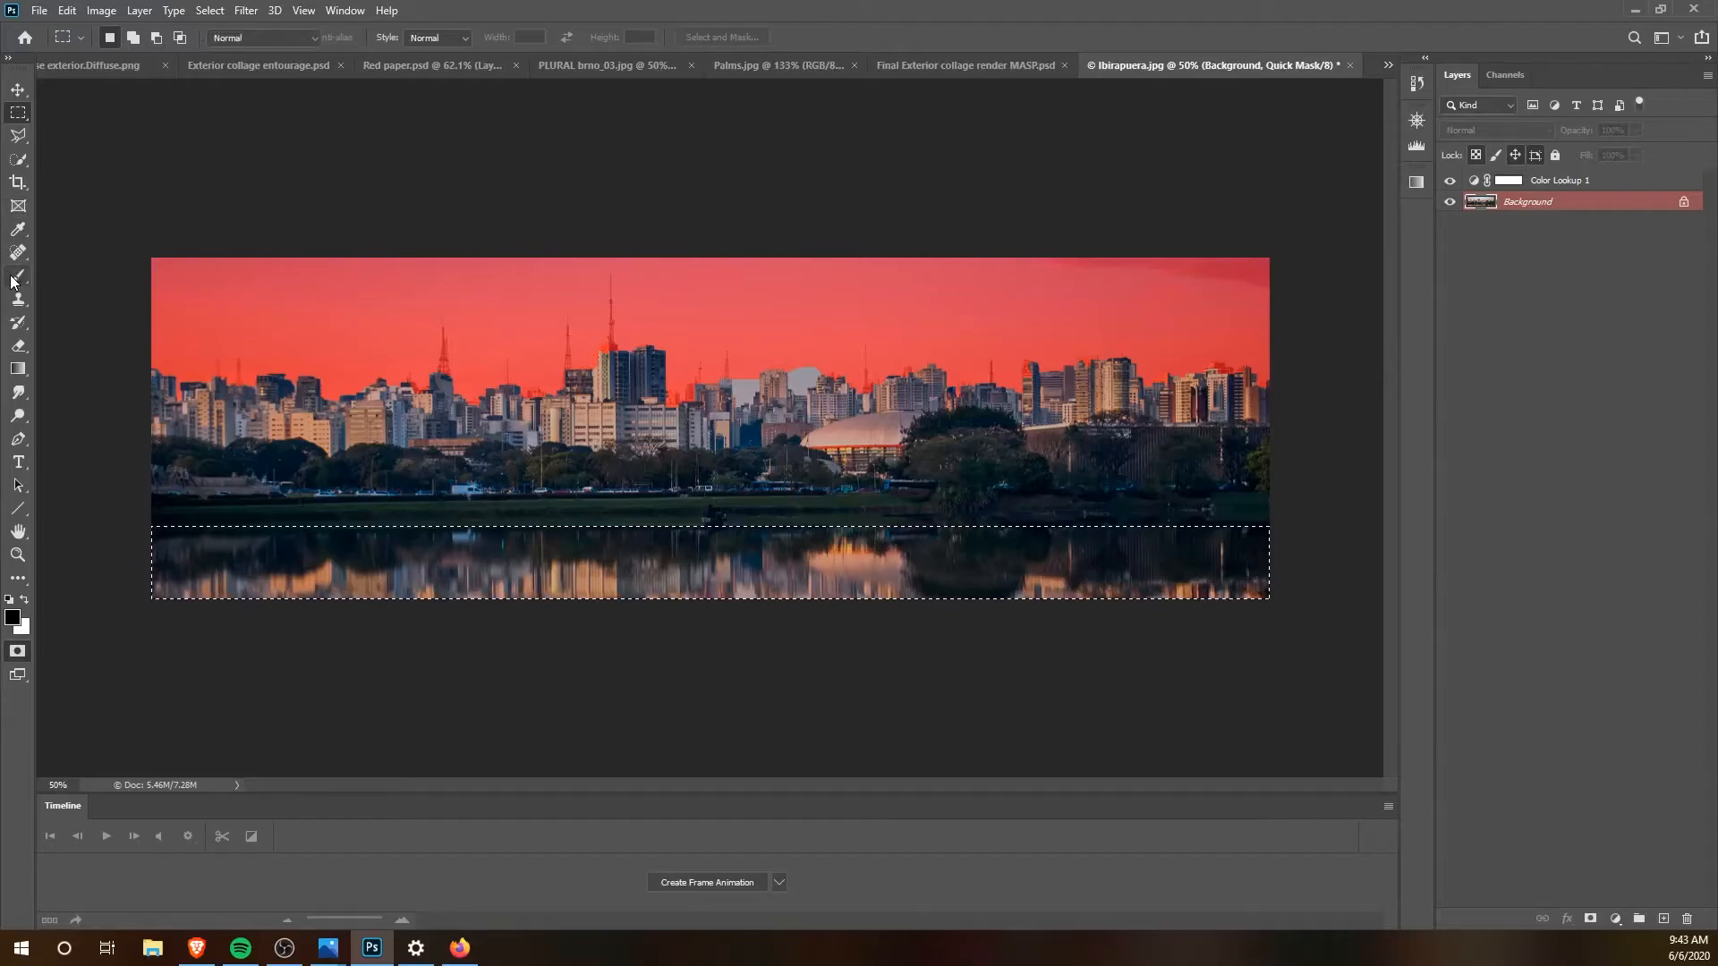
mouse_move(285, 581)
mouse_down()
mouse_move(36, 542)
mouse_move(326, 556)
mouse_up()
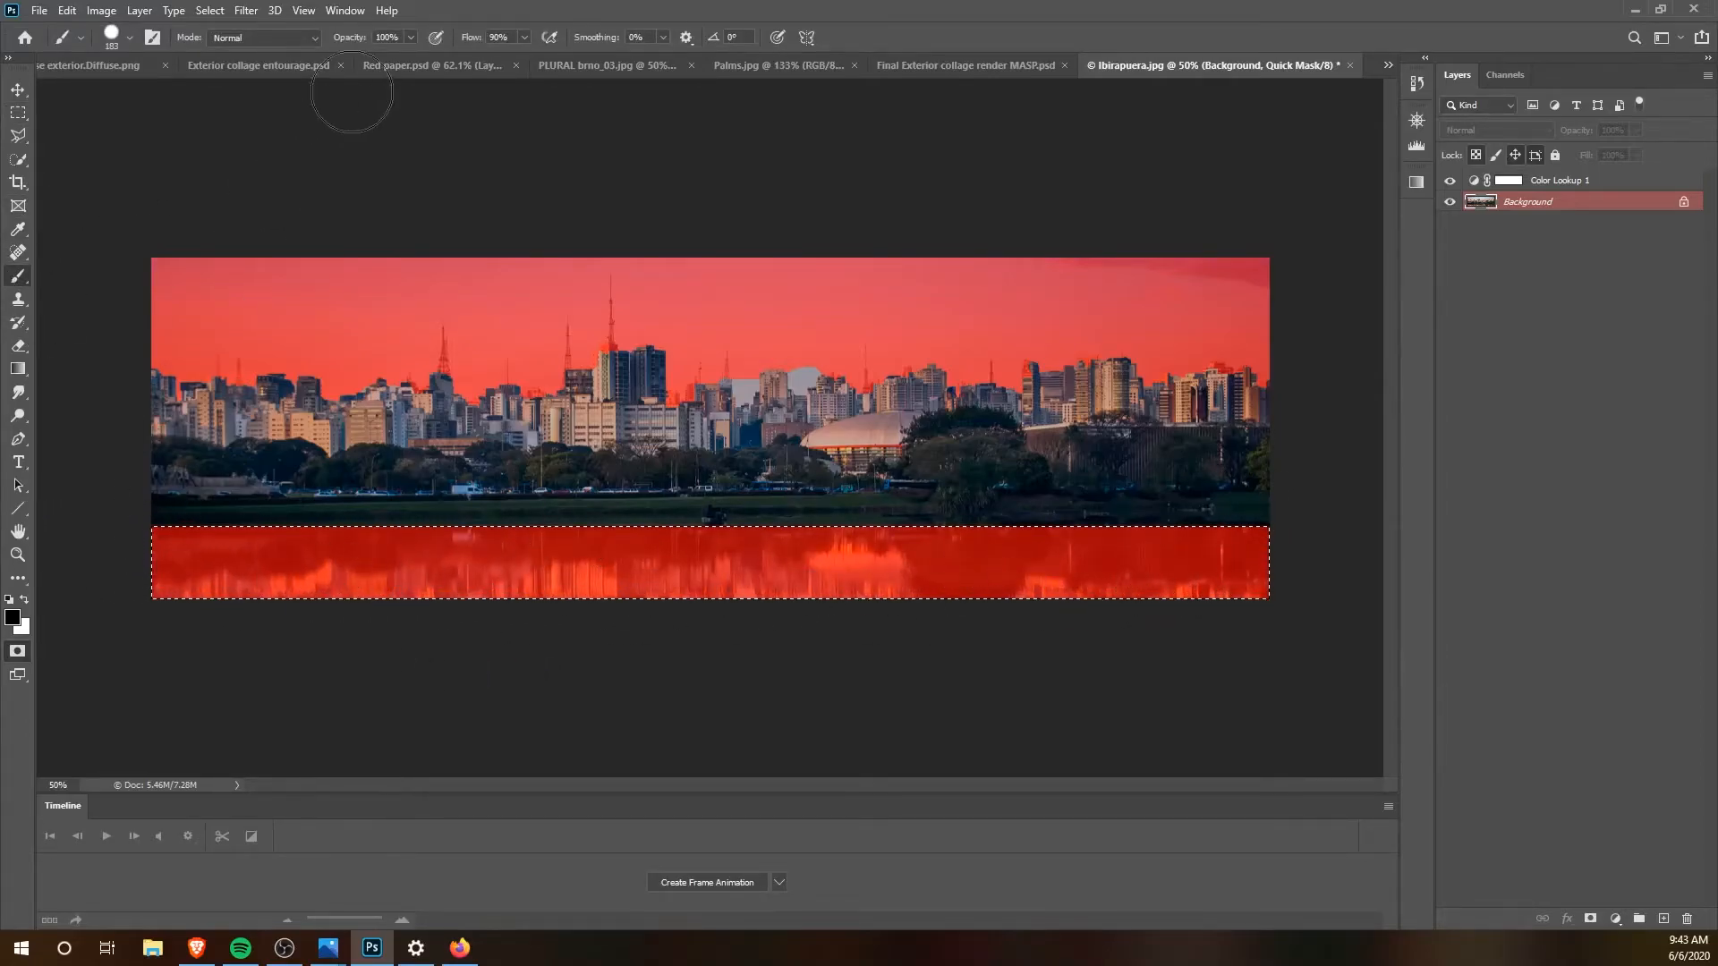
key(q)
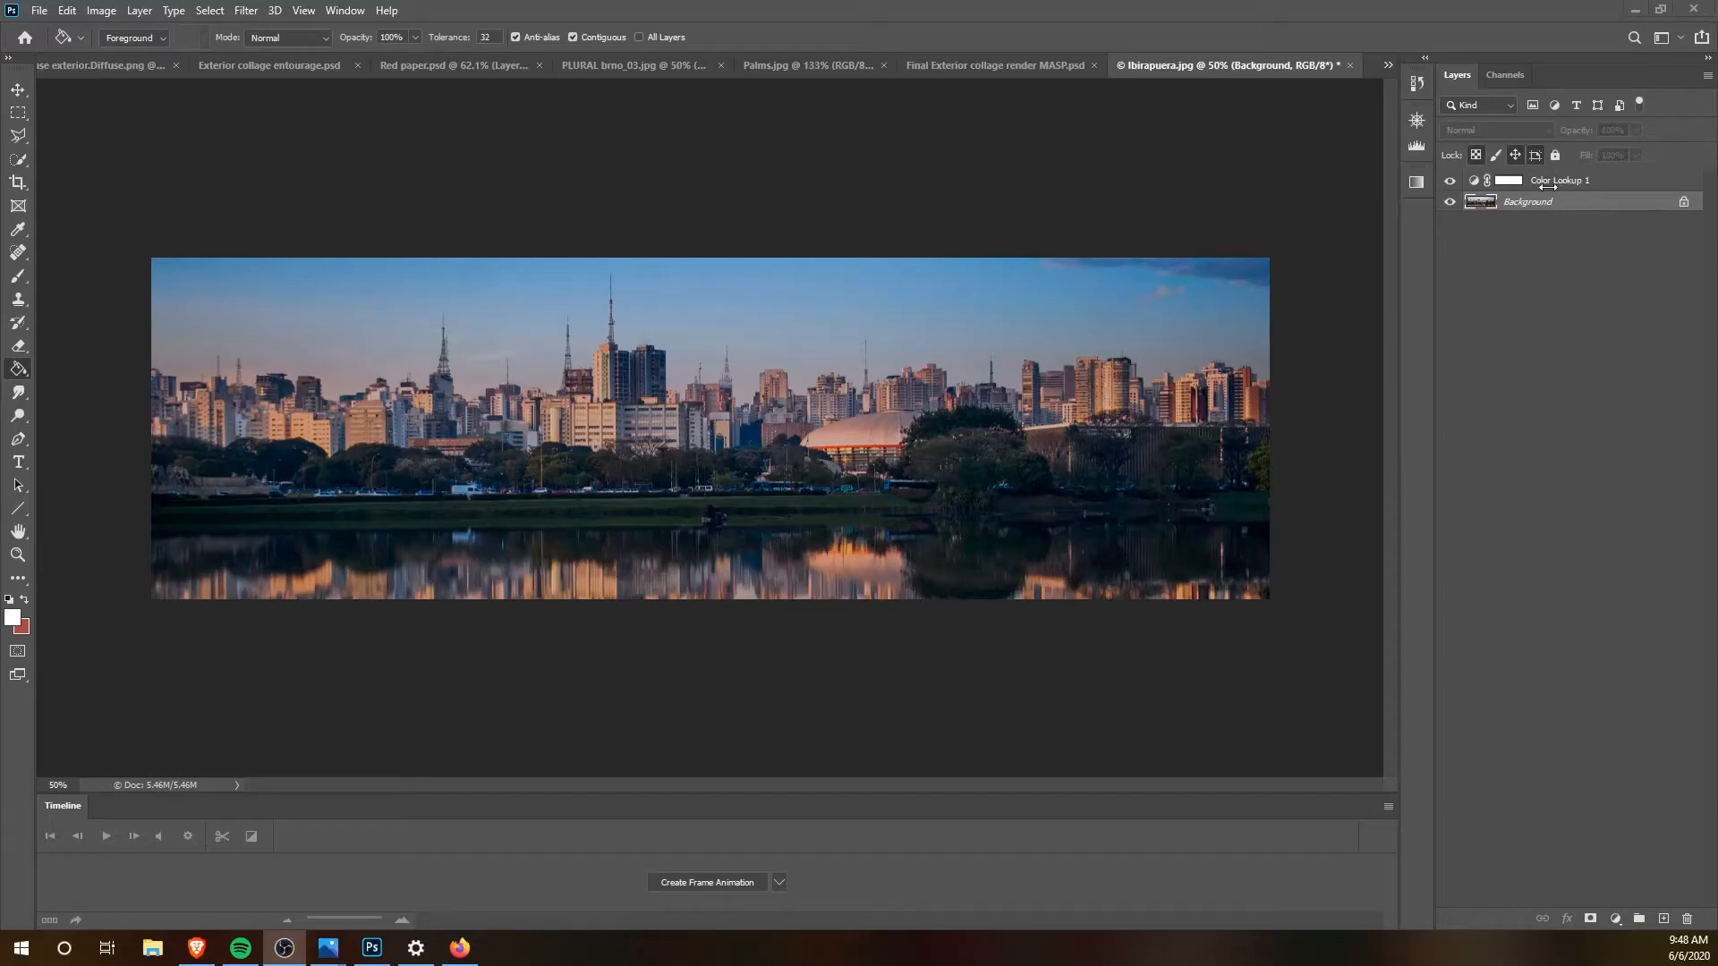
Step: Merge the Color Lookup 1 and Background layers of Ibirapuera.jpg
click(1549, 185)
click(1549, 185)
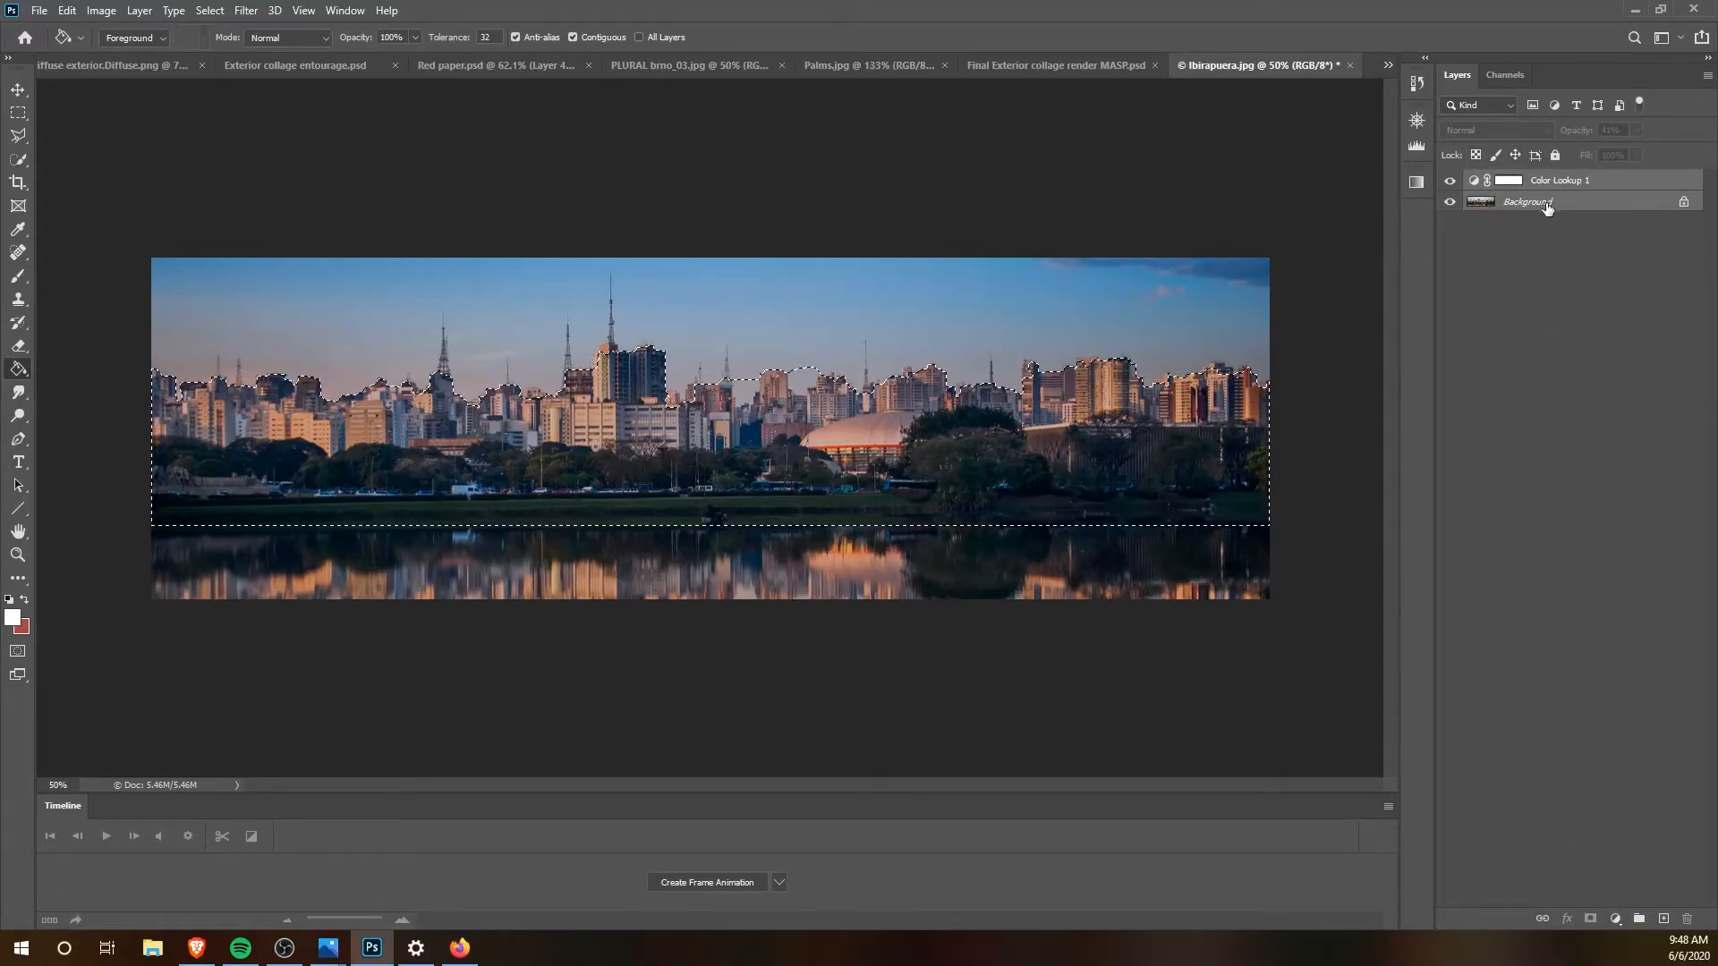
right_click(1547, 206)
click(1588, 335)
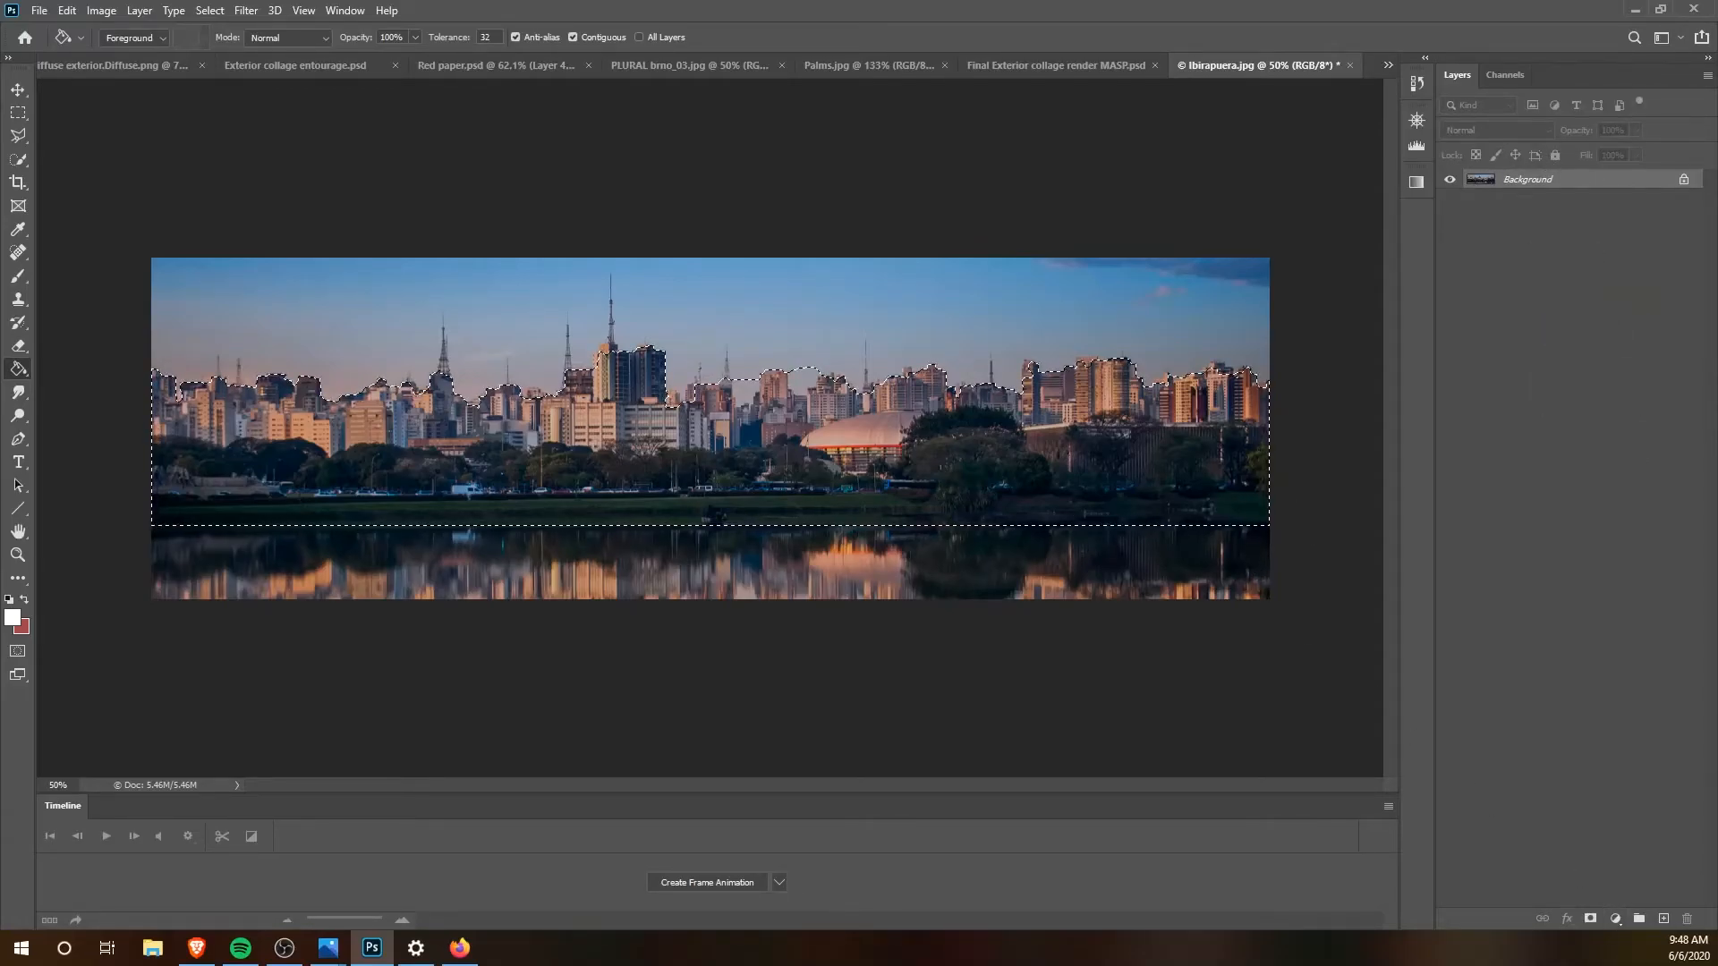
Step: Move the selected skyline into diffuse exterior.Diffuse.png, scale it down, and order its layer directly below Background trees
click(17, 90)
mouse_move(891, 444)
mouse_down()
mouse_move(598, 373)
mouse_move(318, 74)
mouse_move(143, 74)
mouse_move(879, 444)
mouse_up()
scroll(839, 433, down, 3)
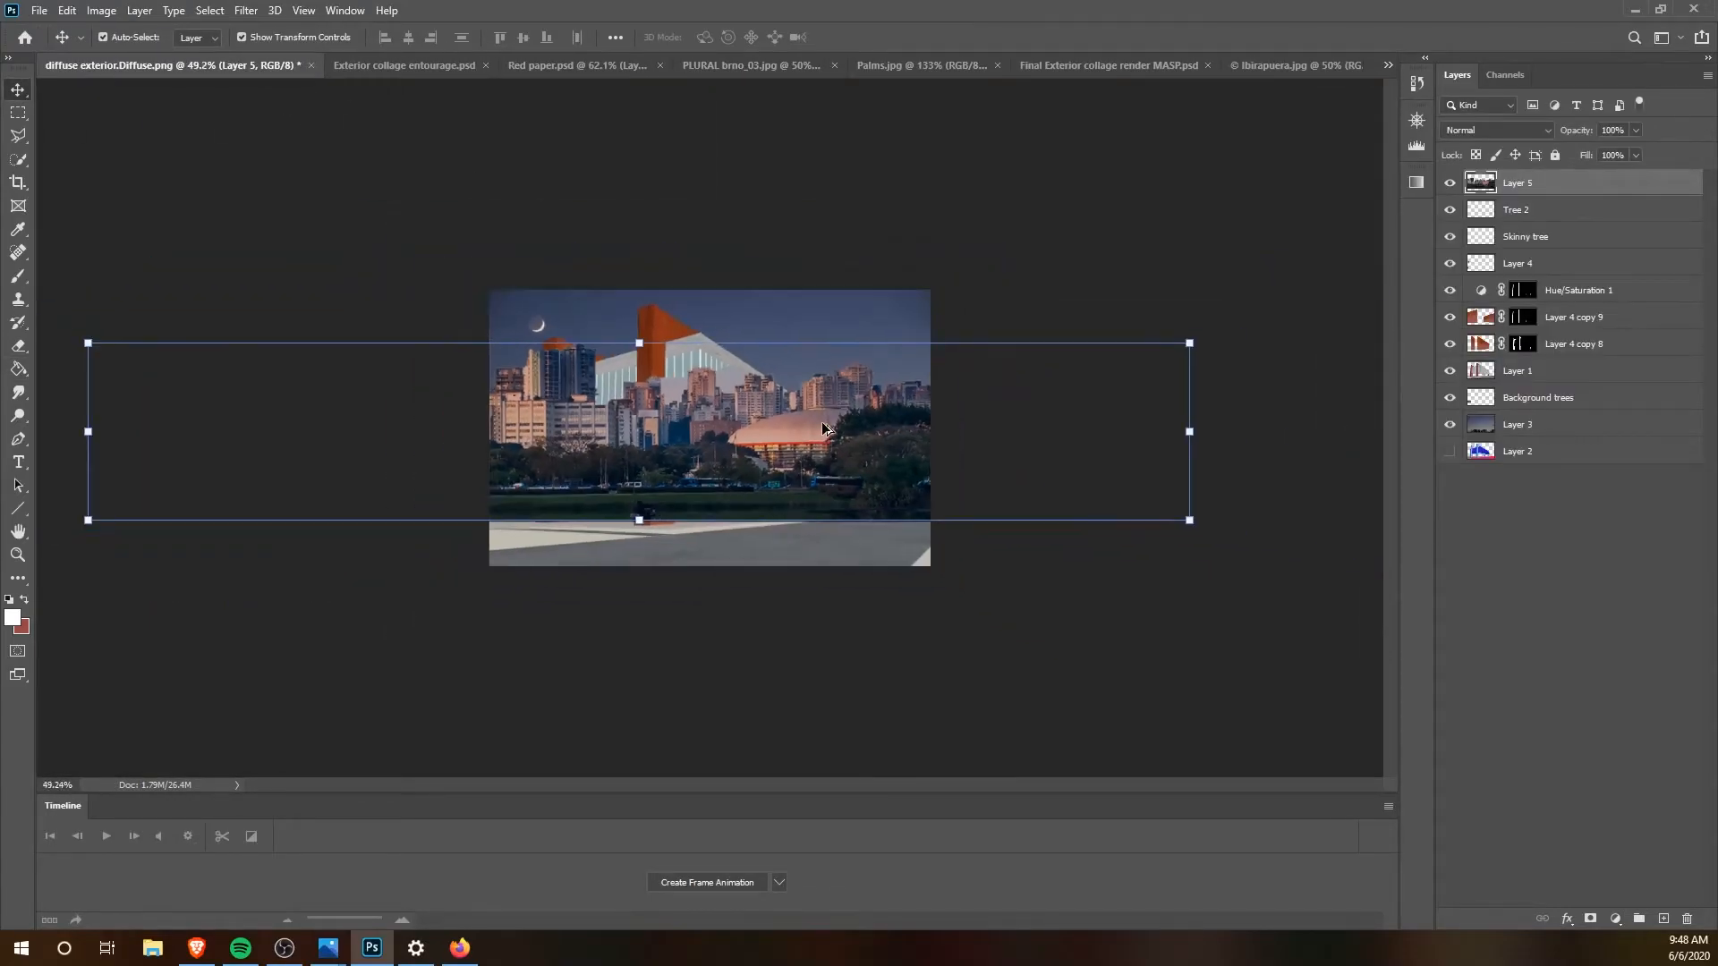
drag(1189, 341, 1021, 486)
drag(1514, 181, 1512, 400)
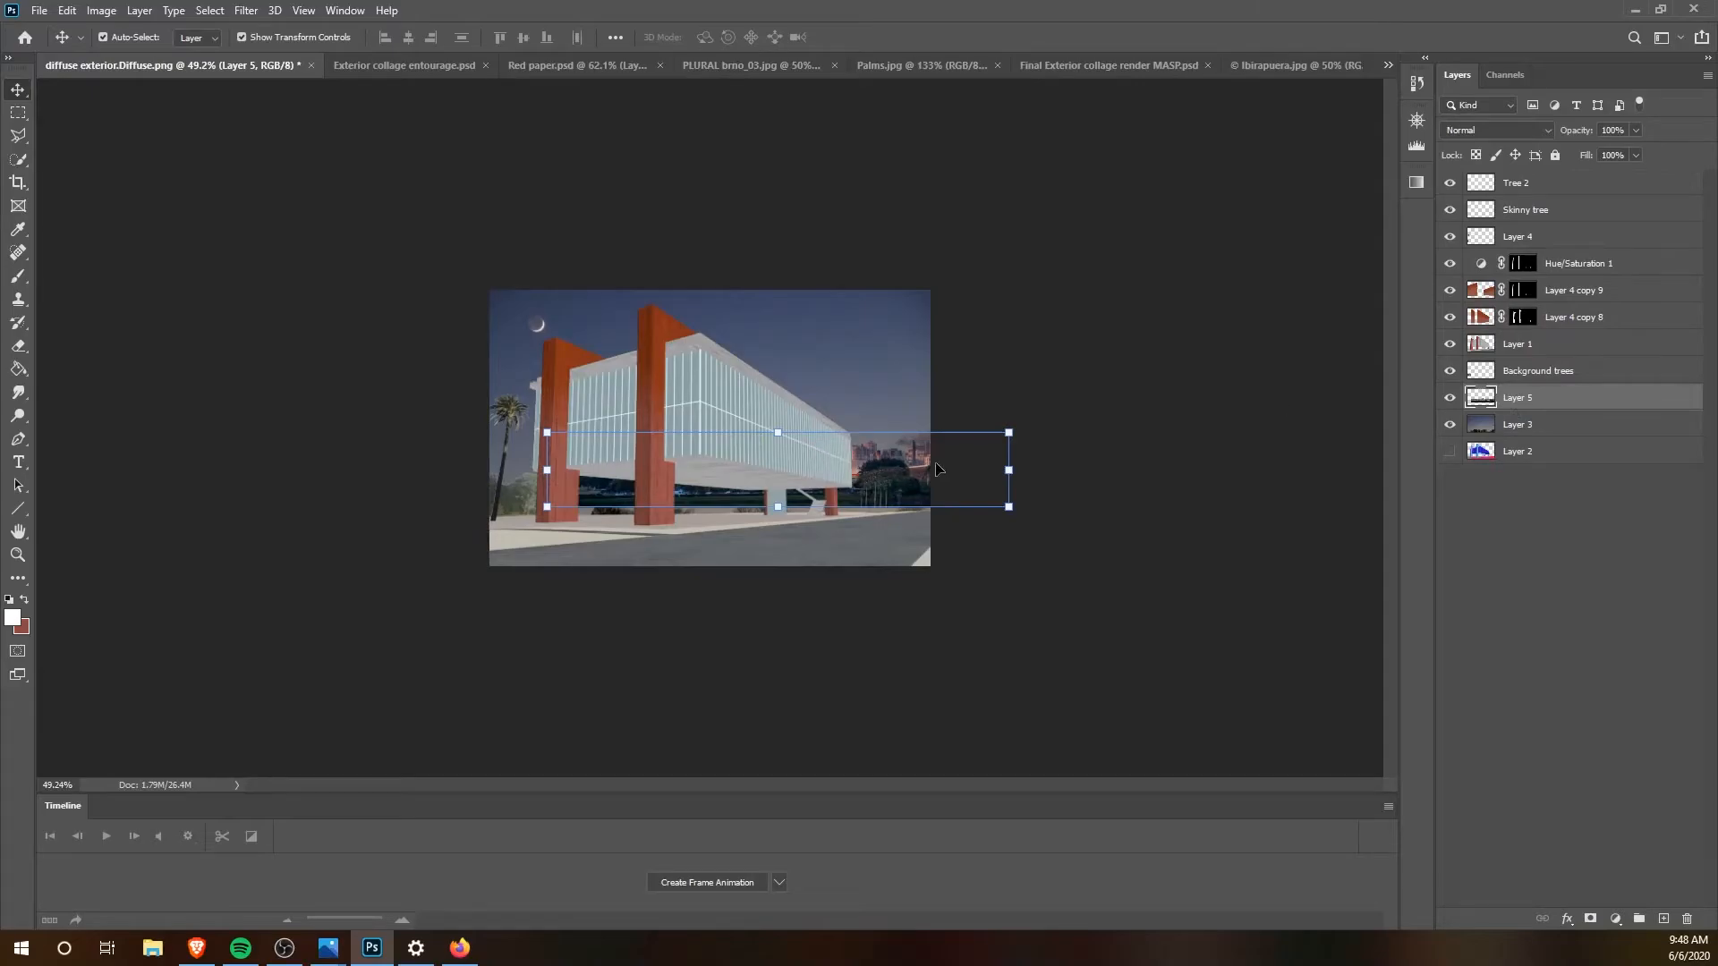
Step: Scale the skyline to 61.17% and position it along the horizon behind the building's right part
scroll(944, 469, up, 5)
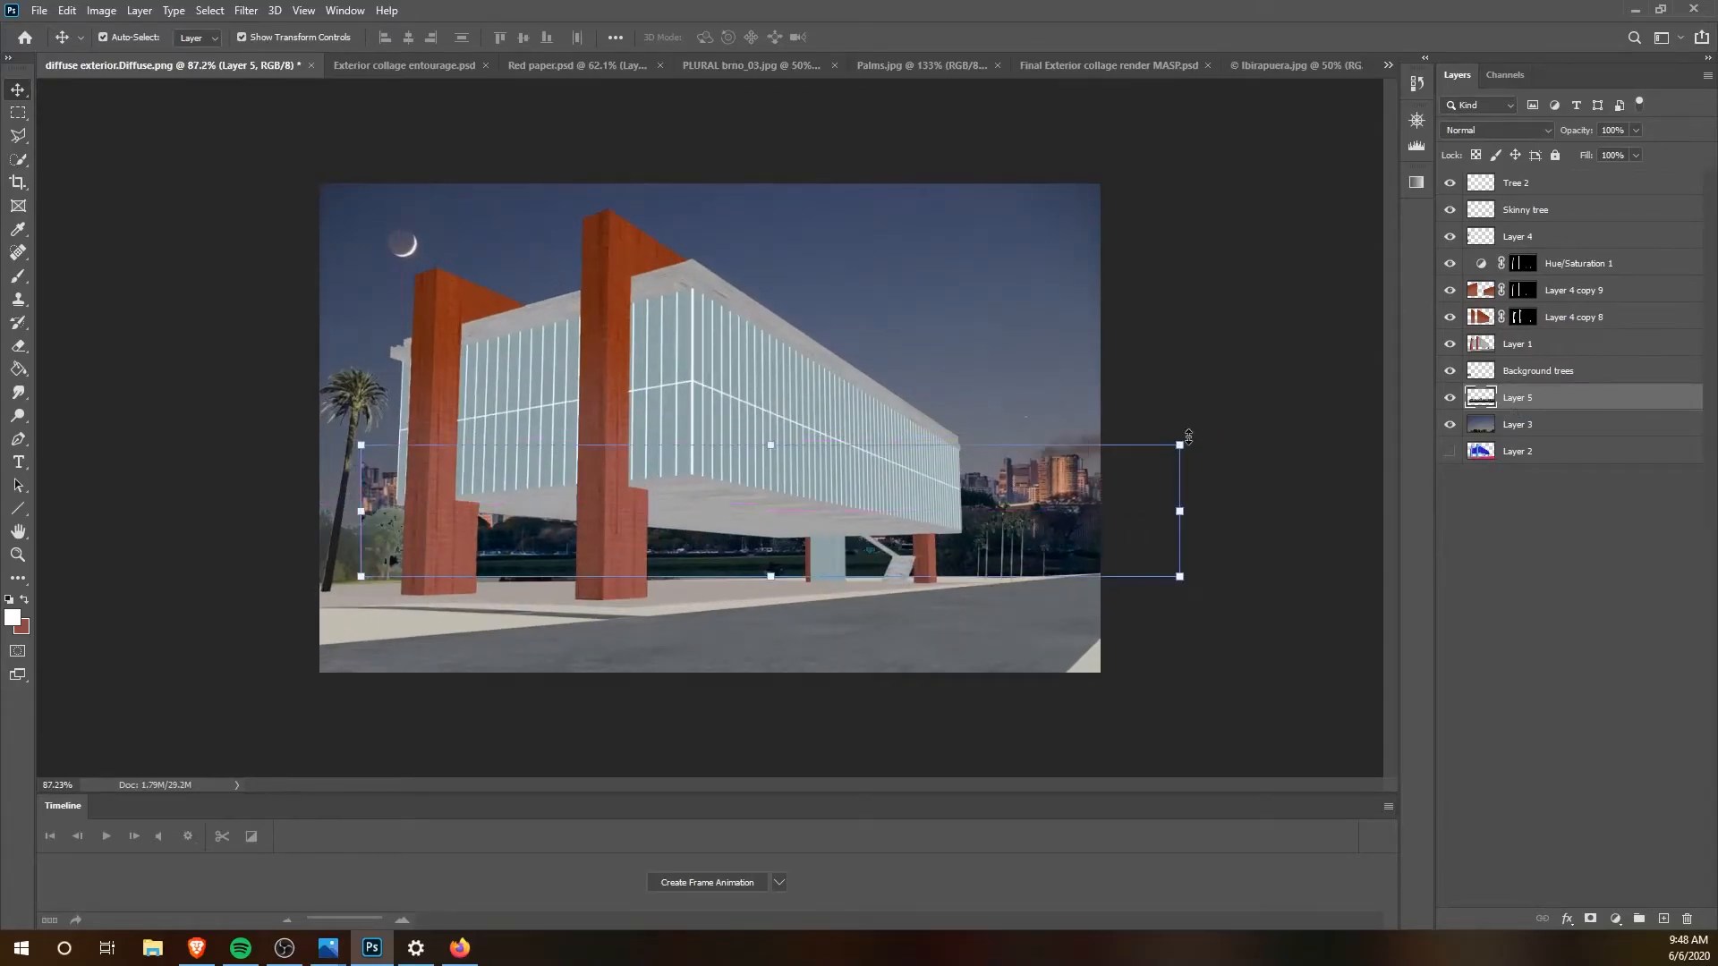
drag(1179, 444, 861, 495)
drag(713, 570, 970, 587)
key(Down)
key(Down)
key(Down)
key(Down)
key(Down)
key(Down)
key(Down)
key(Down)
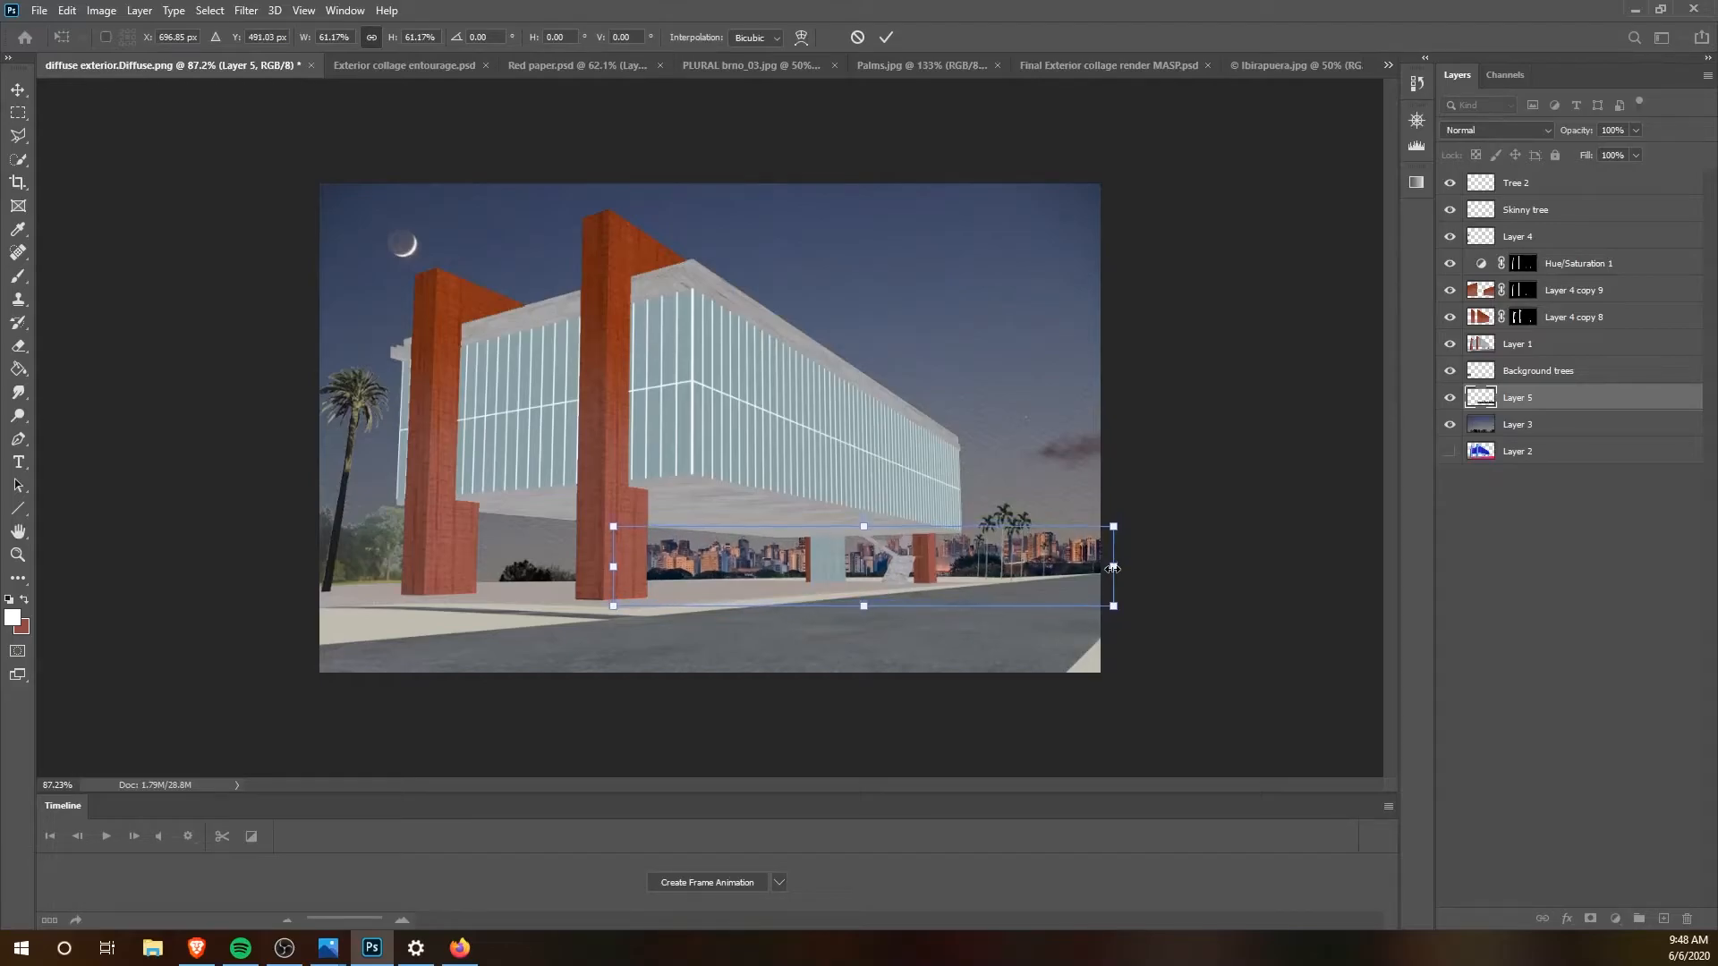
key(Down)
key(Down)
key(Down)
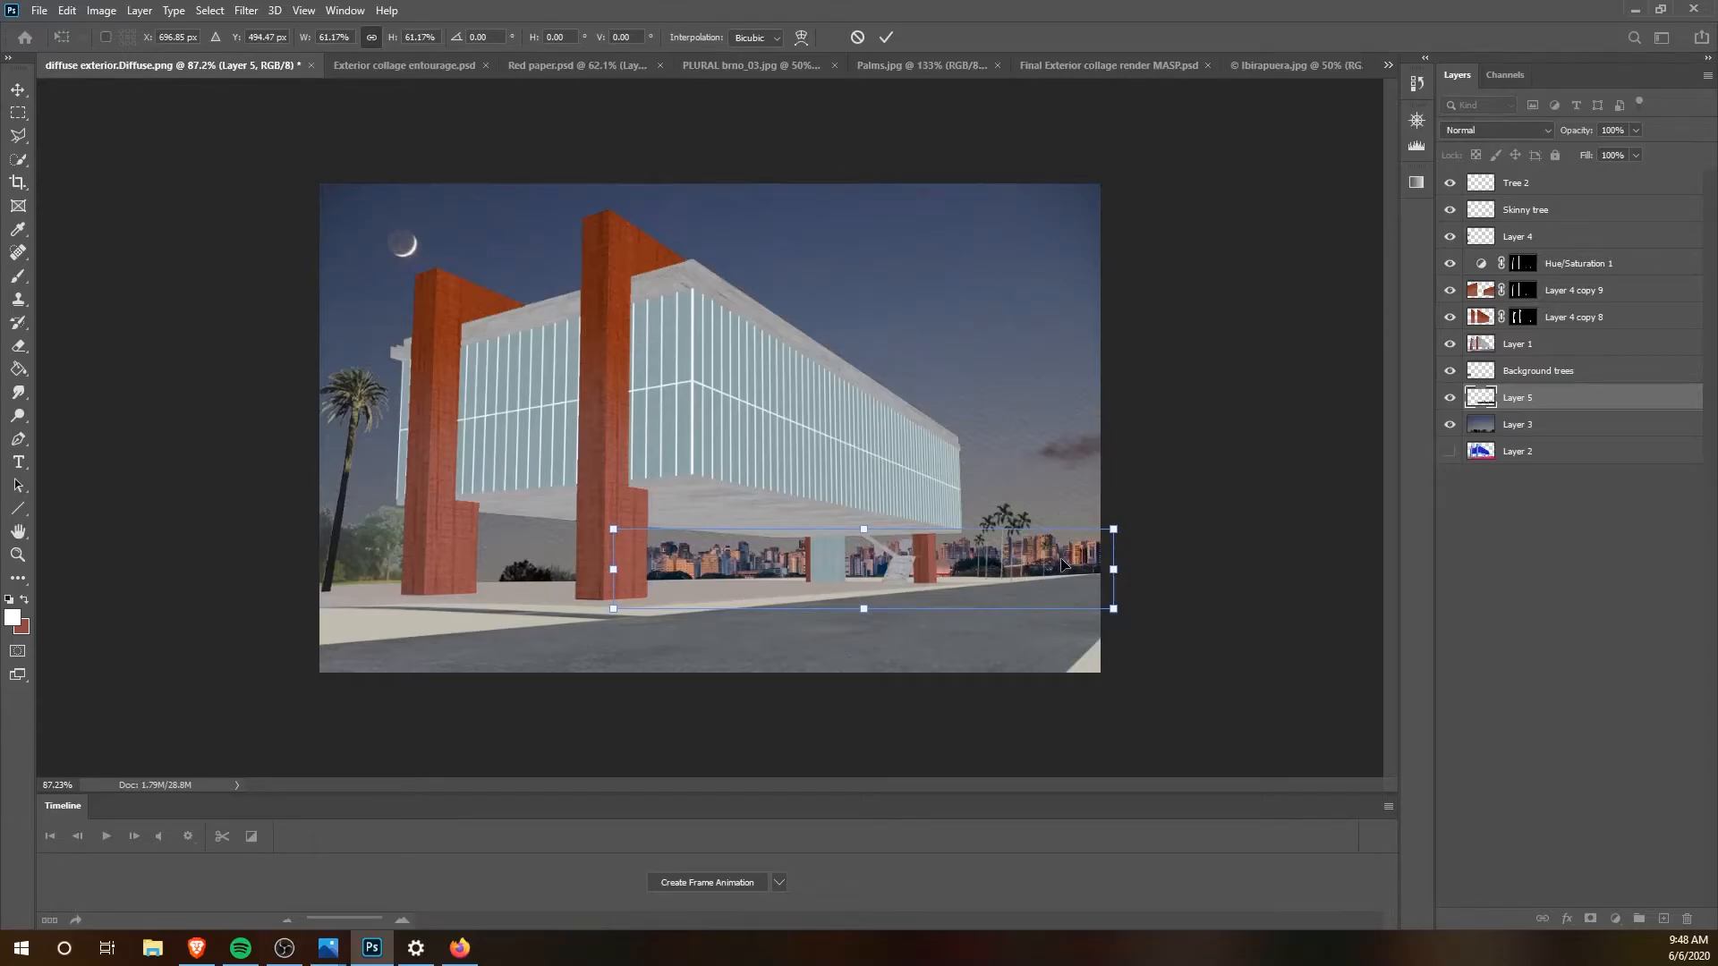
alt+click(1021, 556)
key(Return)
Step: Duplicate the skyline toward the image's left side, order the copy below Layer 5, and align it along the horizon
drag(1047, 566, 578, 579)
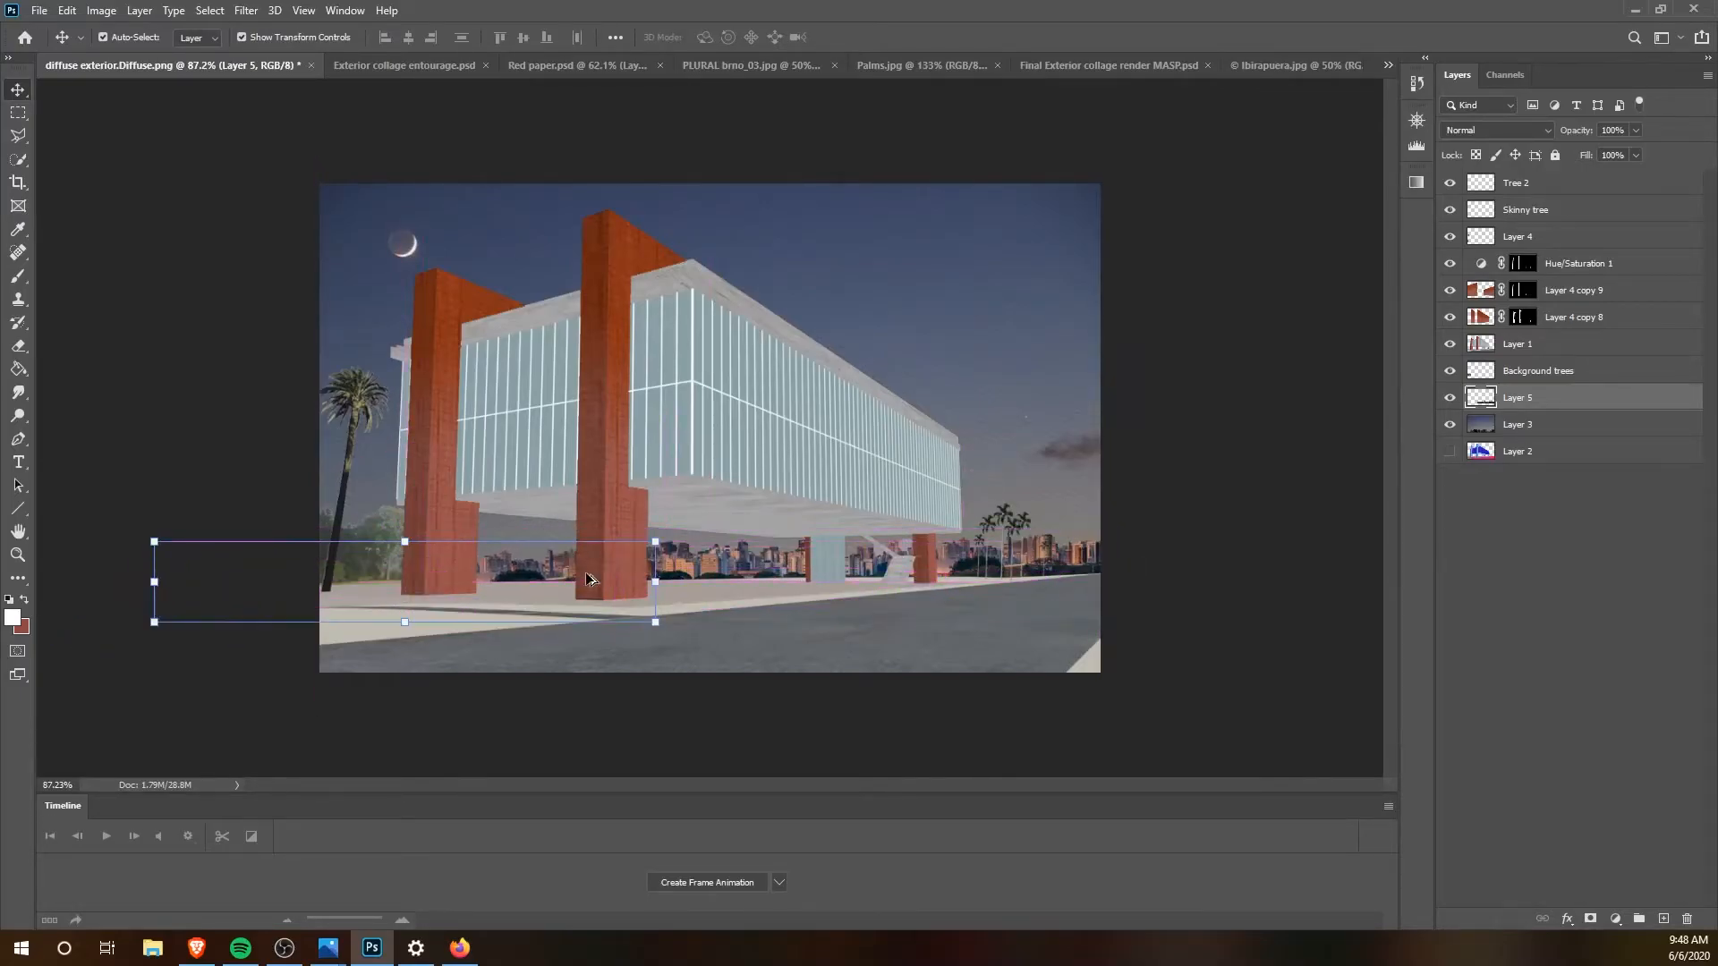
drag(1577, 403, 1577, 437)
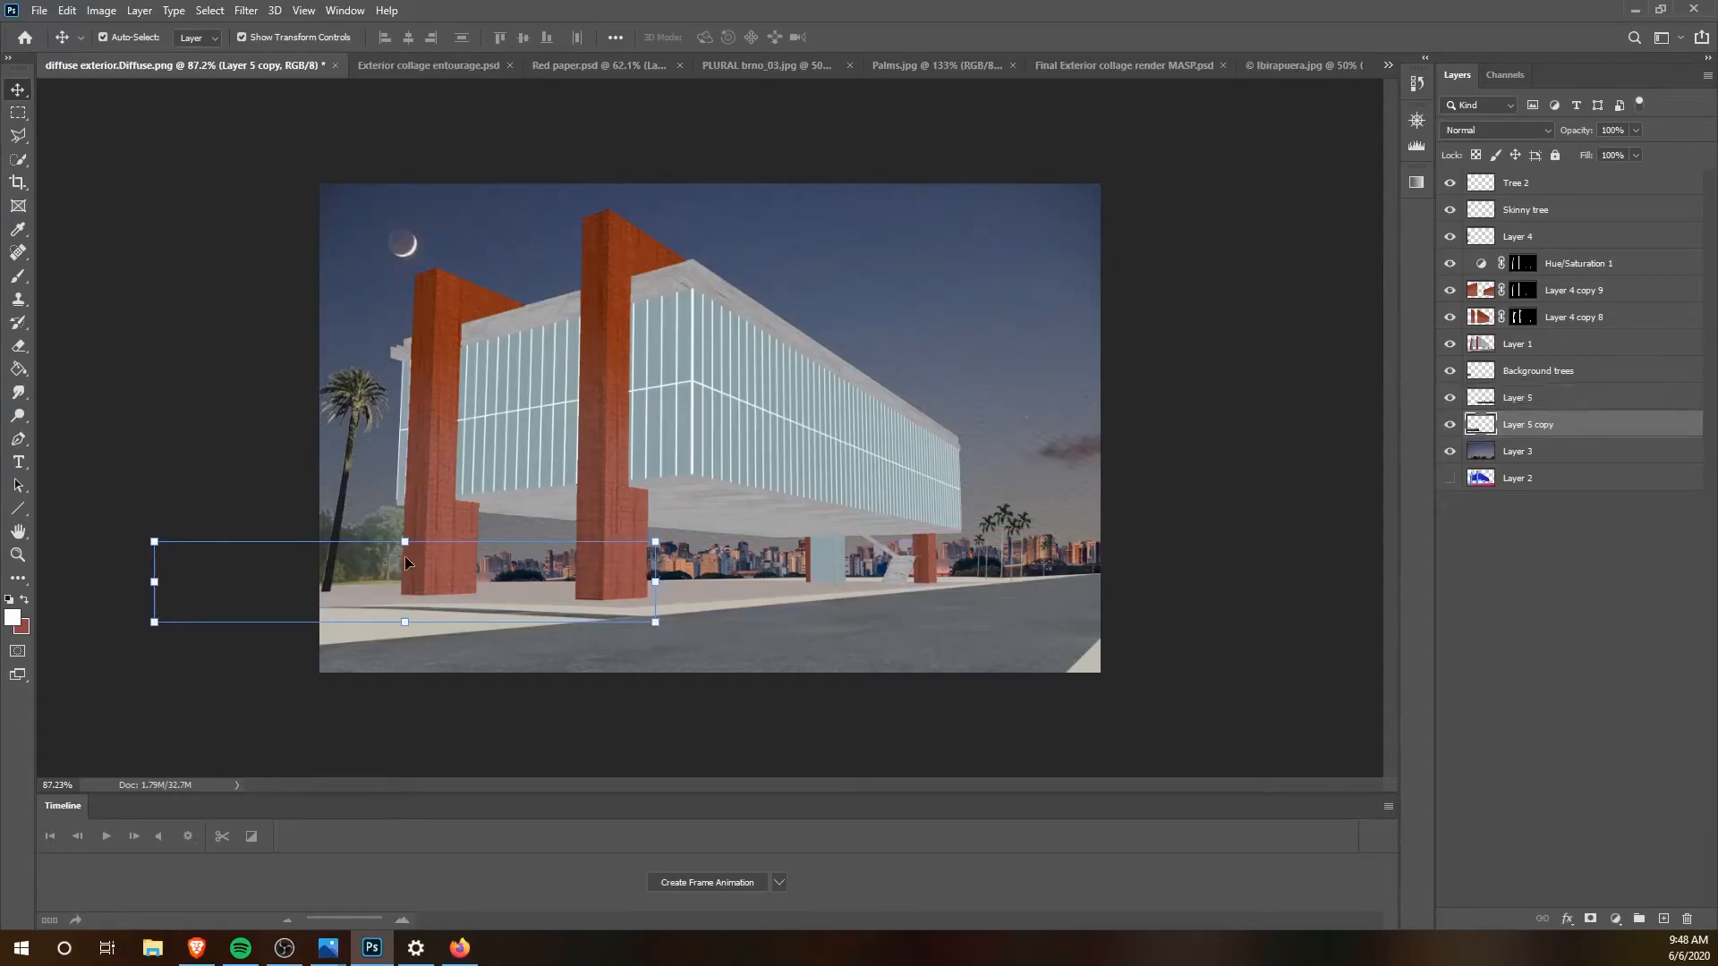
drag(553, 565, 548, 565)
click(1545, 528)
click(1538, 428)
shift+click(1539, 401)
right_click(1539, 402)
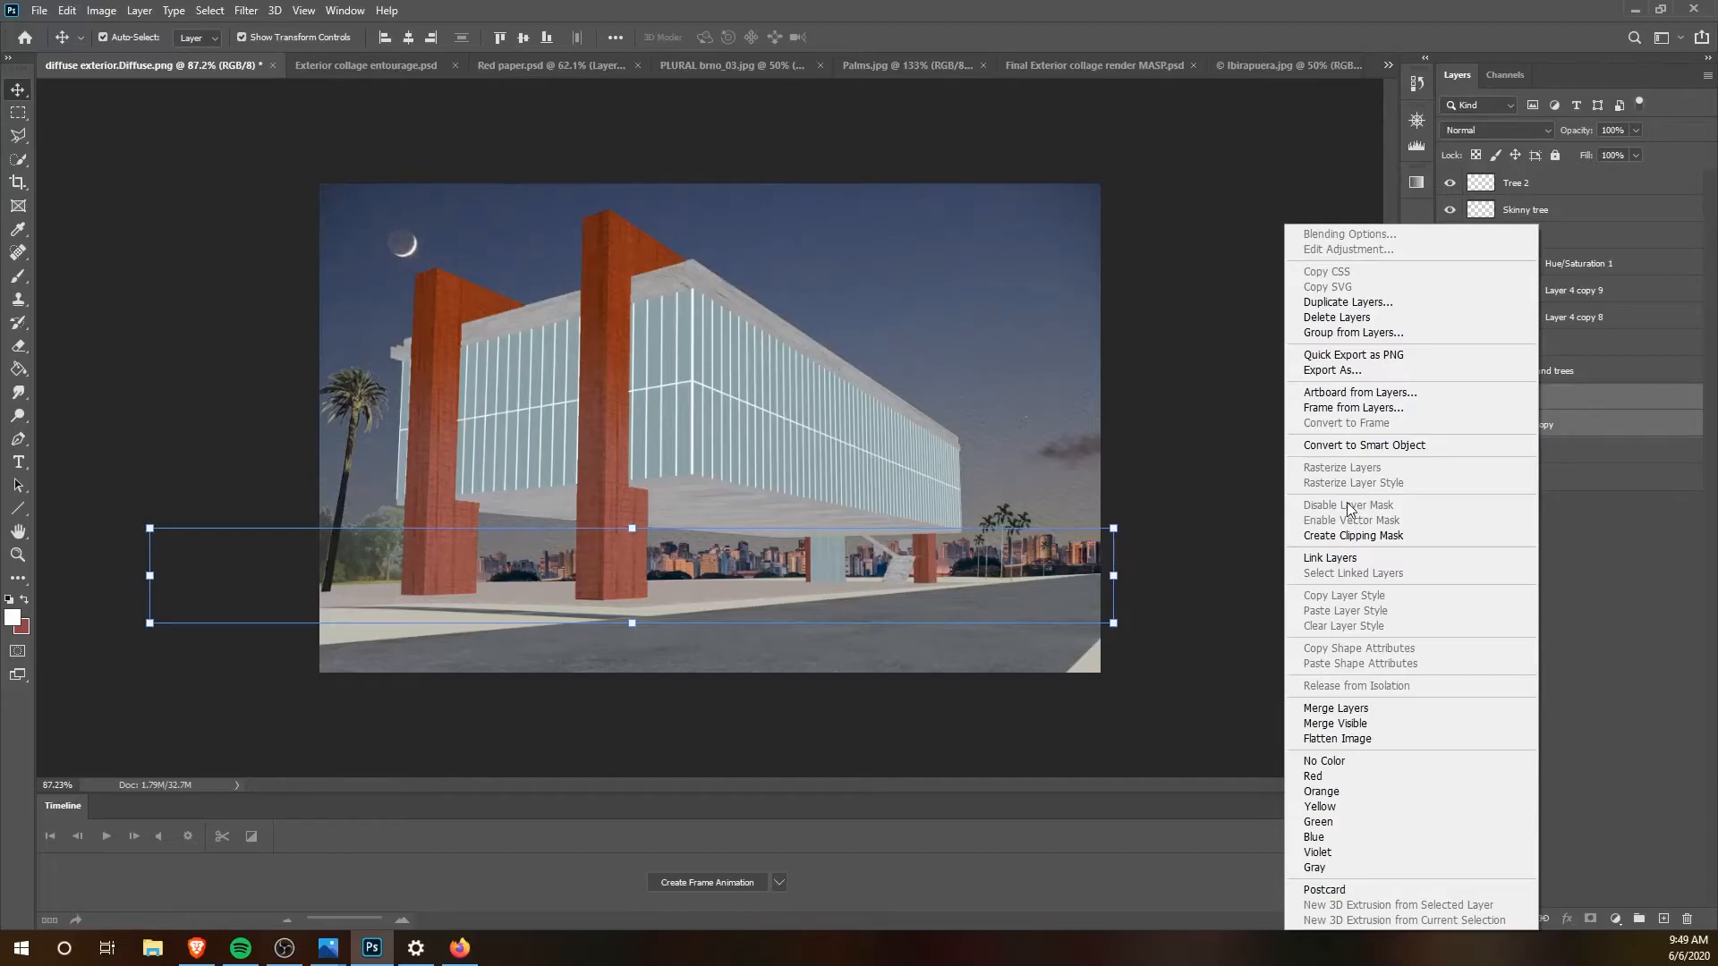
click(1219, 471)
click(1219, 472)
click(1540, 424)
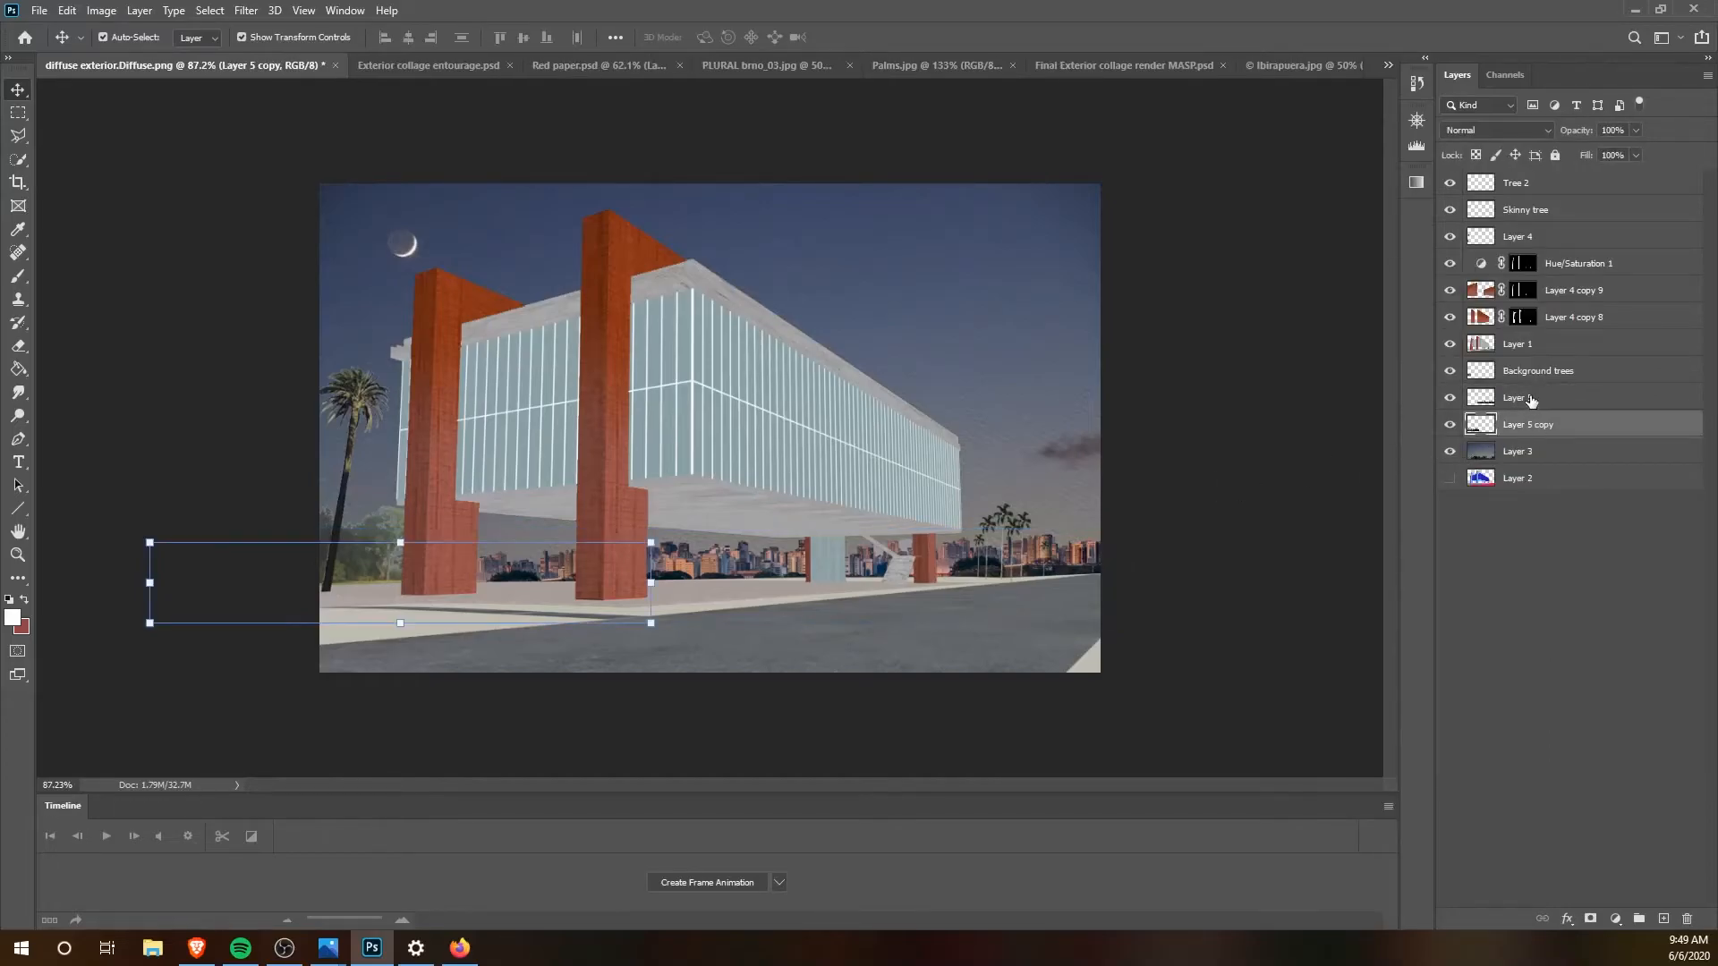
Step: Merge the two skyline layers, Layer 5 and Layer 5 copy, and name the merged layer City skyline
shift+click(1532, 399)
right_click(1532, 399)
click(1328, 709)
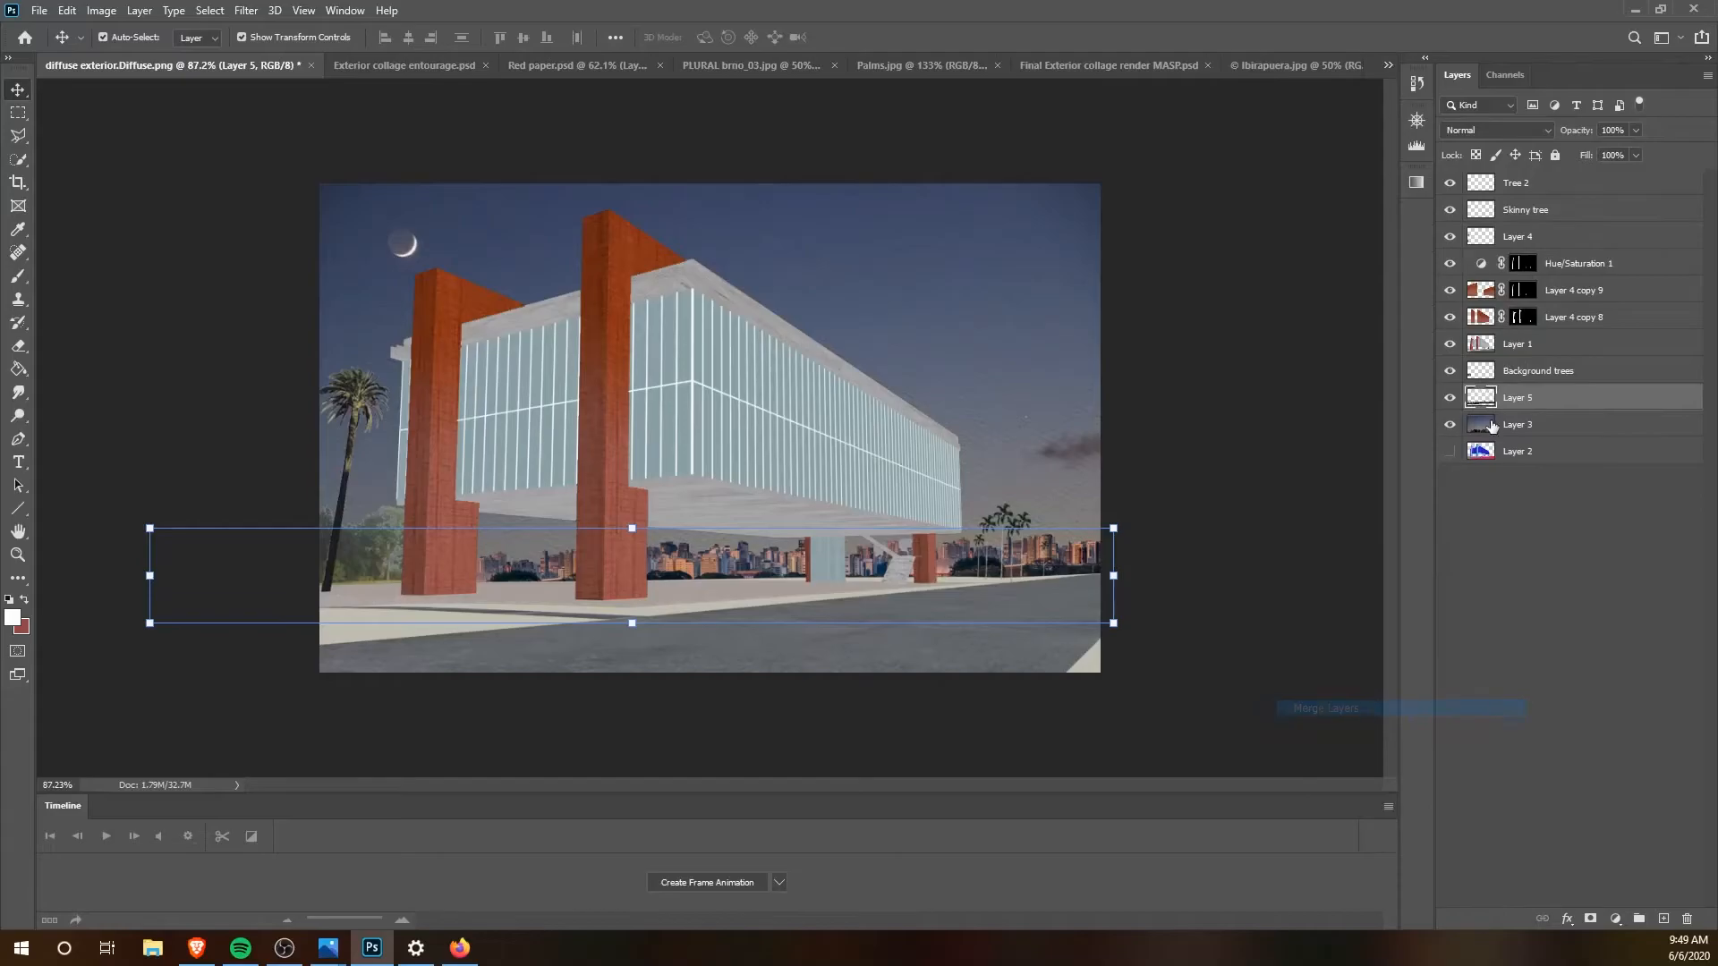
double_click(1521, 396)
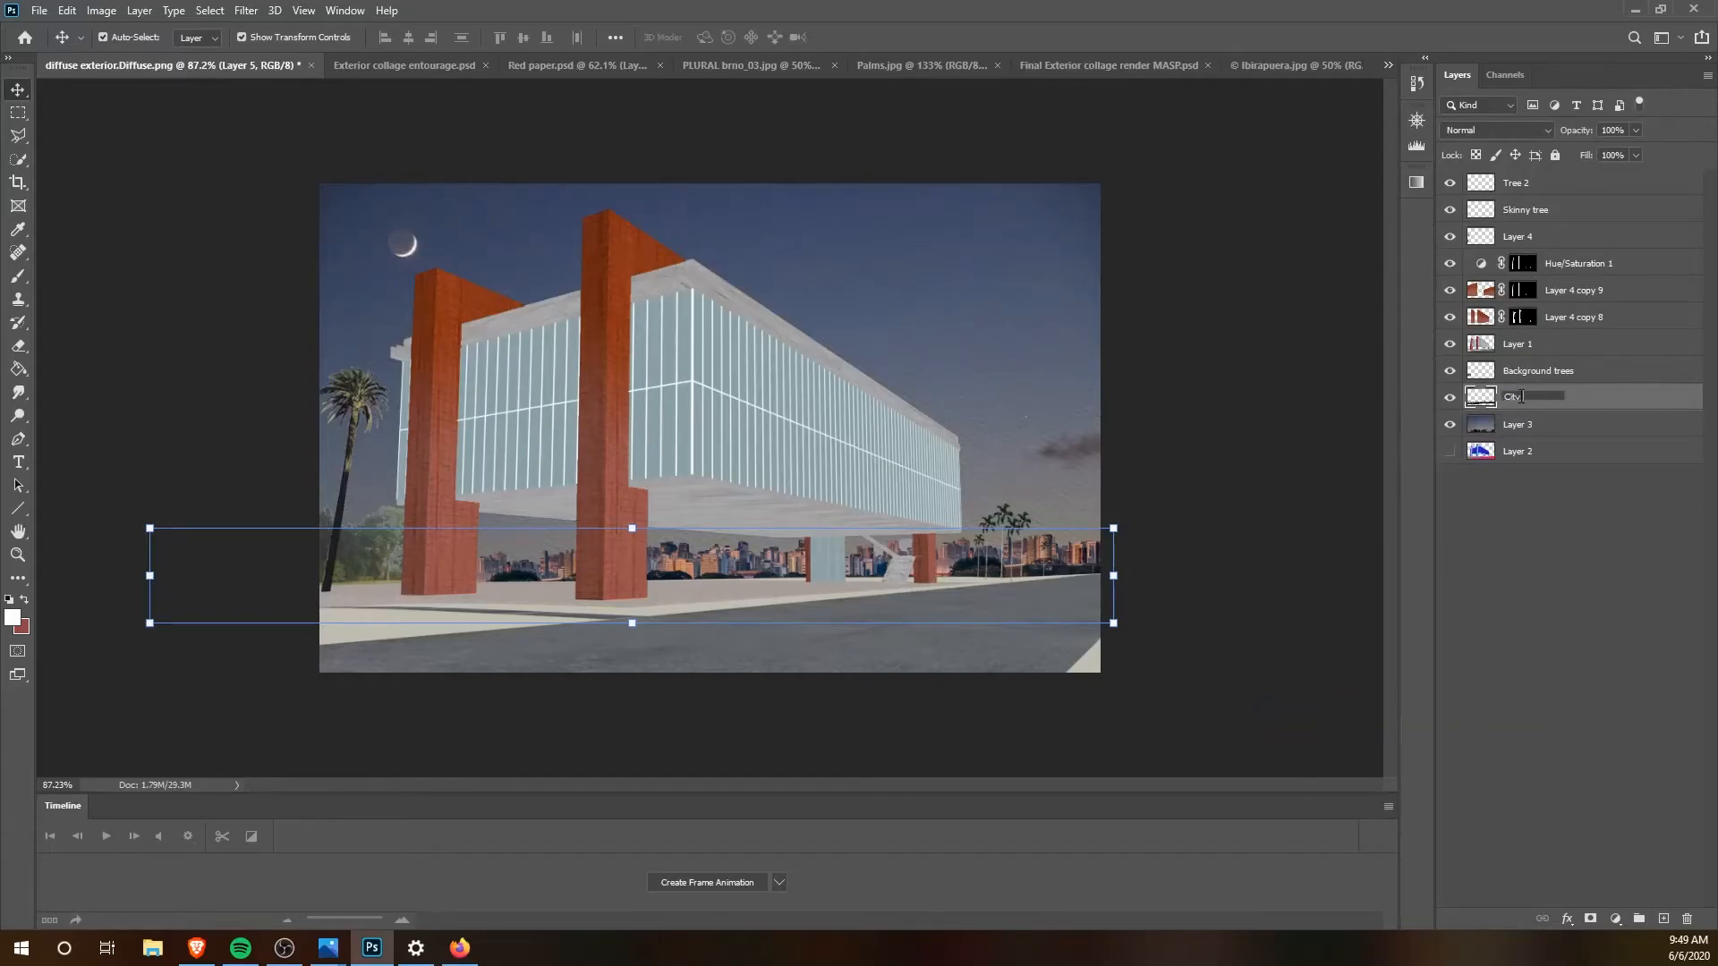
text(City skyline)
key(Return)
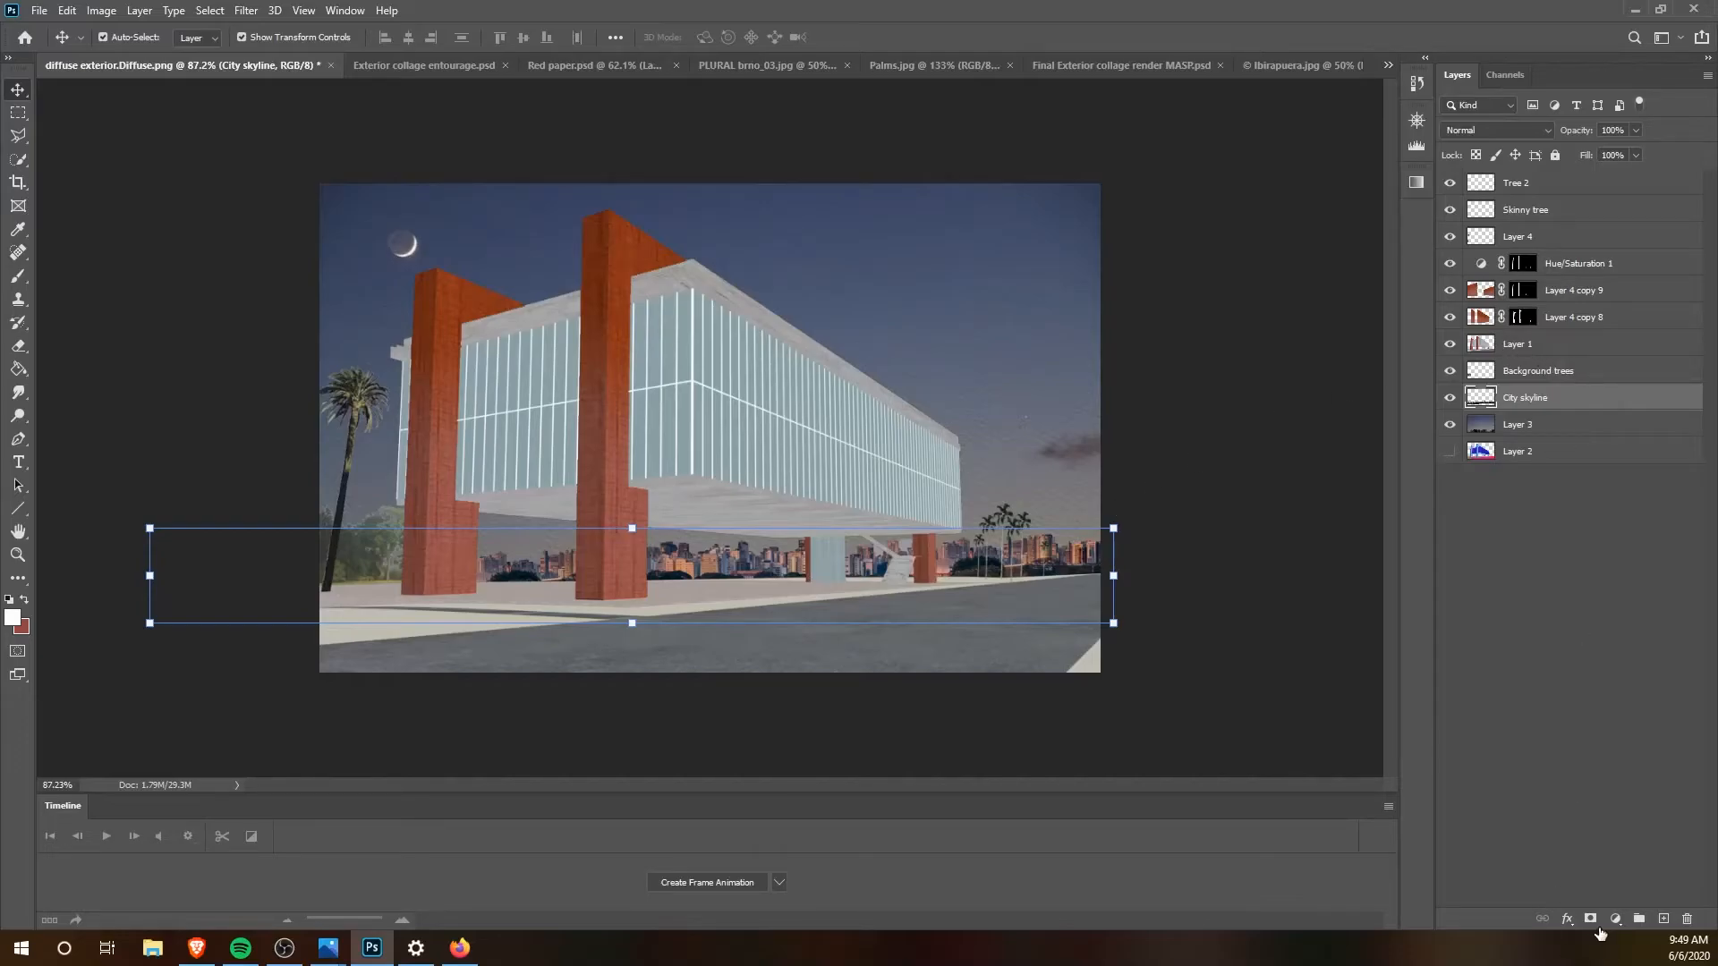
Step: Brighten the skyline with a Hue/Saturation adjustment layer masked to the City skyline outline, with lightness +13
ctrl+click(1481, 398)
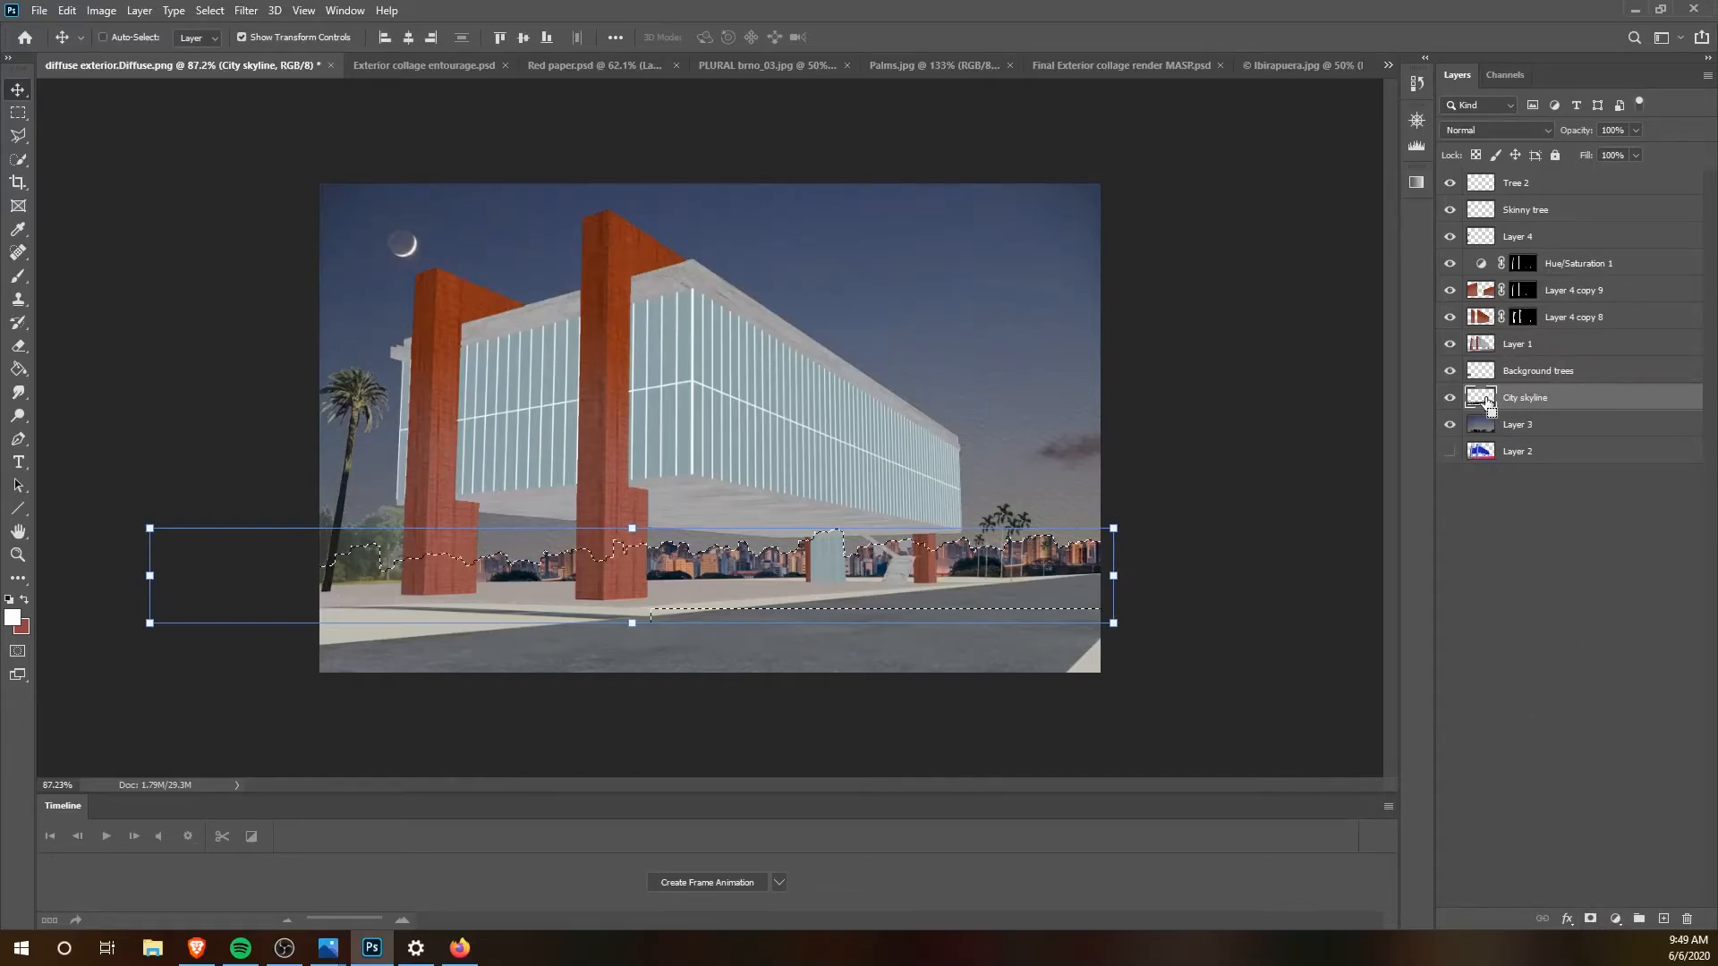
click(1616, 919)
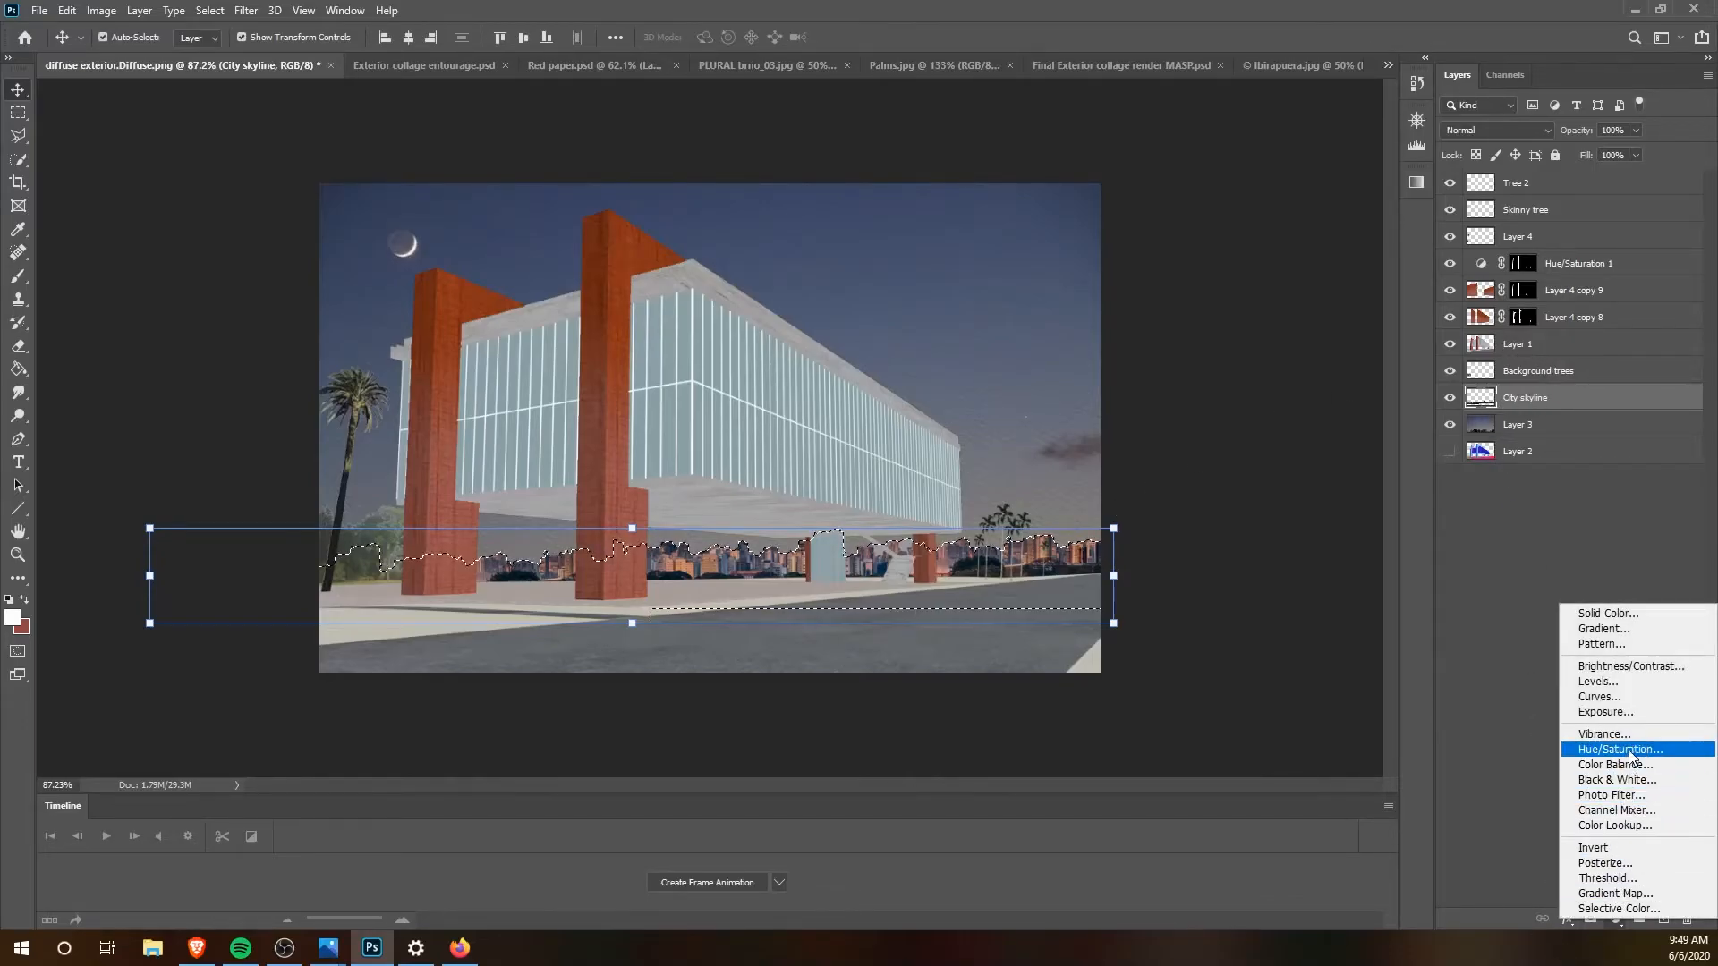
click(1628, 640)
drag(1374, 333, 1385, 332)
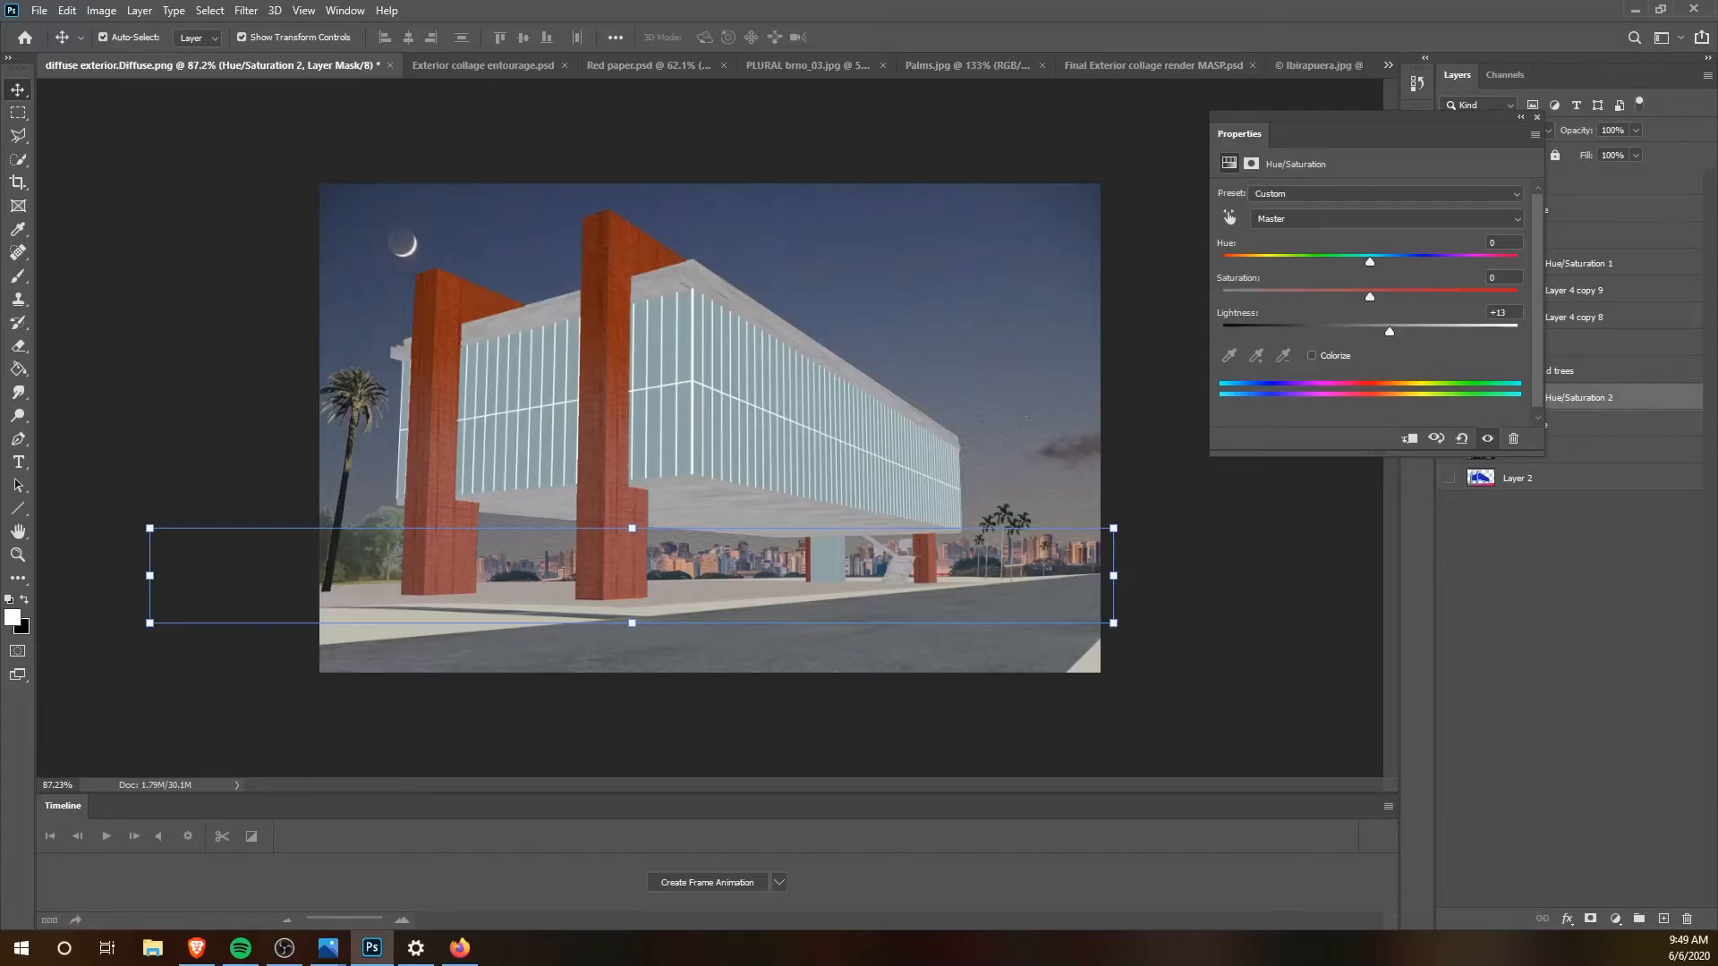
key(alt+Tab)
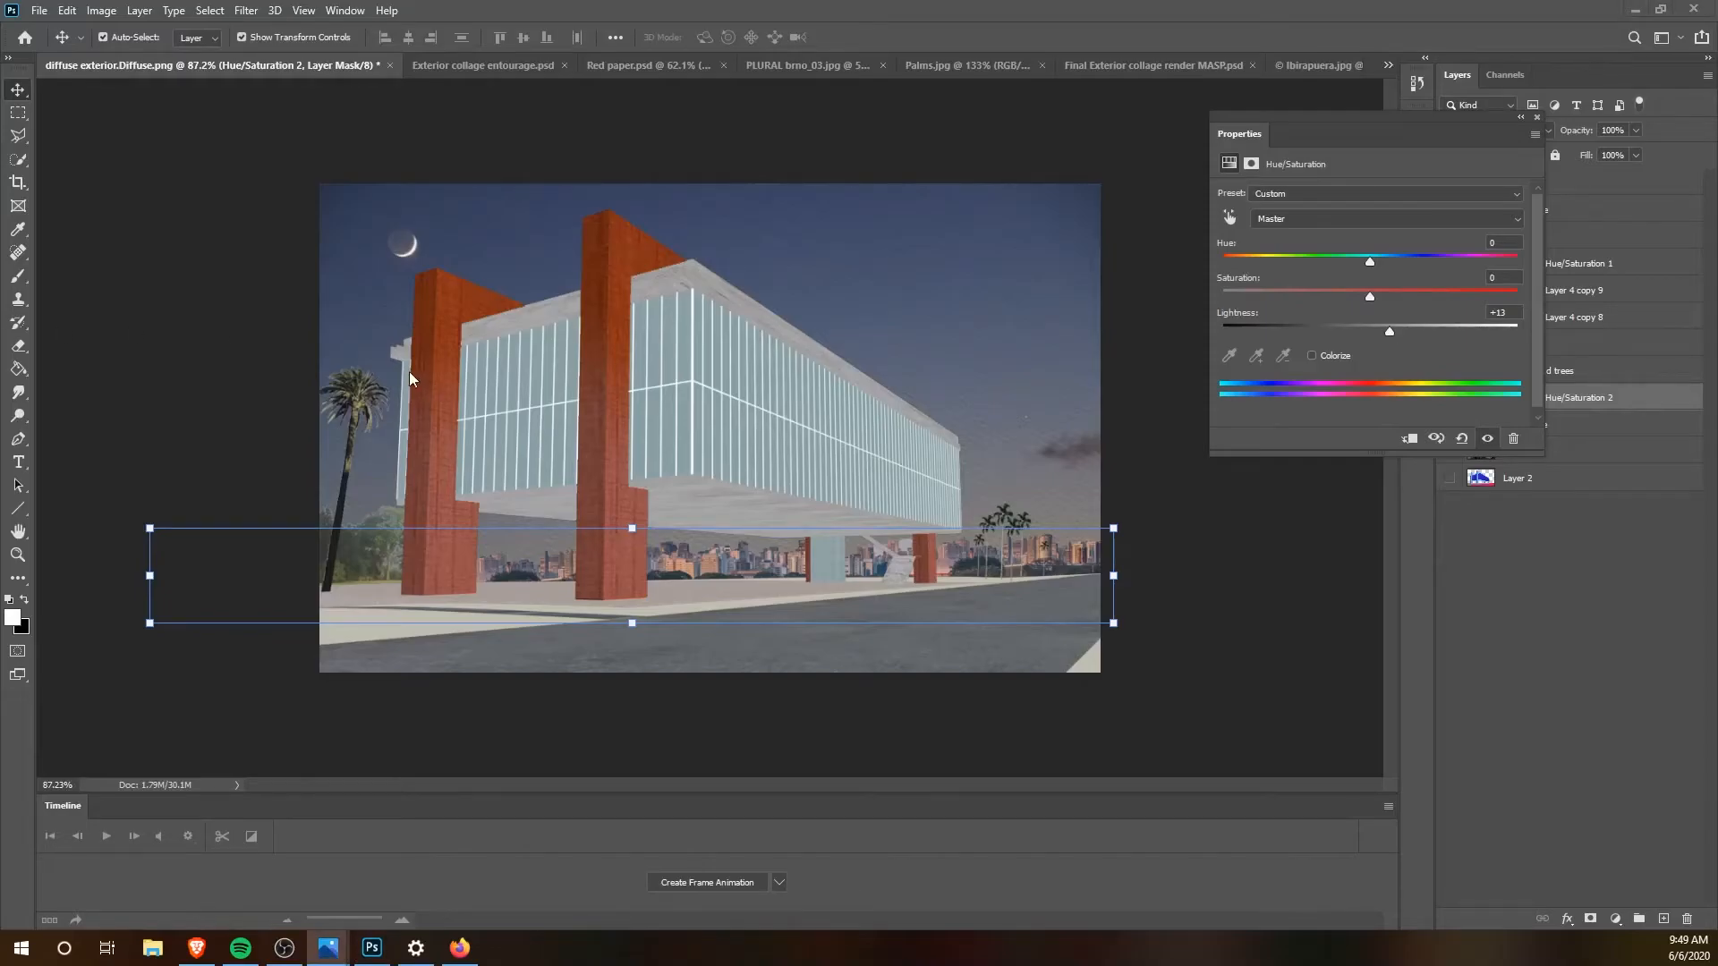
key(alt+Tab)
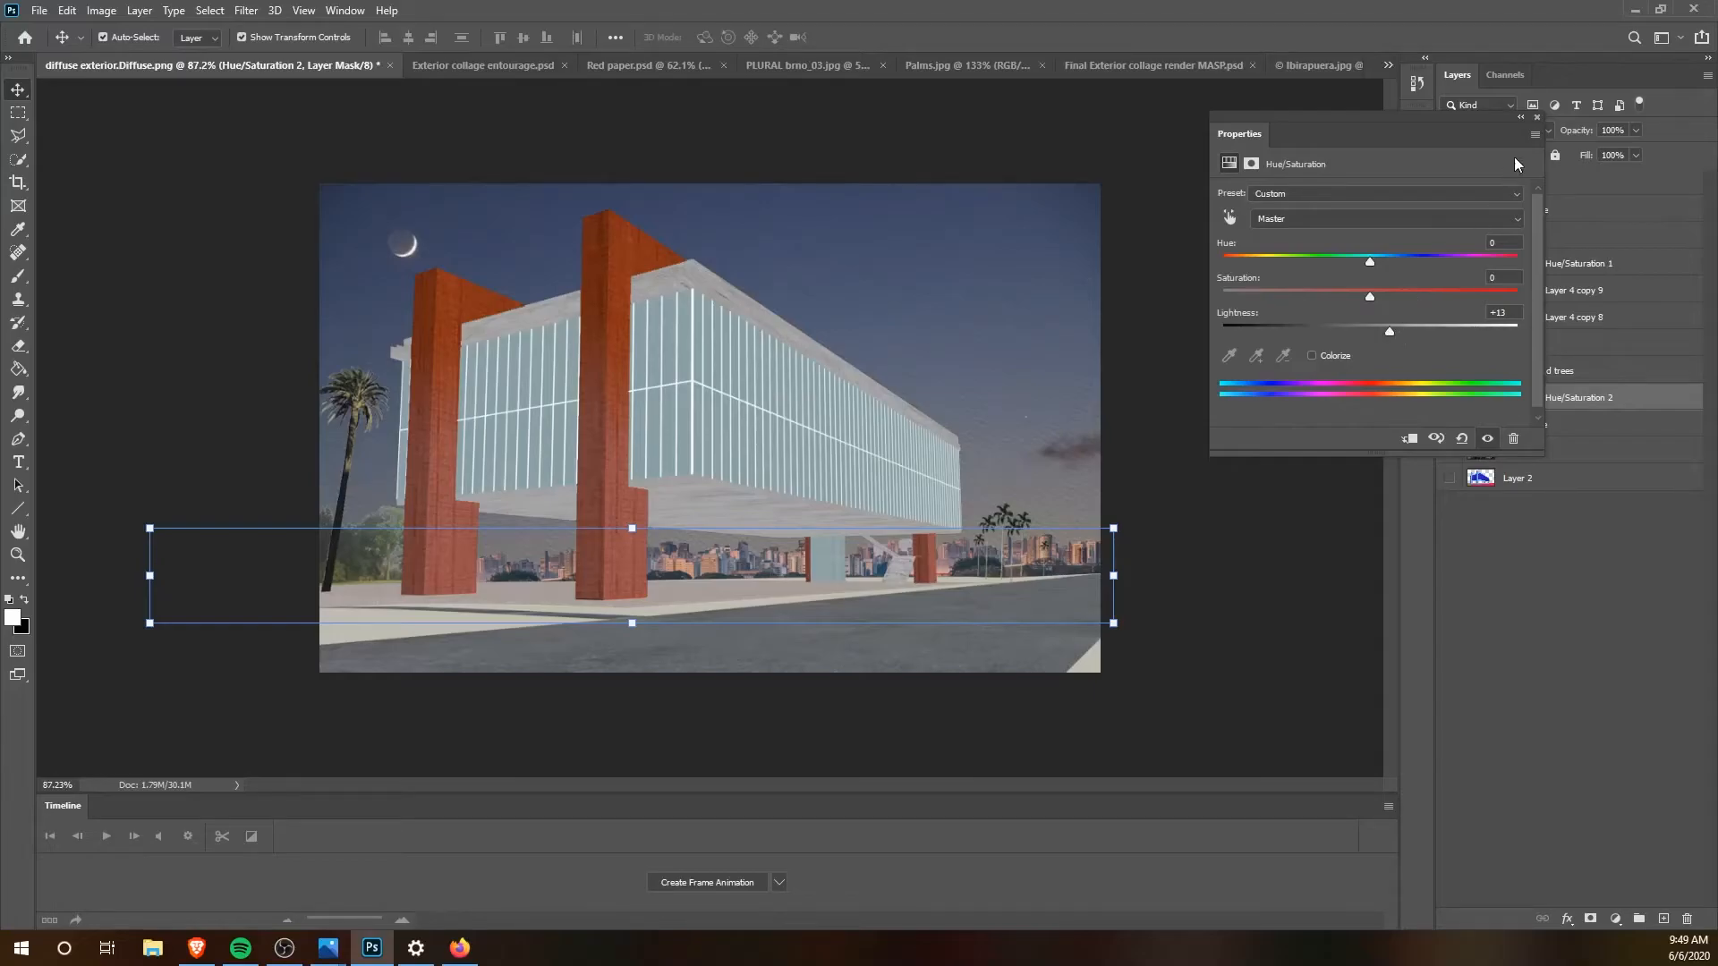
click(1537, 118)
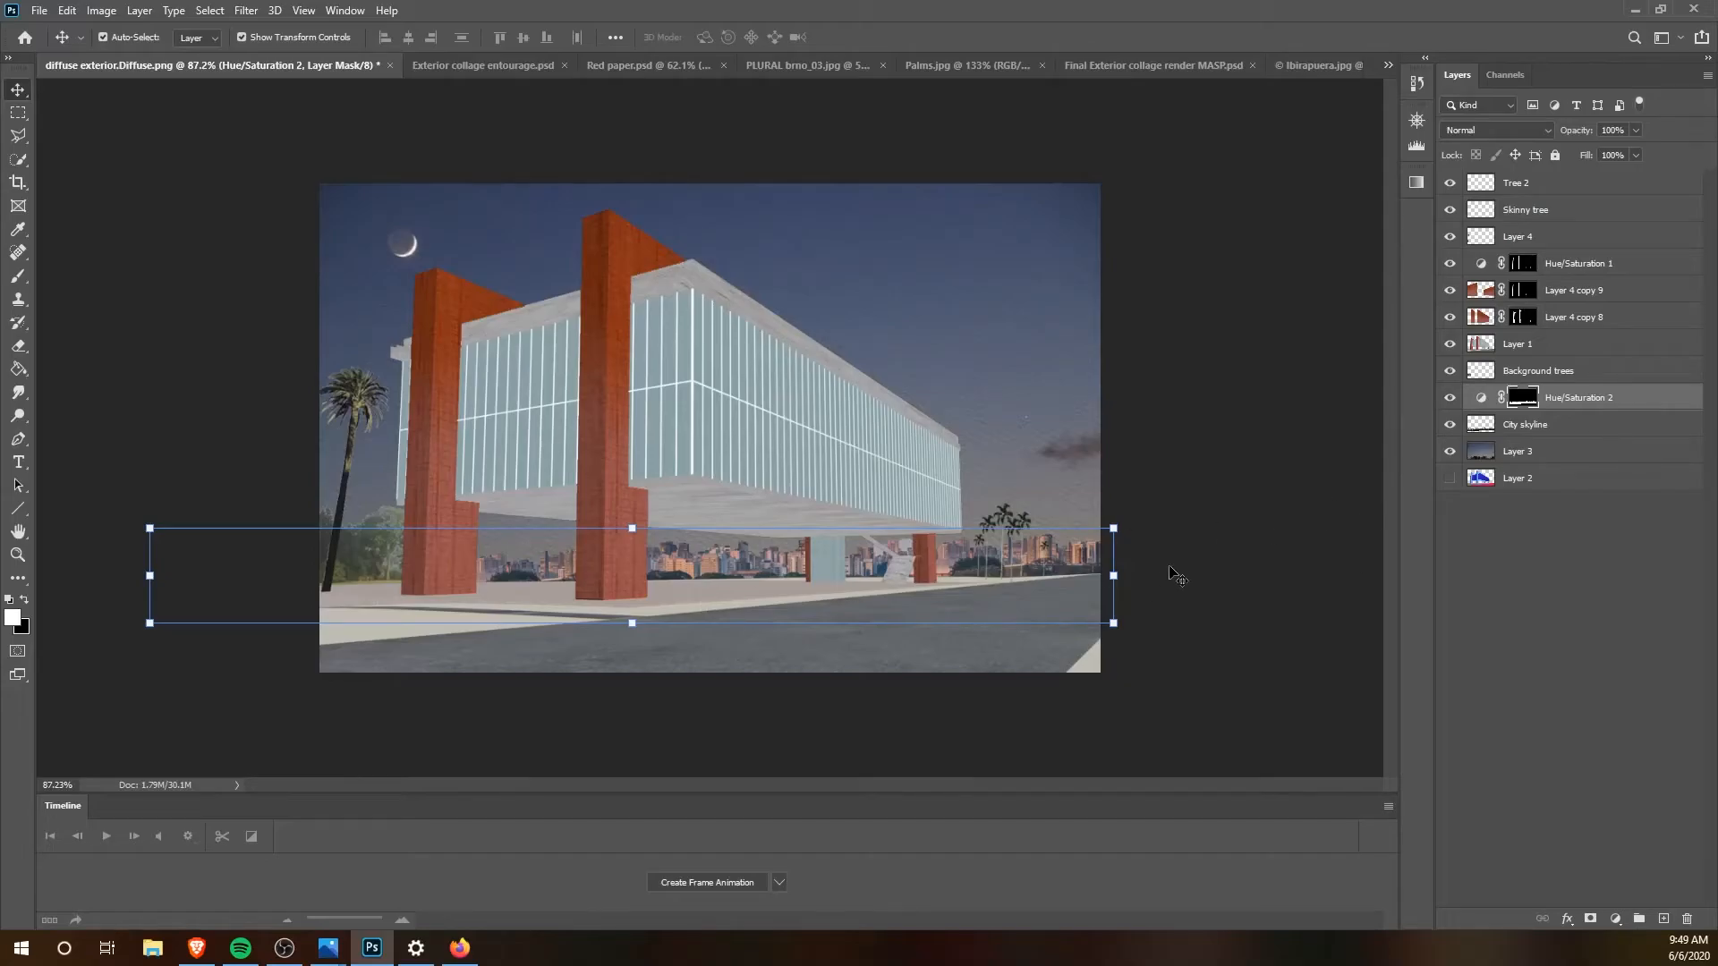
click(1233, 531)
Step: Load the City skyline outline as a selection and add a new empty layer directly above City skyline
ctrl+click(1490, 431)
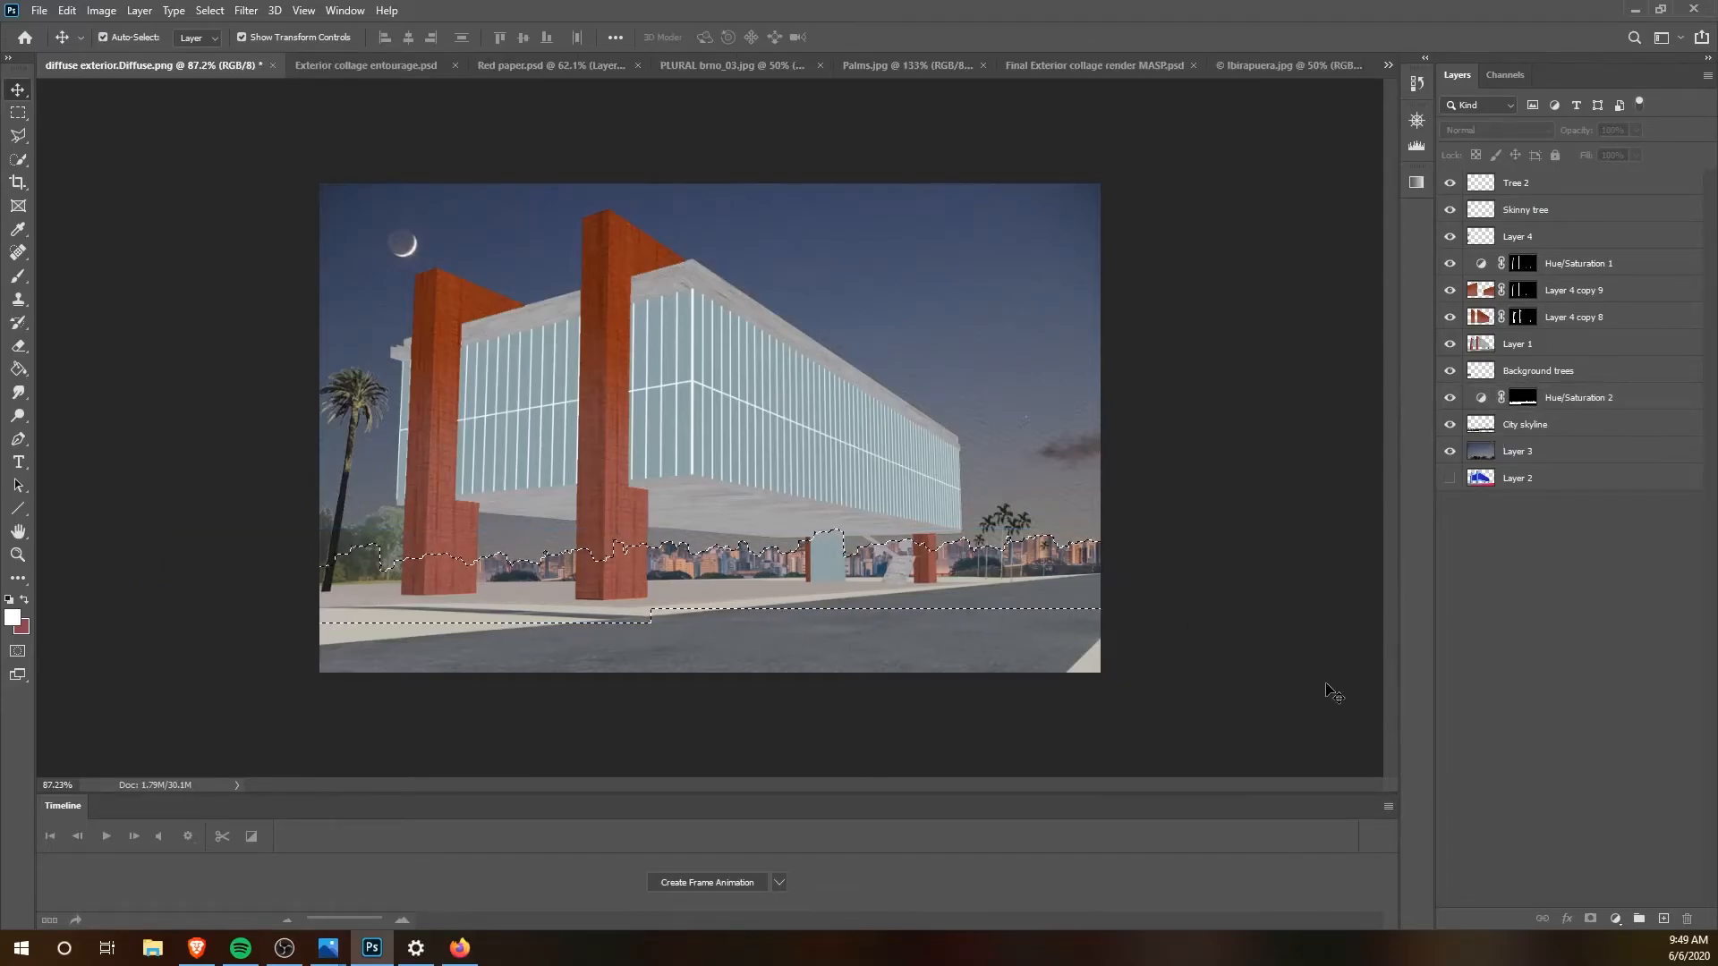
click(1663, 919)
drag(1521, 183, 1558, 445)
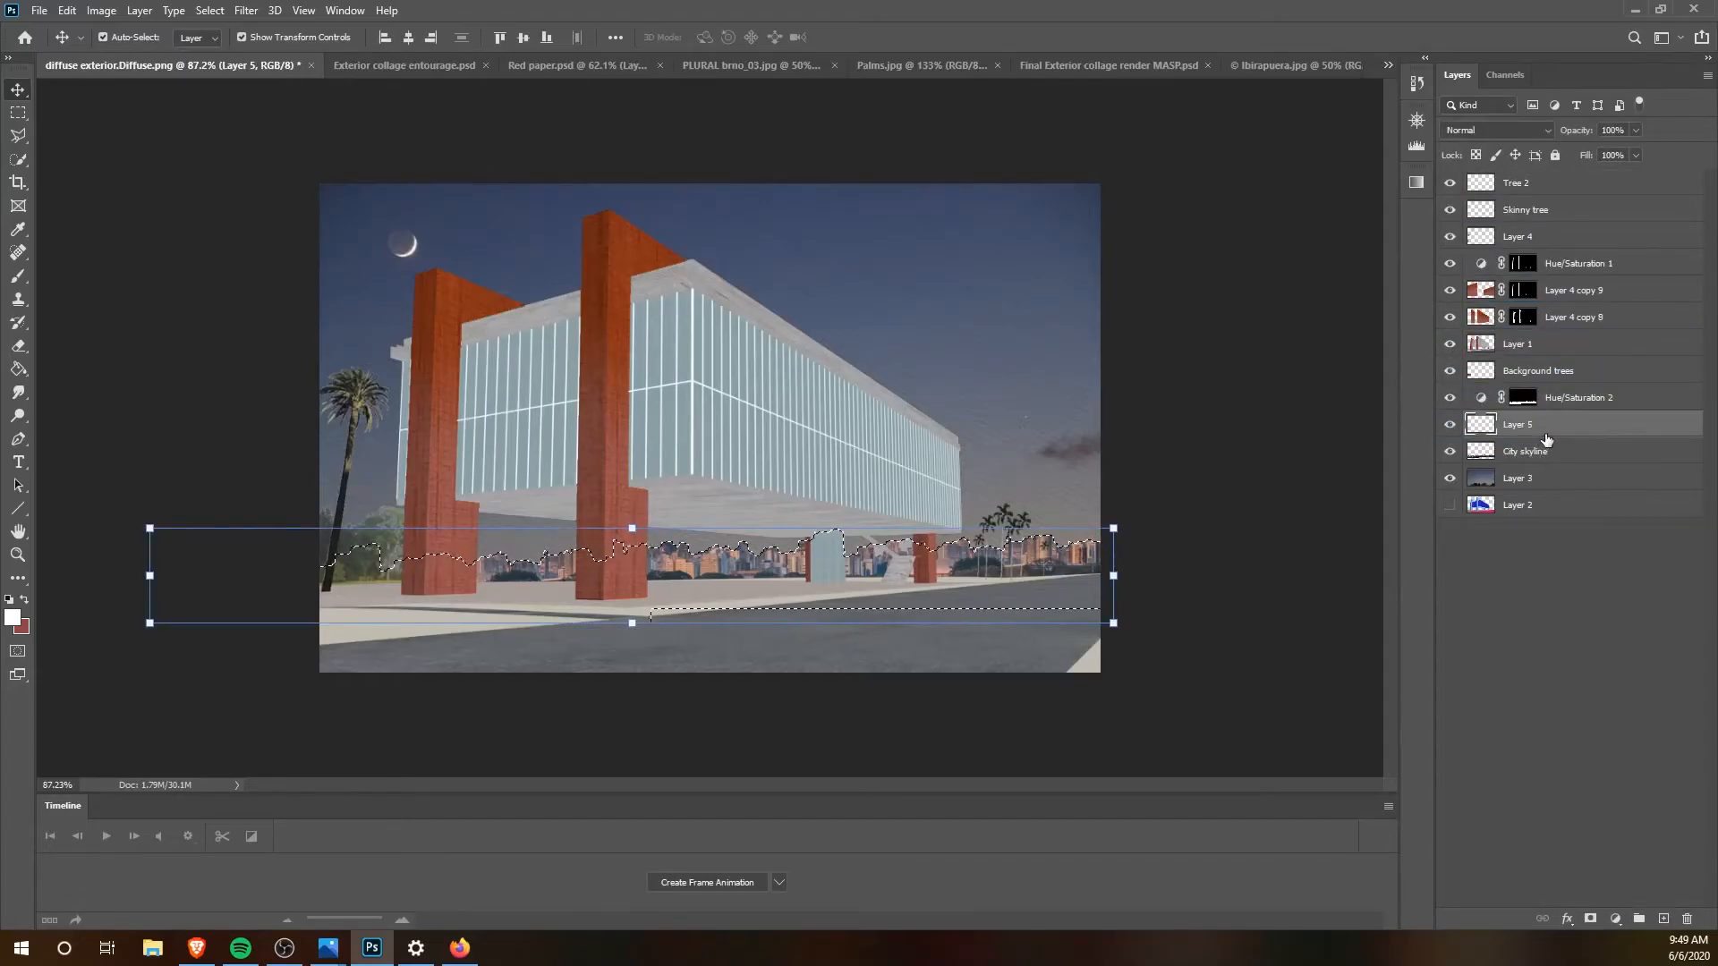
Step: Set the foreground colour to a deep, saturated blue
click(14, 623)
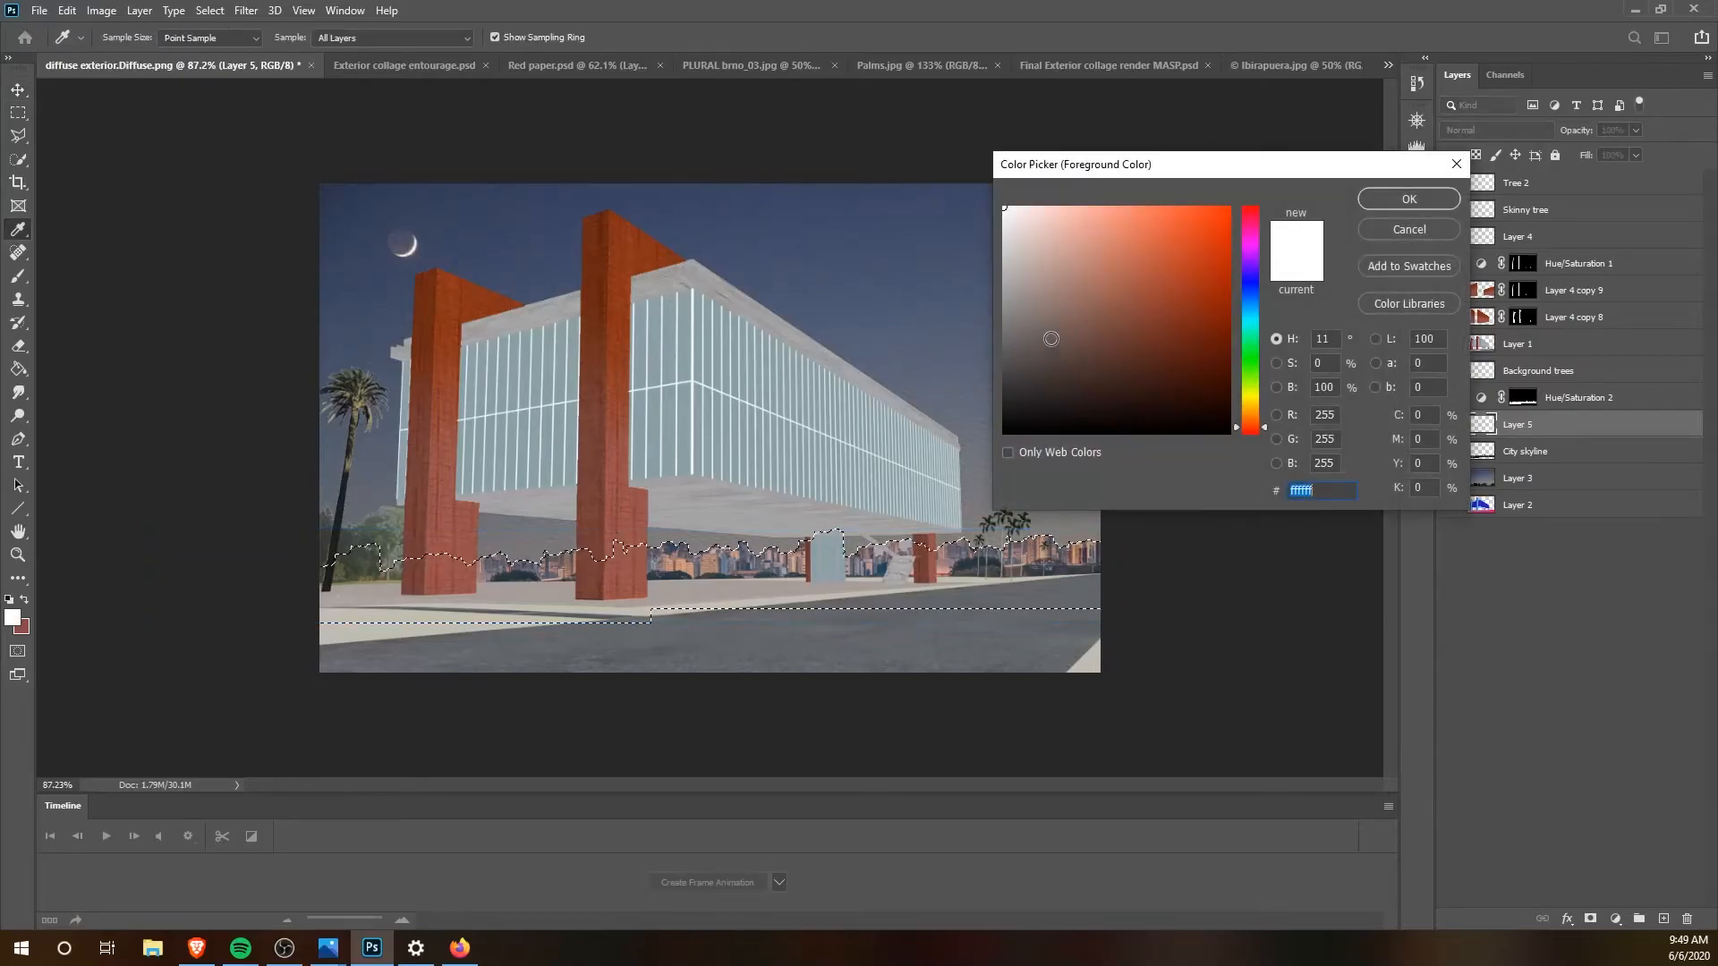
click(1247, 288)
click(1181, 208)
drag(1182, 208, 1221, 258)
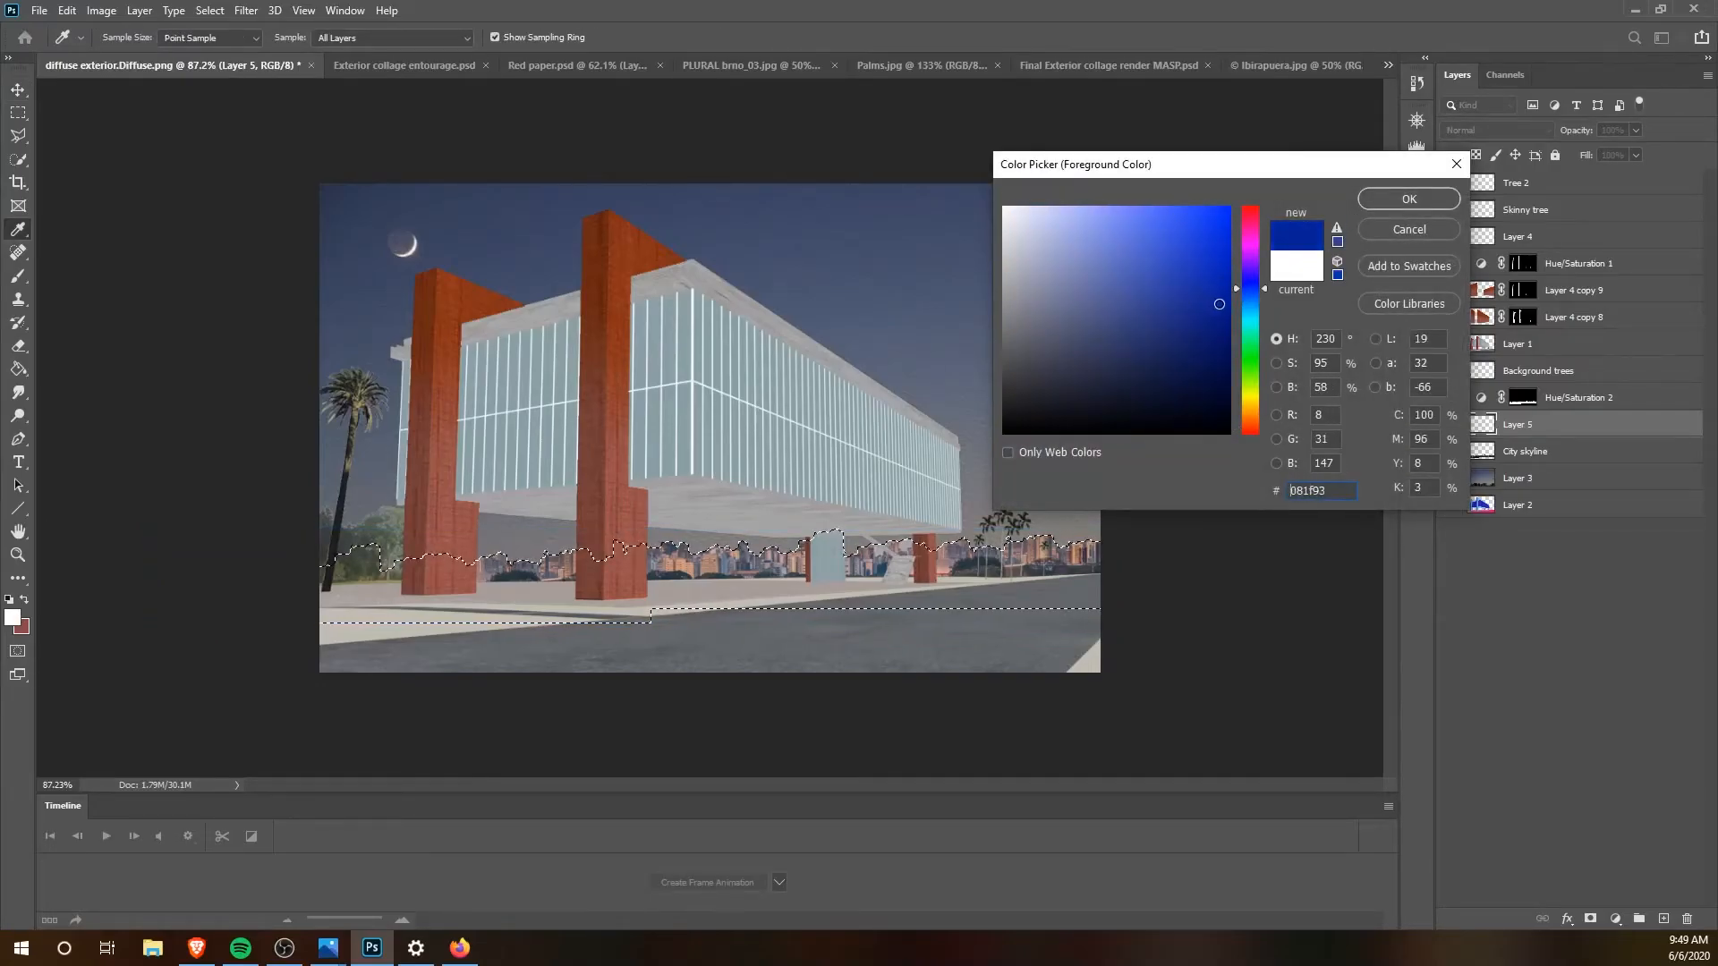
click(1410, 199)
Step: Fill the skyline selection on Layer 5 with the dark blue foreground colour using the Paint Bucket tool
key(v)
click(18, 369)
click(731, 567)
click(1535, 405)
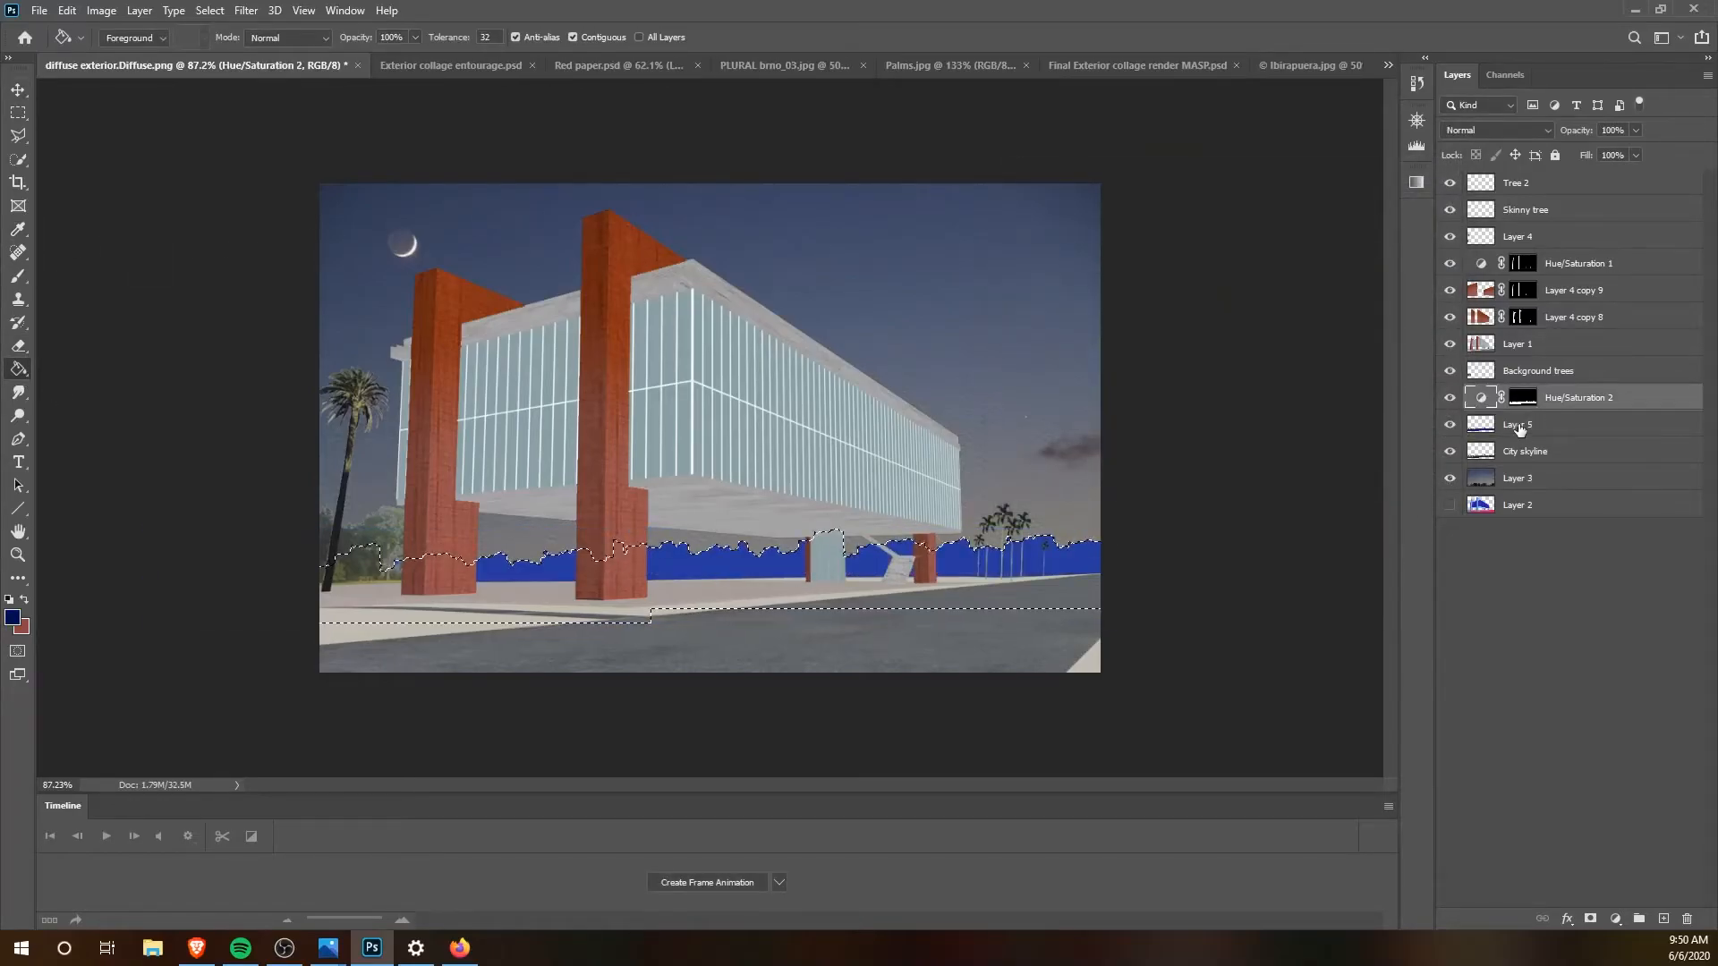
click(1535, 423)
click(1037, 561)
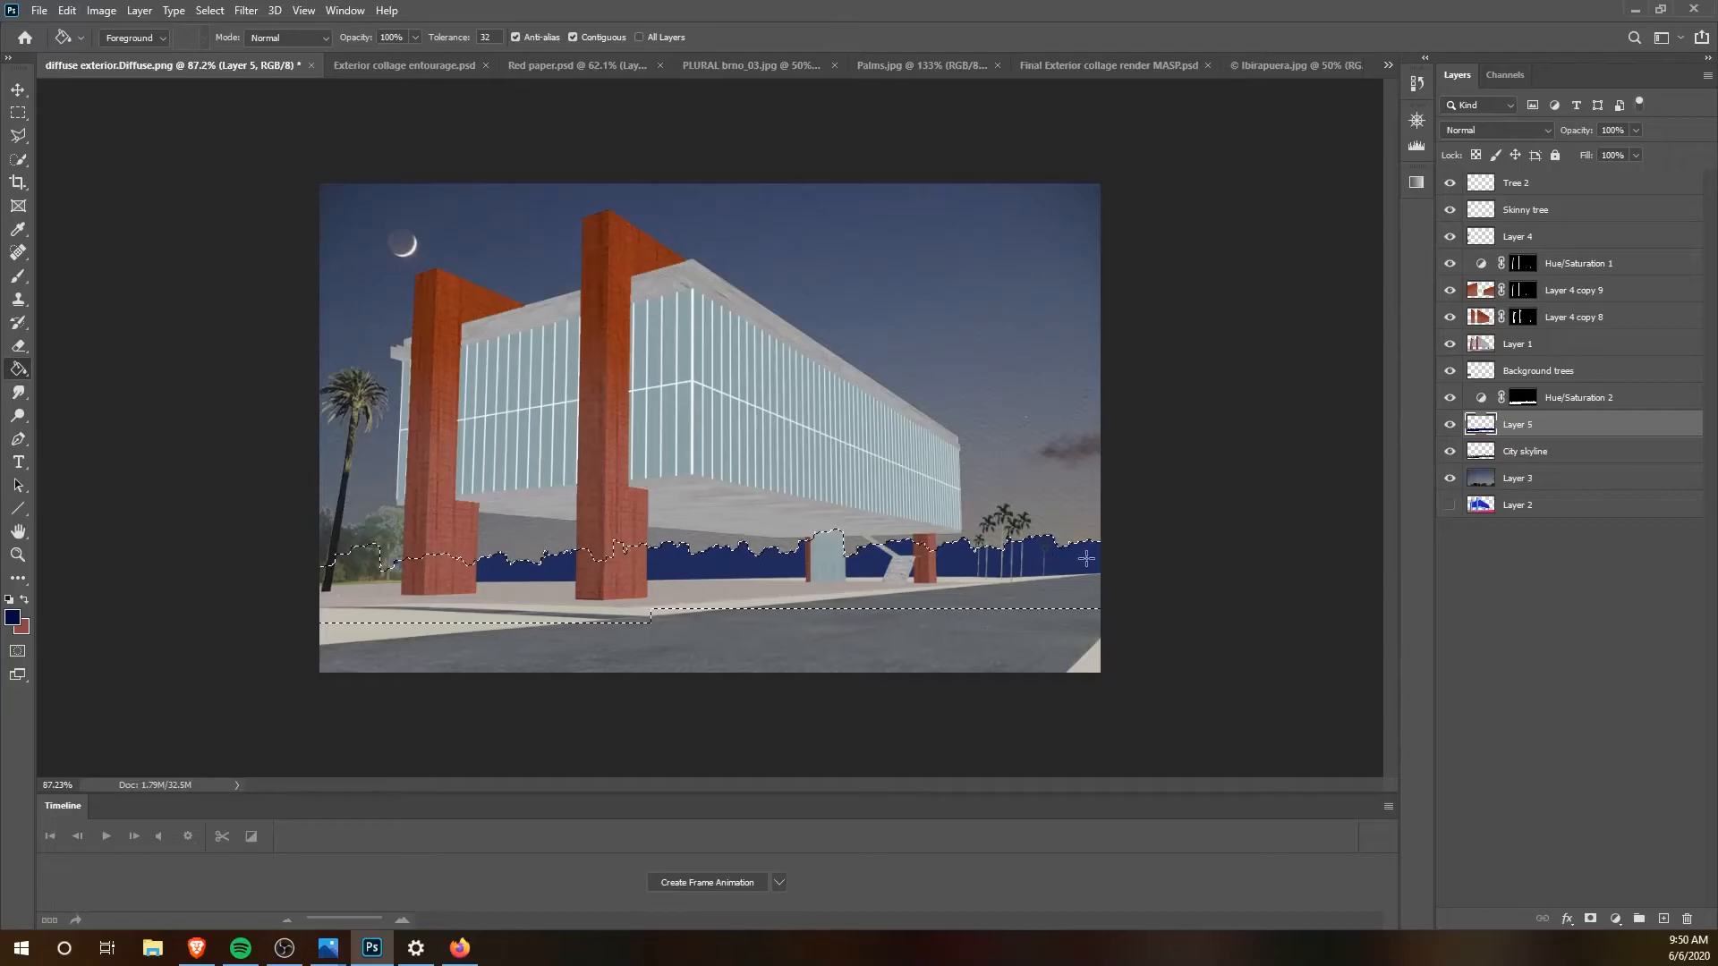
Step: Deselect the skyline and lower the opacity of the blue fill layer to 38%
key(ctrl+d)
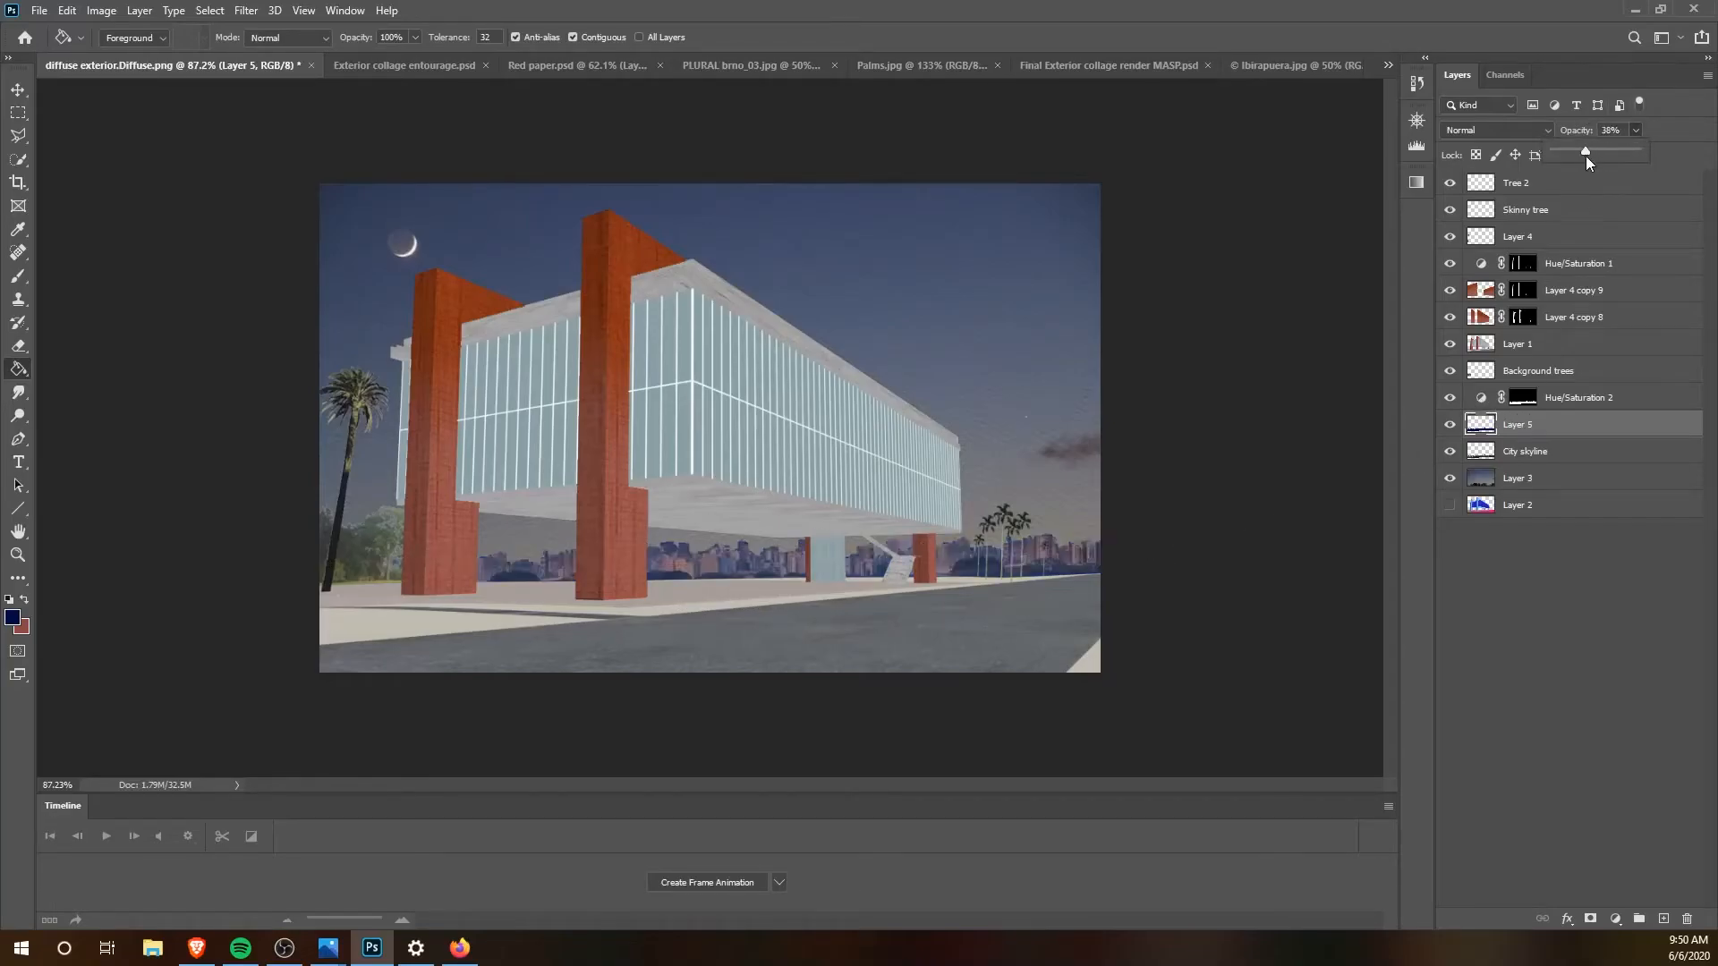
click(18, 92)
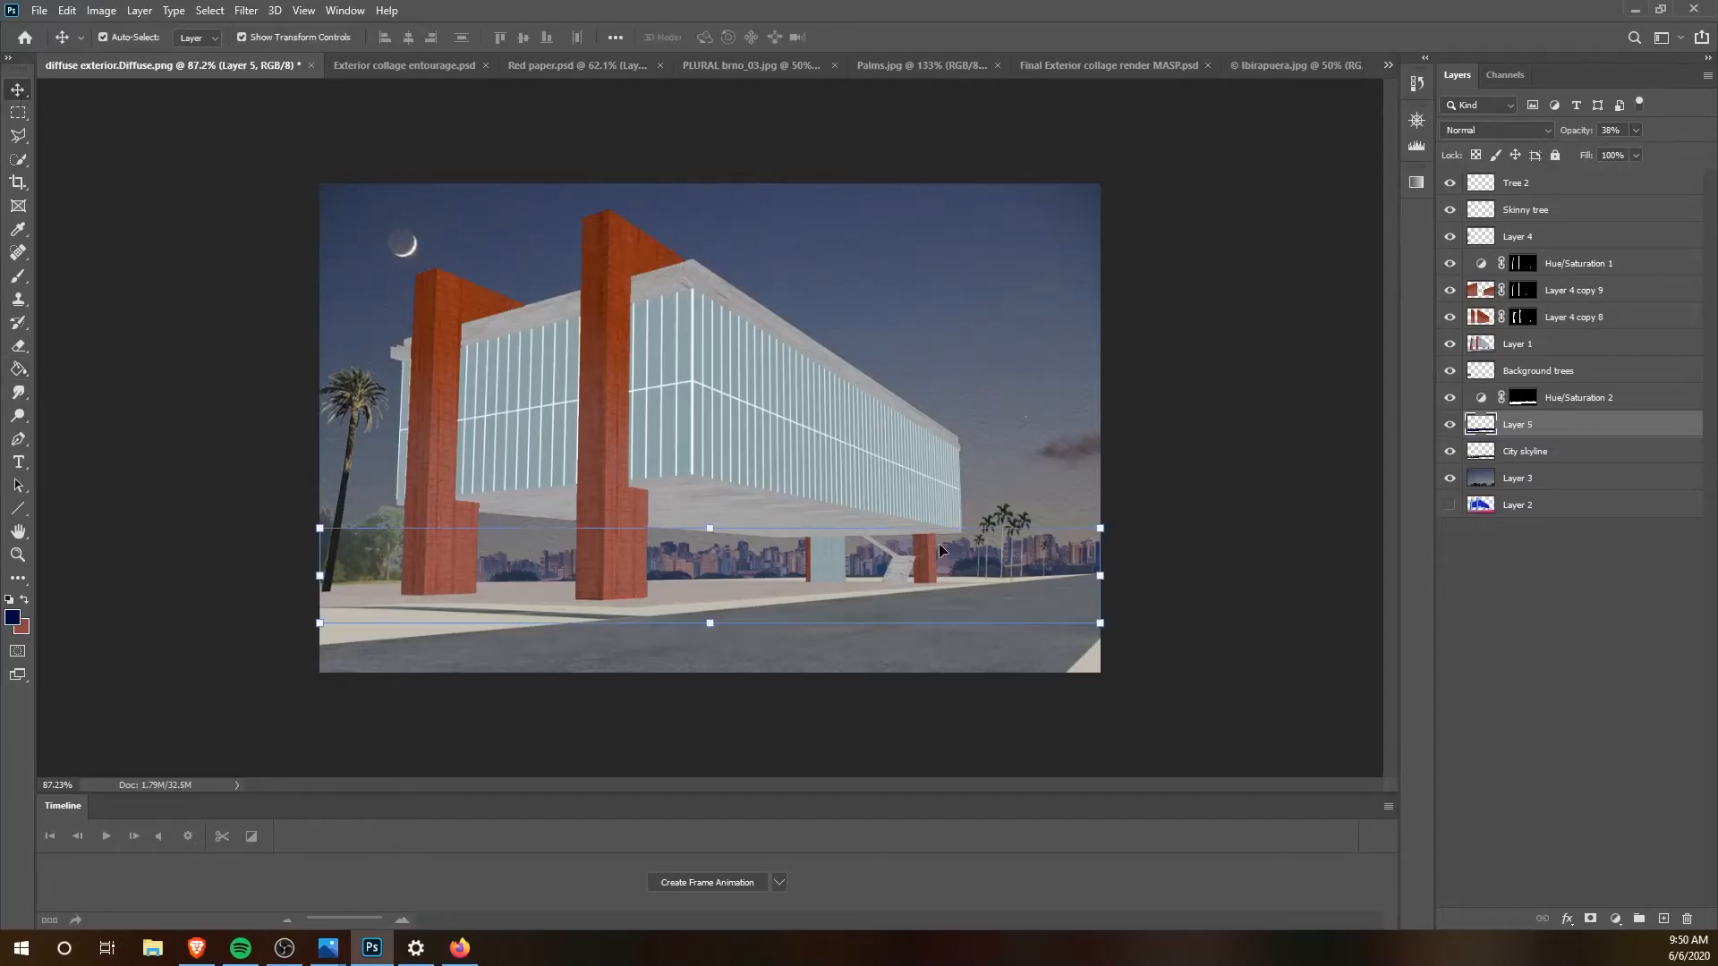
ctrl+click(1047, 552)
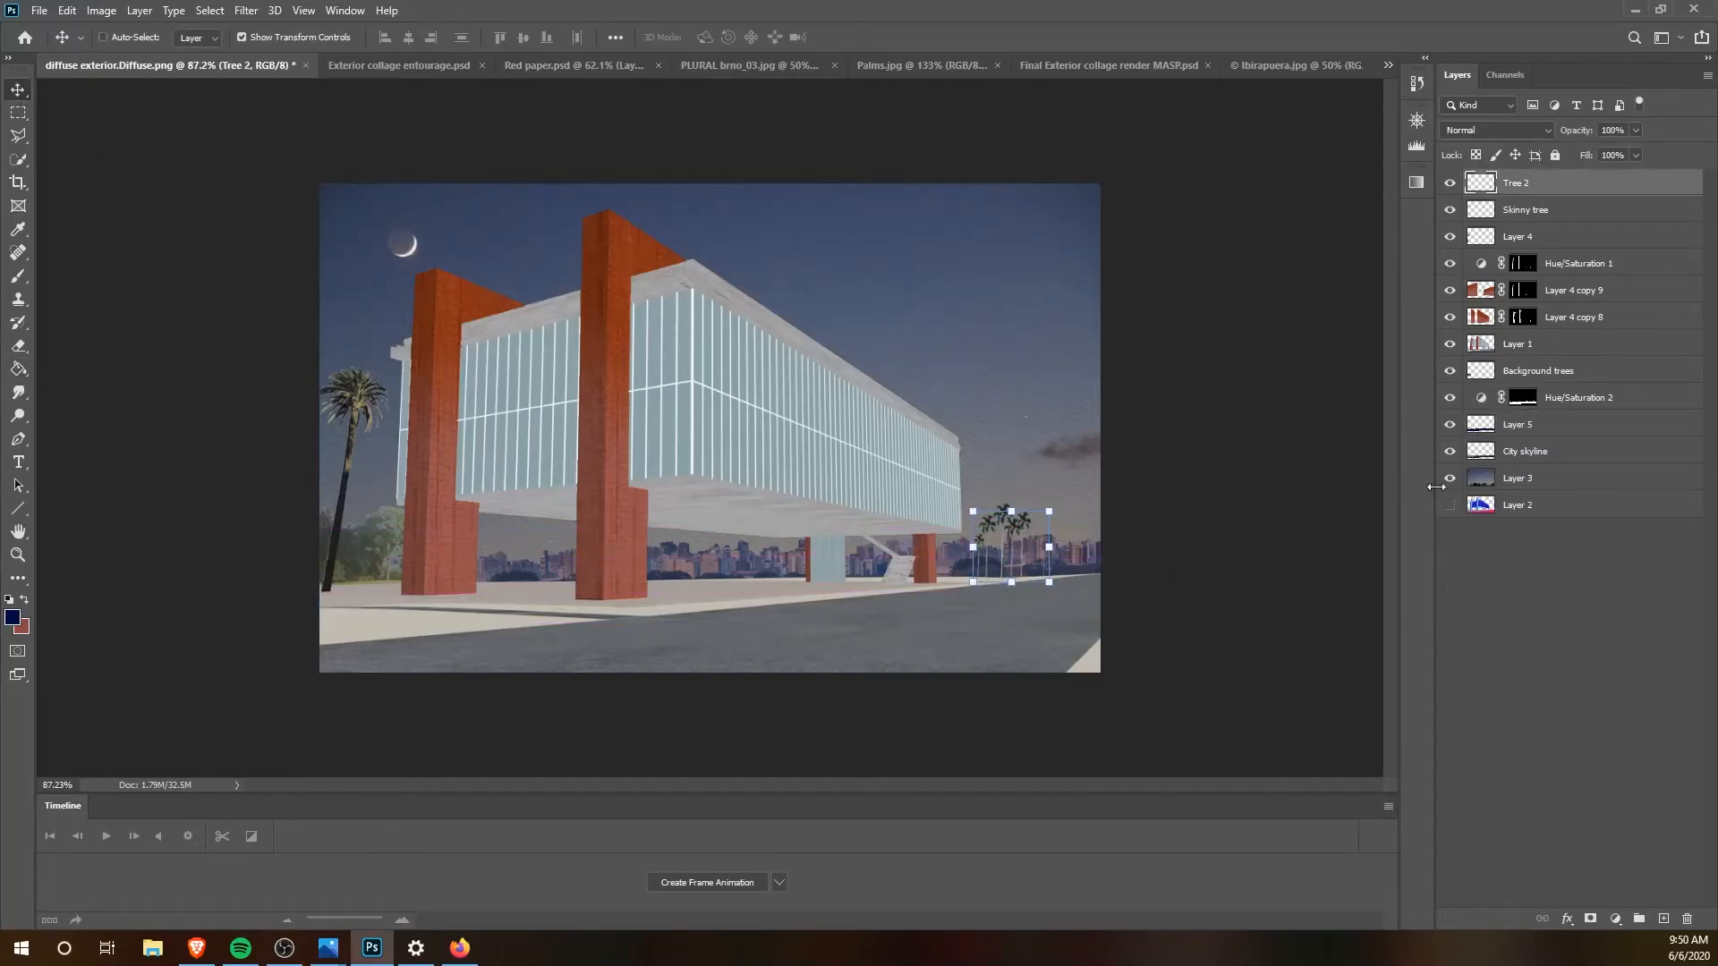
click(1532, 435)
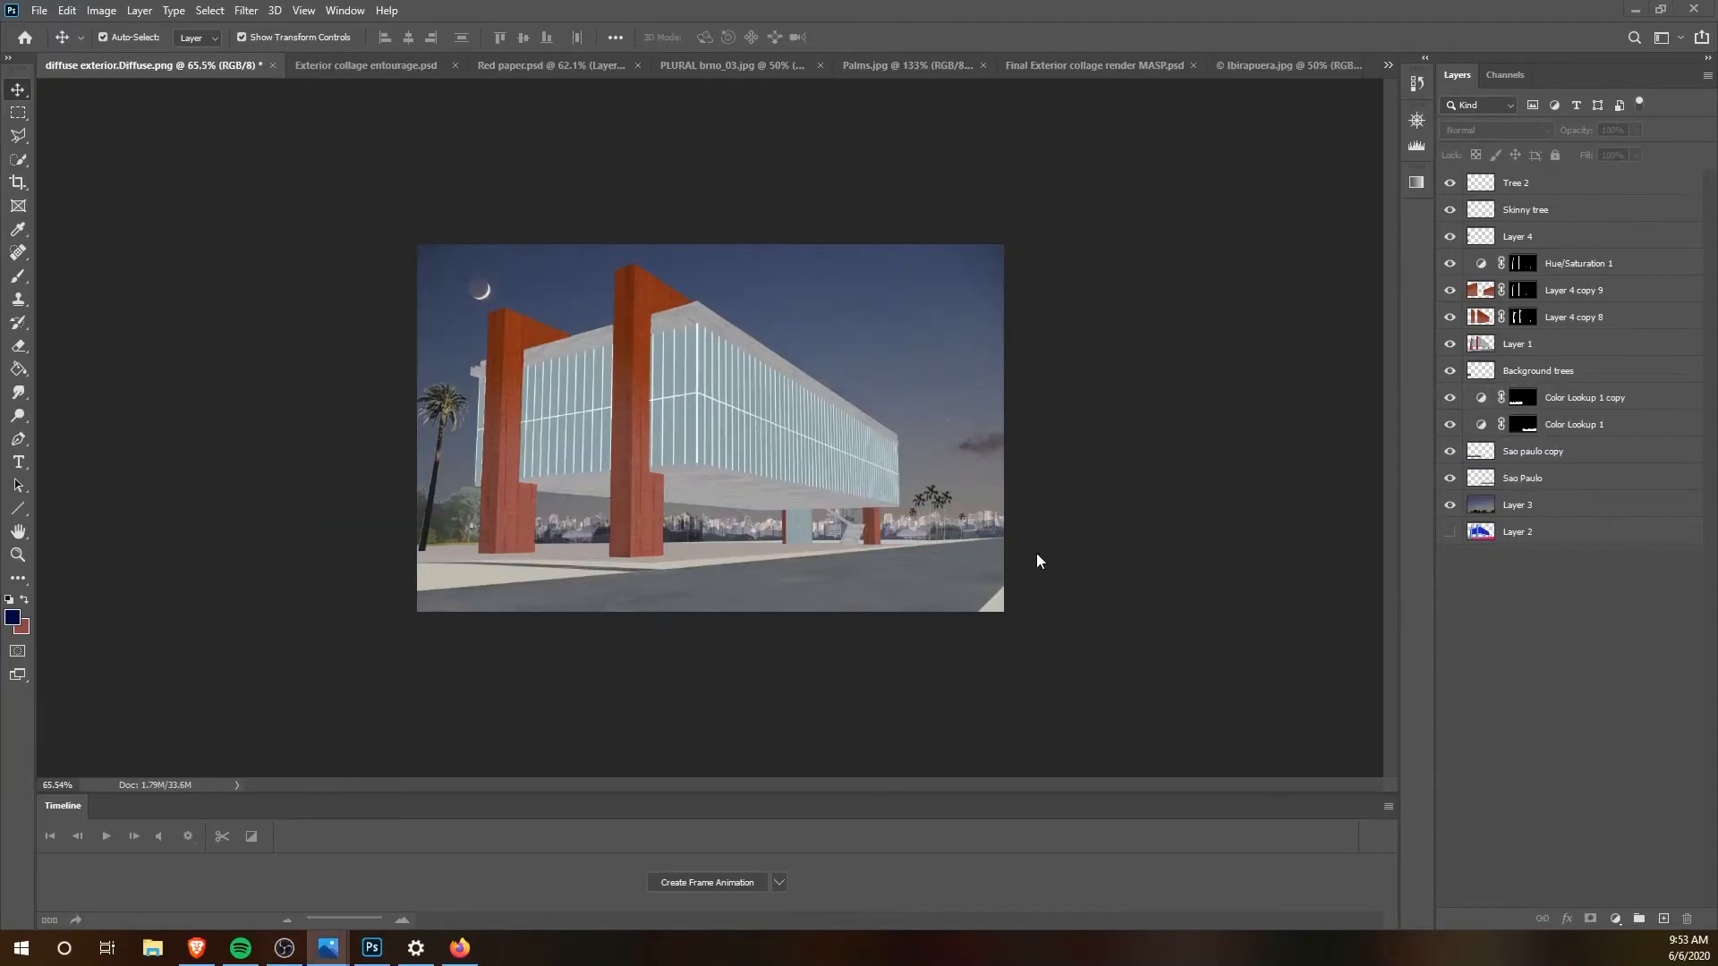
Step: Bring the parked cars from Exterior collage entourage.psd into diffuse exterior.Diffuse.png, scaled down on the road near the right edge
click(363, 68)
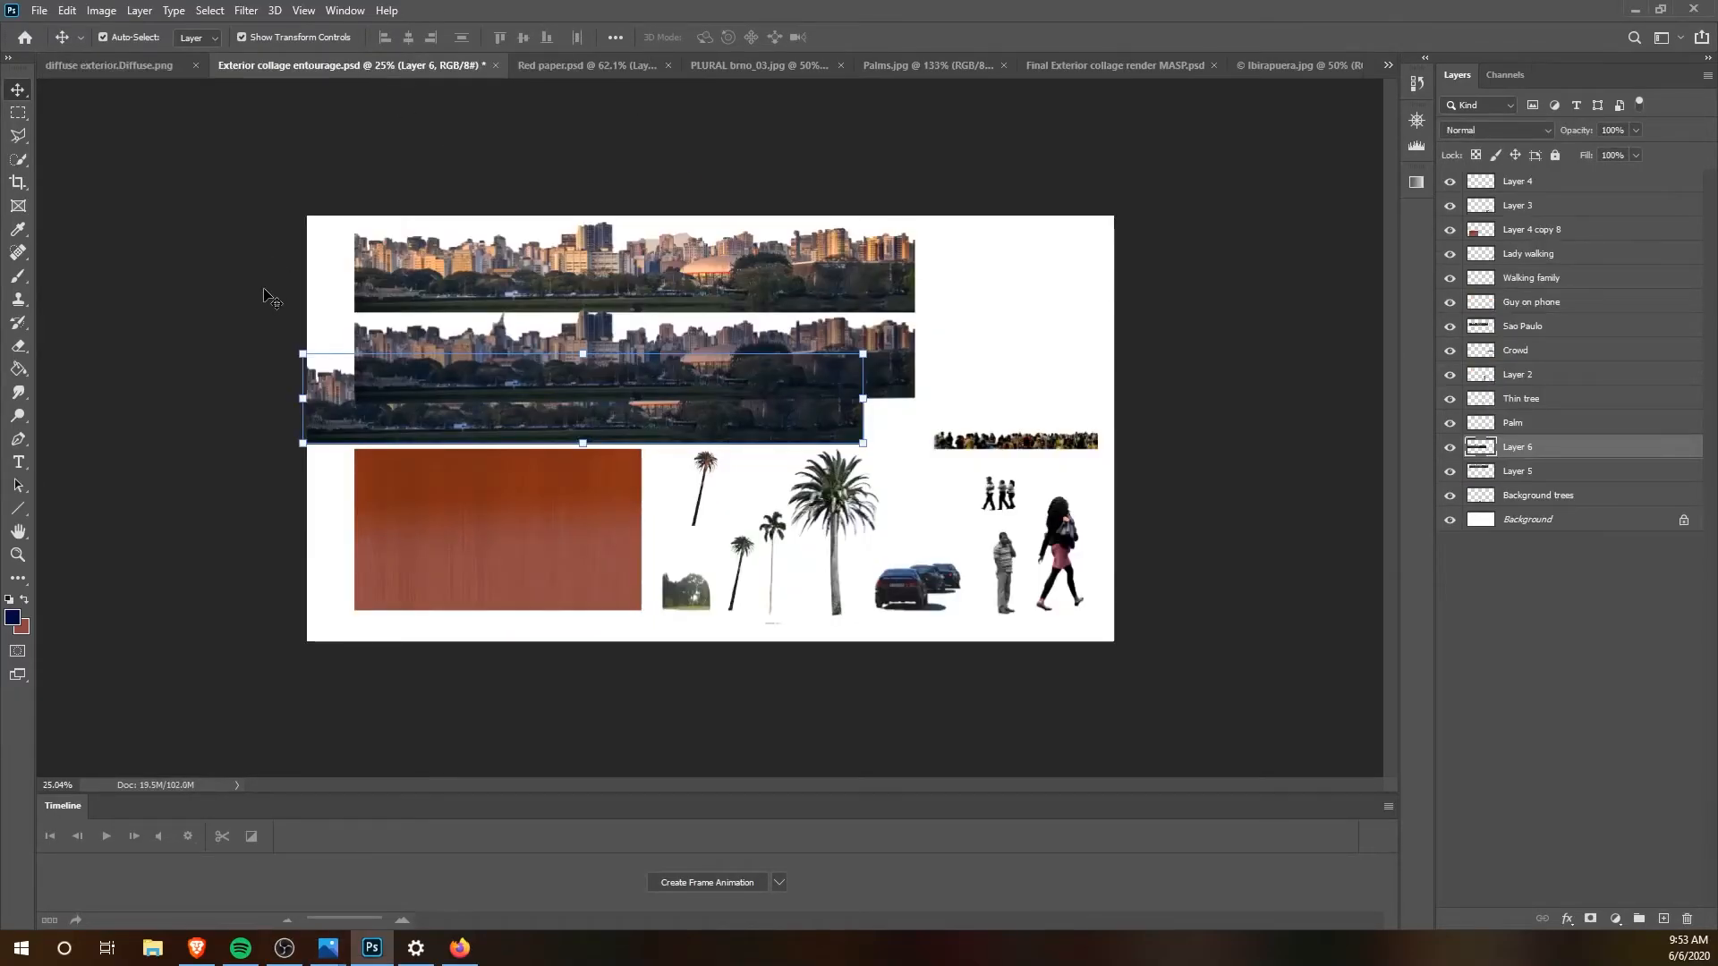
click(269, 297)
drag(908, 600, 894, 556)
drag(1005, 485, 977, 557)
key(Return)
Step: Desaturate the cars on Layer 5 with a Hue/Saturation adjustment, saturation -49, and clear the selection
ctrl+click(1521, 184)
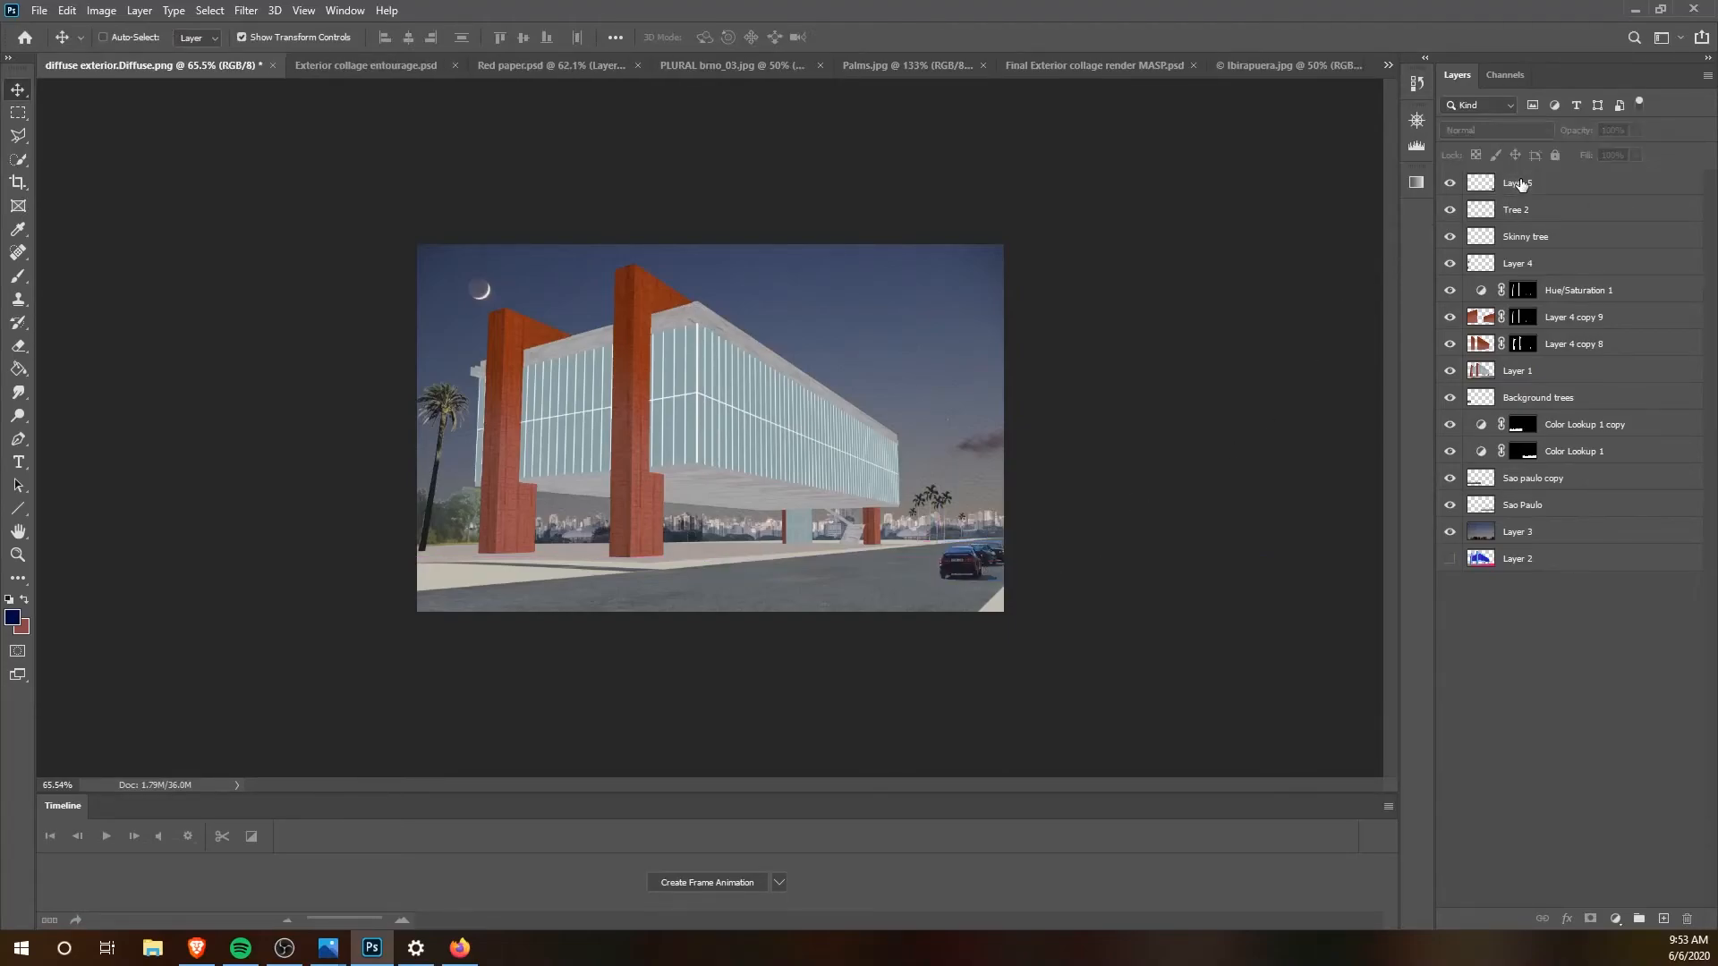
ctrl+click(1481, 184)
click(102, 10)
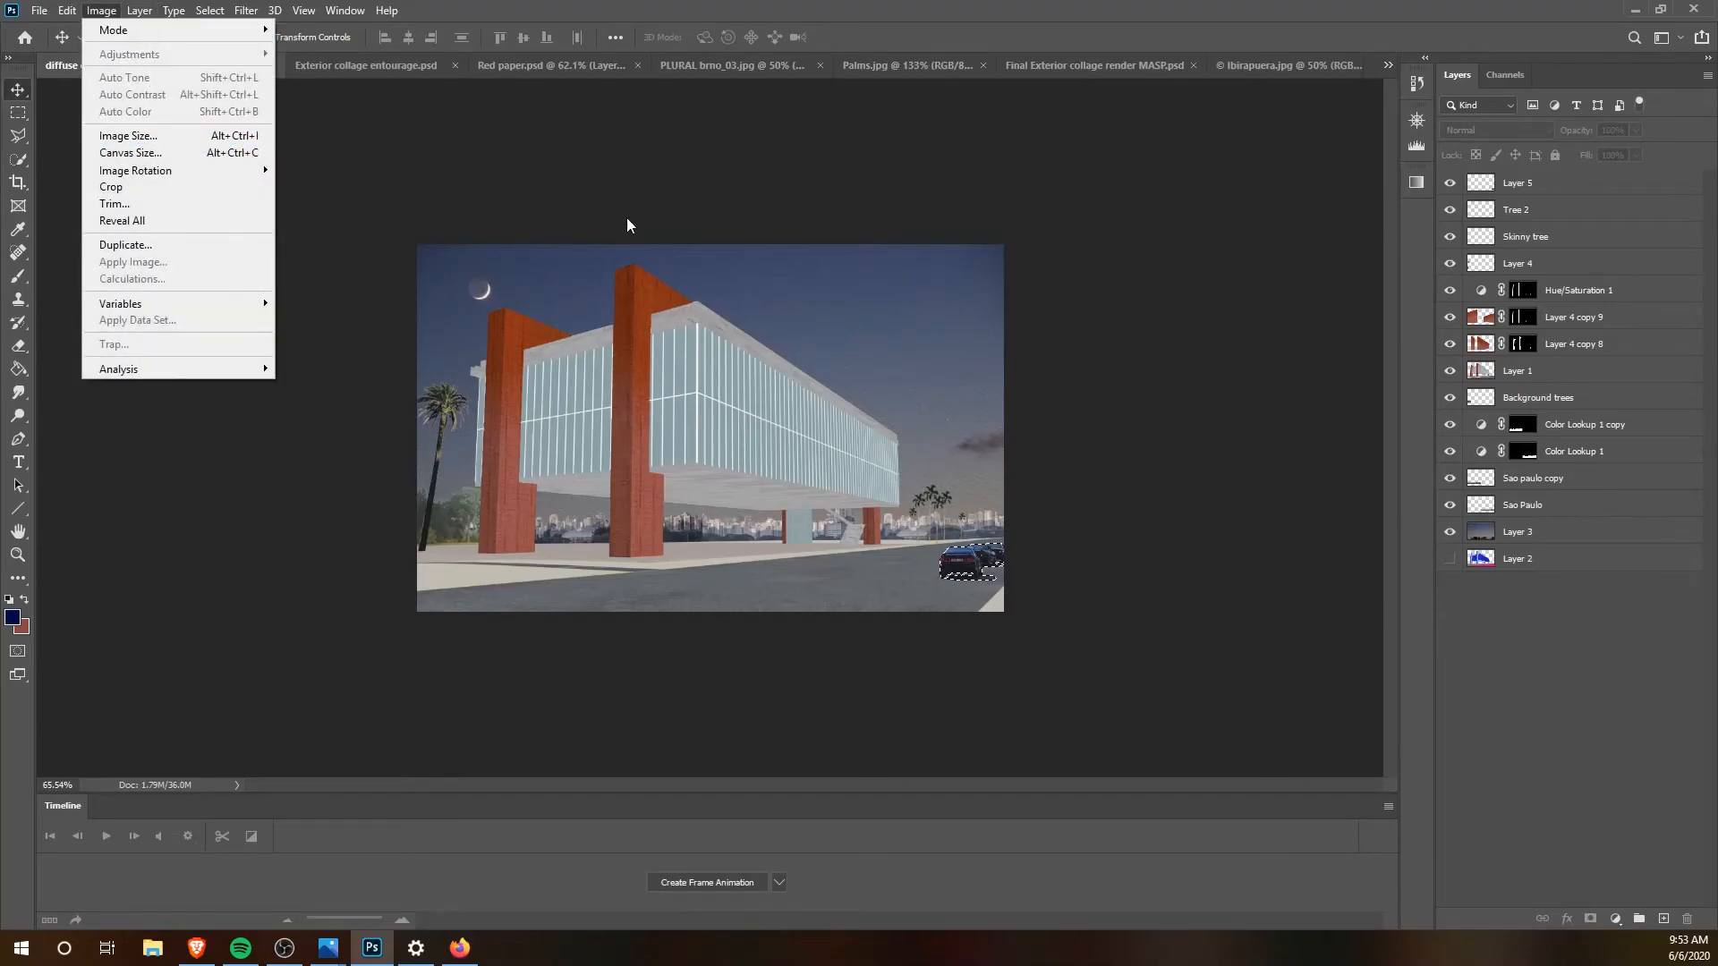
click(1217, 384)
click(1527, 182)
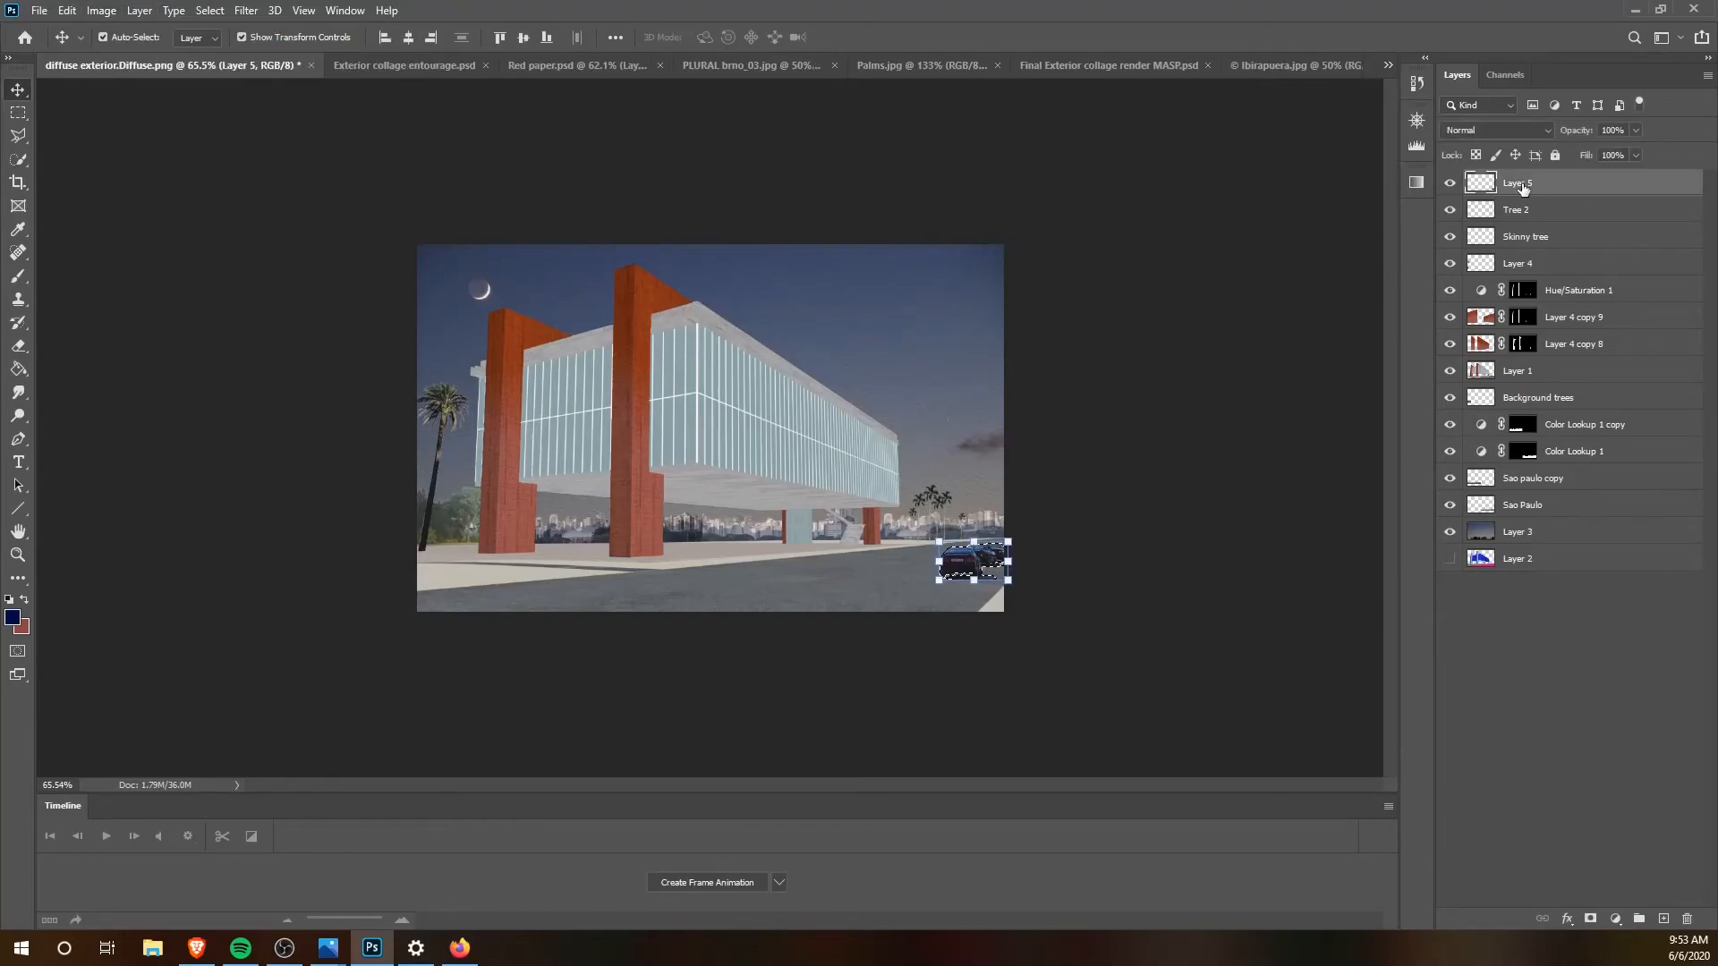
click(102, 11)
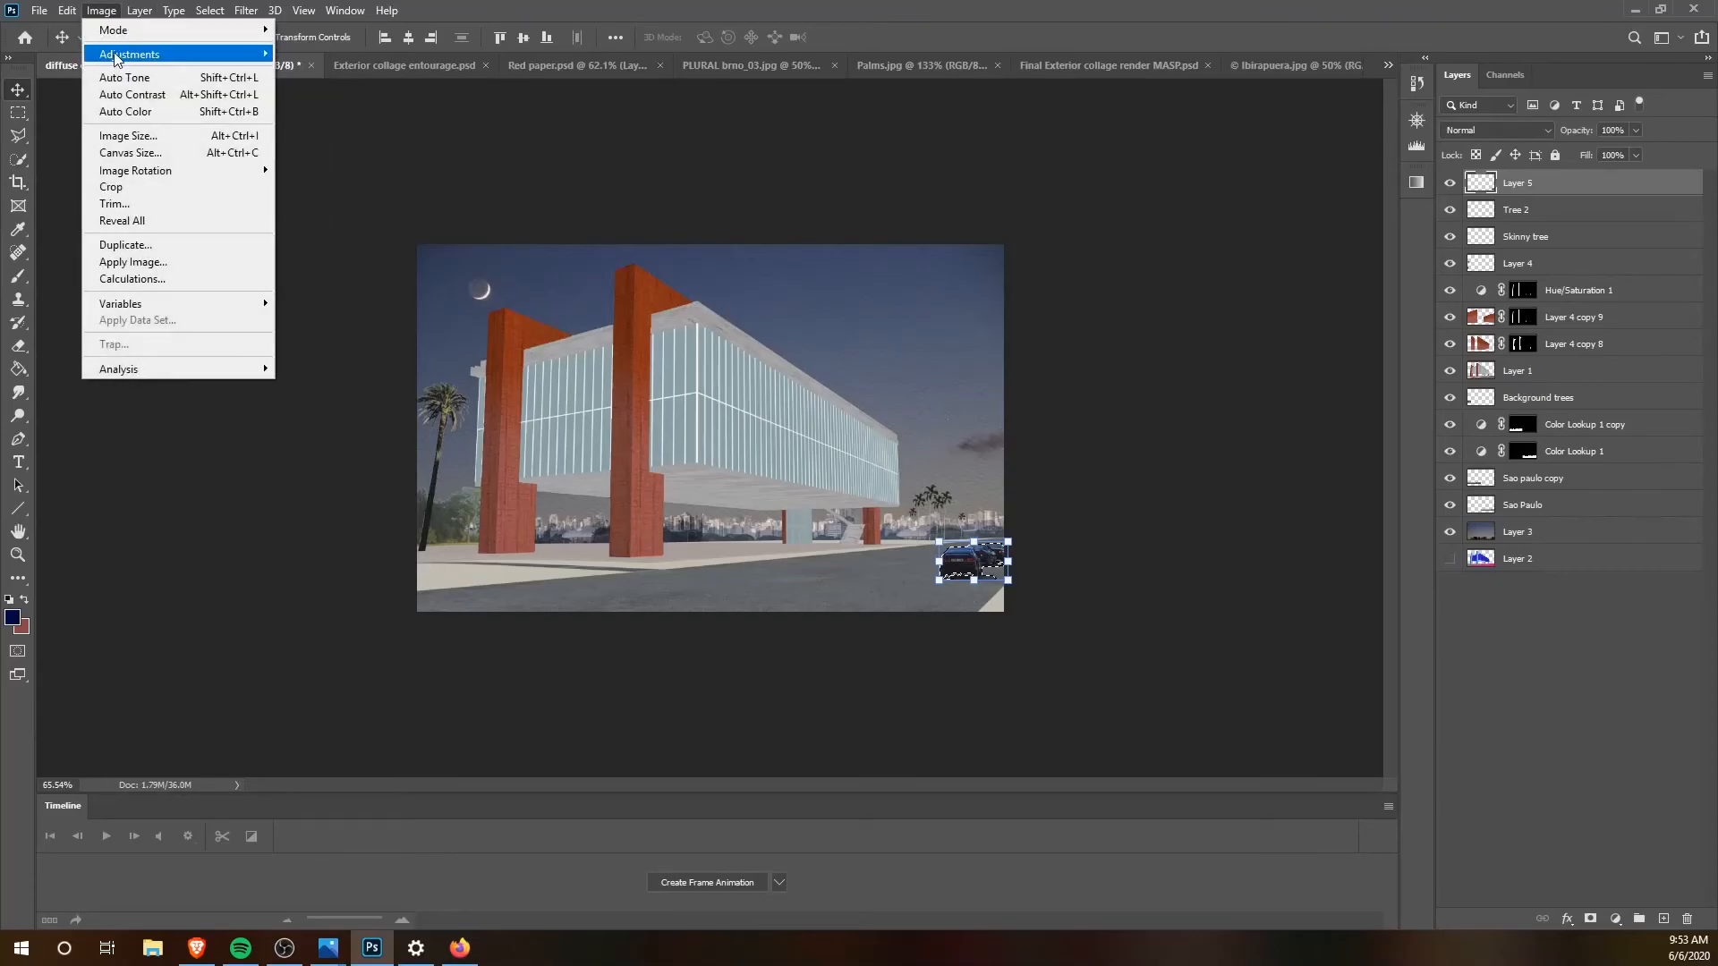
mouse_move(118, 55)
click(345, 145)
drag(1319, 238, 1301, 242)
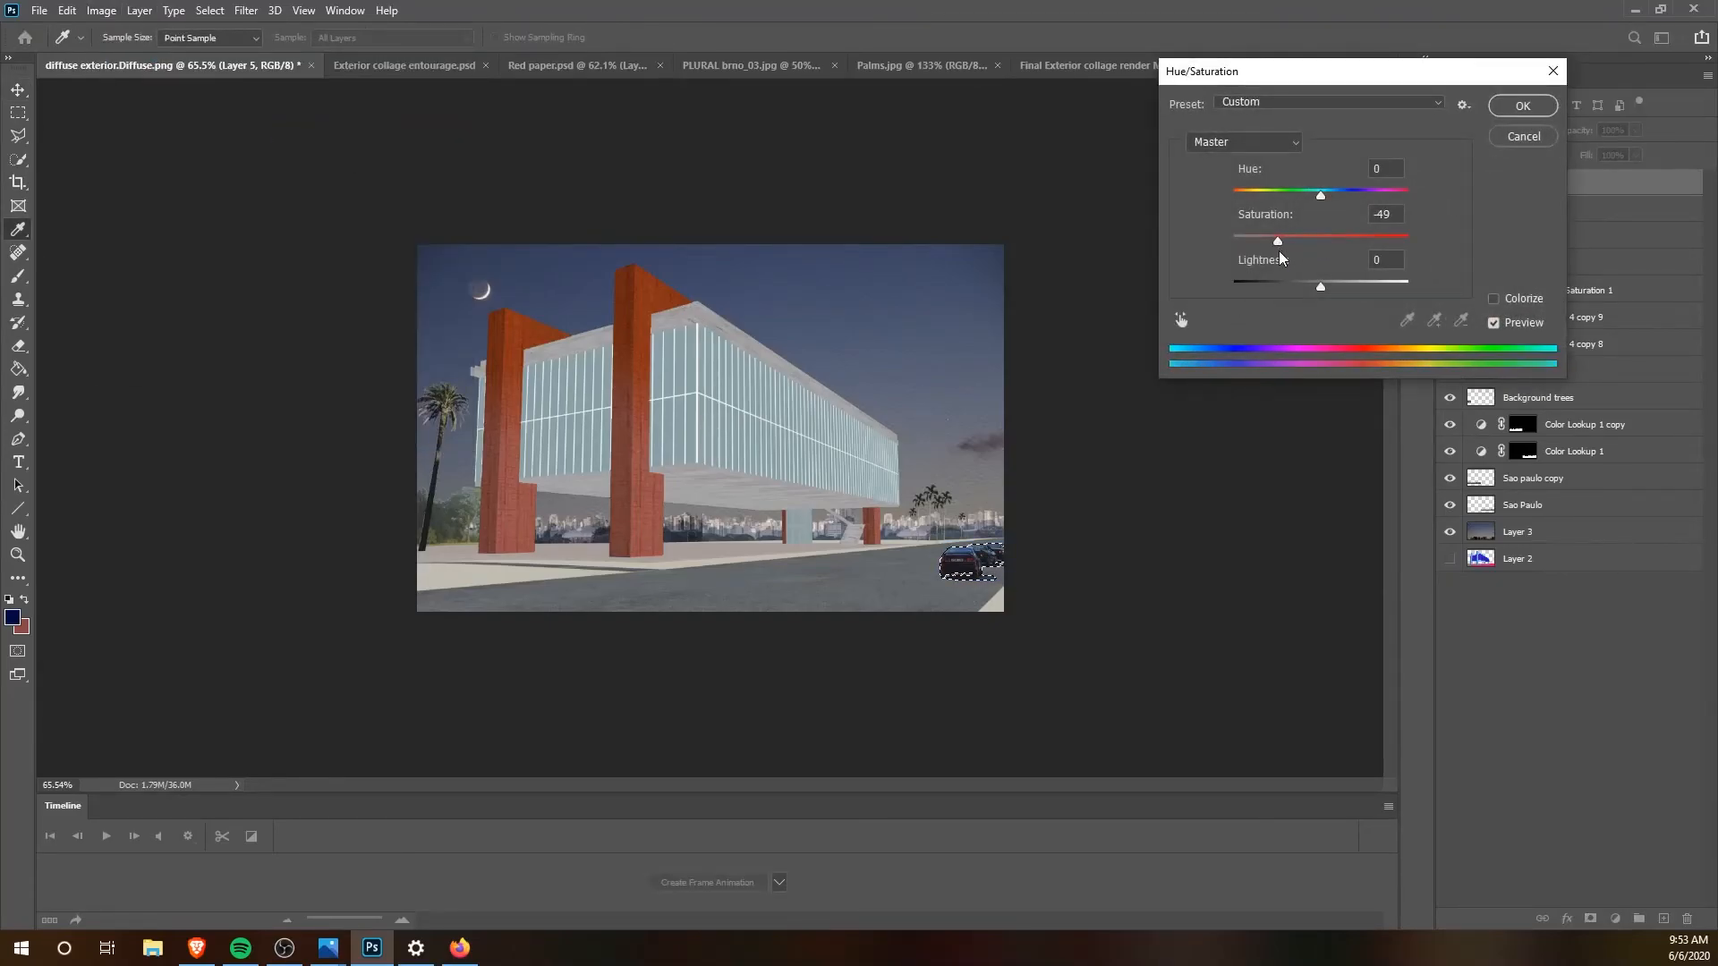
click(1522, 106)
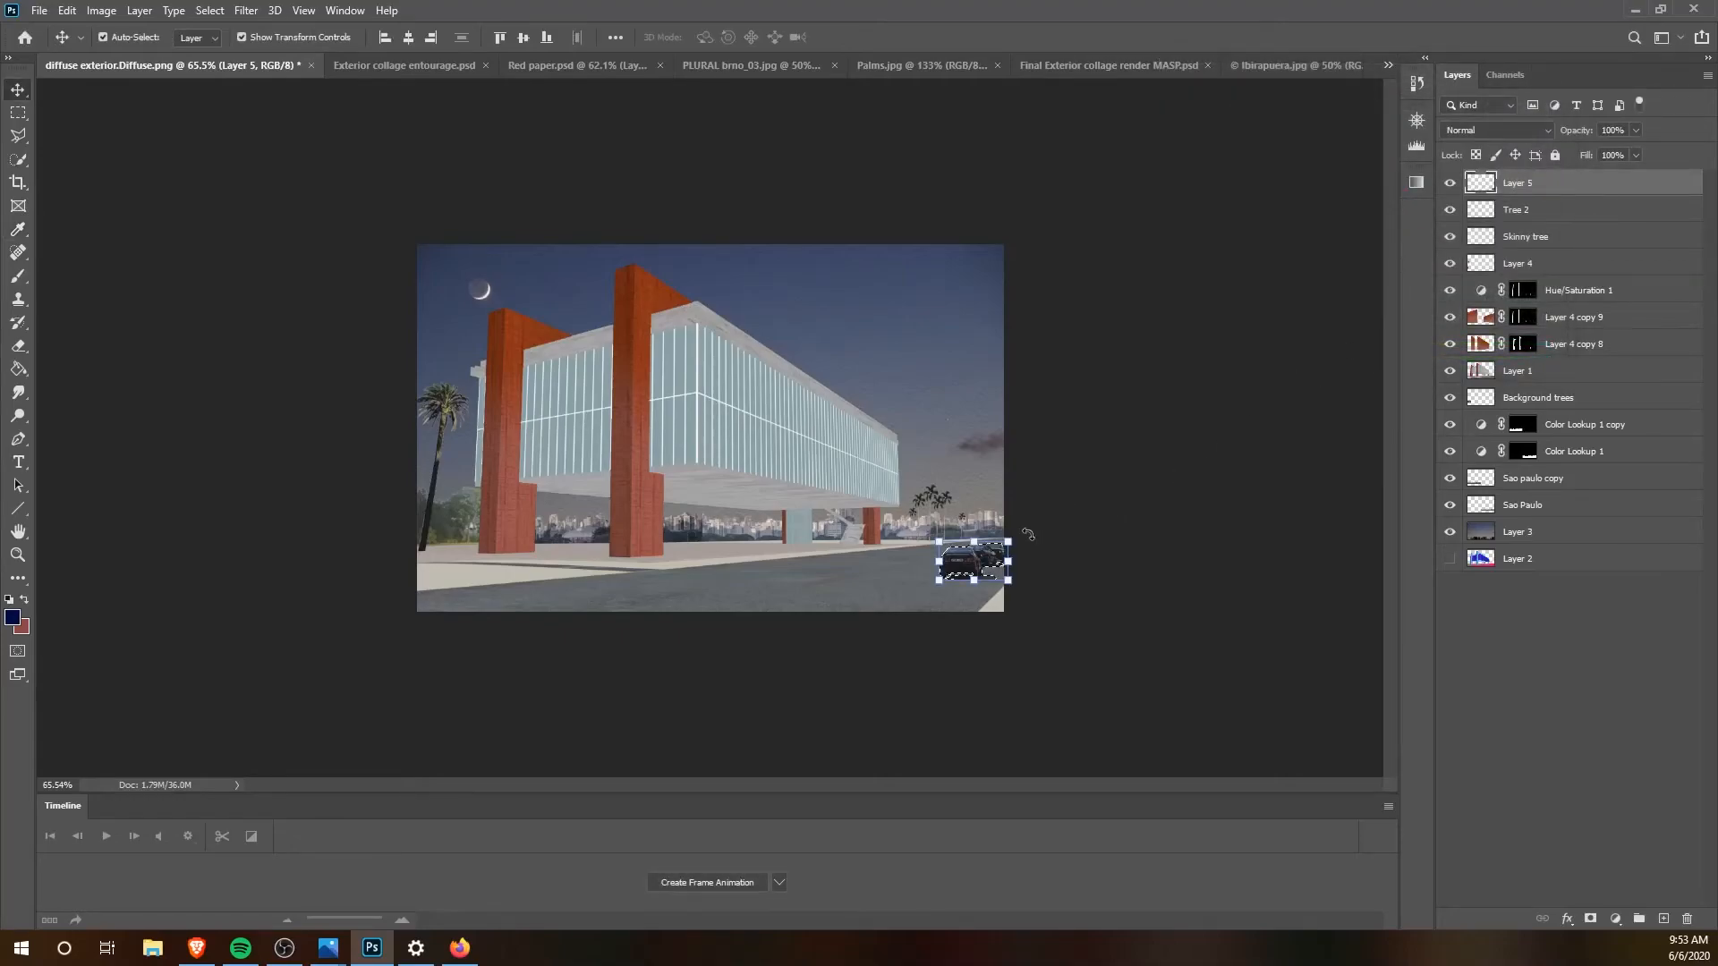
key(ctrl+d)
Step: Scale the cars down slightly and settle them on the road near the image's right edge
mouse_move(976, 564)
mouse_down()
mouse_move(1012, 541)
mouse_move(968, 561)
mouse_up()
key(Return)
click(1096, 551)
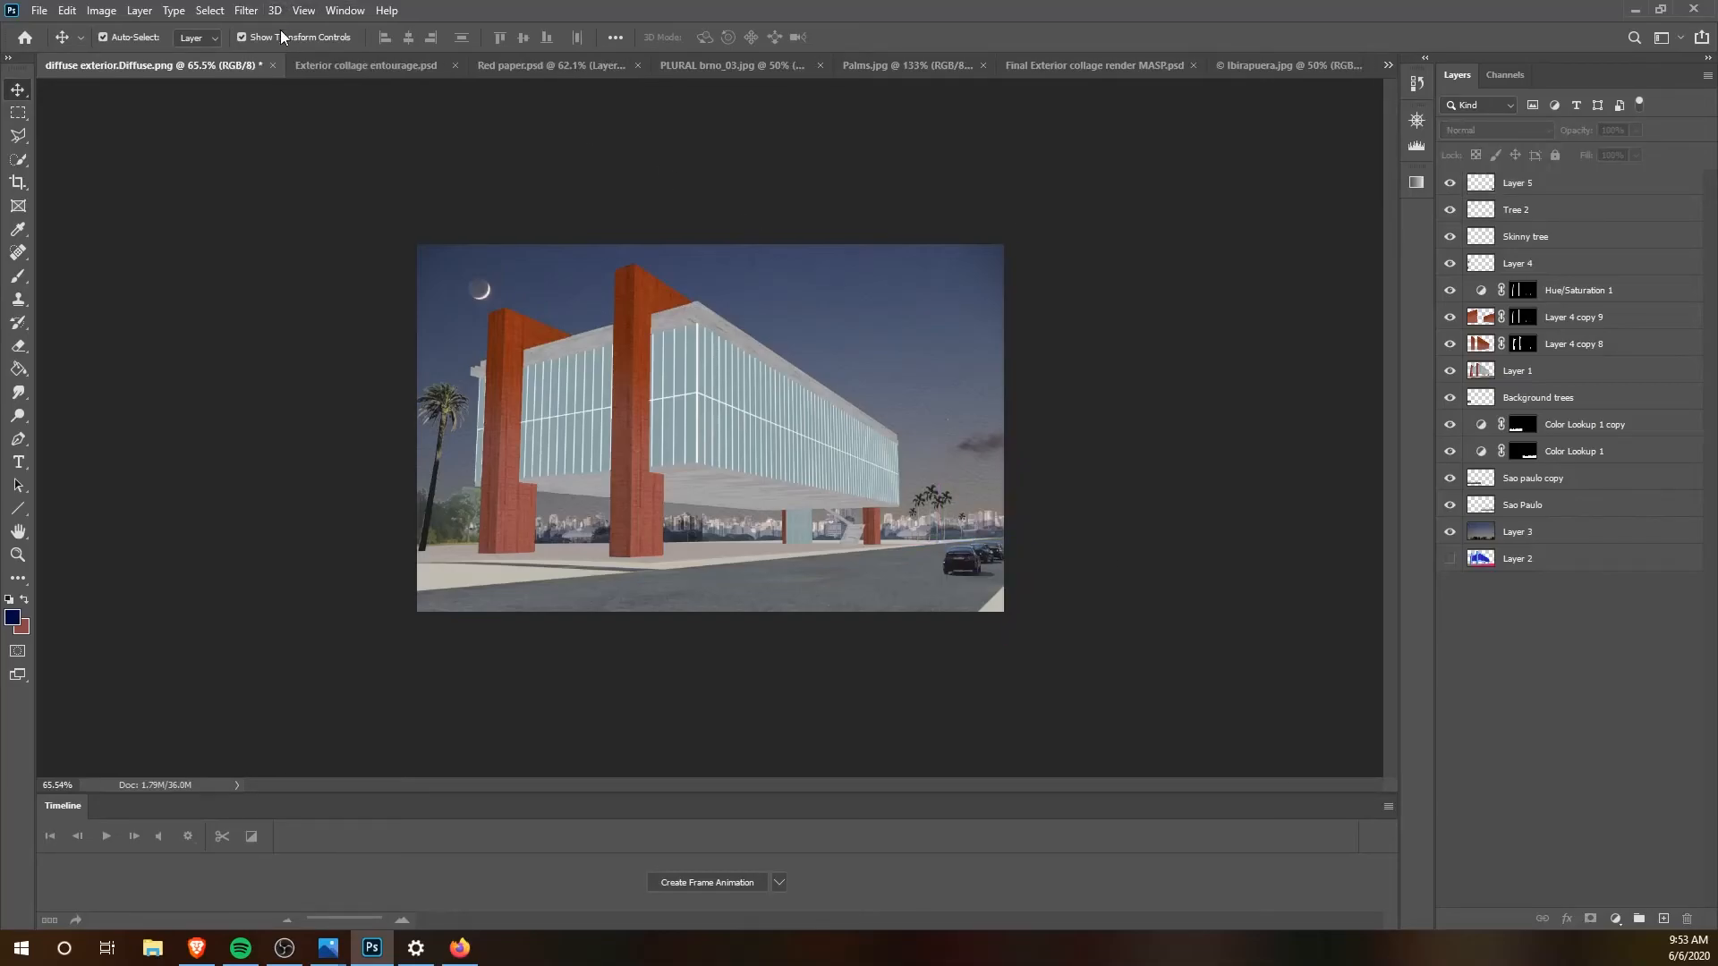
Step: Bring the large palm from Exterior collage entourage.psd into diffuse exterior.Diffuse.png and place its trunk along the image's right edge
click(343, 69)
drag(834, 504, 922, 404)
drag(949, 335, 996, 361)
drag(995, 360, 993, 353)
Step: Nudge the large palm slightly left and down so more of its crown fits within the image
key(Left)
key(Left)
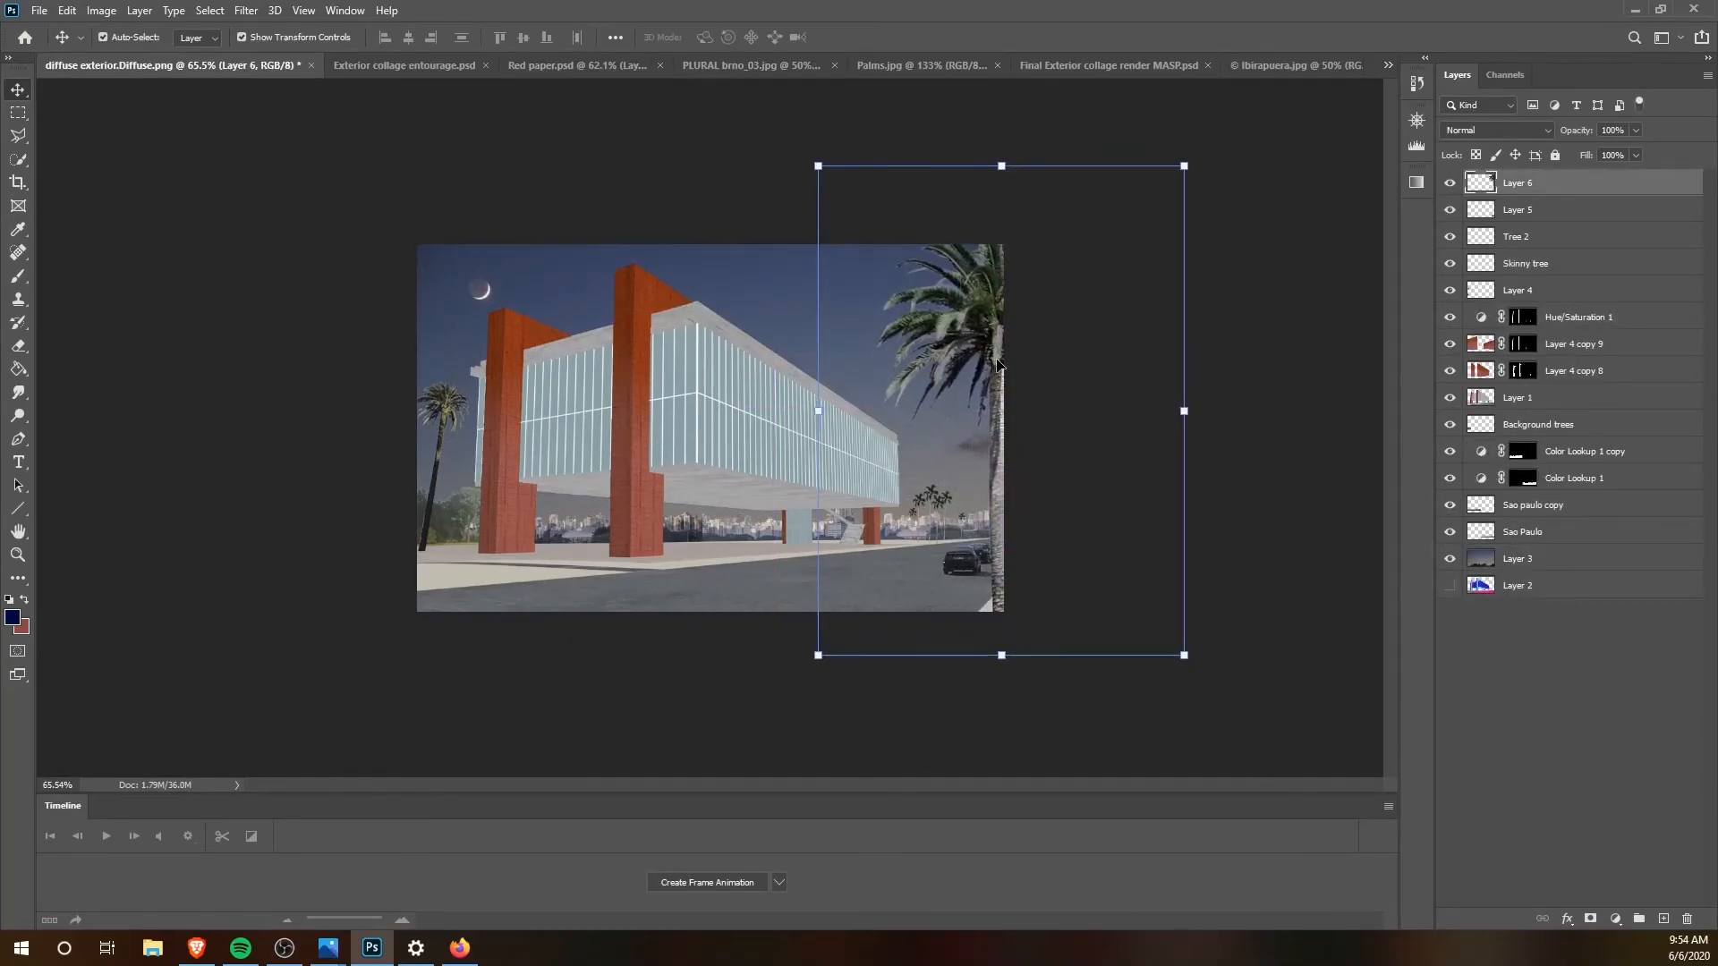
key(Down)
key(Down)
key(Down)
key(Left)
key(Left)
key(Down)
key(Down)
key(Down)
key(Down)
key(Down)
key(Down)
key(Down)
key(Down)
key(Down)
key(Down)
key(Down)
key(Down)
key(Down)
key(Down)
key(Down)
key(Down)
key(Down)
key(Down)
key(Down)
key(Down)
key(Down)
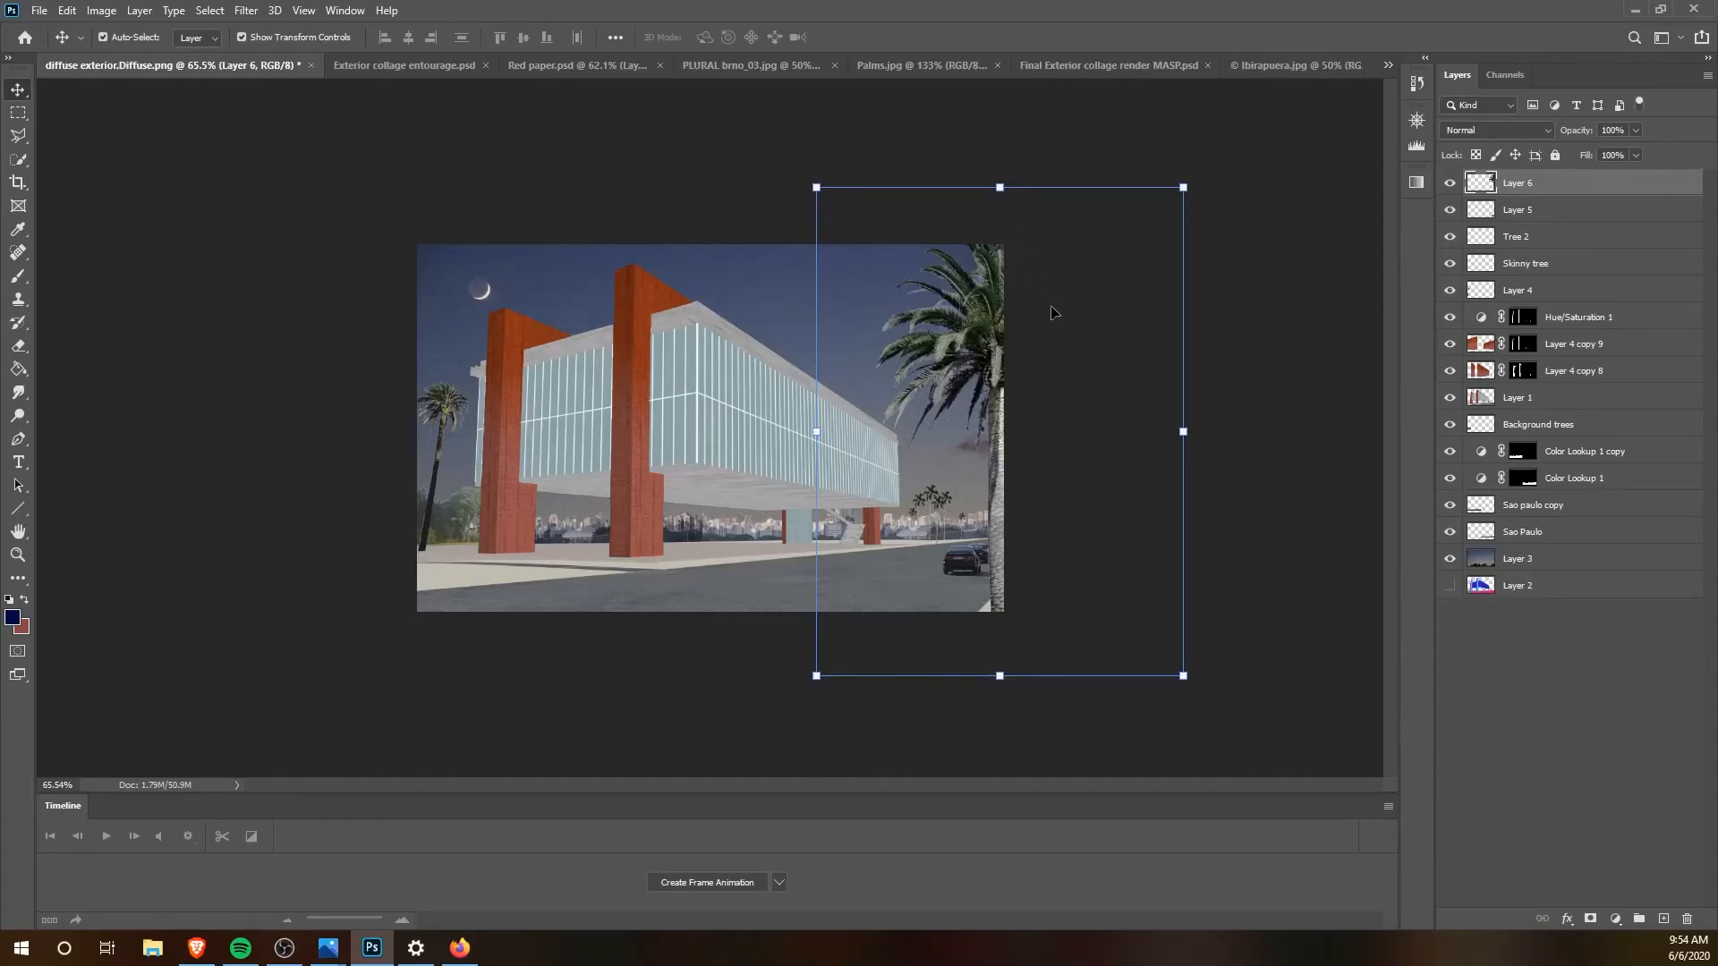
Step: Scale the large palm to 94.68% and reposition it against the image's right edge
drag(1184, 189, 1164, 214)
drag(985, 340, 997, 322)
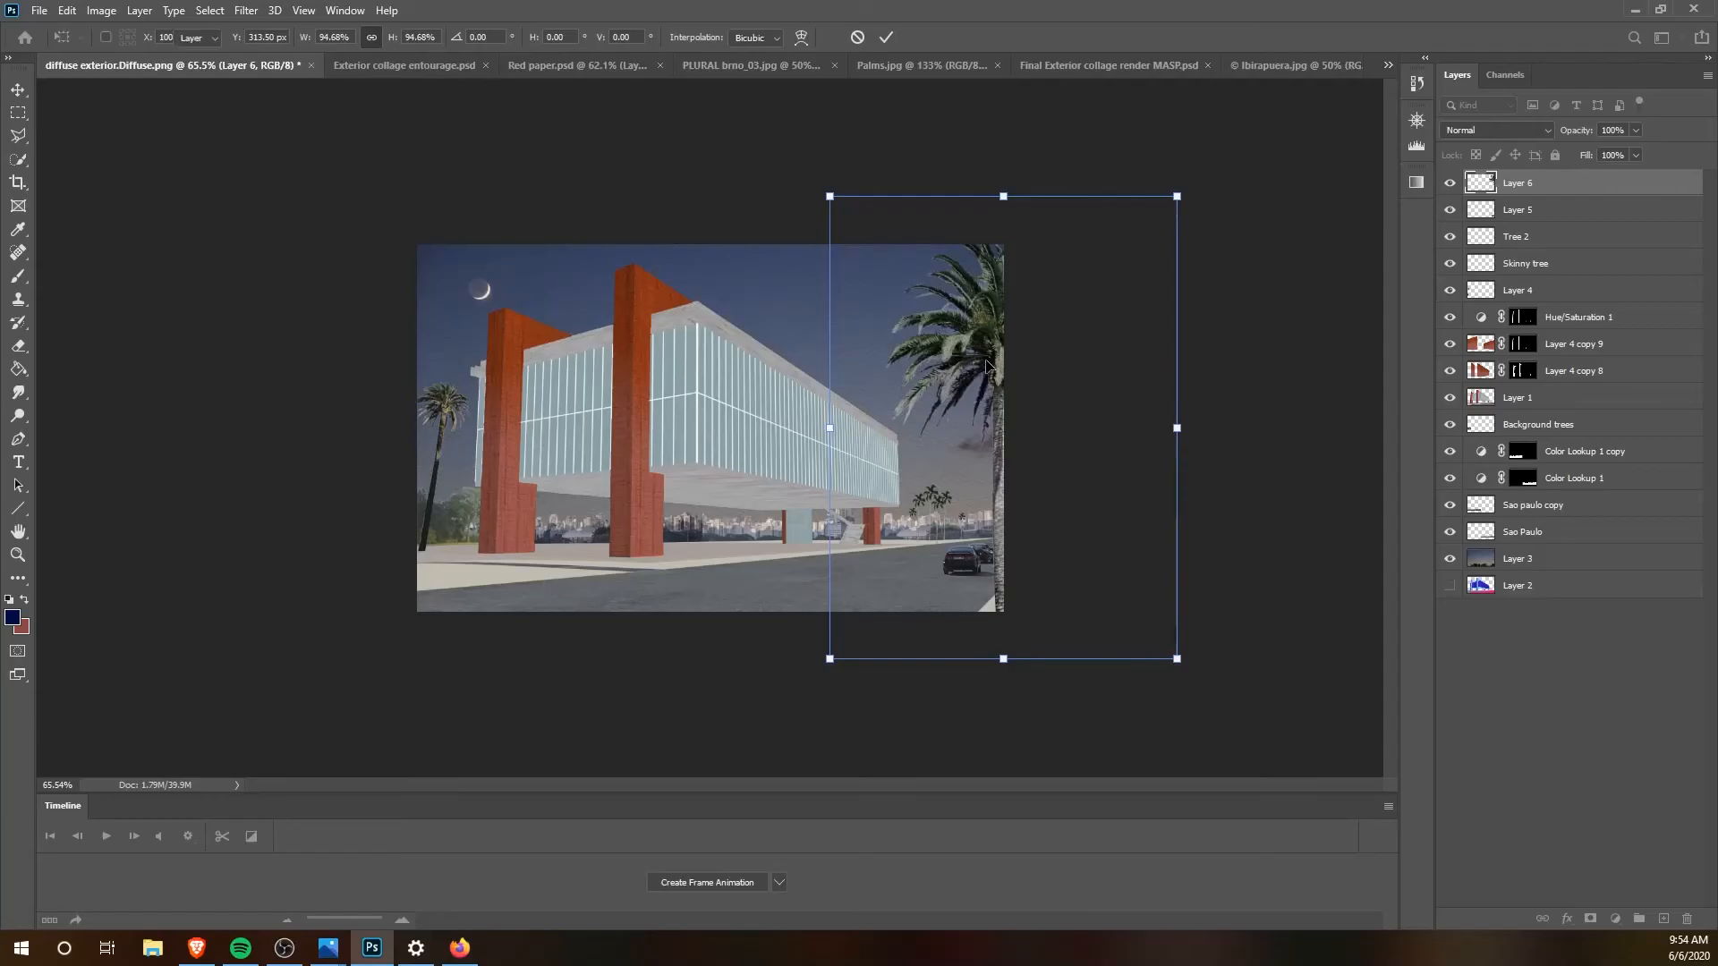
key(Return)
click(1233, 419)
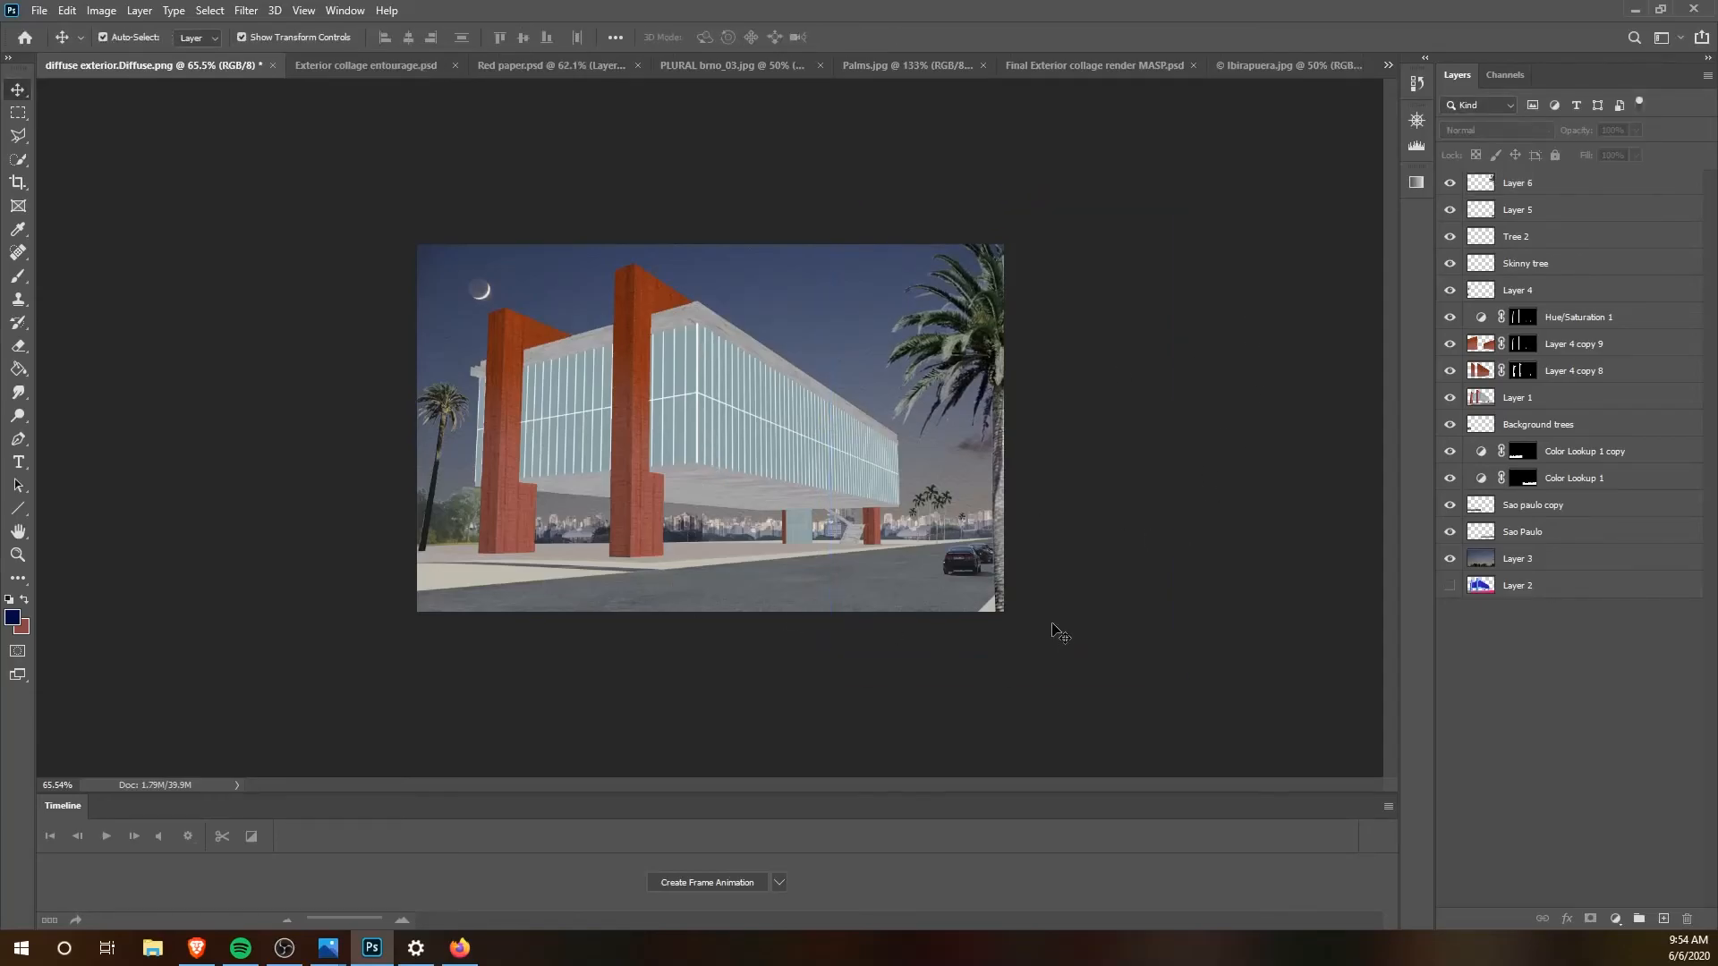
Step: Duplicate the Background trees layer and position the copy along the horizon between the two front red columns
click(446, 529)
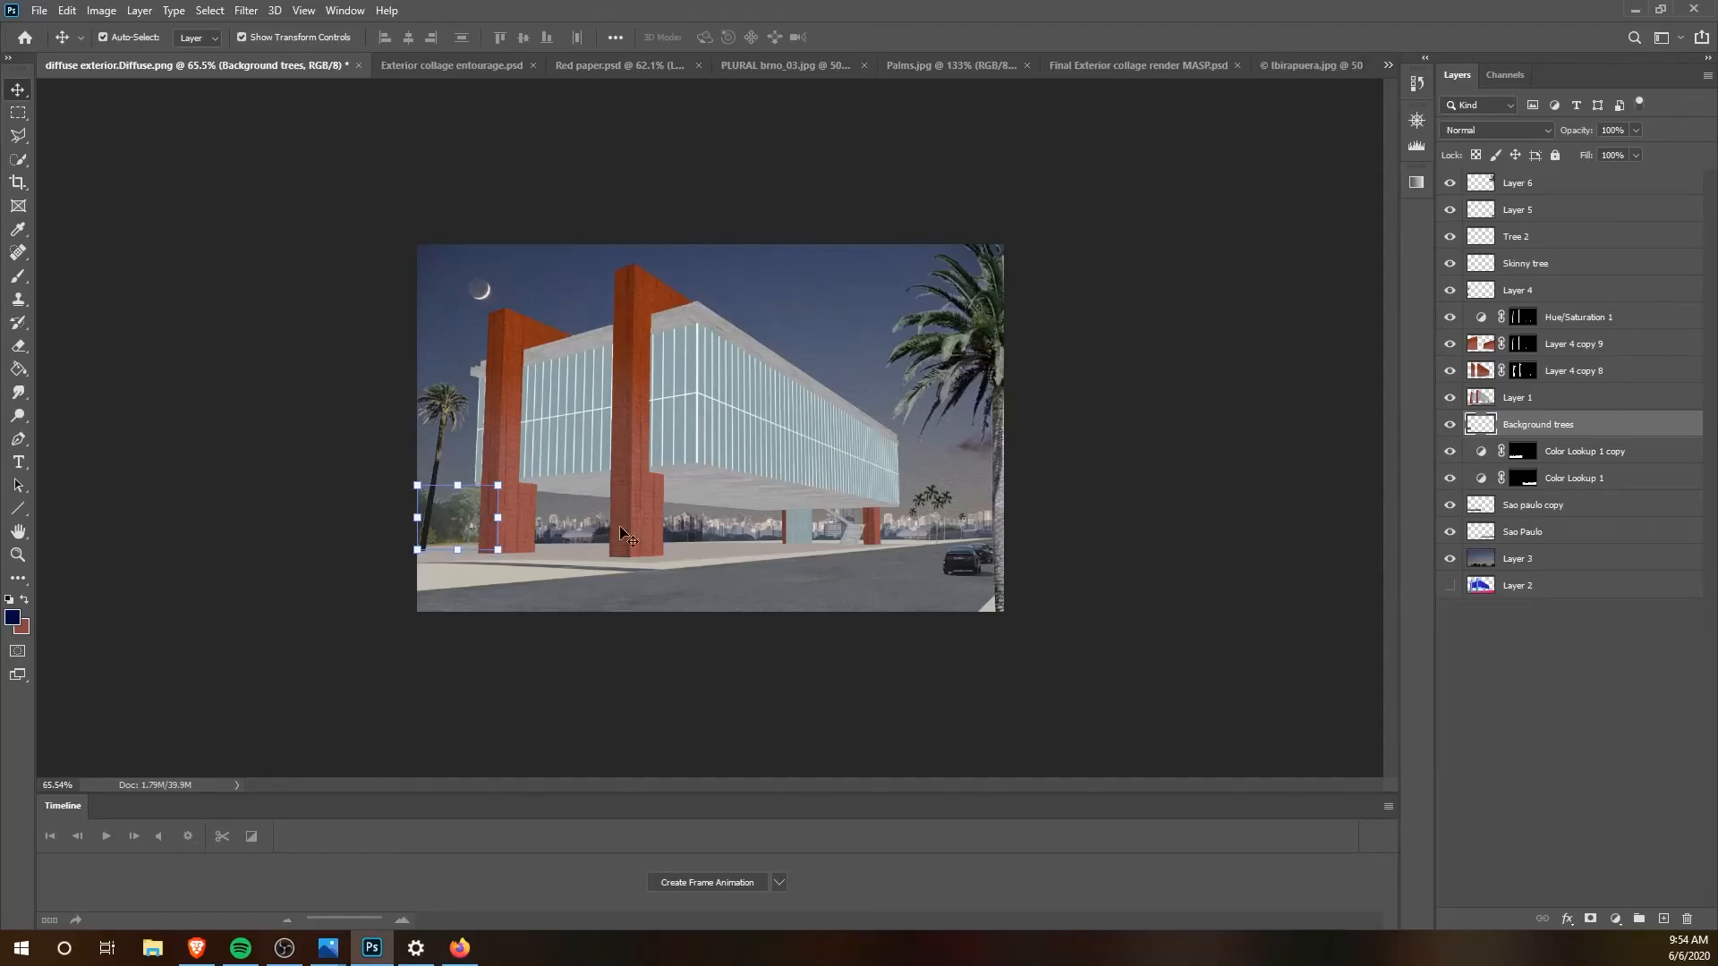
drag(448, 523, 582, 553)
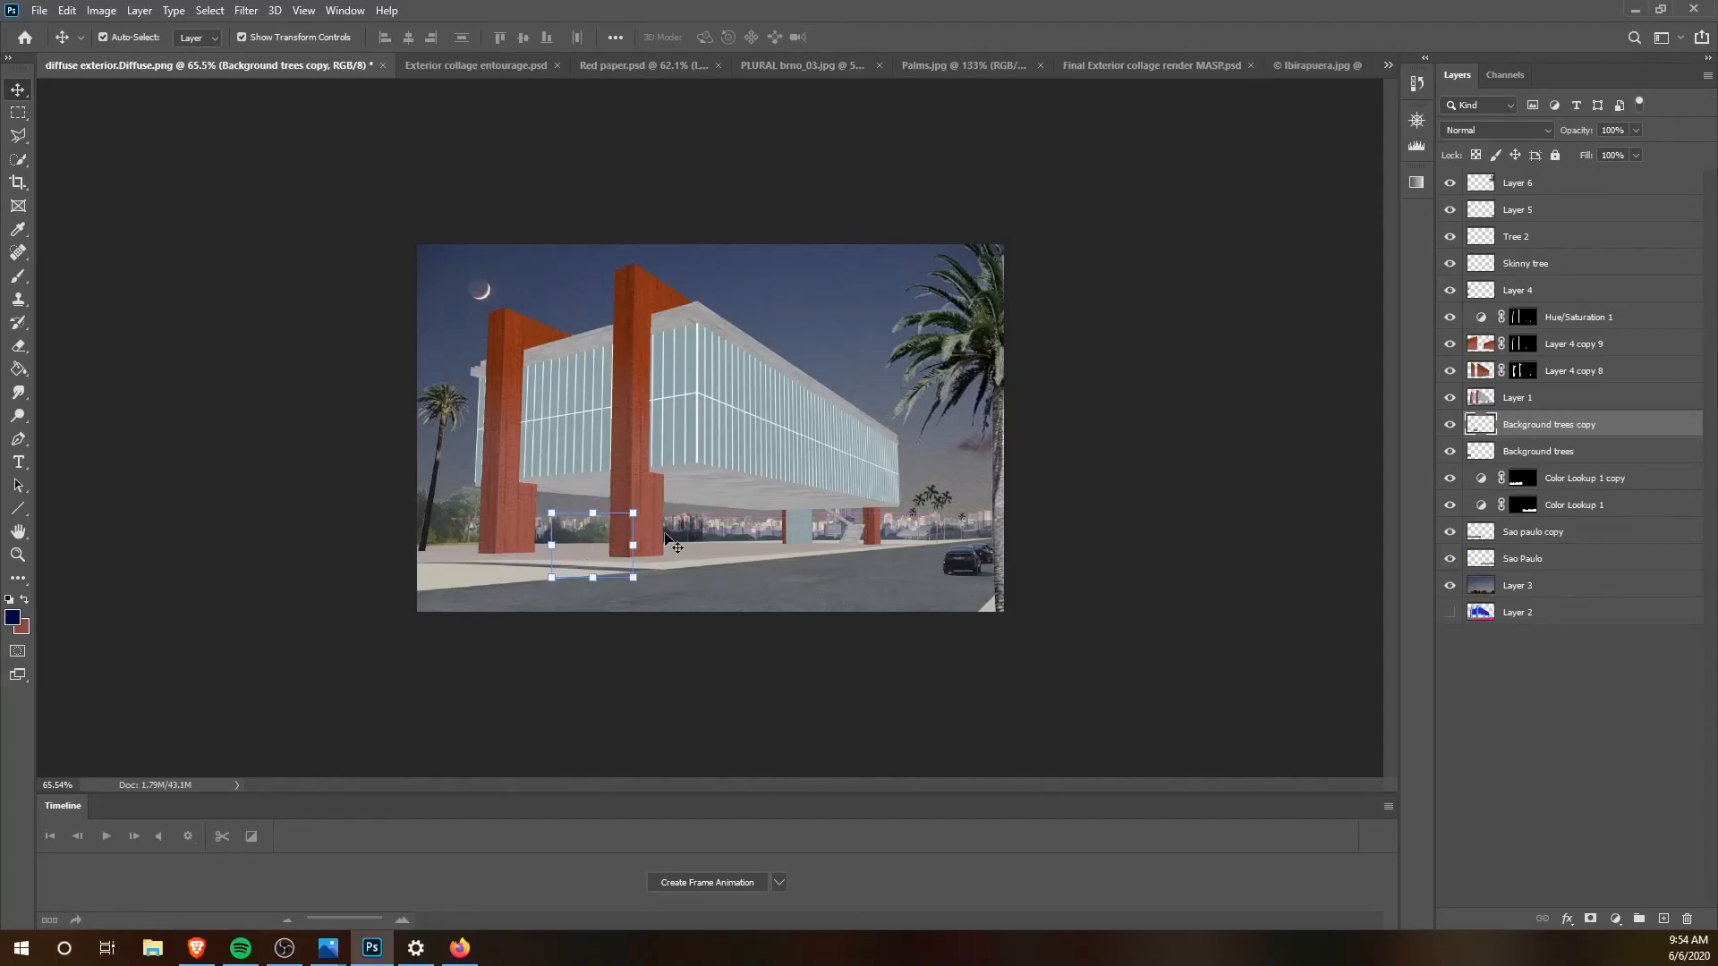
click(689, 696)
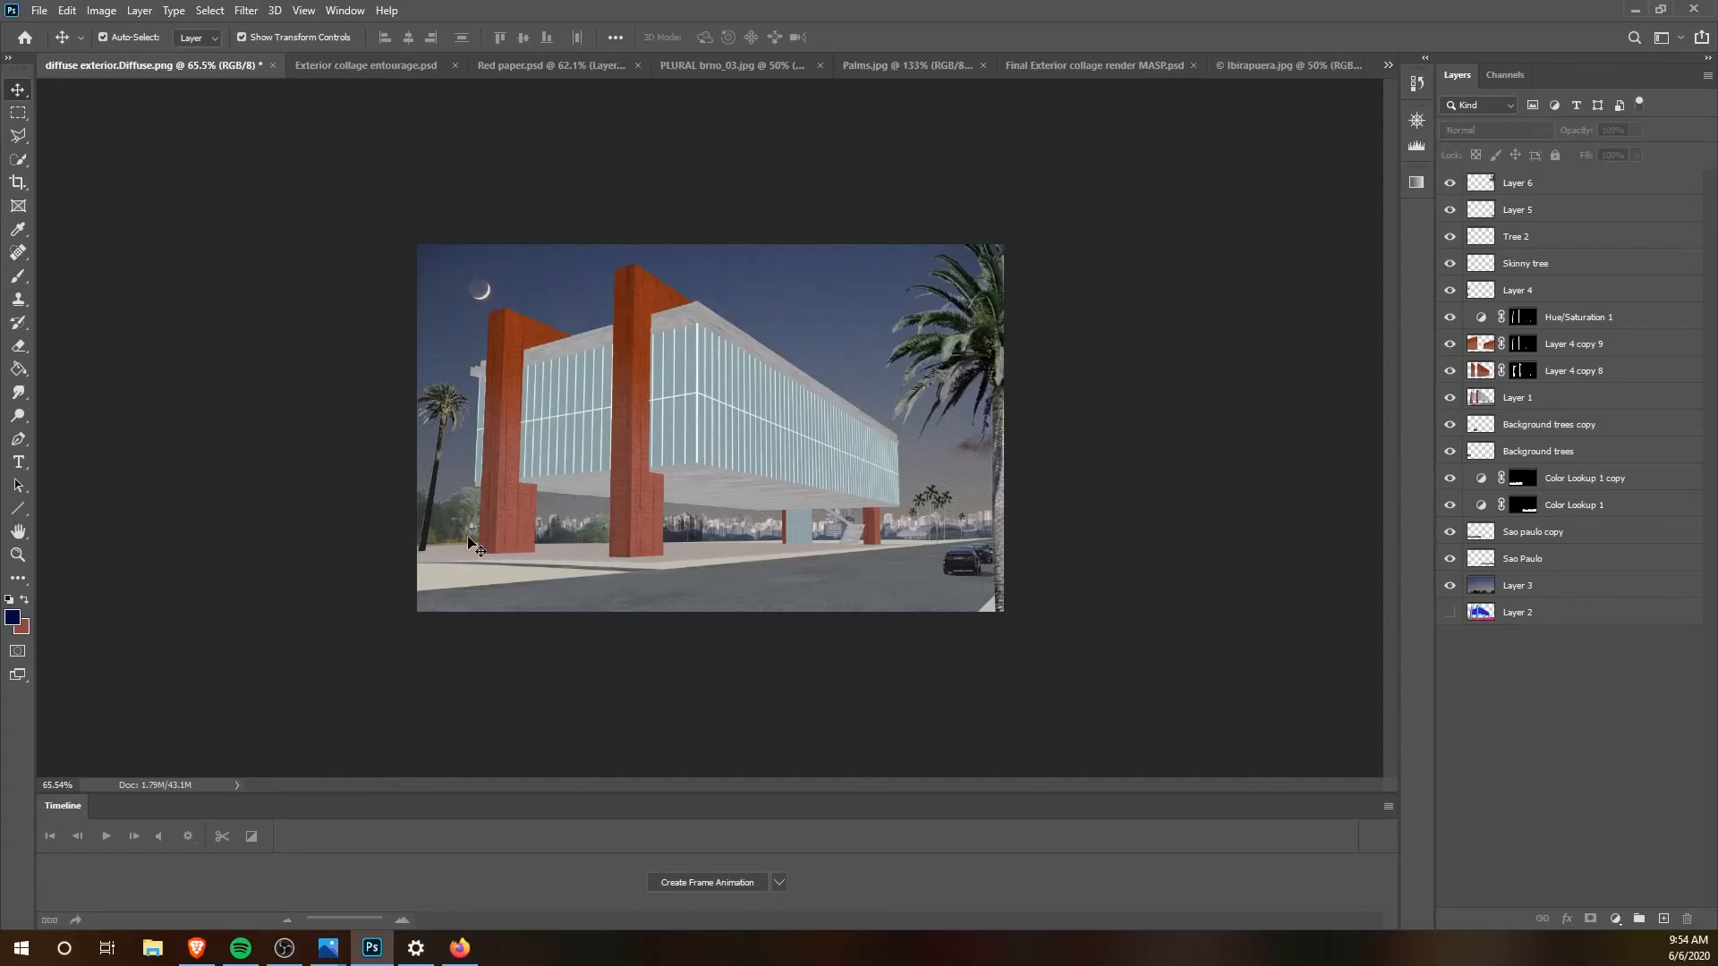
click(608, 547)
mouse_move(598, 540)
mouse_down()
mouse_move(593, 500)
mouse_move(593, 540)
mouse_up()
click(702, 624)
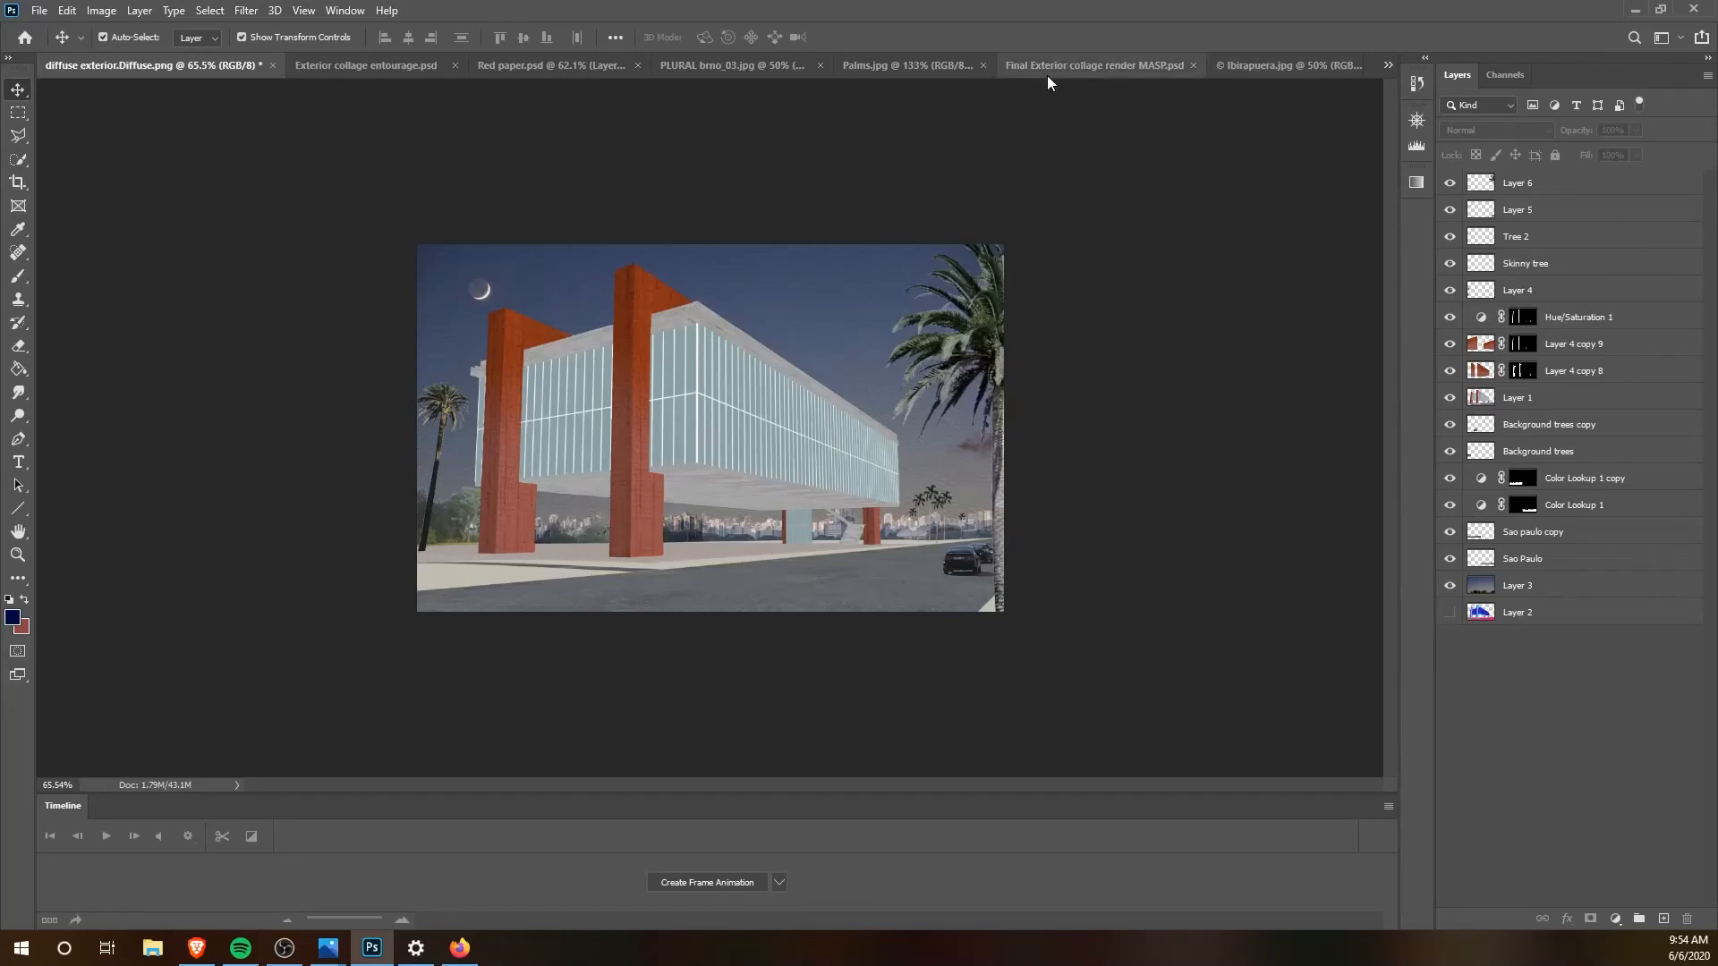
Step: Bring the Lady walking figure from Exterior collage entourage.psd into diffuse exterior.Diffuse.png, scaled to 22.01% on the pavement between the small palm and leftmost red column
click(385, 70)
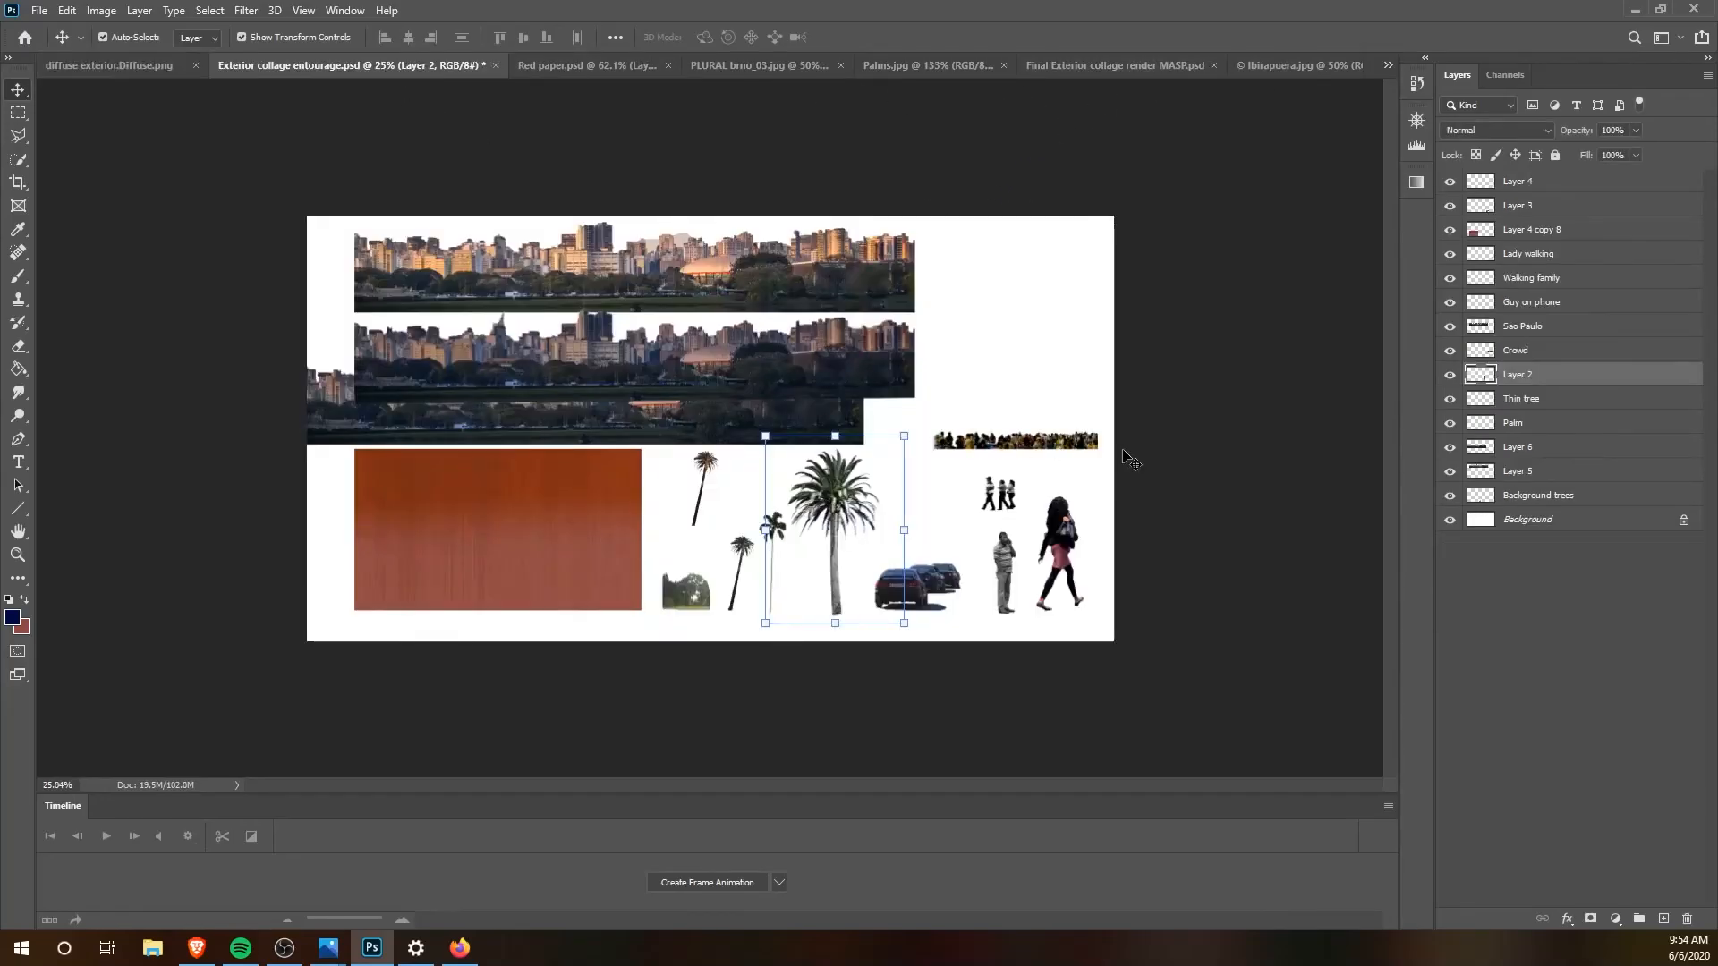
drag(1071, 562, 802, 544)
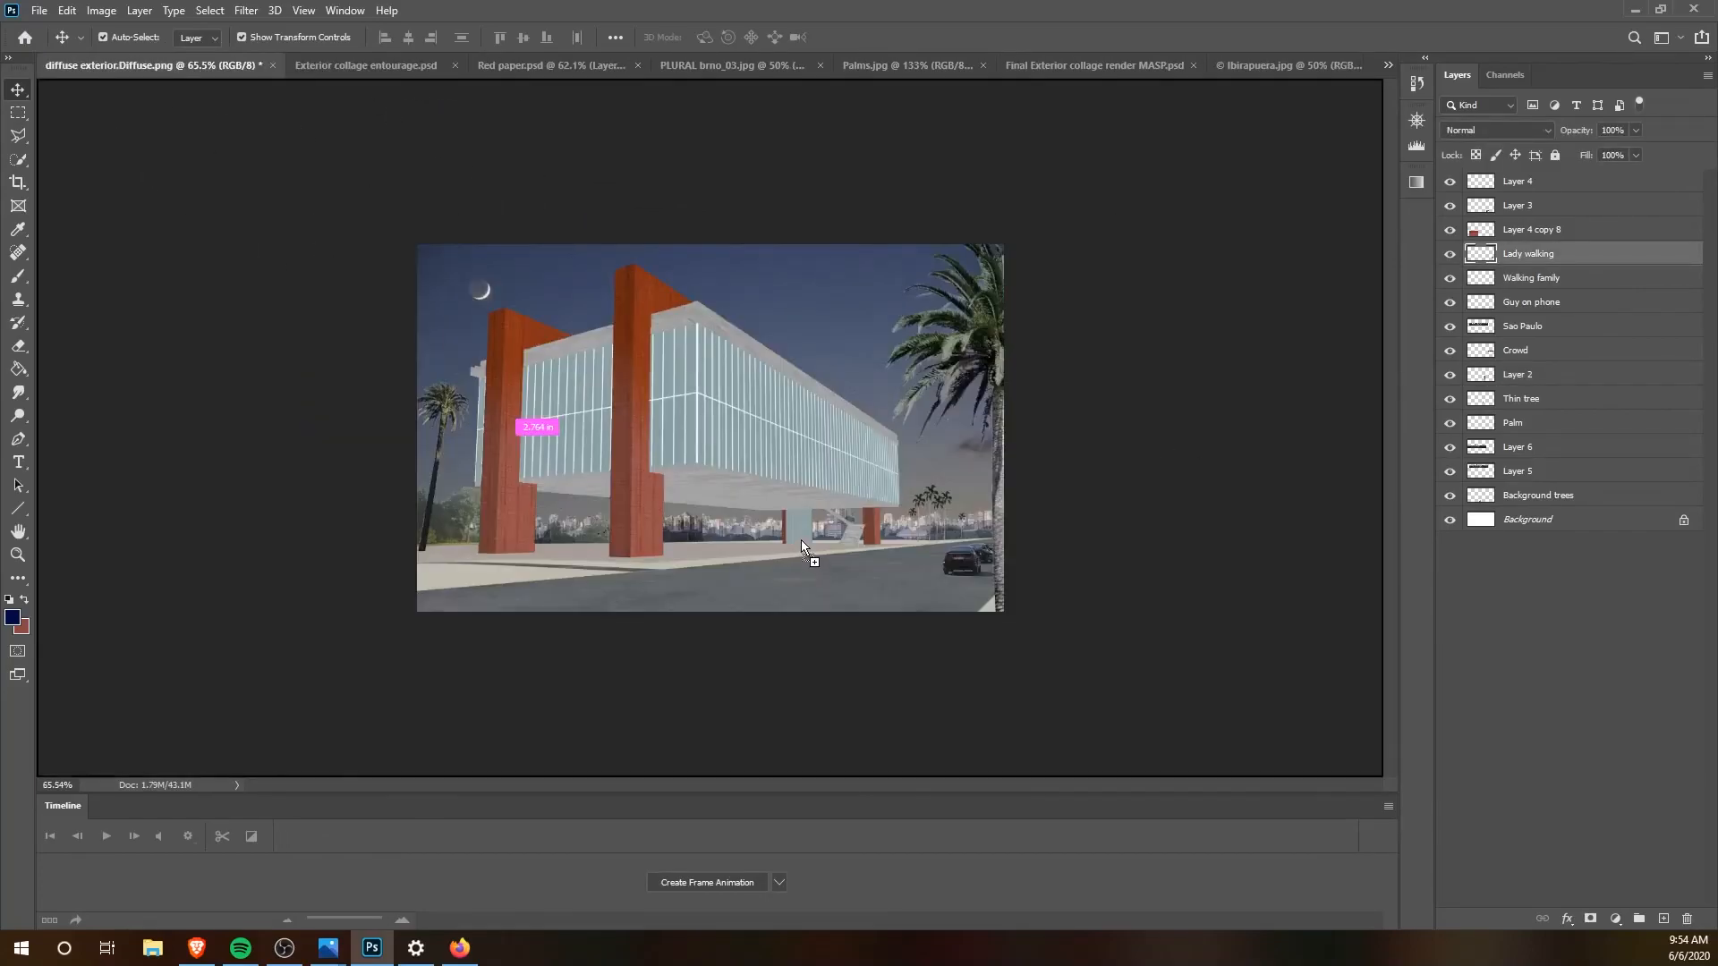
drag(516, 513, 530, 430)
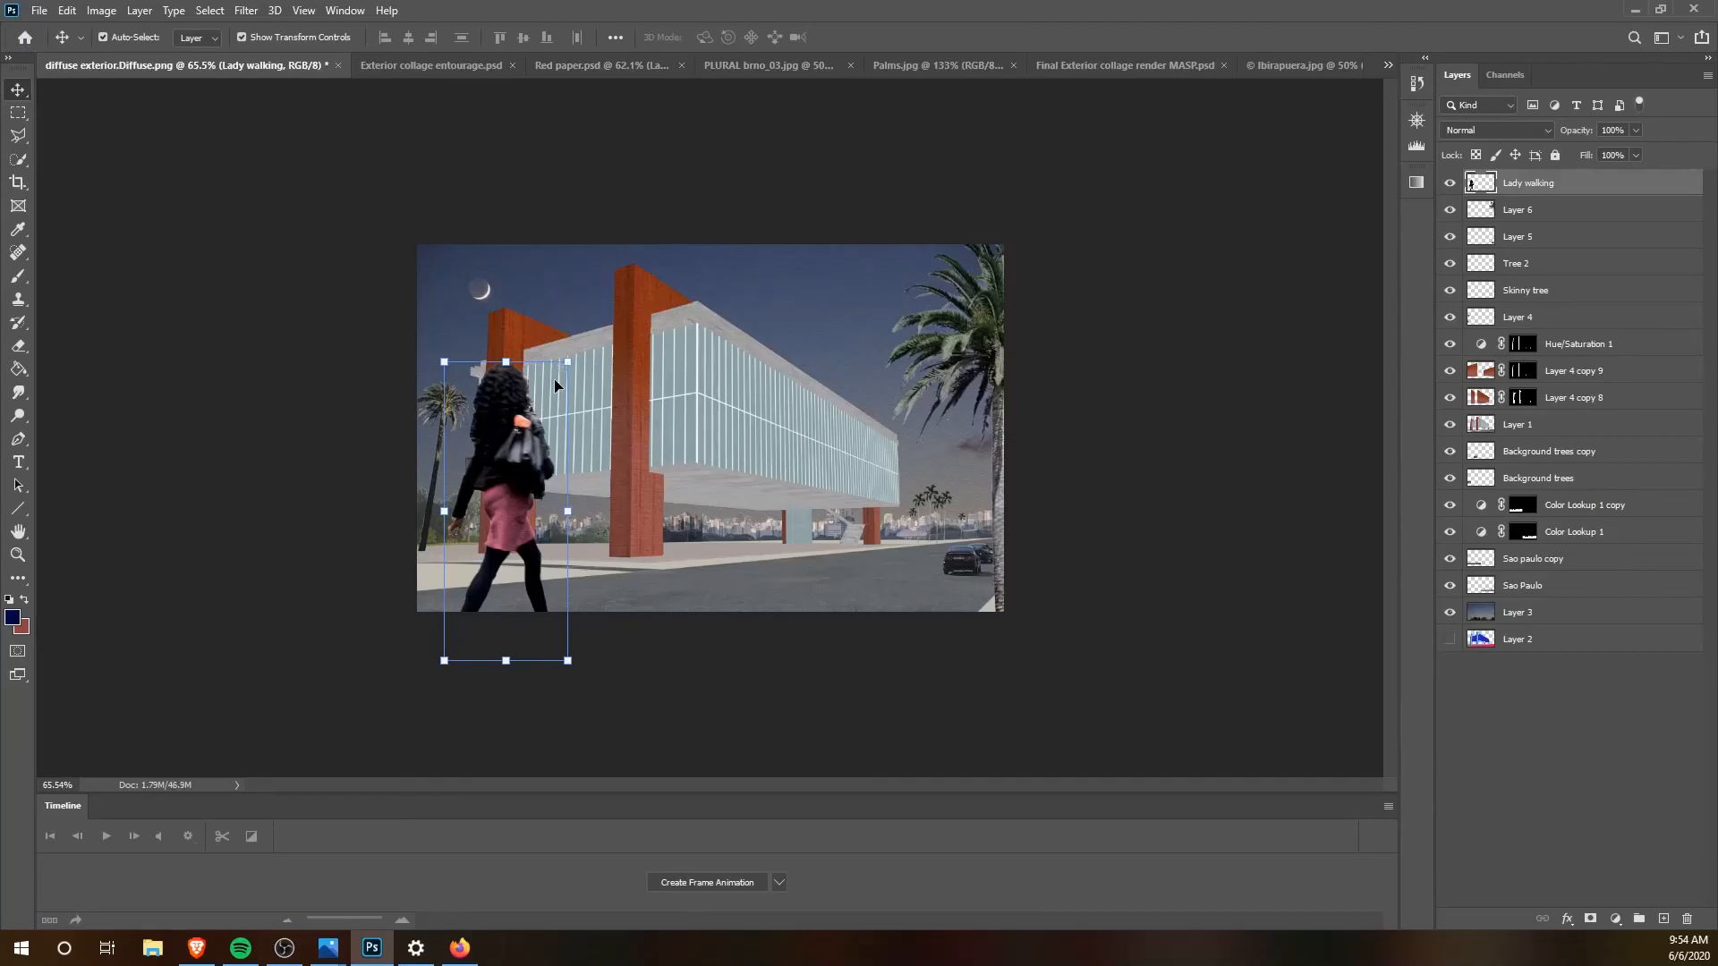
drag(571, 363, 484, 514)
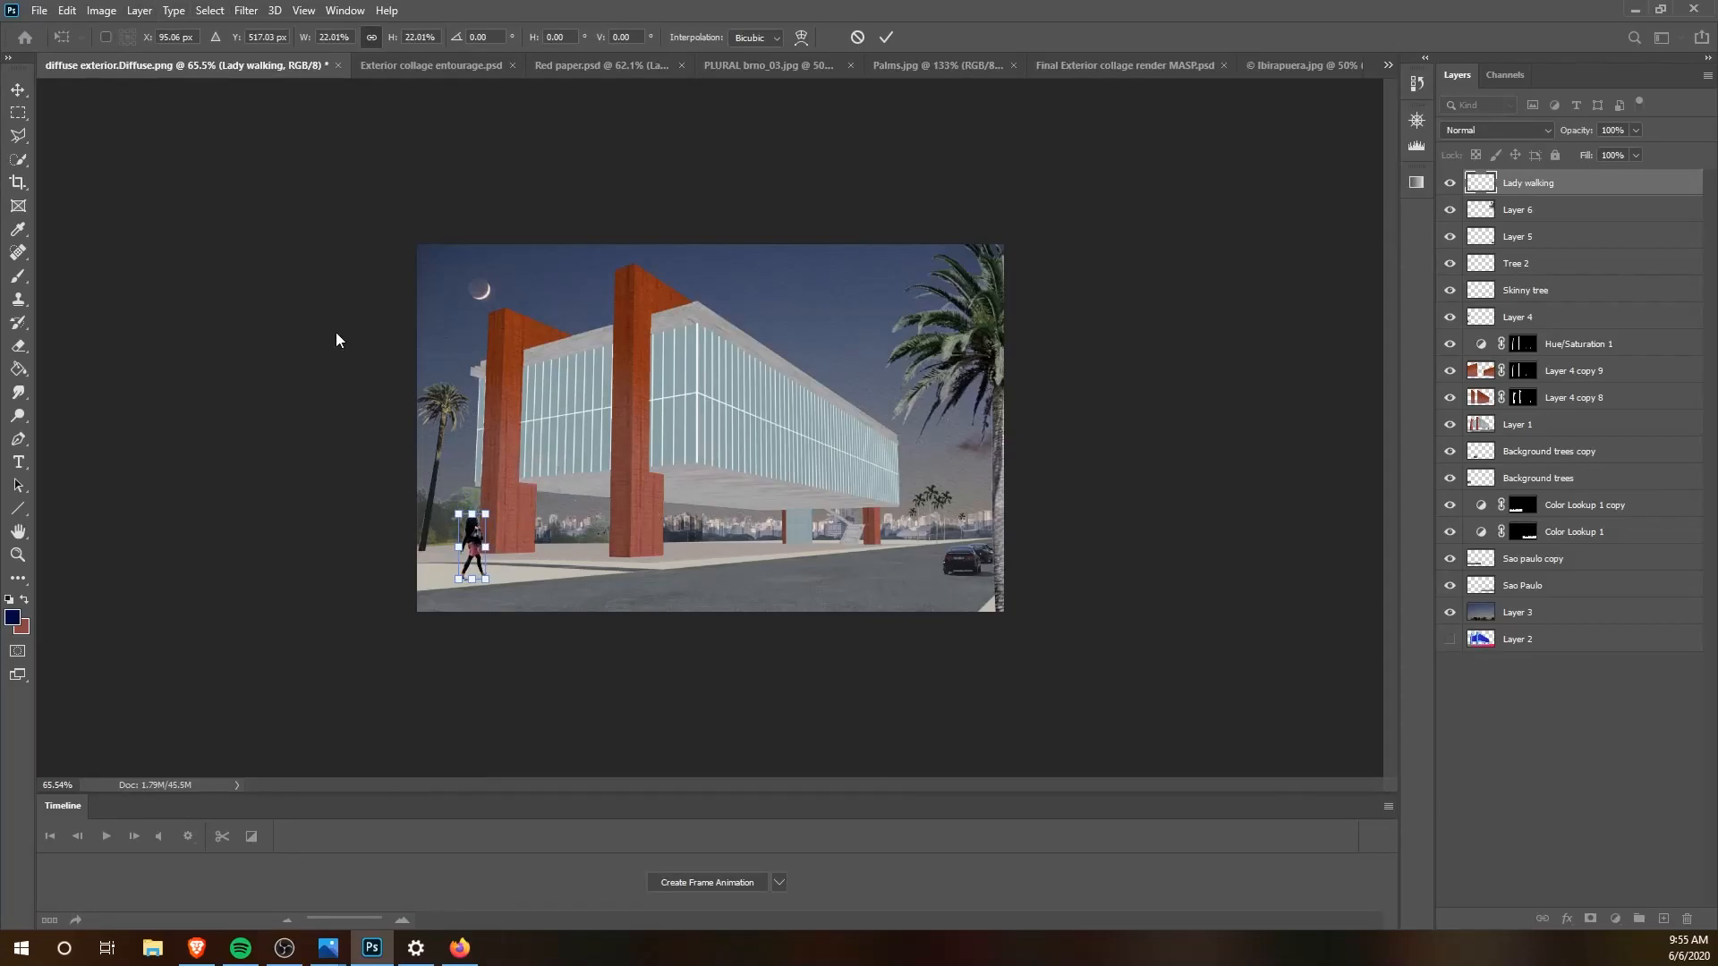
Step: Convert the Lady walking layer to grayscale with a Black & White adjustment using the Default preset, and deselect the layer
ctrl+click(1521, 184)
ctrl+click(1480, 184)
click(103, 12)
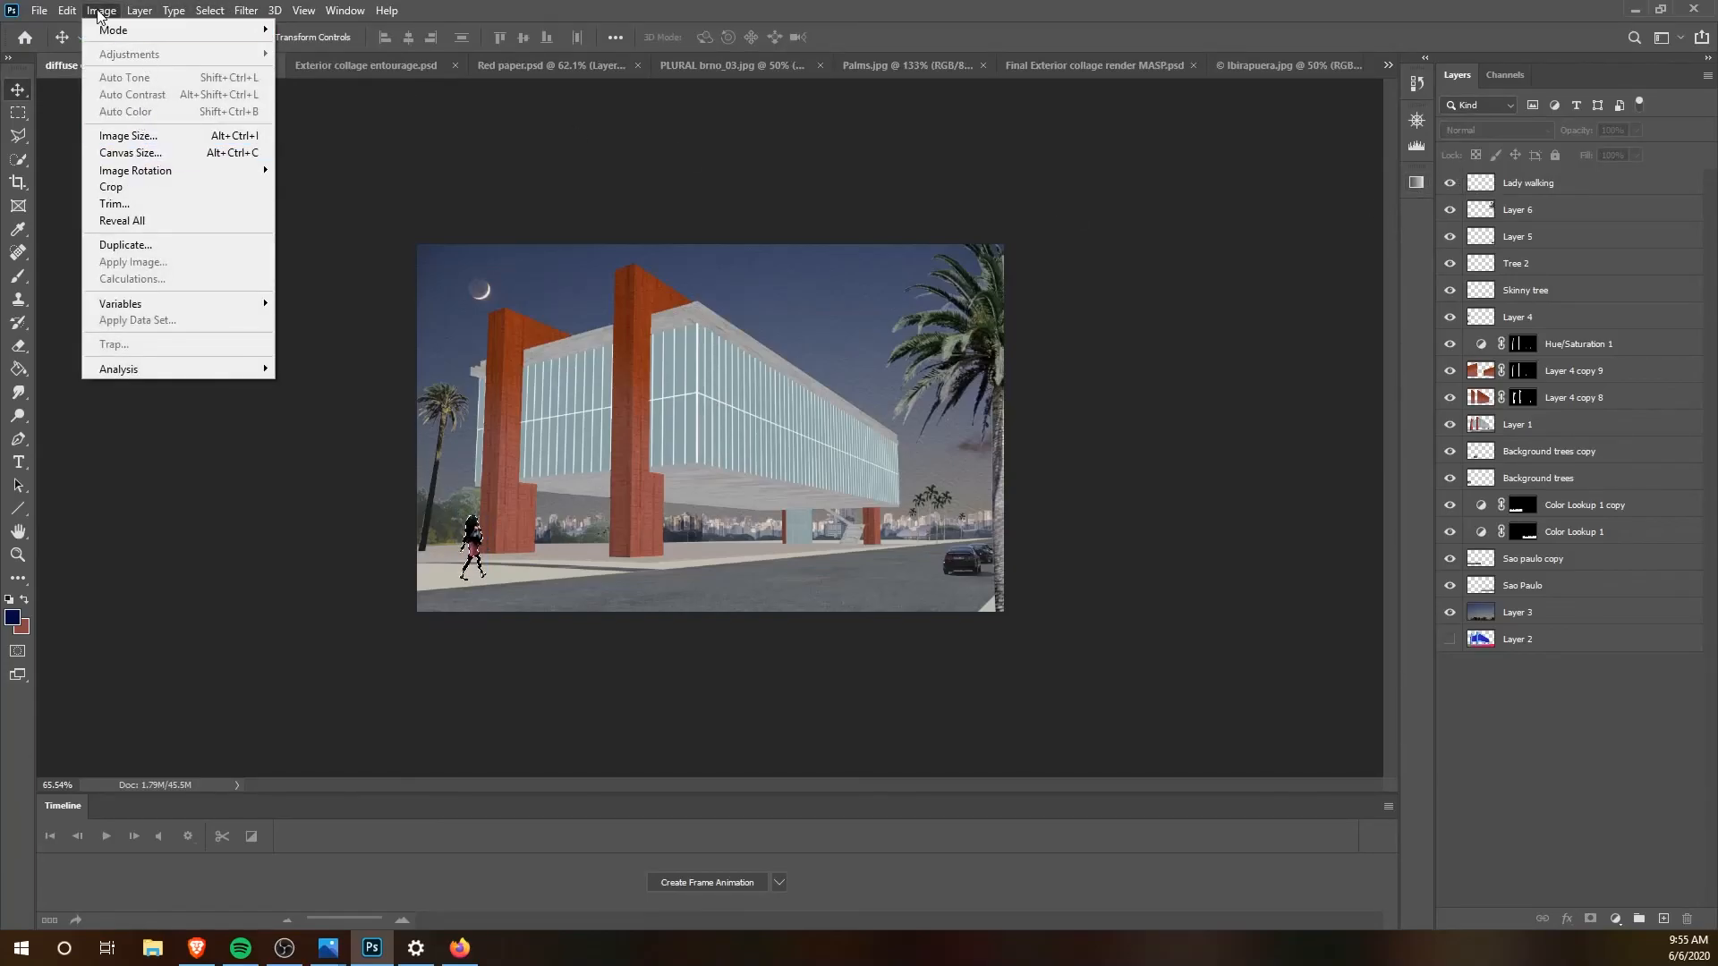
click(1575, 185)
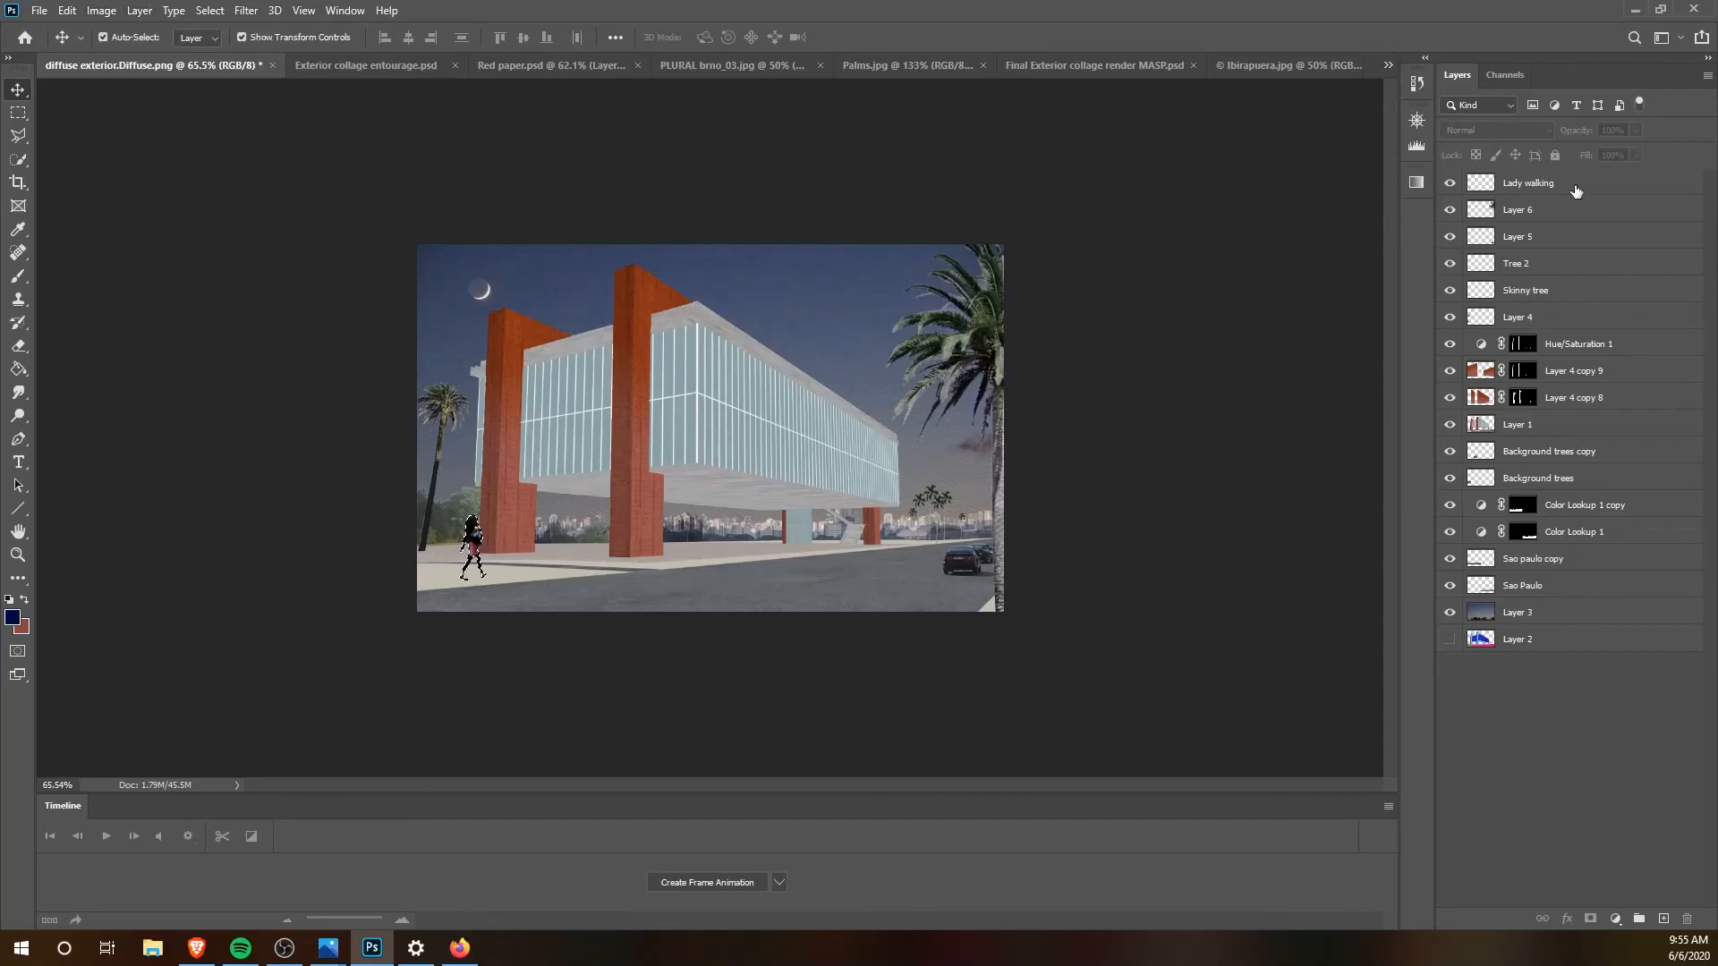
click(111, 11)
mouse_move(131, 56)
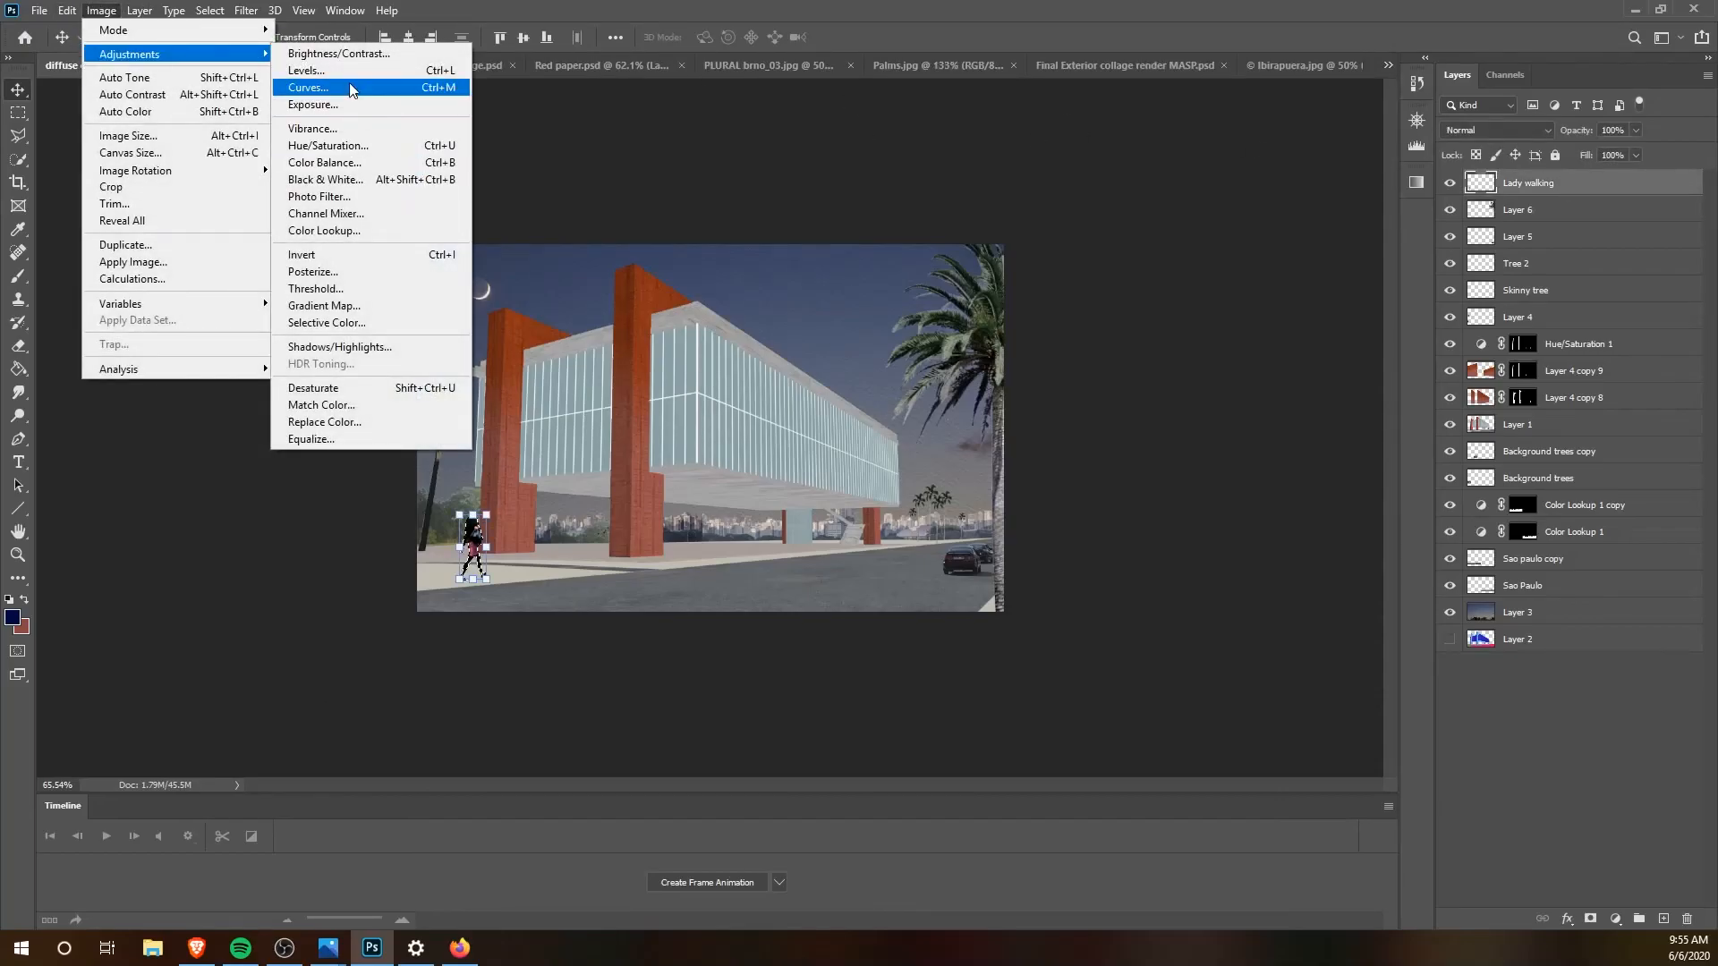
click(325, 180)
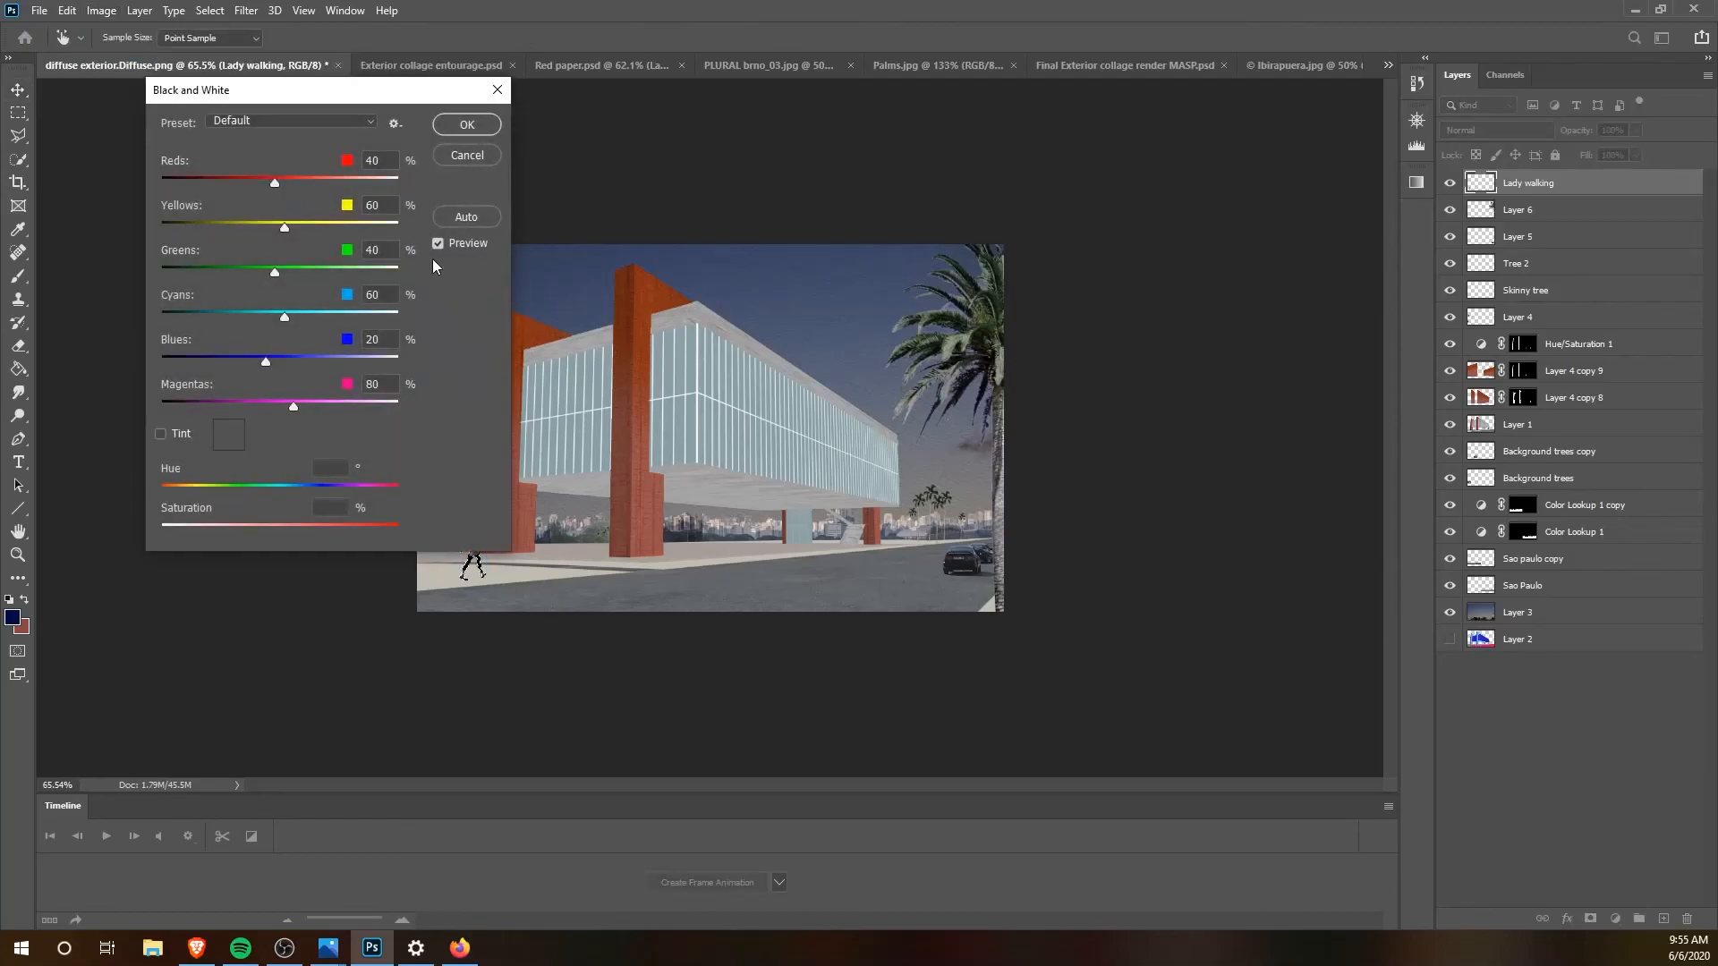
click(450, 131)
key(v)
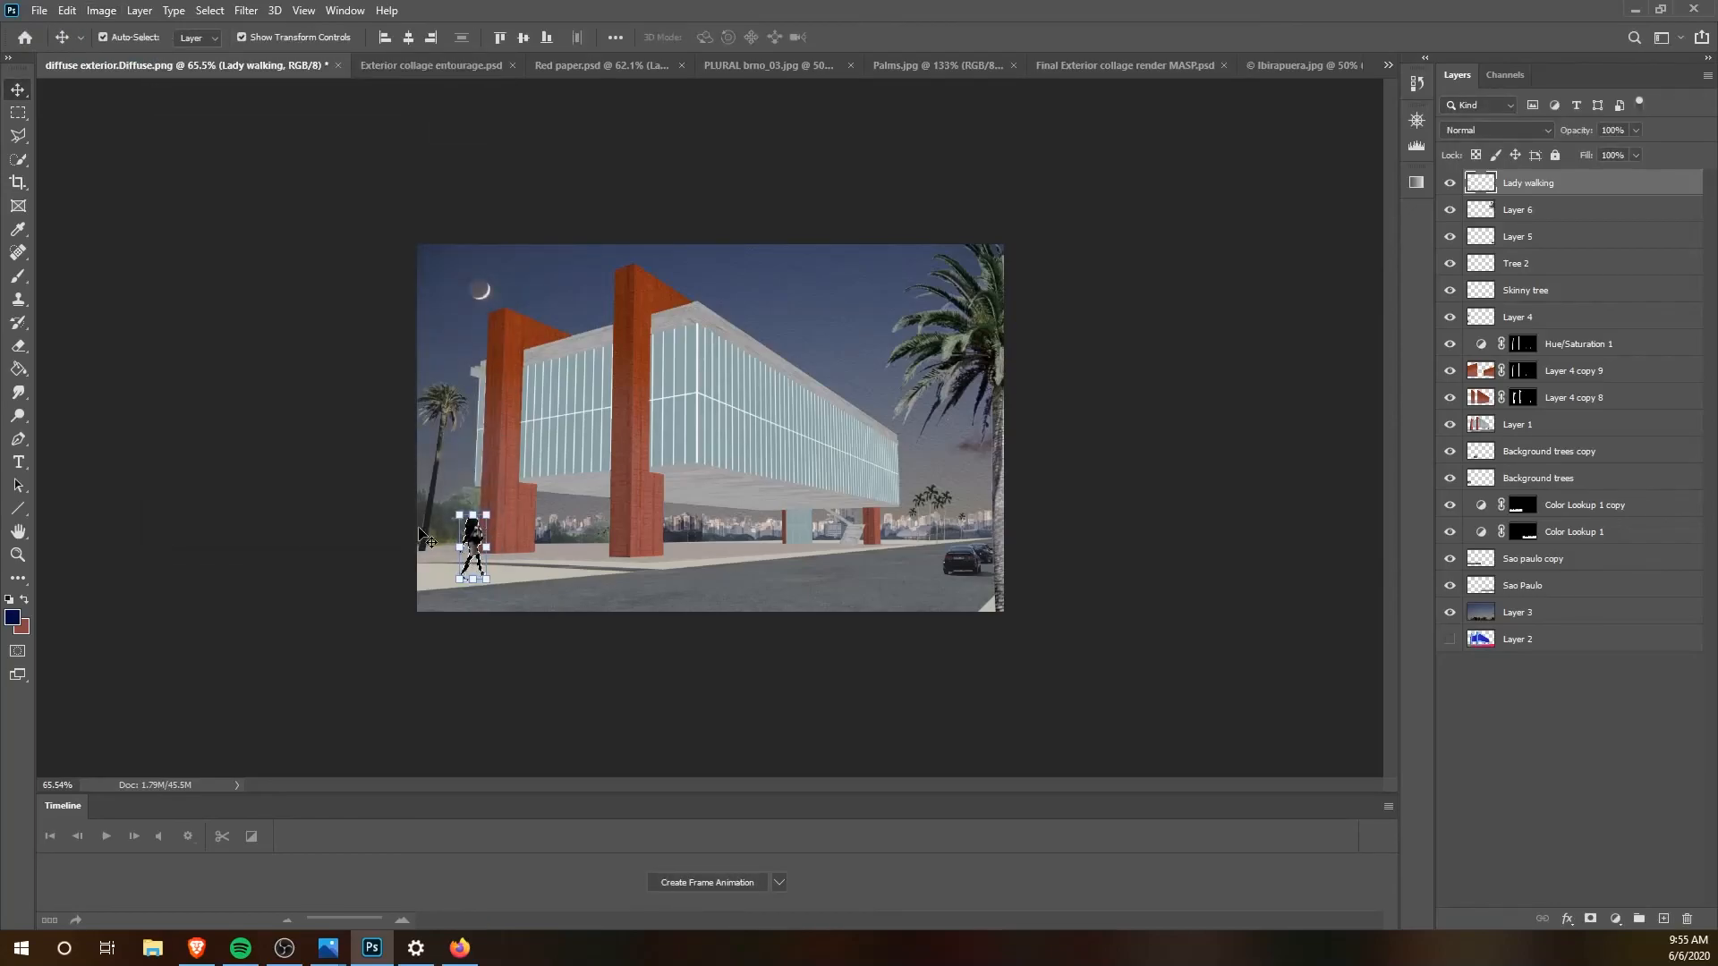
key(ctrl+d)
click(878, 713)
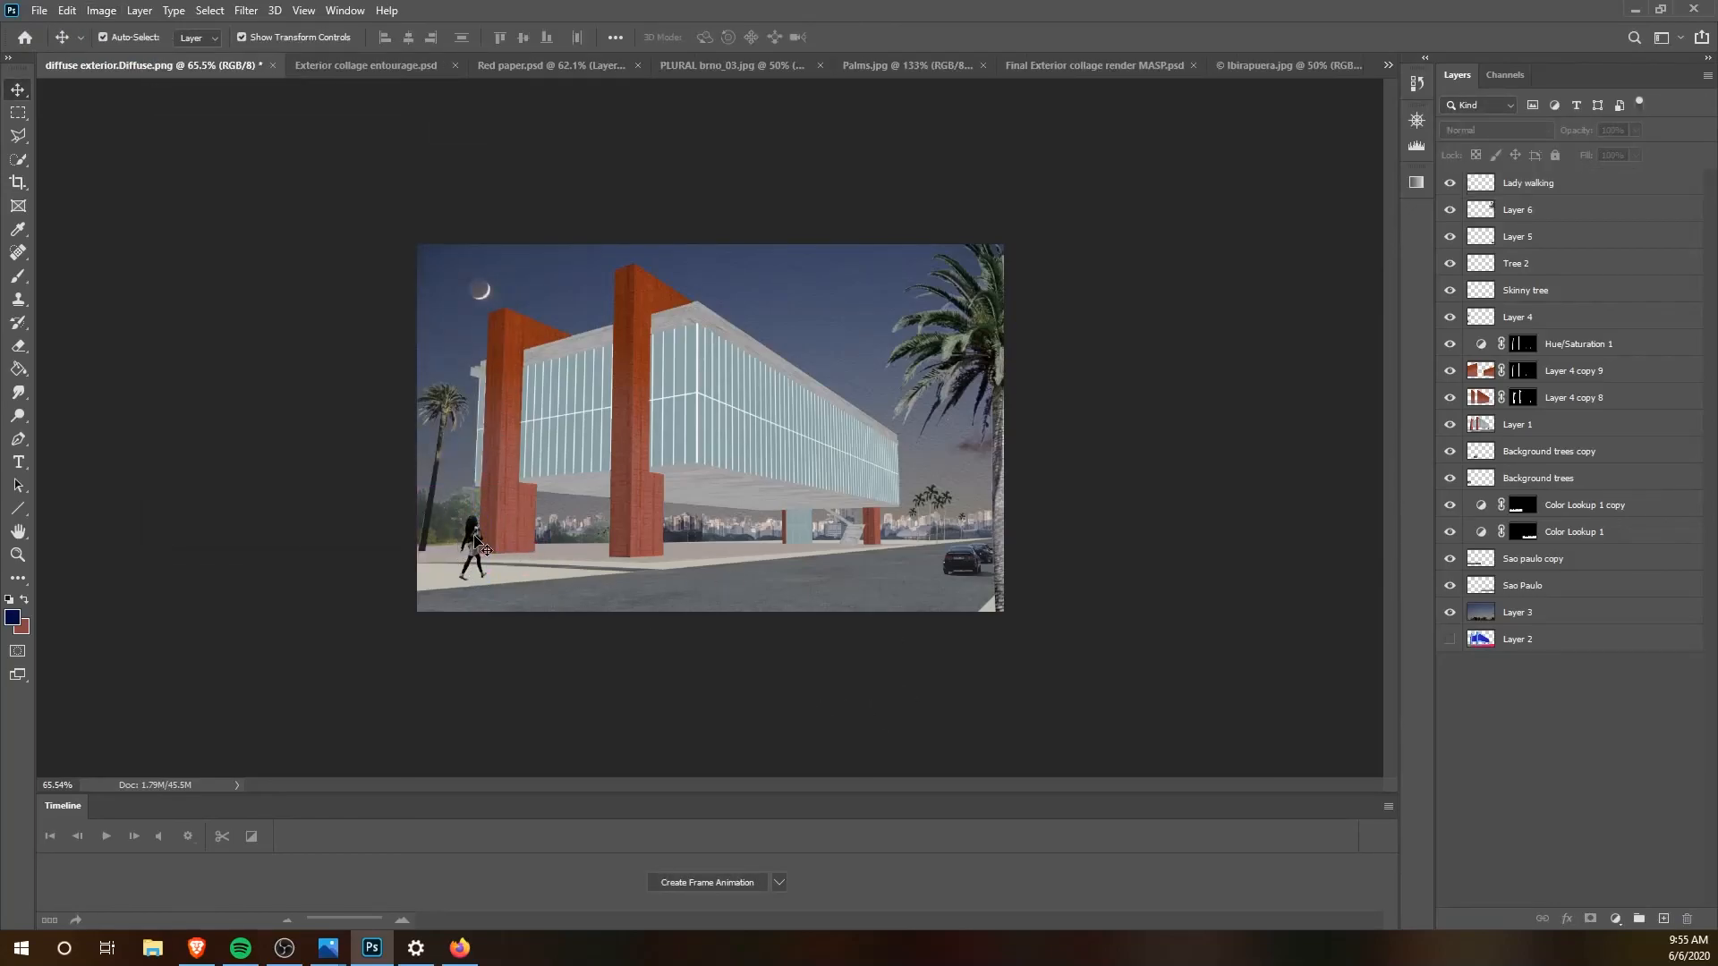
Step: Scale the Lady walking figure down to 89.76%, keeping her feet on the pavement beside the leftmost red column
click(475, 537)
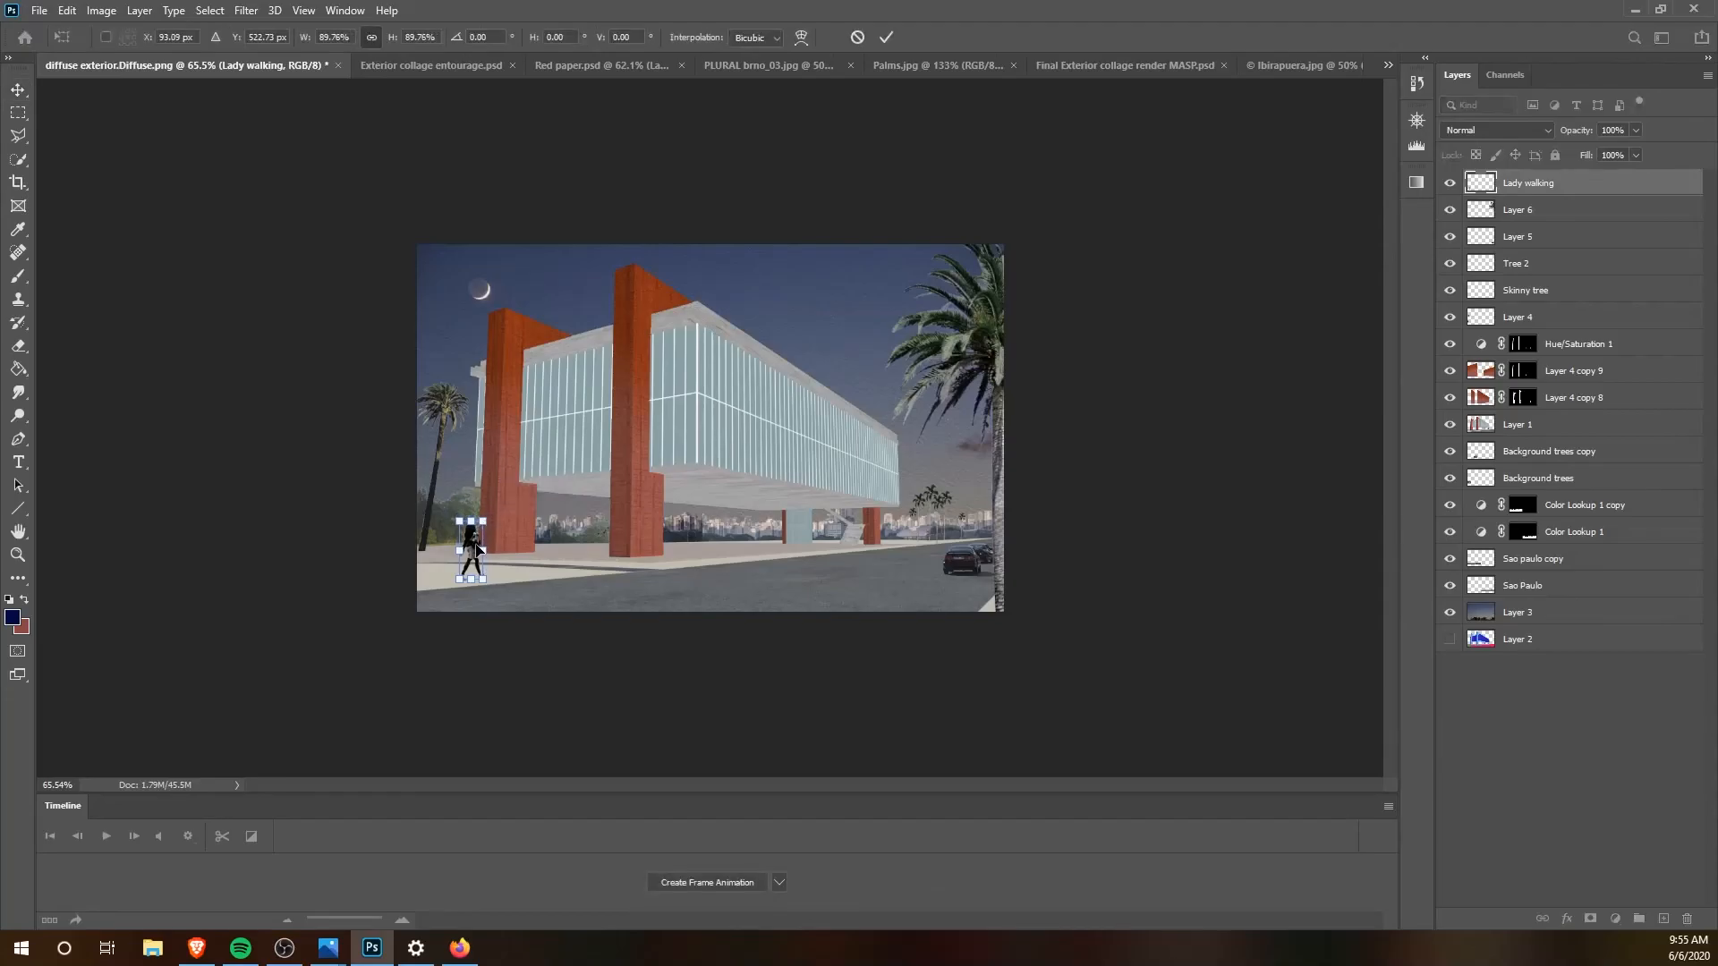